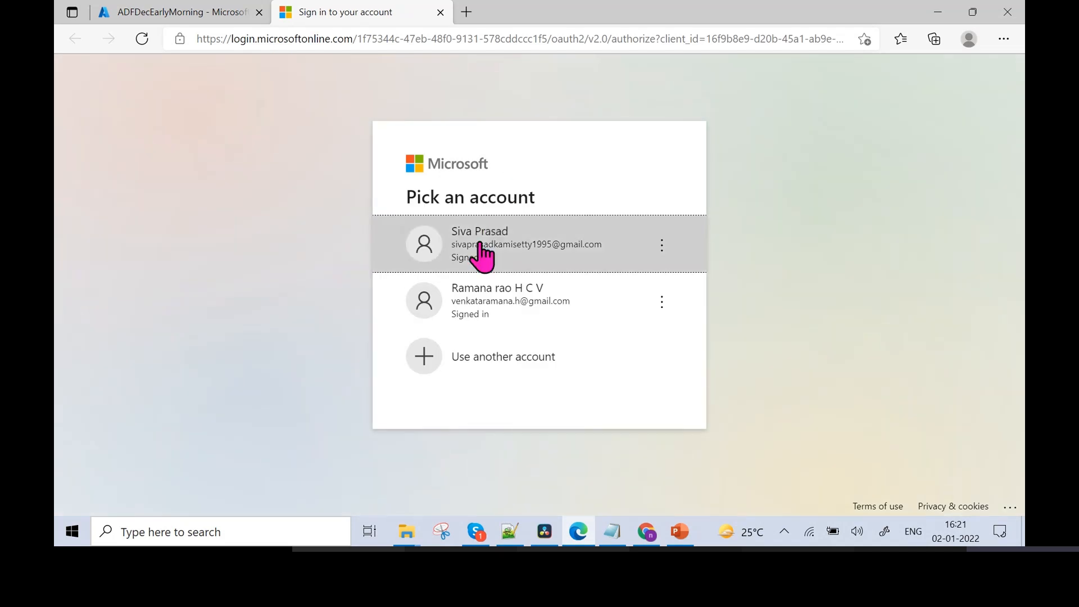
Sign in with the first listed Microsoft account and look over the data factory's authoring, monitoring and management areas
click(480, 253)
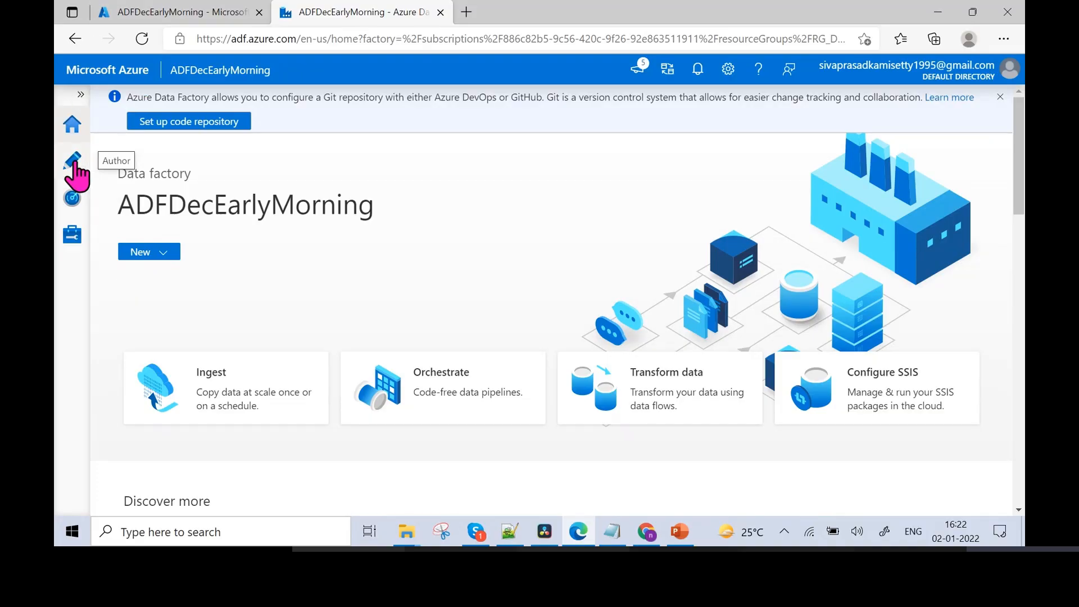
mouse_move(1018, 204)
mouse_down()
mouse_move(1021, 462)
mouse_move(1019, 169)
mouse_move(1022, 204)
mouse_move(1023, 425)
mouse_move(1007, 137)
mouse_up()
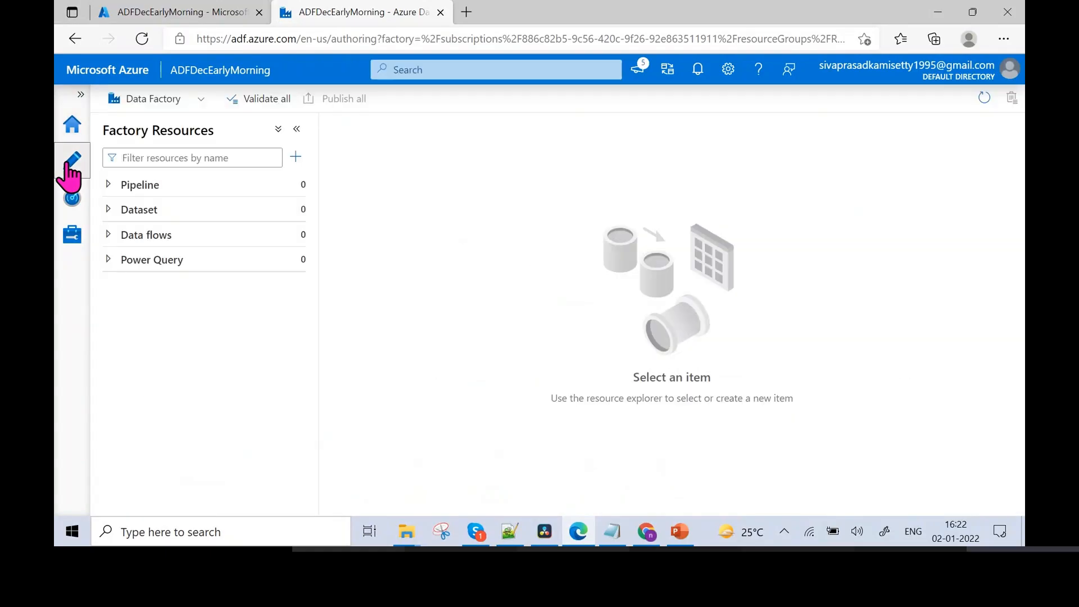
click(108, 185)
click(71, 203)
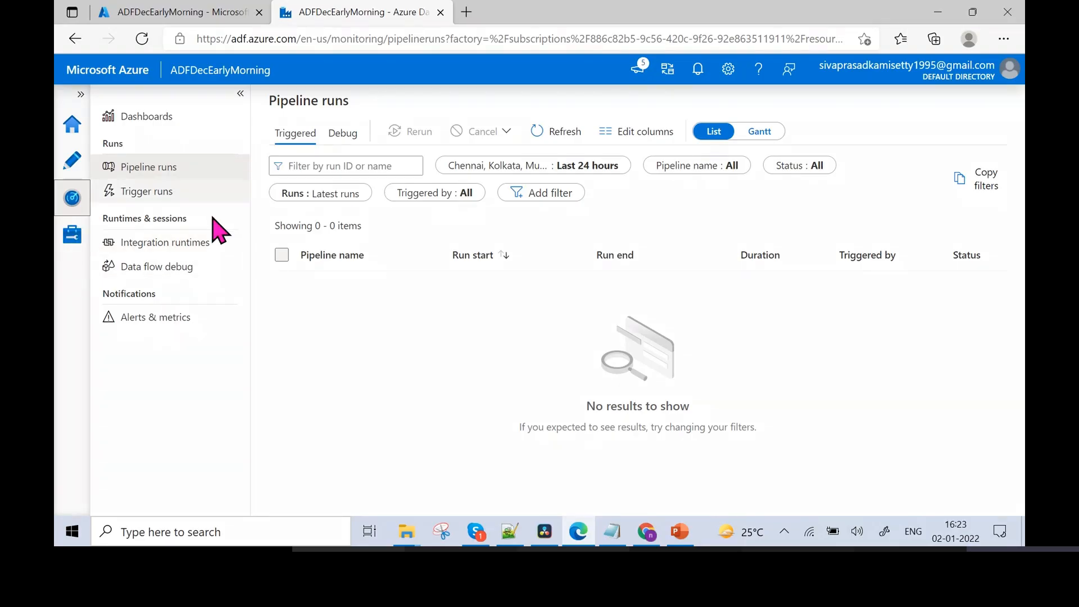
click(73, 235)
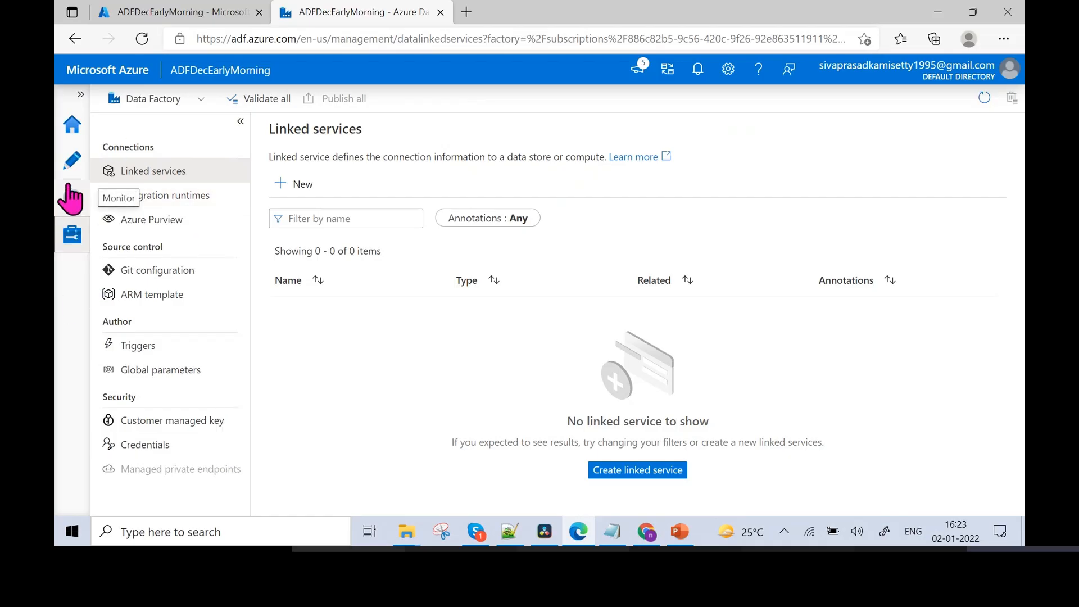
Create a new blank pipeline in the factory resources and name it PL_CopyBlob_Gen2
click(75, 167)
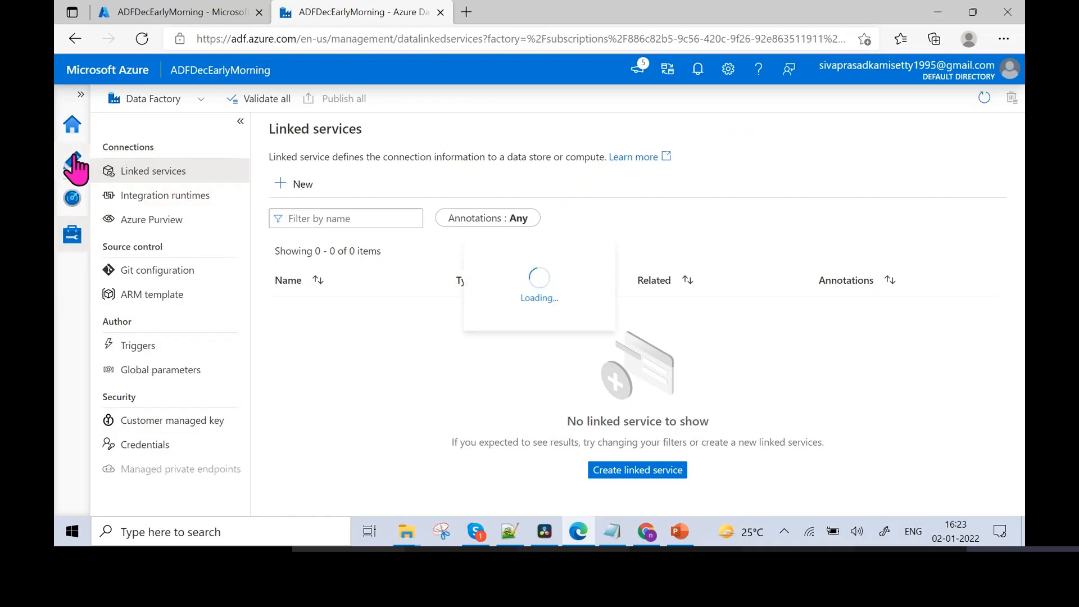
click(292, 186)
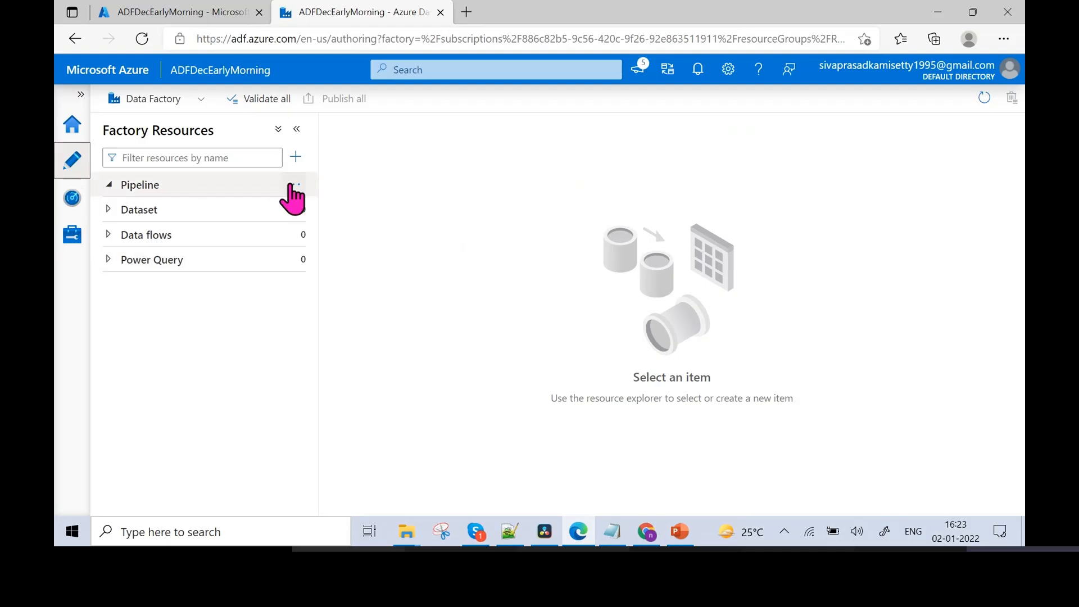
click(293, 188)
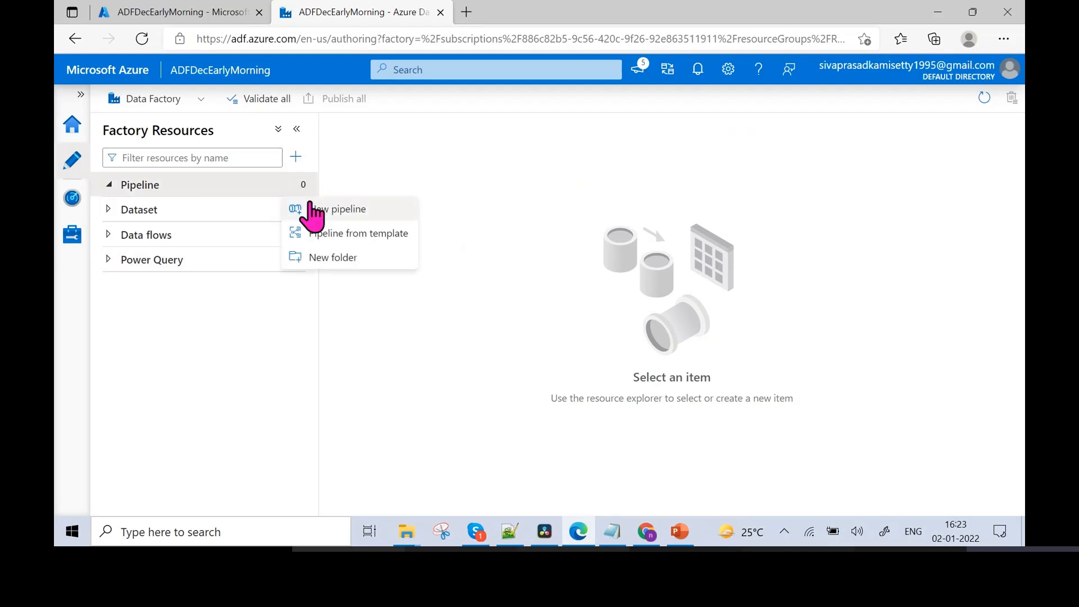
click(312, 213)
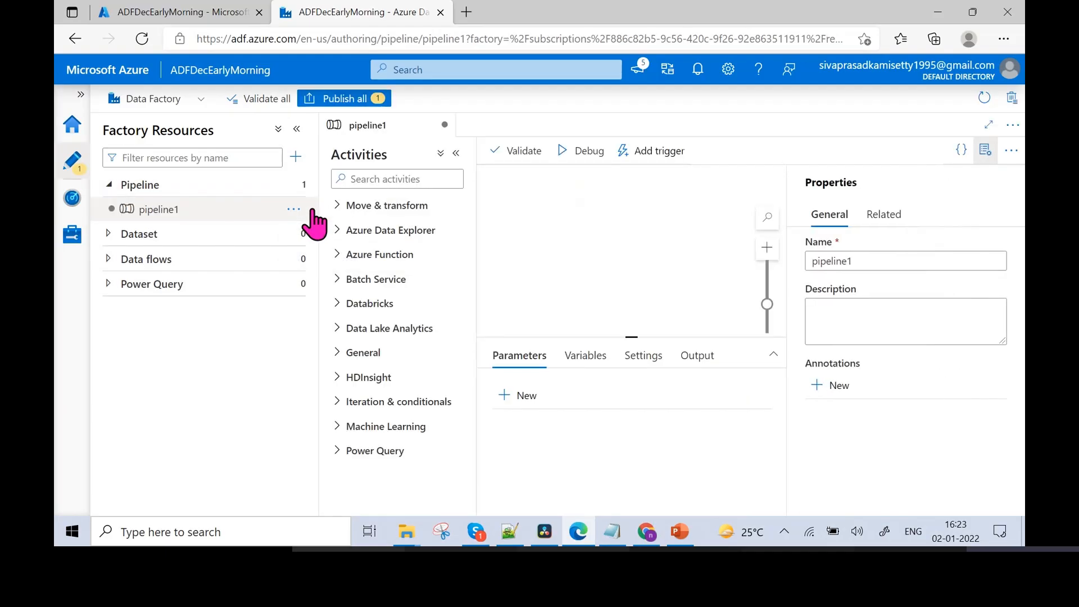
click(296, 130)
click(887, 258)
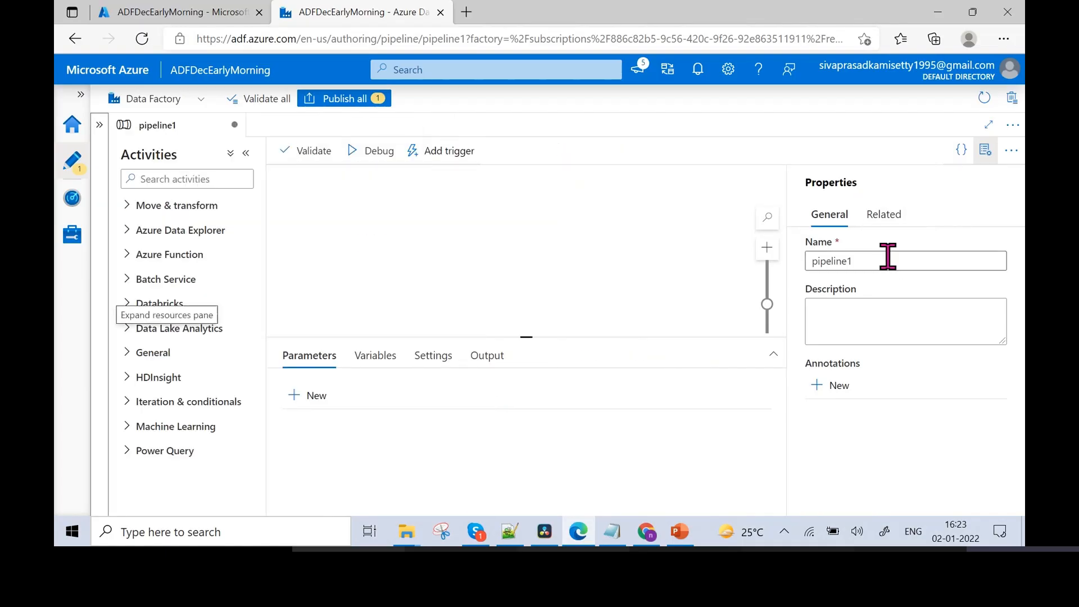
double_click(888, 258)
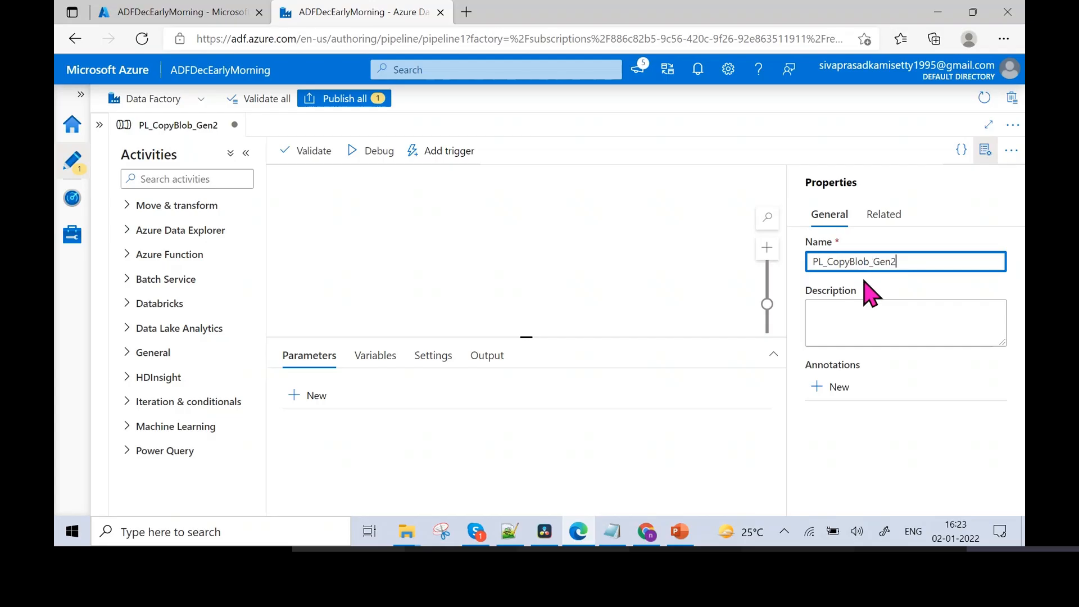
click(985, 152)
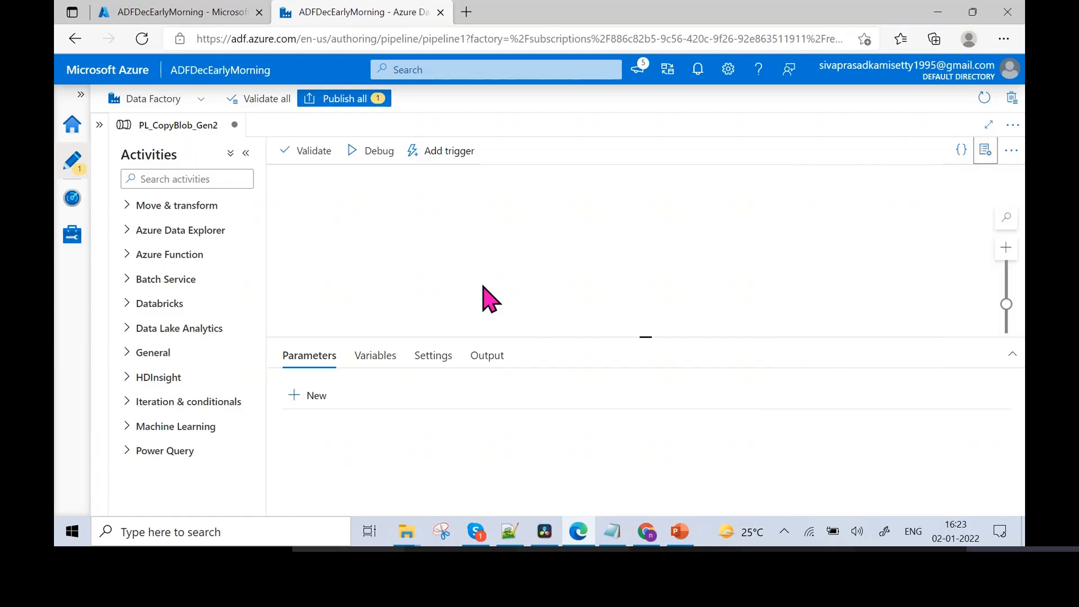
Examine the activities offered under Move & transform, General, and Iteration & conditionals
click(127, 205)
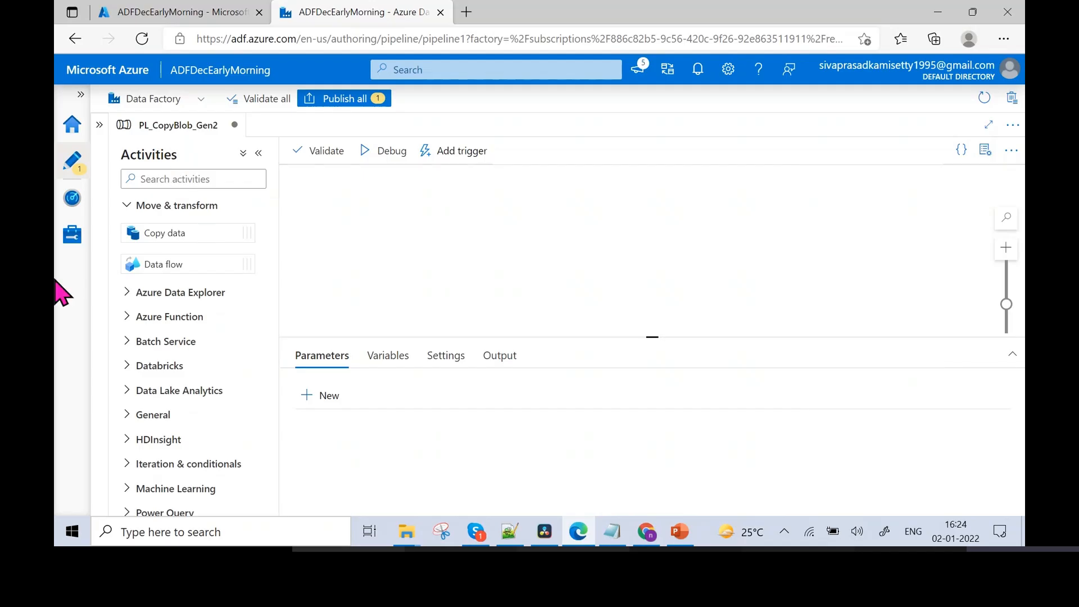
drag(271, 306, 283, 253)
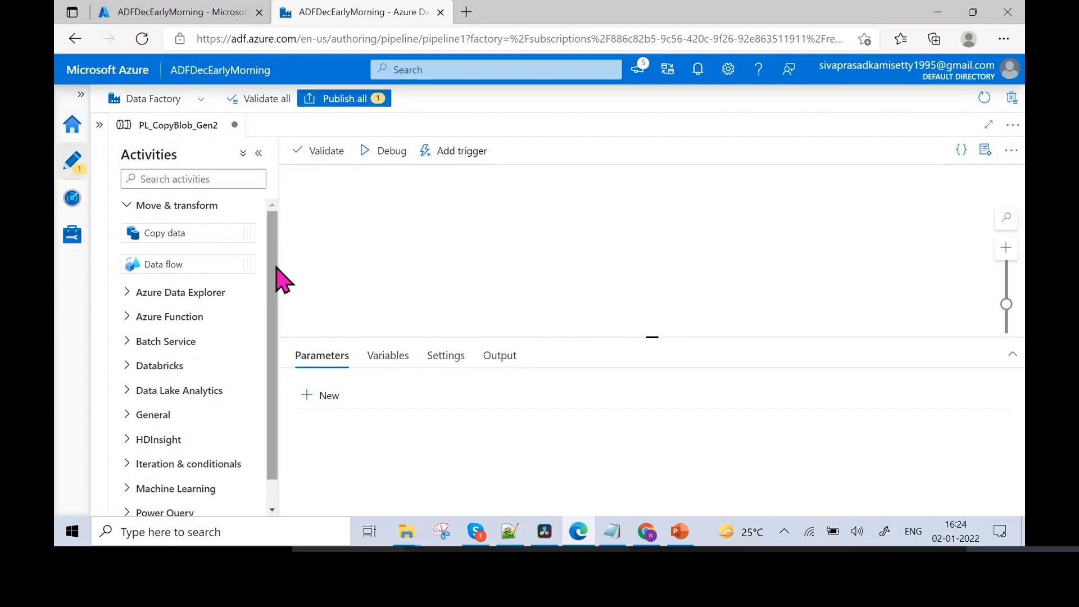
scroll(275, 315, down, 1)
scroll(263, 281, up, 1)
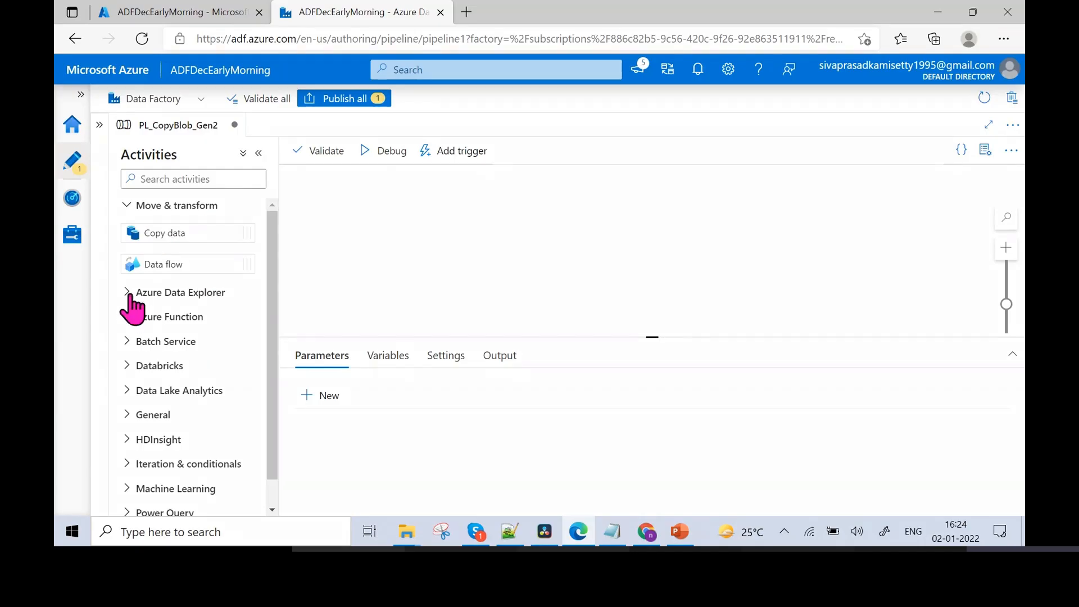
click(129, 416)
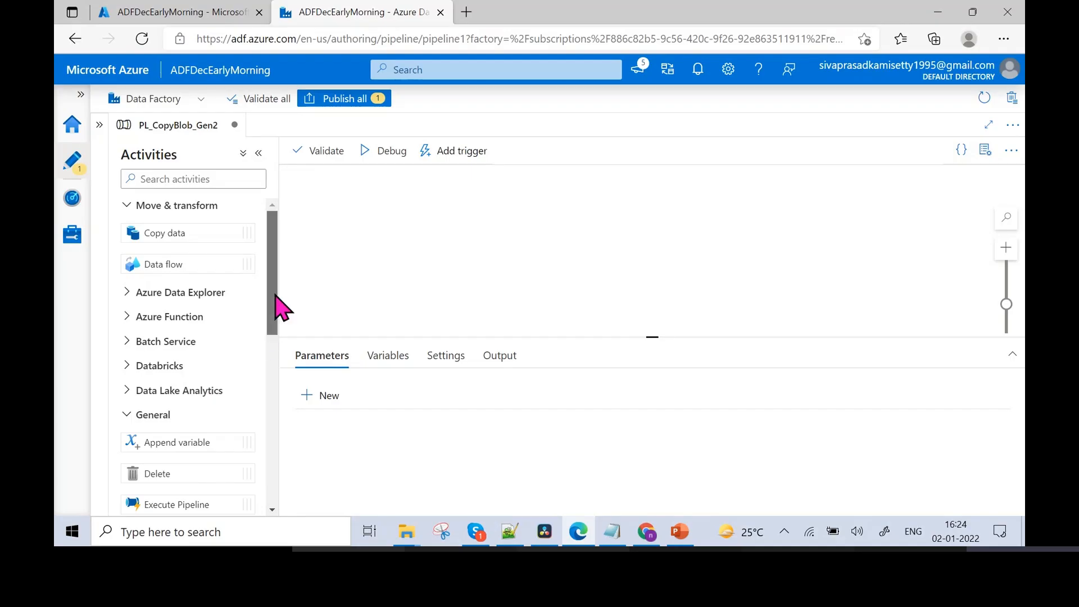
drag(277, 306, 273, 375)
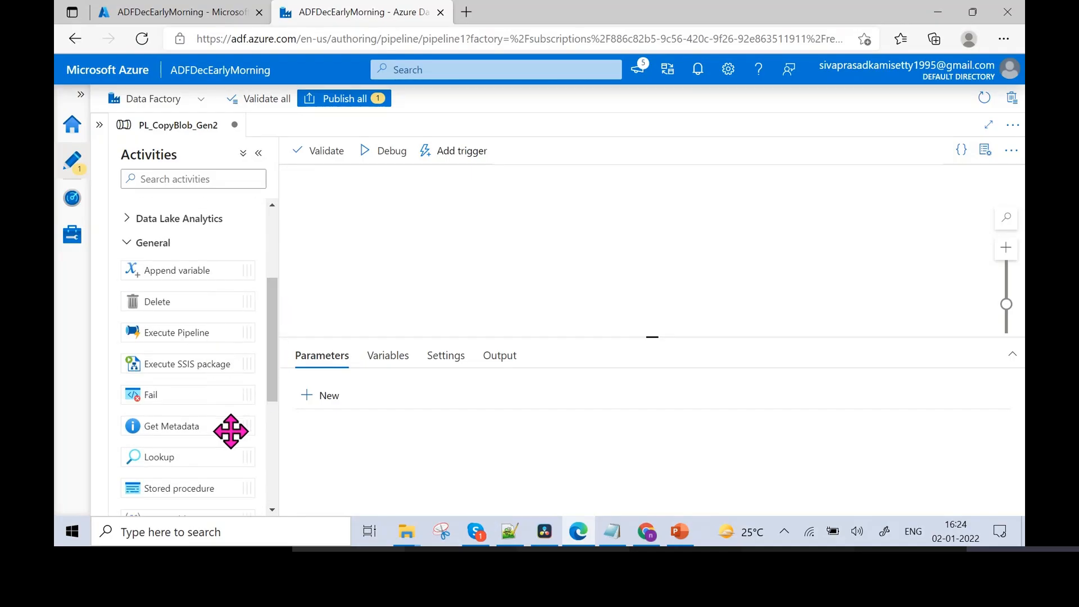
drag(275, 369, 285, 441)
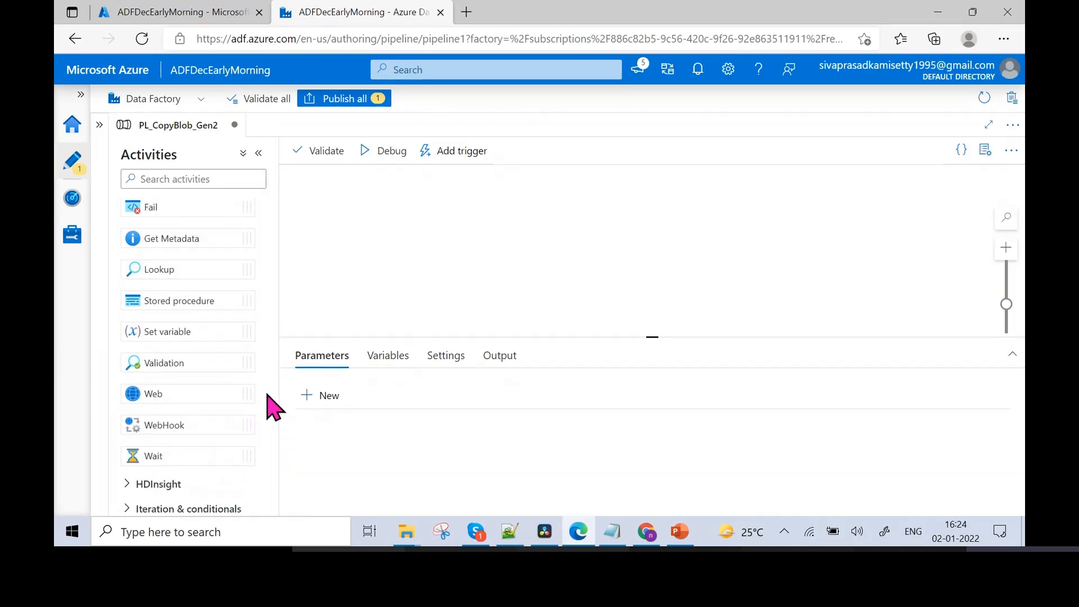
drag(274, 397, 265, 236)
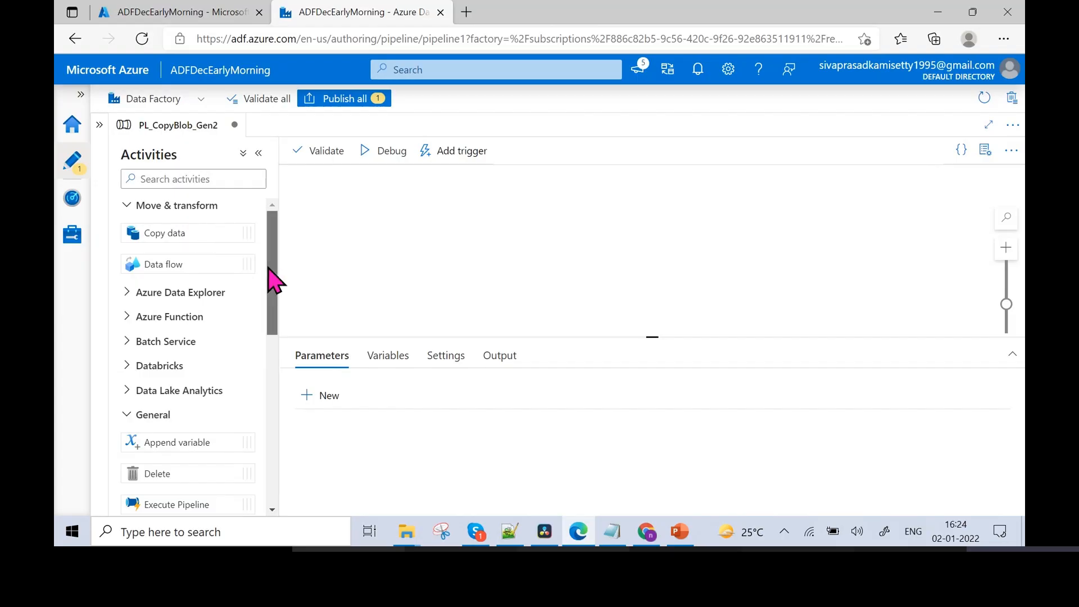
drag(272, 272, 272, 349)
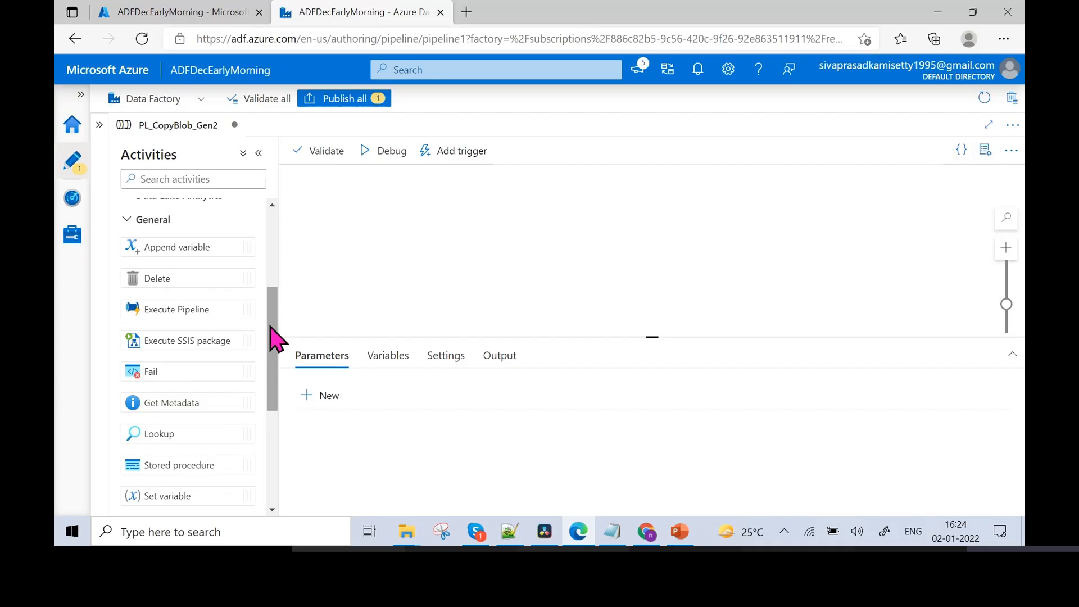
drag(270, 327, 279, 390)
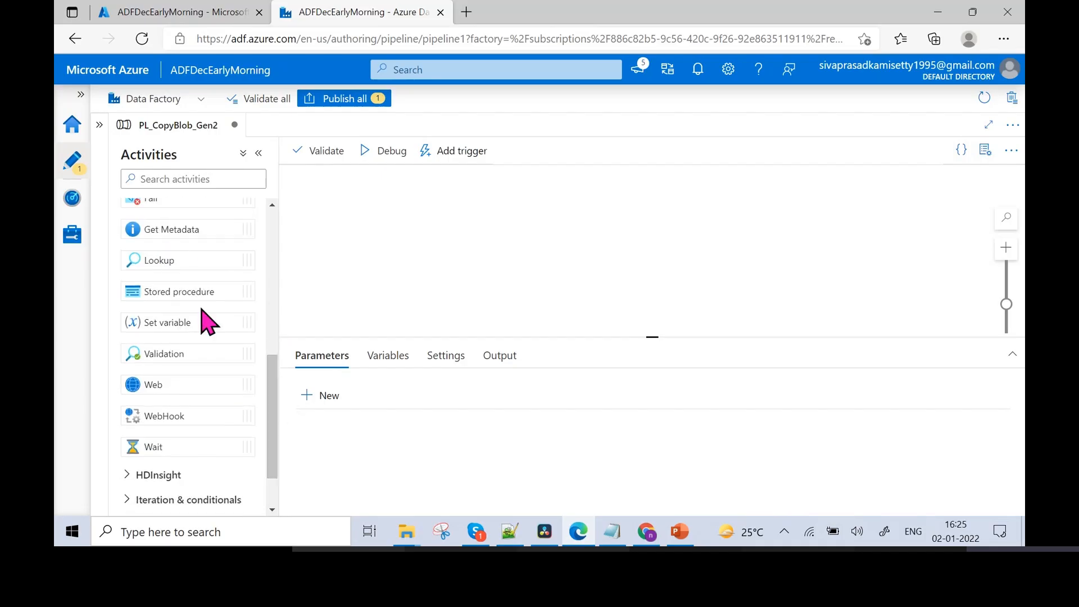
drag(270, 448, 270, 487)
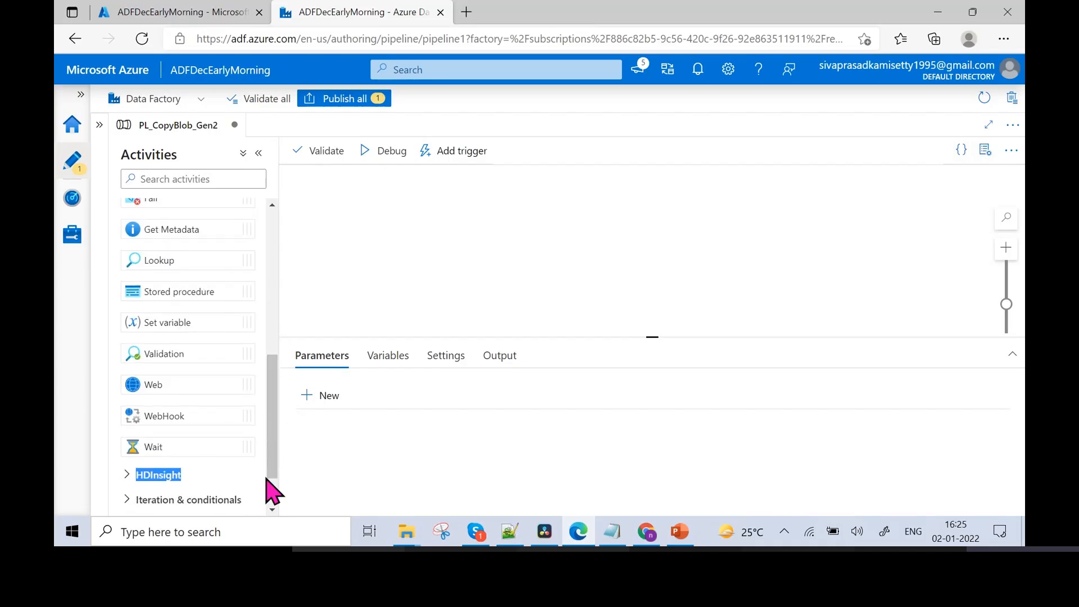
click(128, 500)
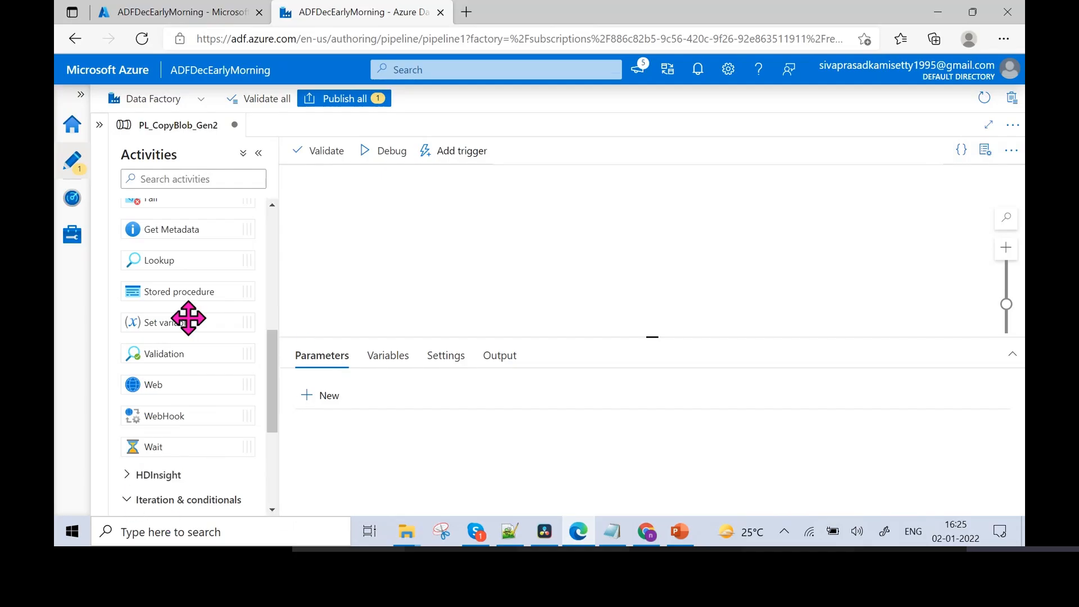
drag(270, 387, 272, 465)
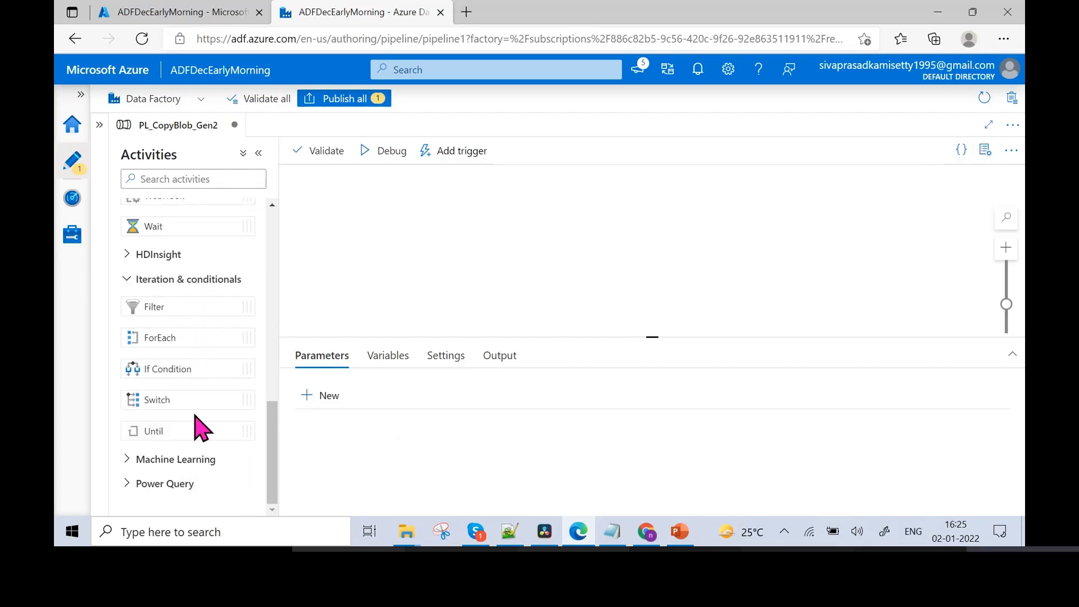
drag(270, 425, 260, 212)
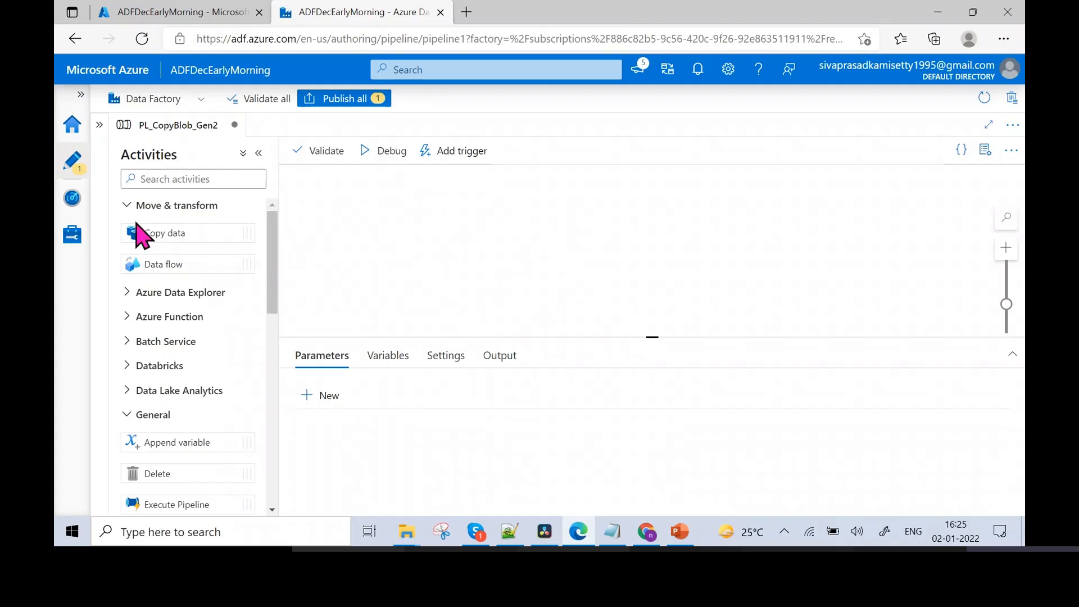
Add a Copy data activity to the pipeline canvas and check the pipeline's JSON code
drag(170, 234, 623, 225)
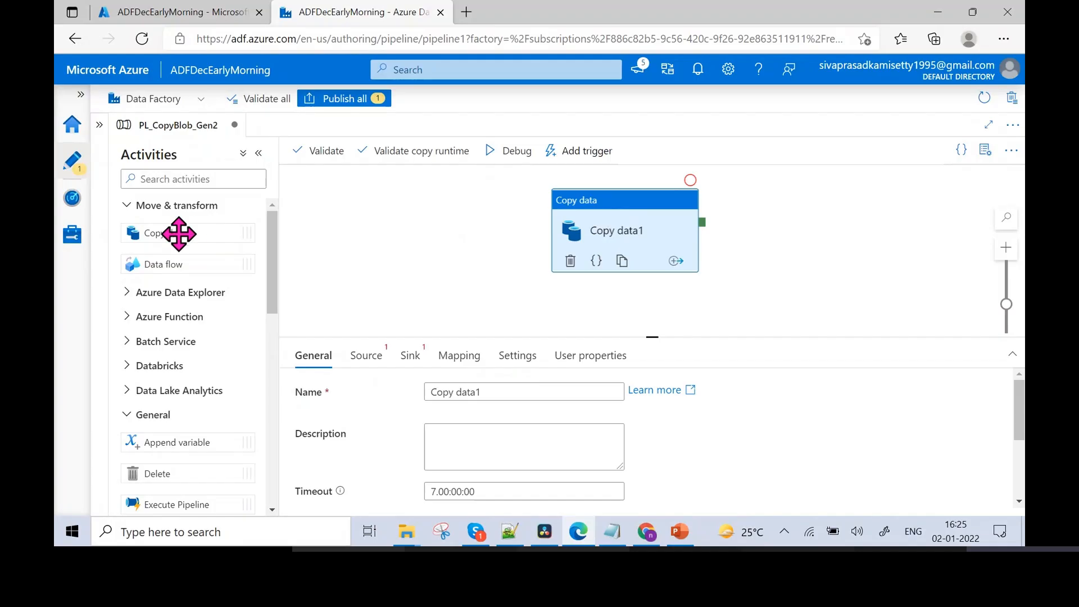
drag(639, 199, 561, 204)
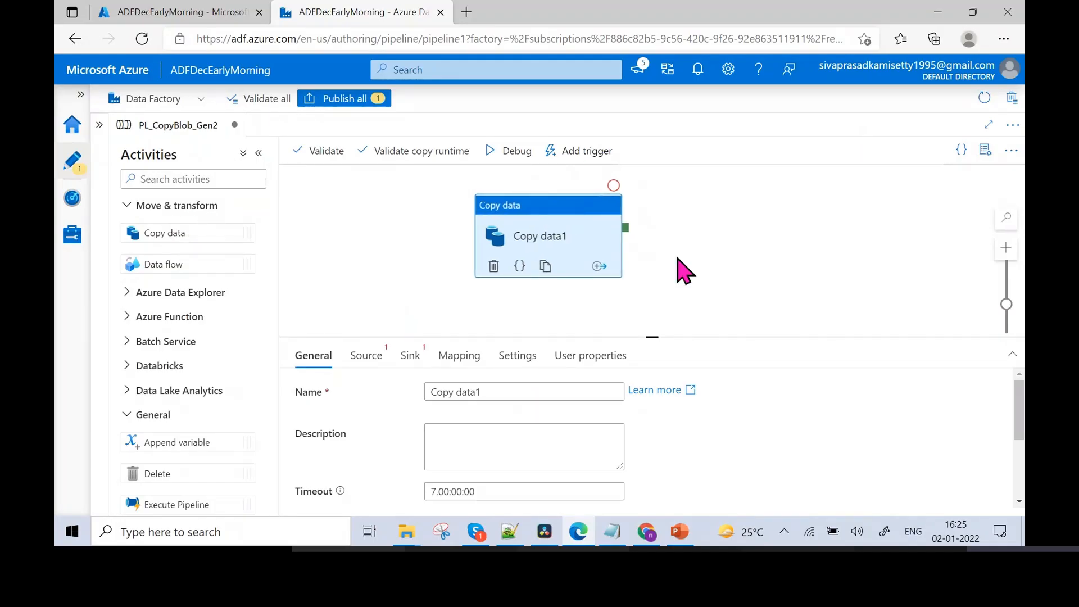
click(965, 155)
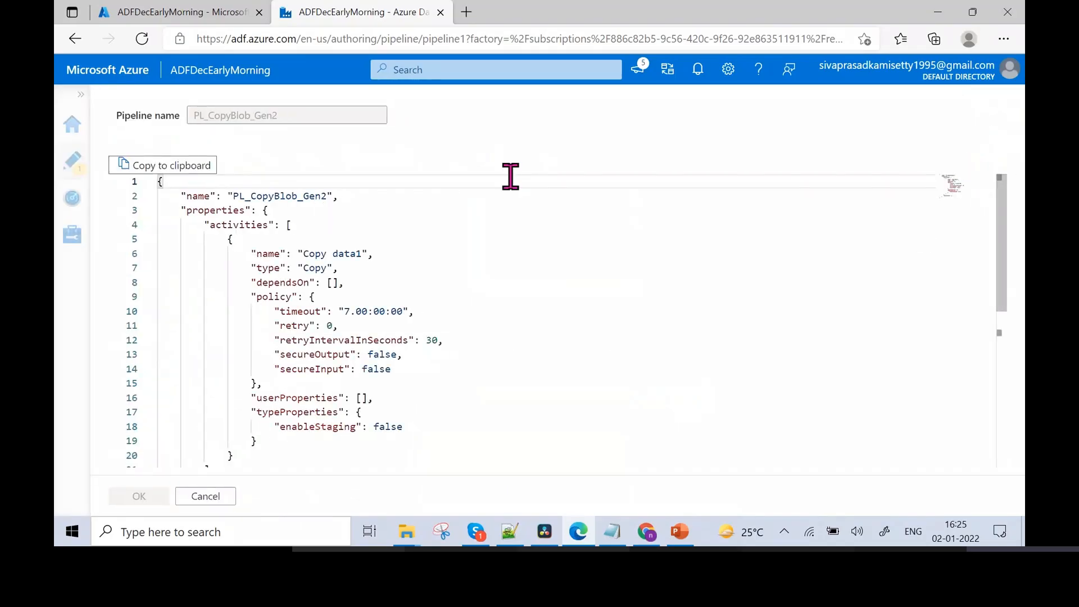
click(207, 497)
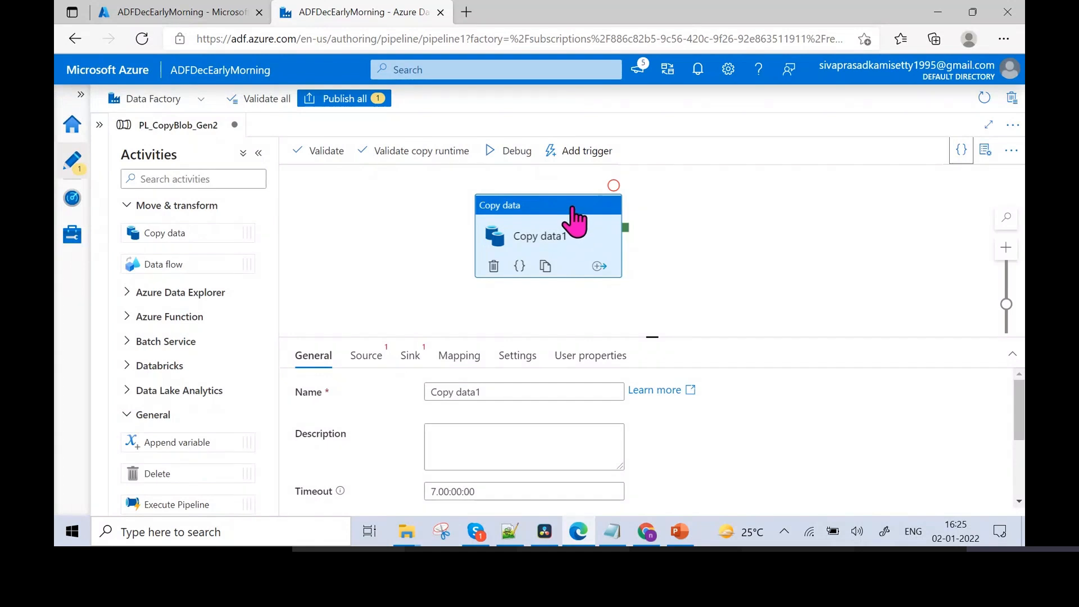
drag(572, 207, 573, 199)
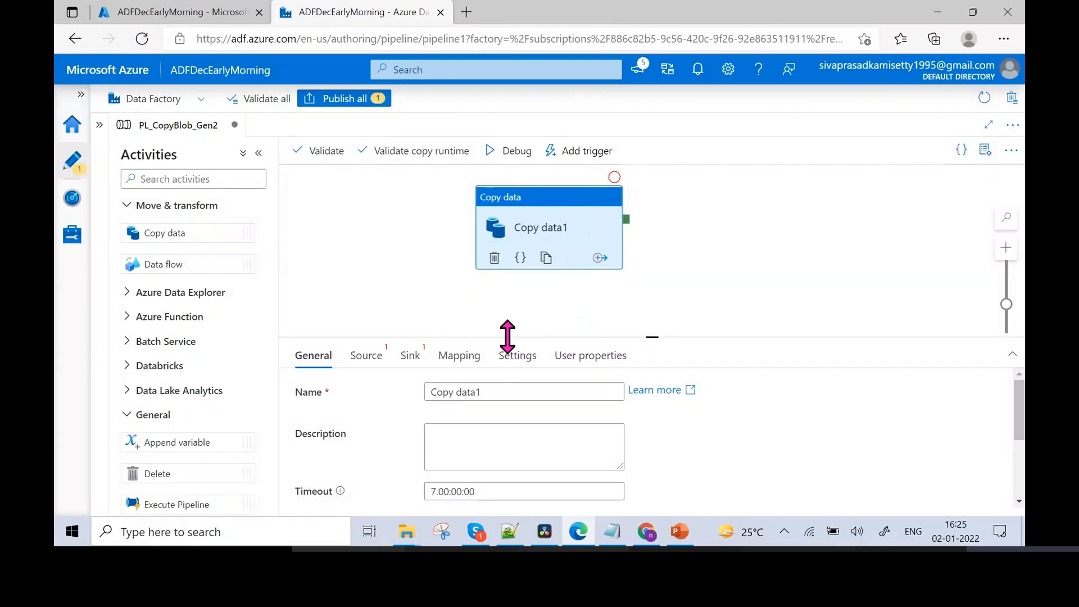
Enlarge the activity's settings area and rename the Copy data activity Copy_BlobToGen2
drag(507, 336, 514, 275)
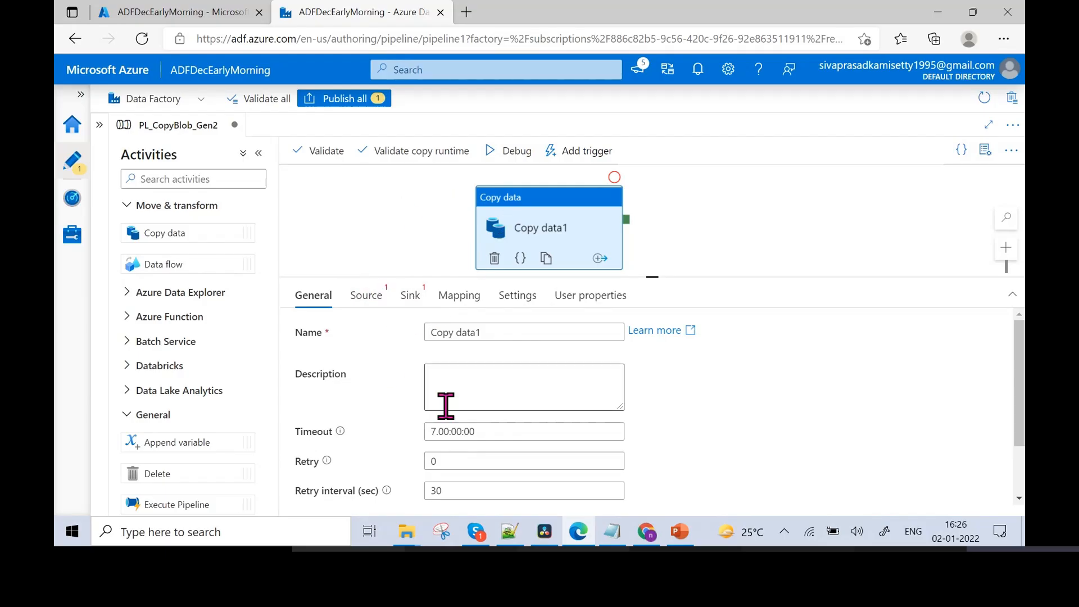
drag(1023, 381, 1017, 344)
click(484, 333)
drag(507, 333, 434, 333)
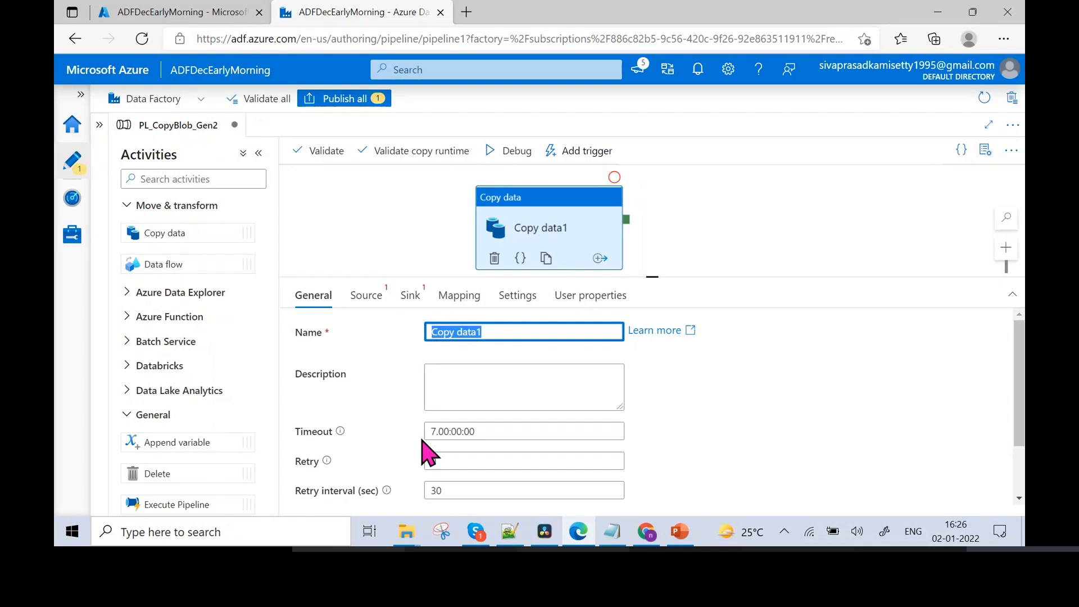
text(Bo)
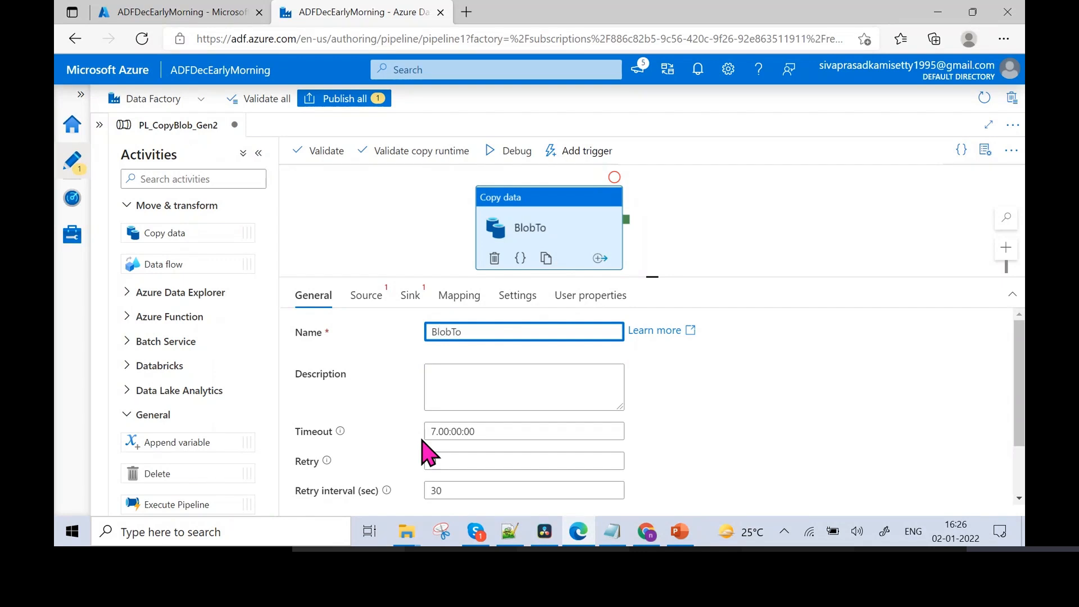
text(obToGE)
key(Left)
key(Left)
key(Left)
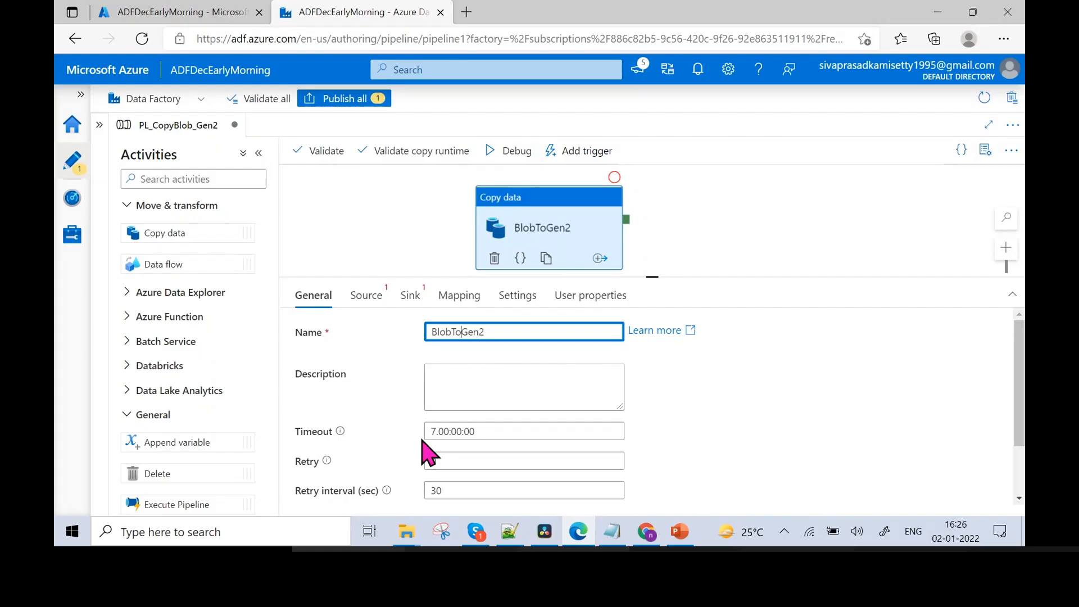
key(Home)
text(Cop)
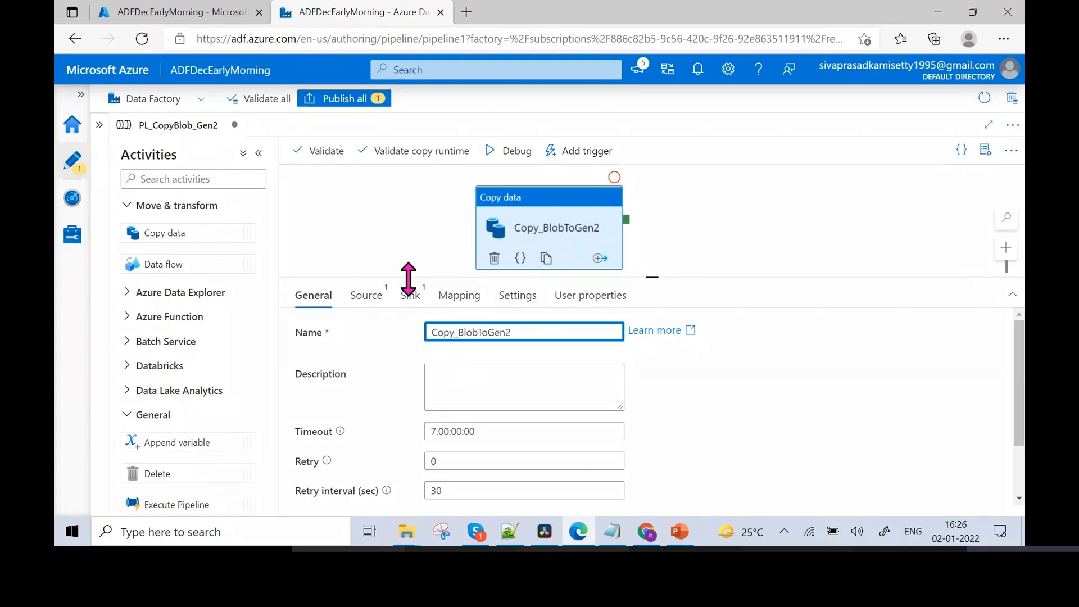
Open the copy activity's source settings and review the Copy task description in the Day-1 notes in Notepad
click(383, 298)
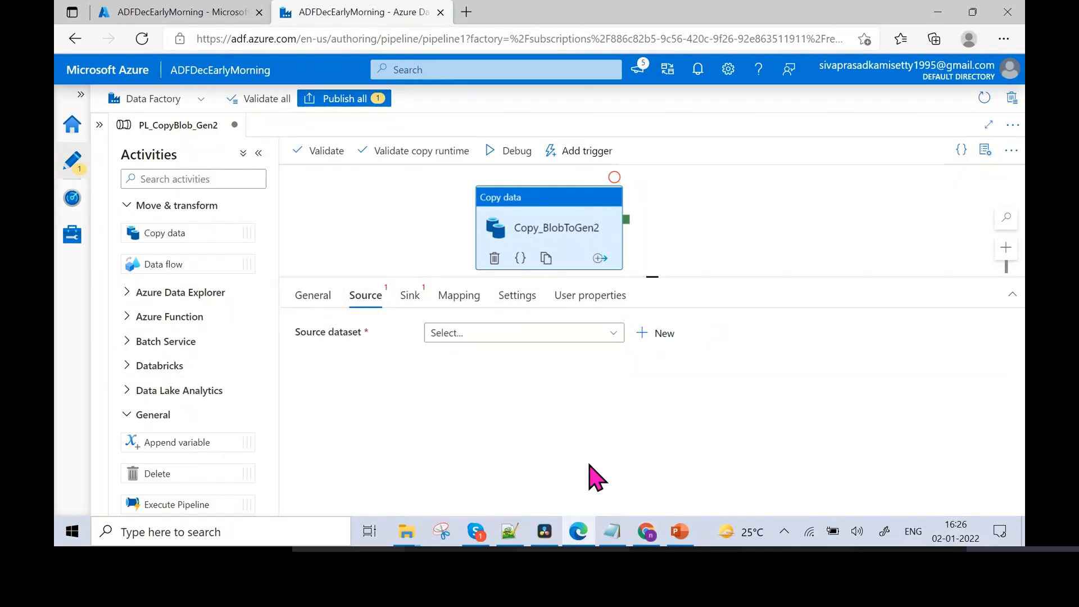
click(609, 530)
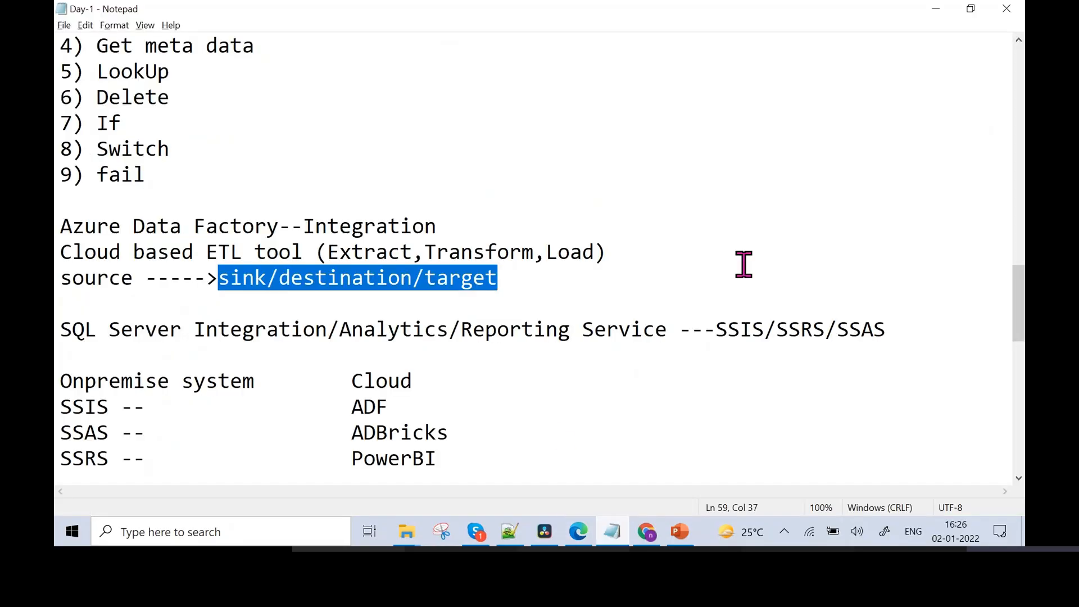
drag(1019, 330, 1016, 452)
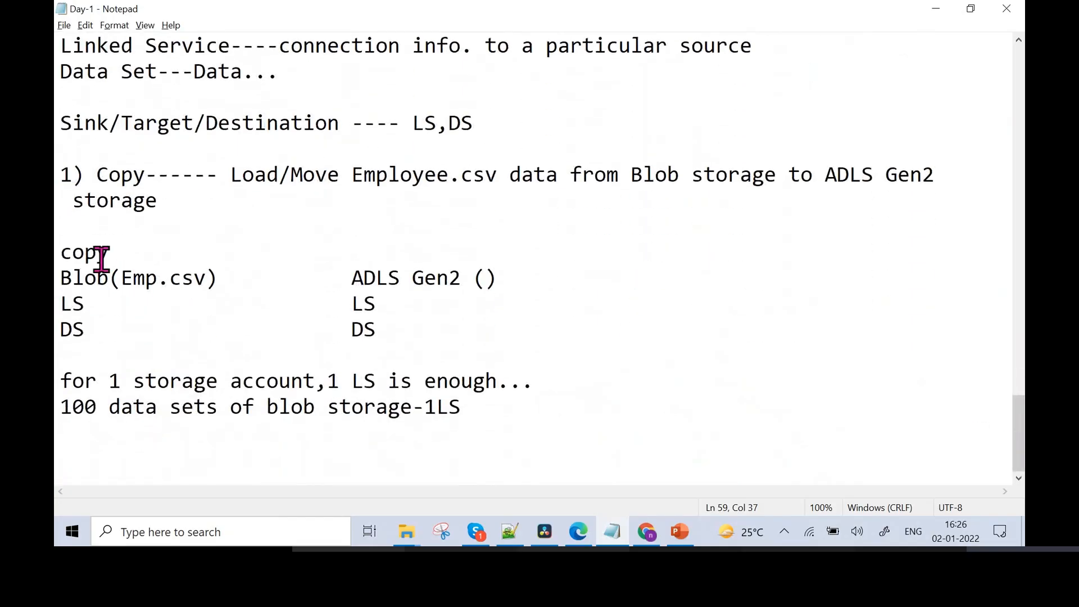
drag(1022, 448, 1022, 436)
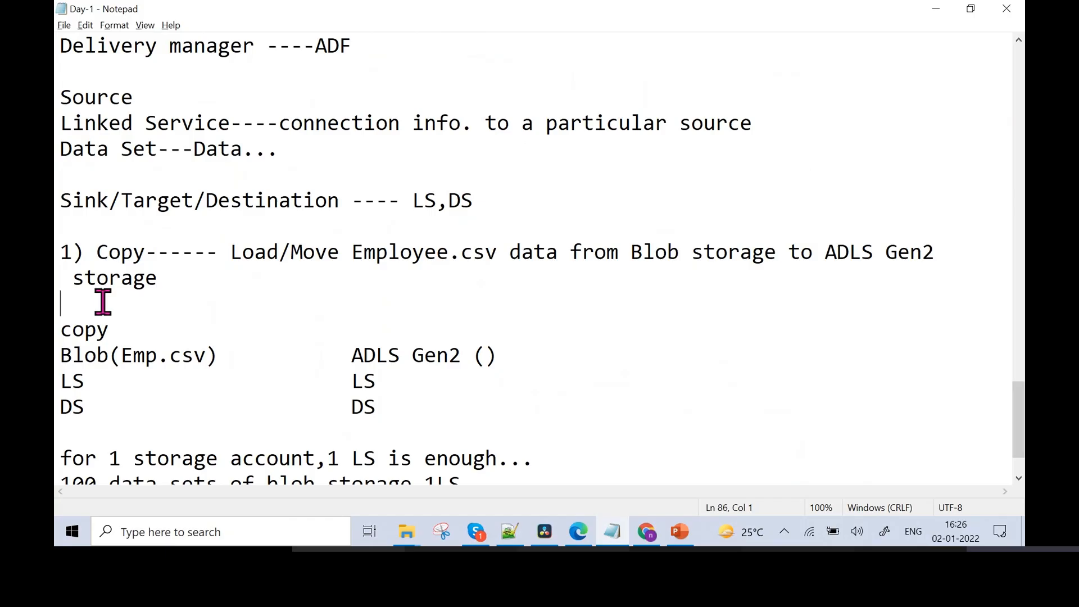
drag(98, 245, 173, 286)
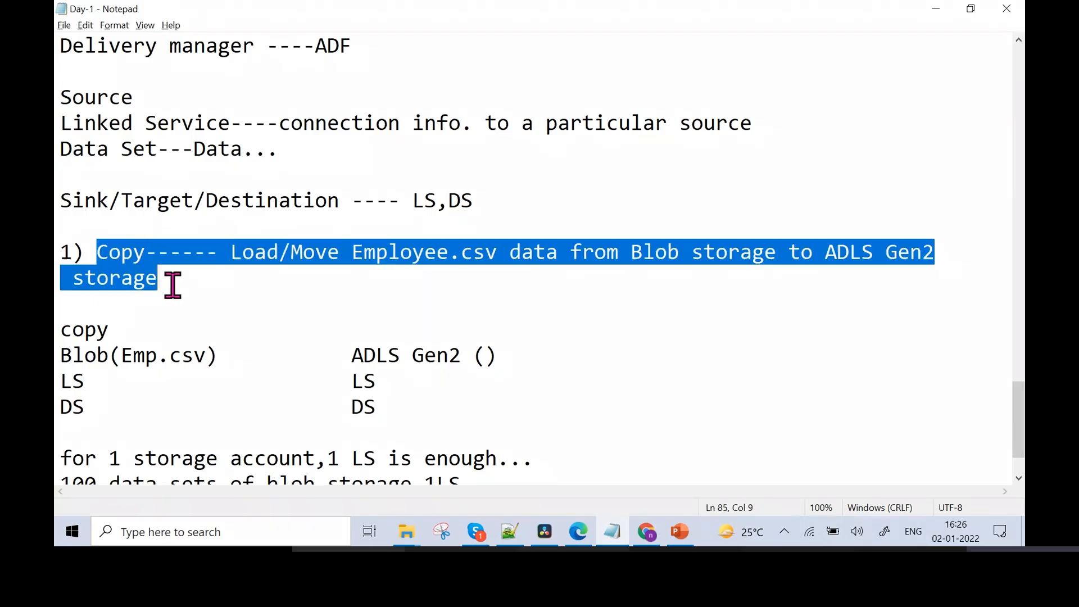
click(172, 286)
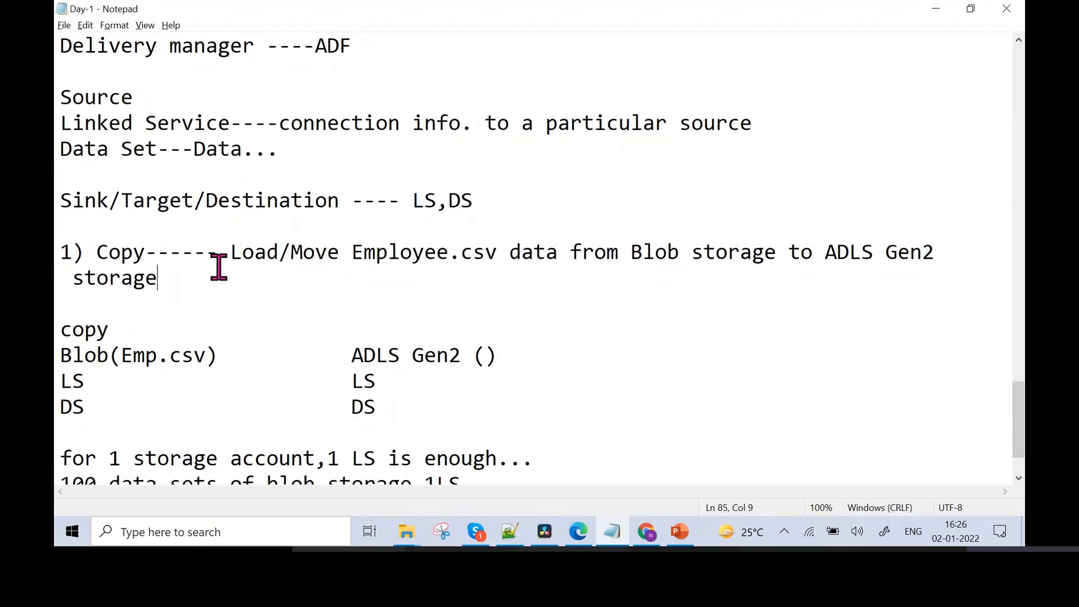
drag(243, 253, 331, 253)
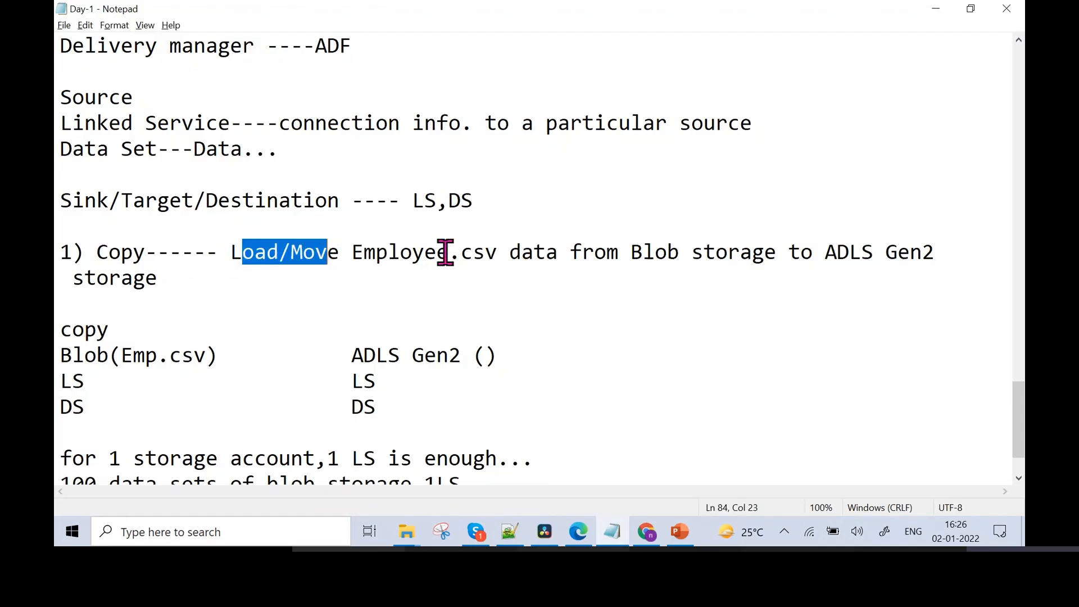
double_click(394, 253)
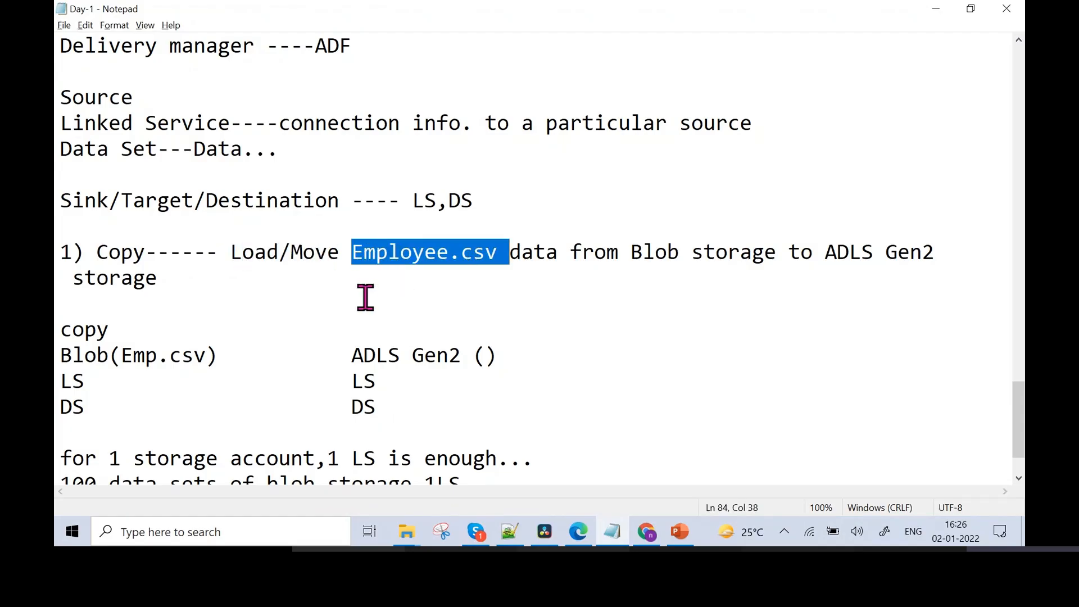
click(506, 260)
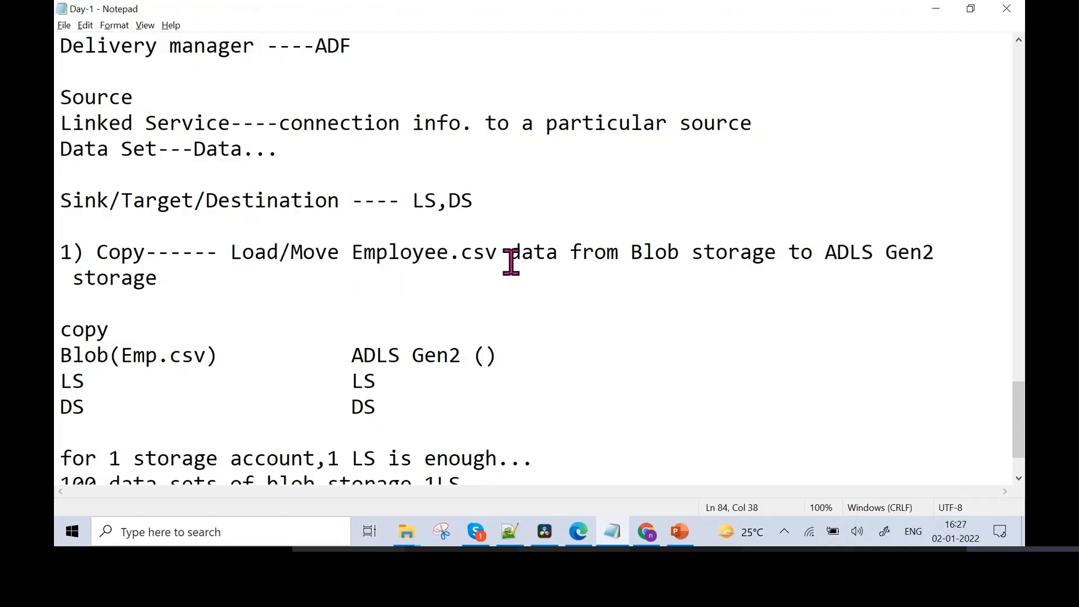
double_click(652, 261)
double_click(923, 252)
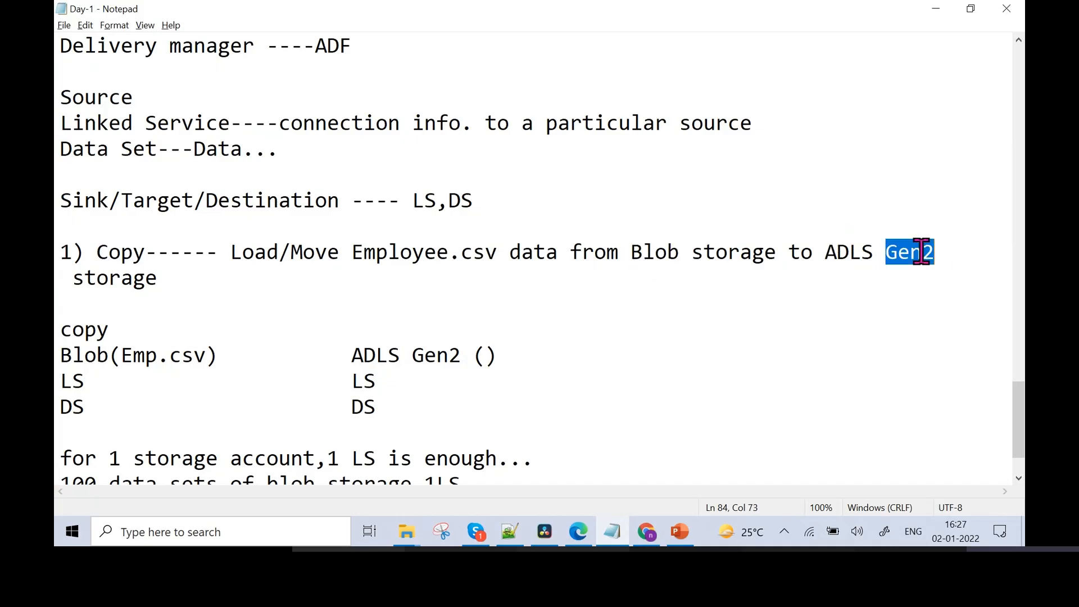
double_click(653, 253)
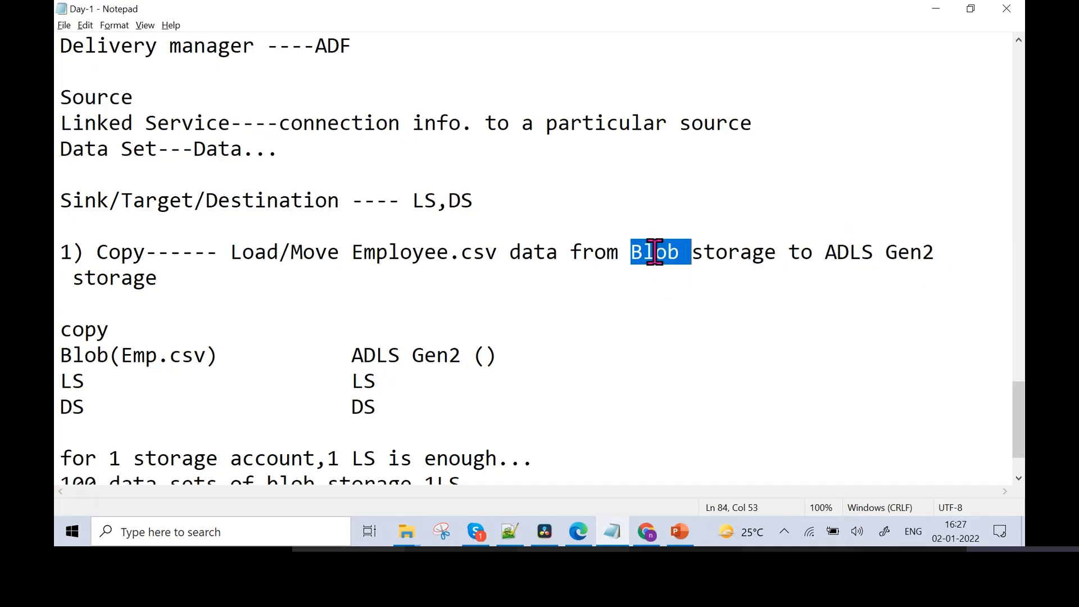
double_click(915, 252)
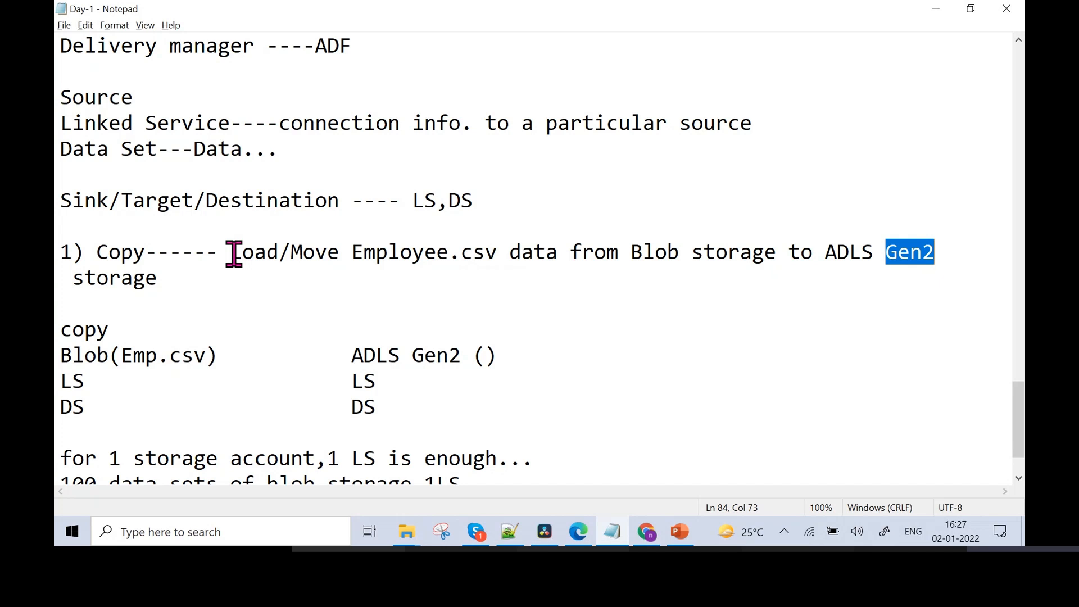
double_click(405, 251)
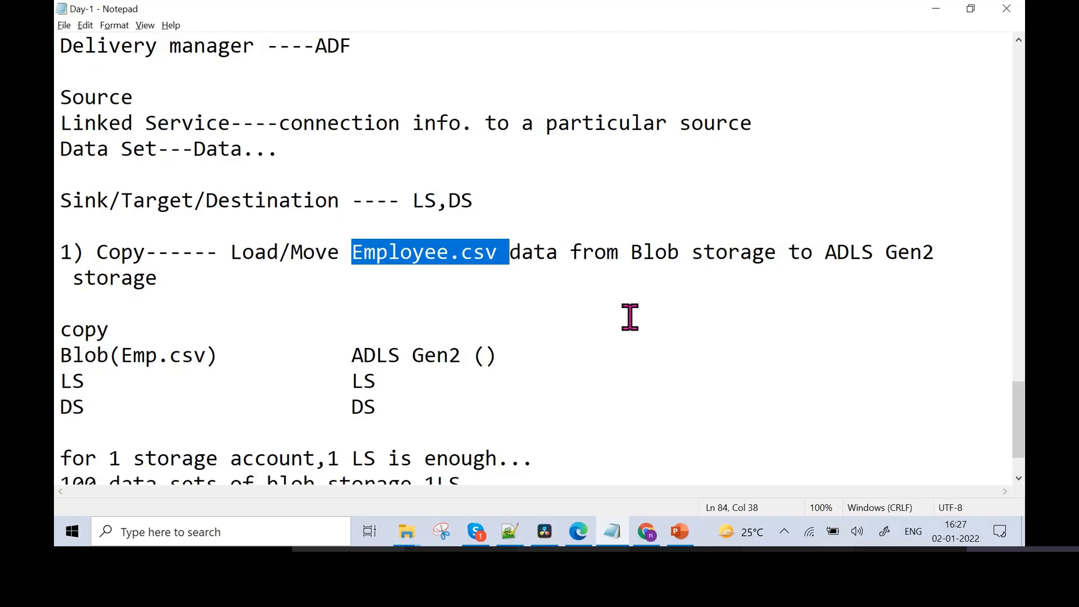
double_click(102, 251)
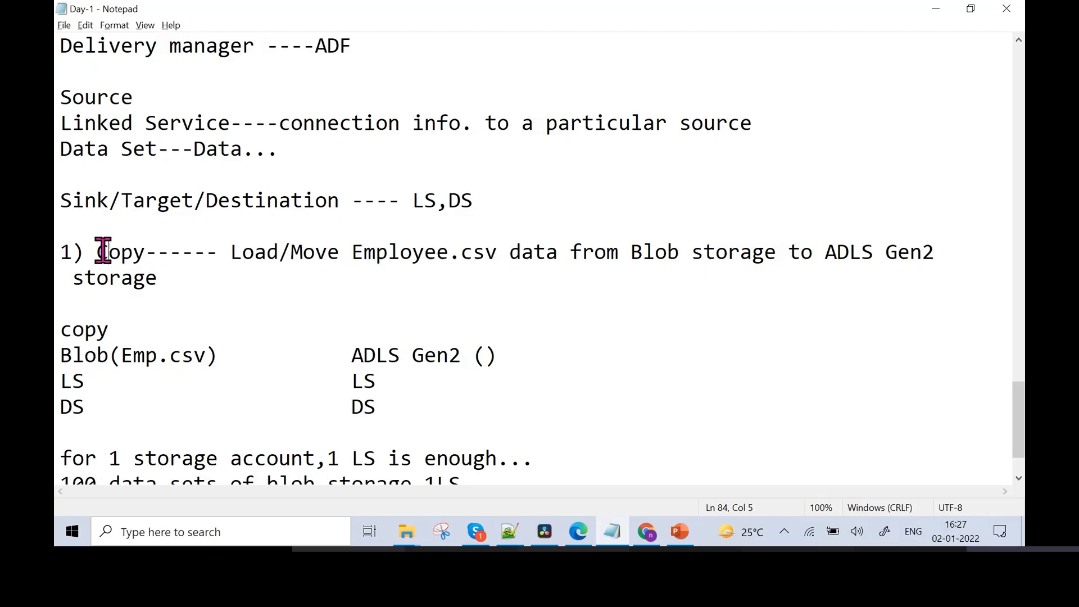
click(196, 292)
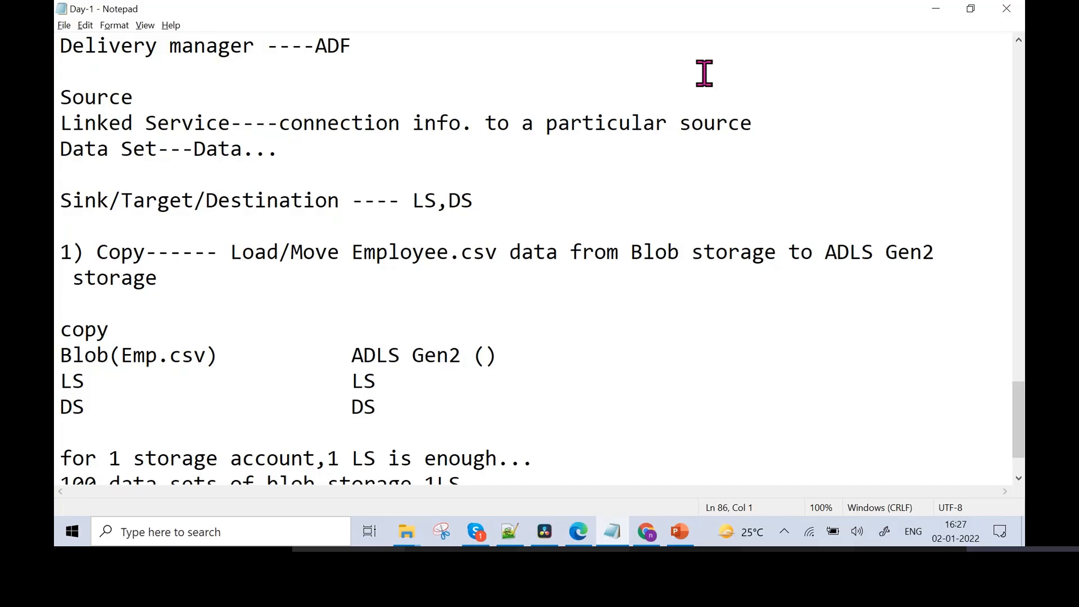
Examine the notes on the linked service (LS) and dataset (DS) needed for the Blob source and the ADLS Gen2 sink
double_click(118, 248)
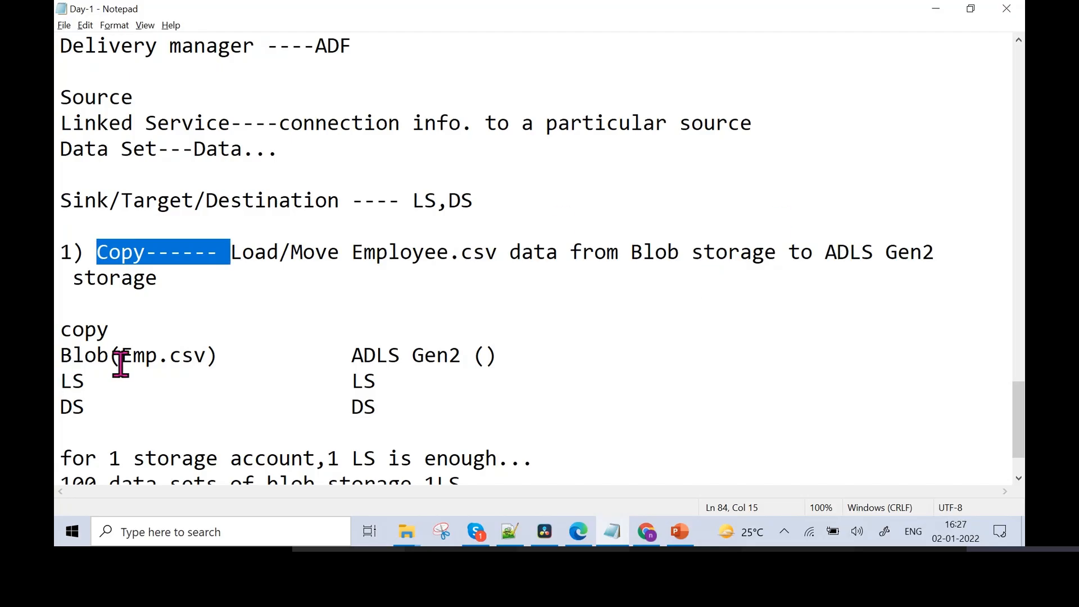
double_click(73, 356)
double_click(447, 357)
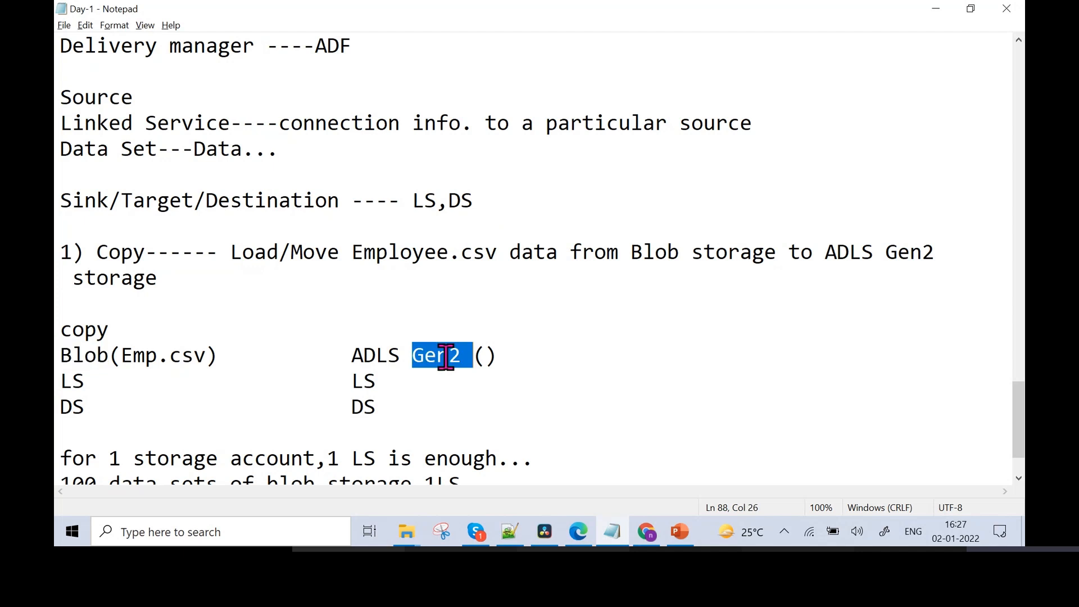
double_click(90, 357)
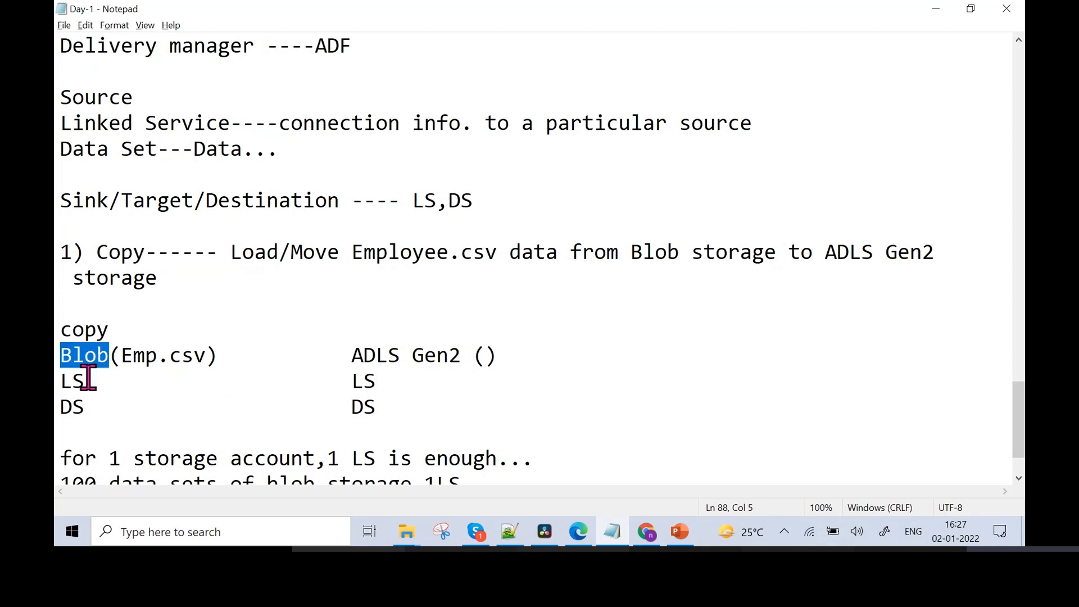
double_click(70, 381)
double_click(71, 406)
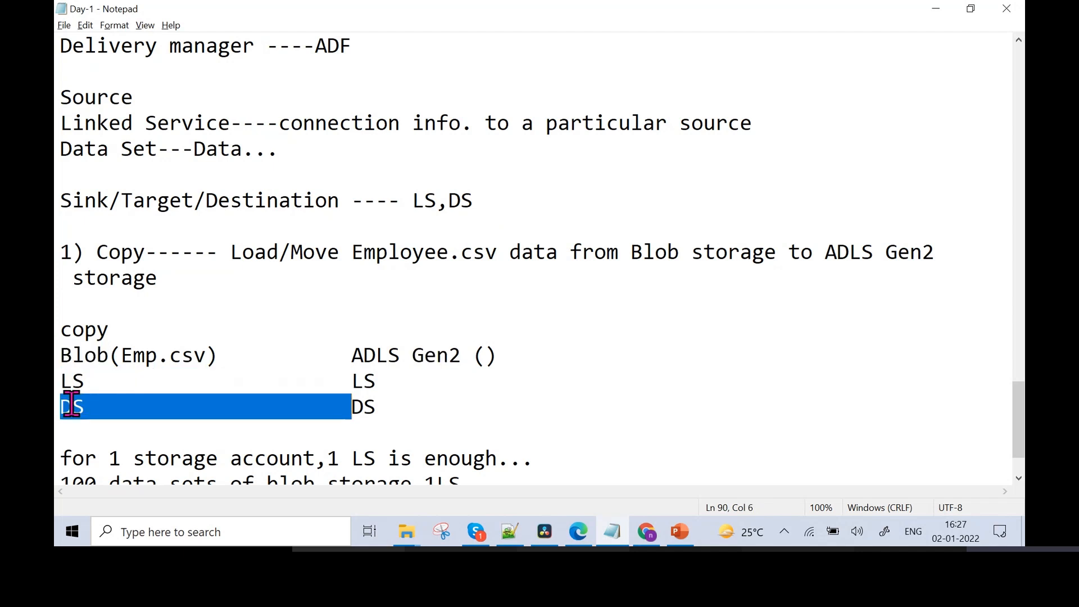
double_click(450, 355)
click(366, 377)
double_click(367, 378)
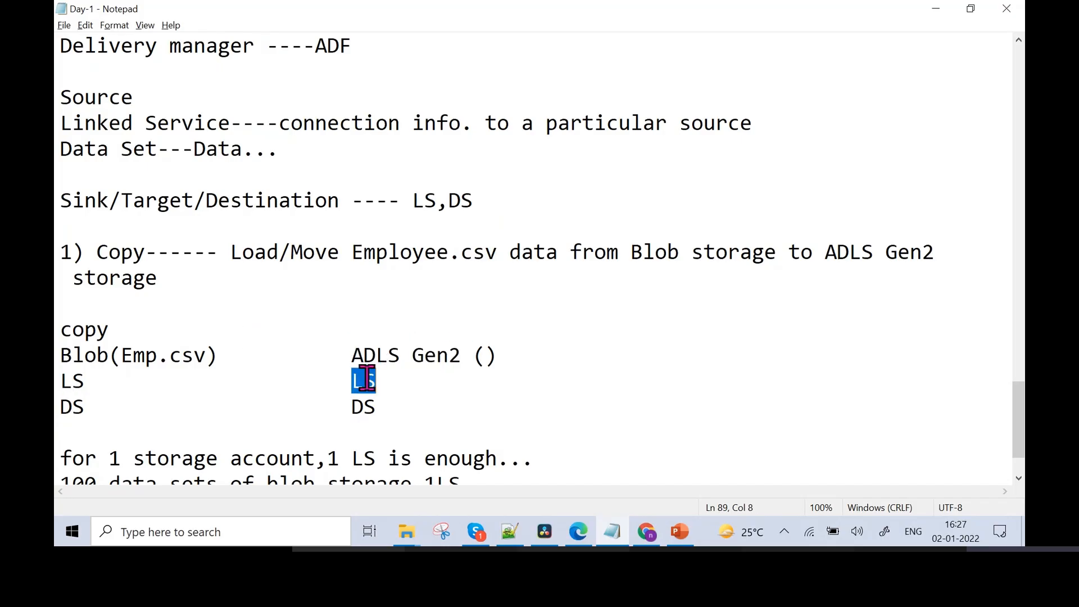
double_click(370, 409)
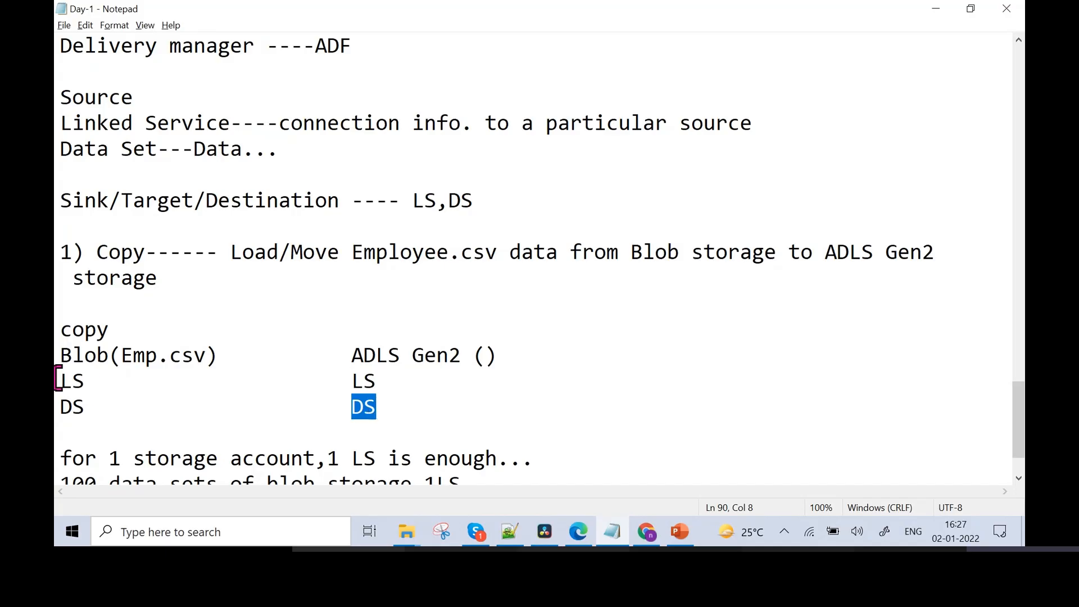
click(67, 378)
double_click(71, 379)
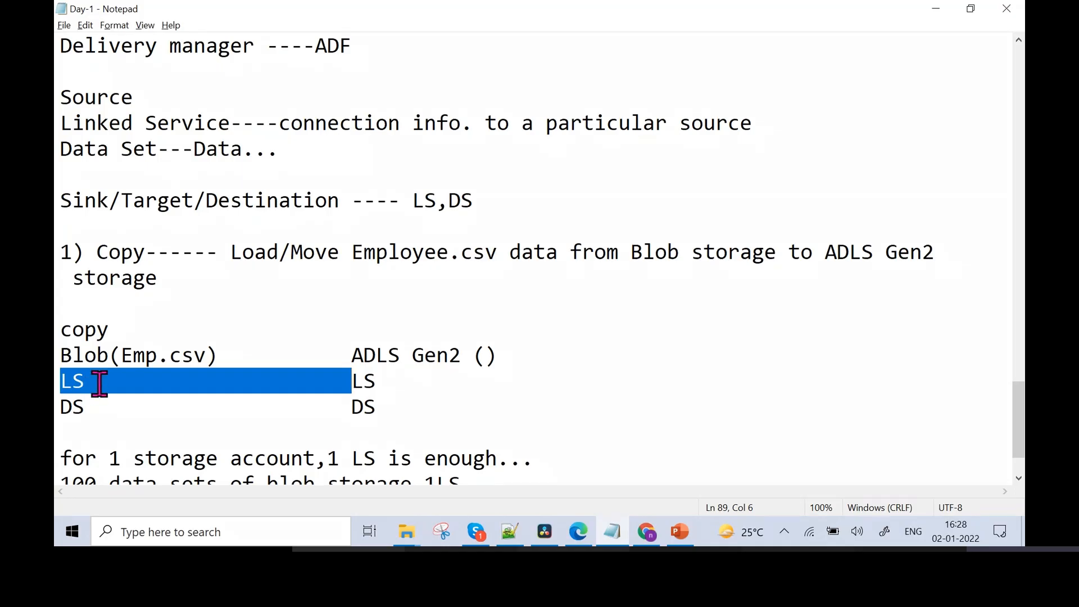
double_click(372, 383)
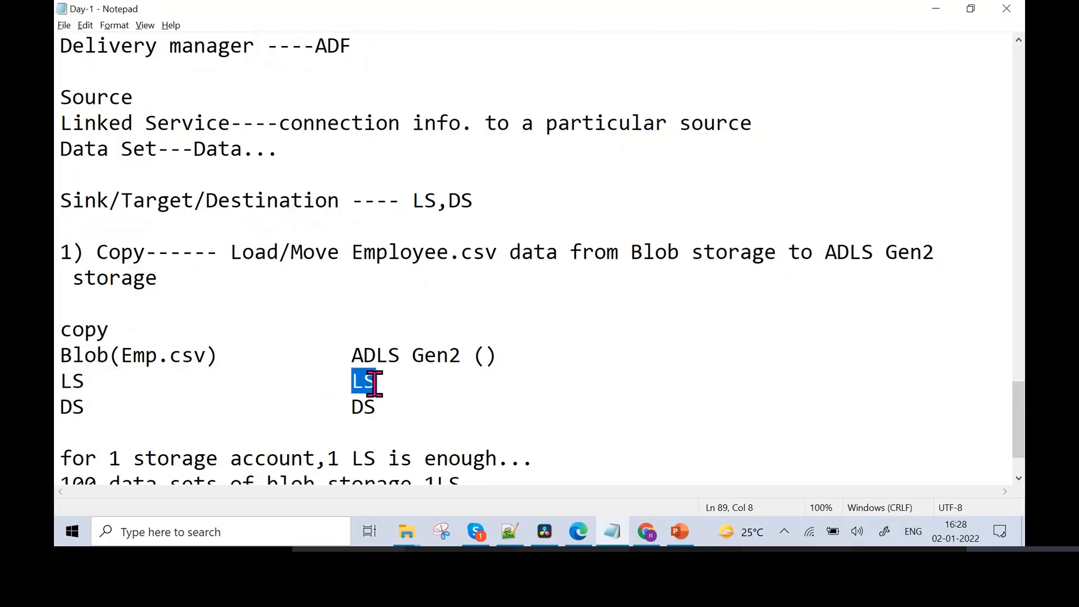
double_click(436, 355)
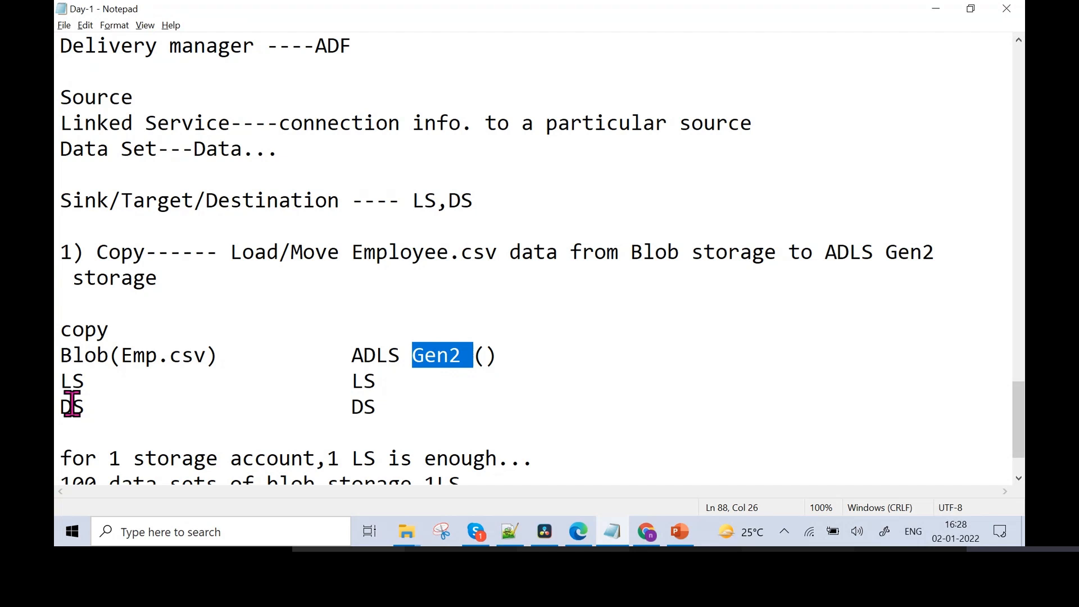
double_click(69, 404)
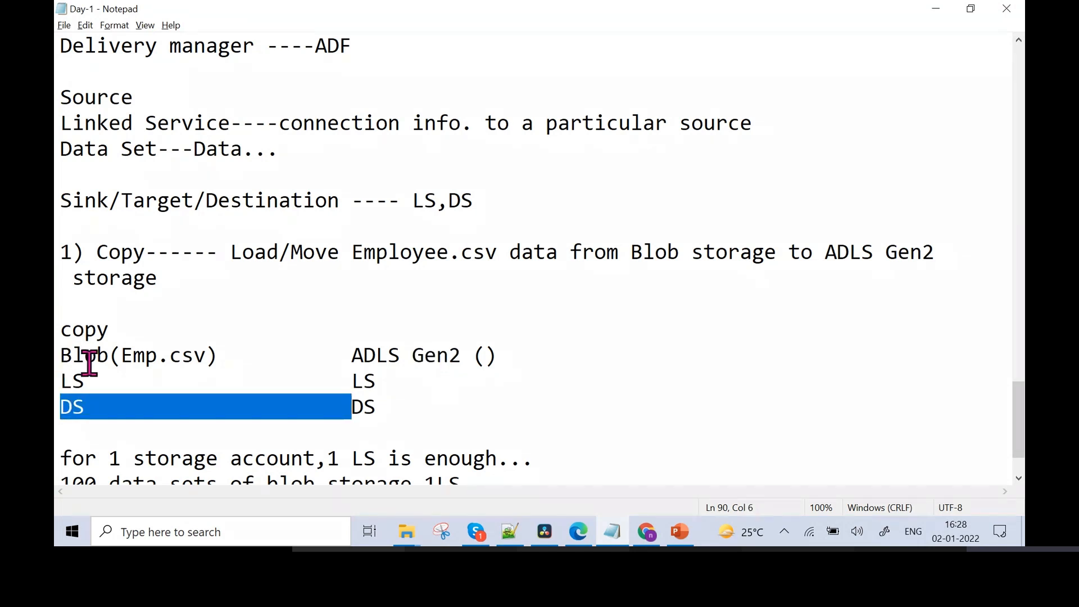
double_click(364, 409)
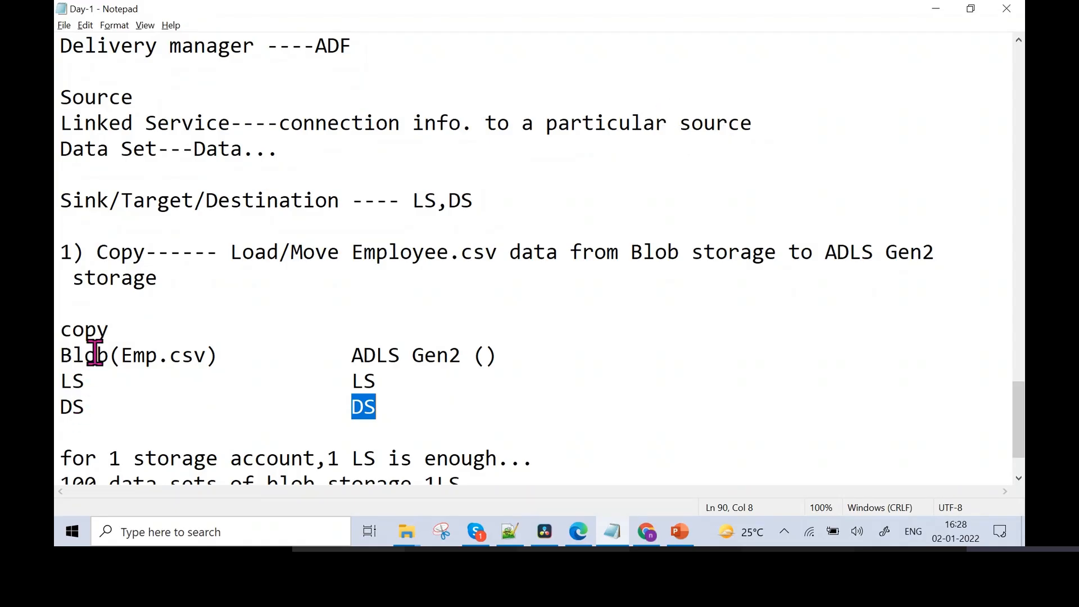
drag(93, 381, 58, 383)
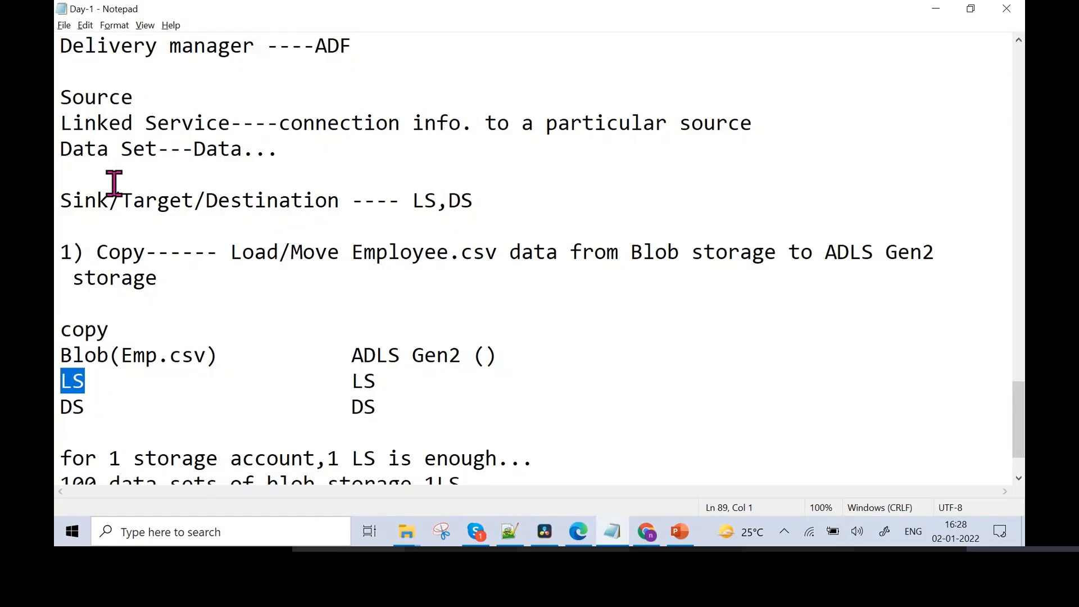
drag(93, 407, 58, 408)
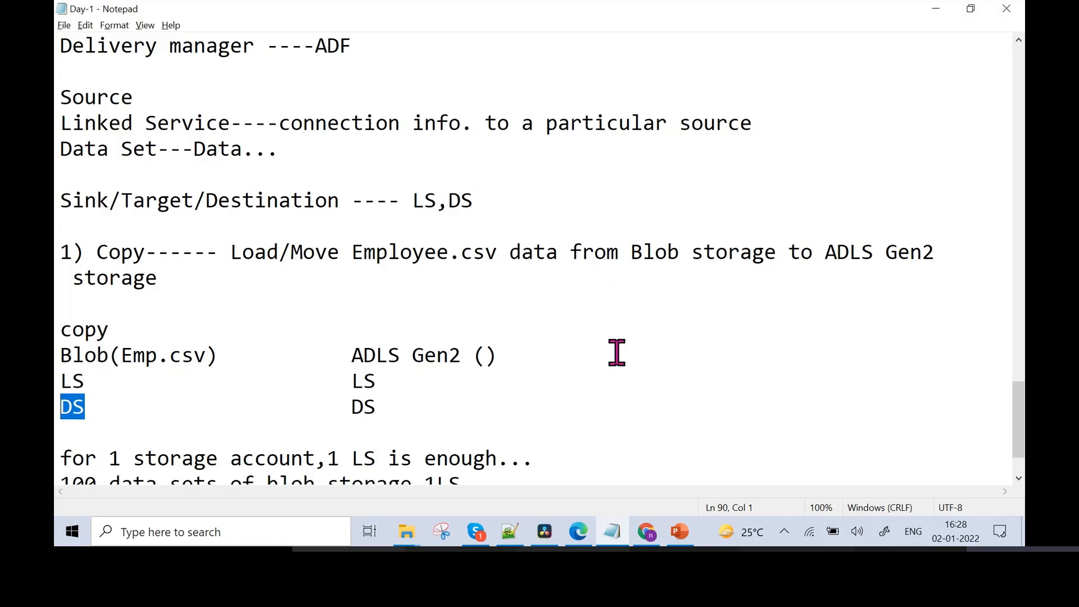
click(160, 319)
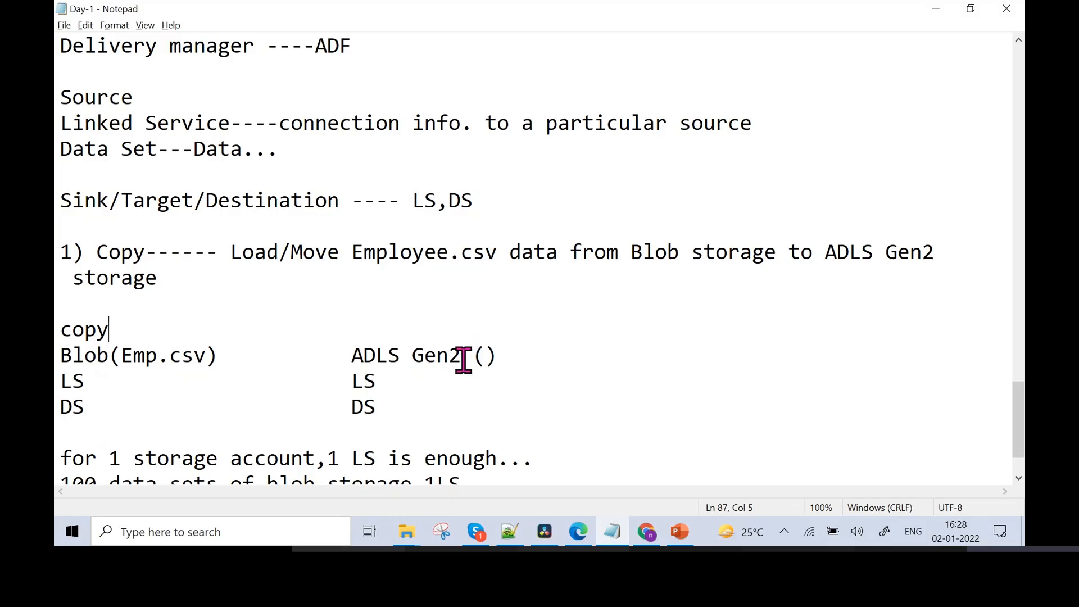
drag(128, 357, 220, 356)
click(256, 380)
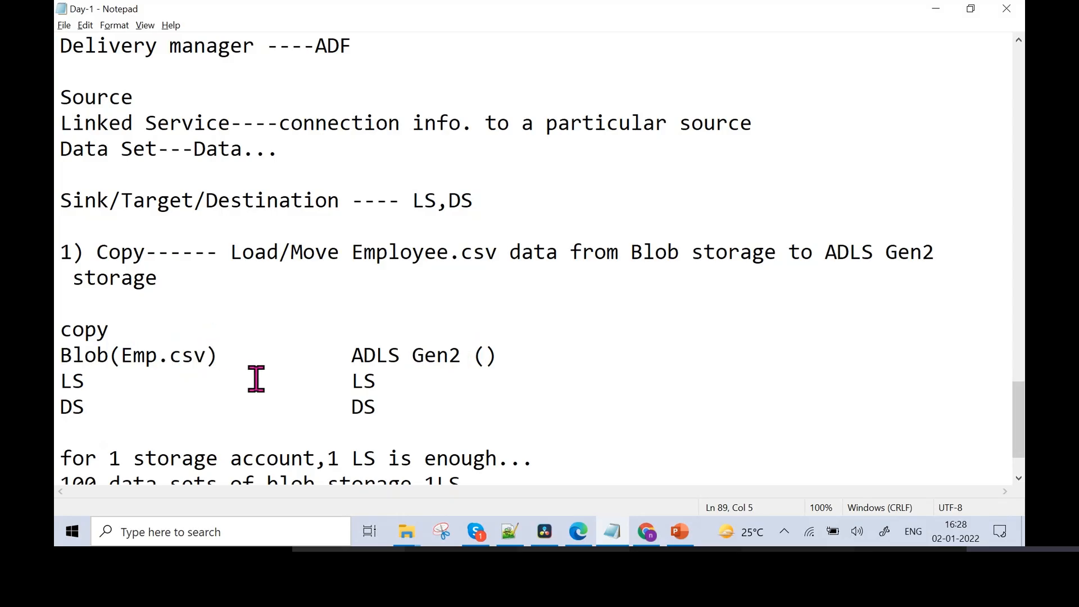
Return to the Azure portal in the browser and list the resources of the RG_DecEarlyMorning resource group with its Essentials section collapsed
key(alt+Tab)
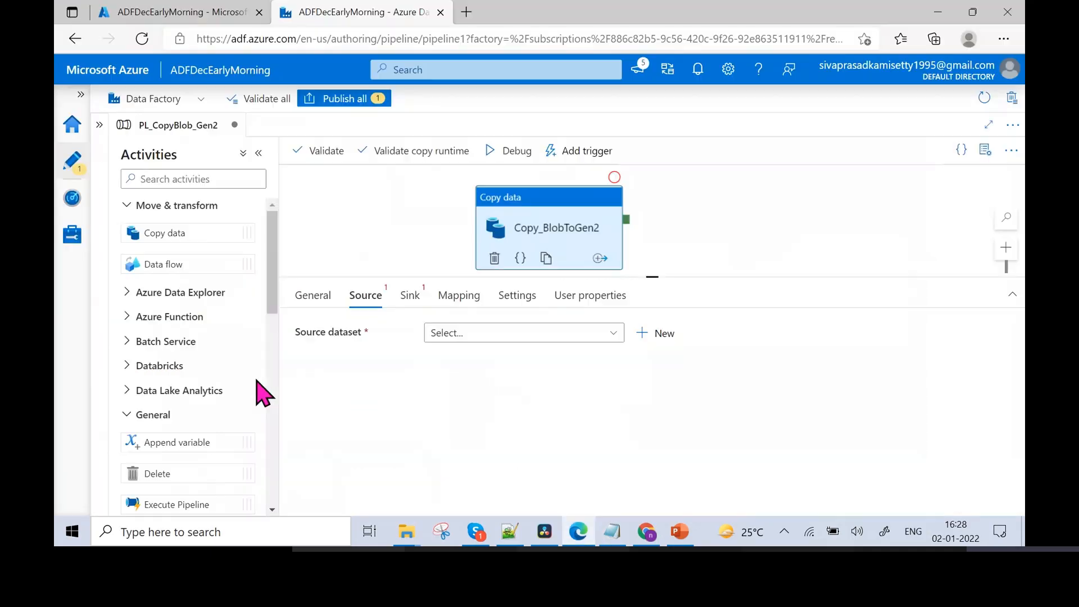
click(175, 14)
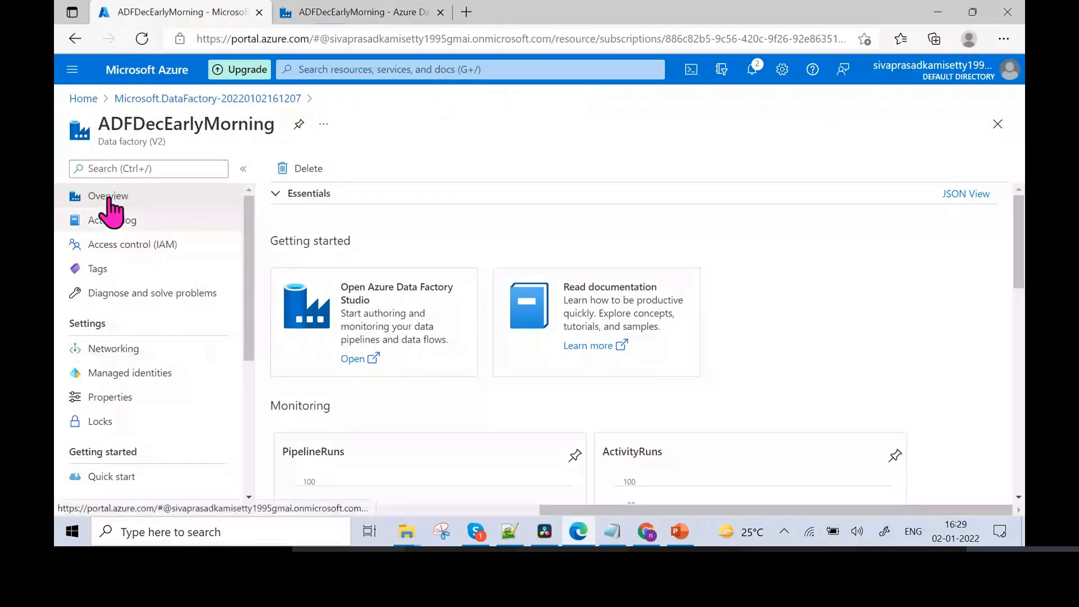
click(82, 99)
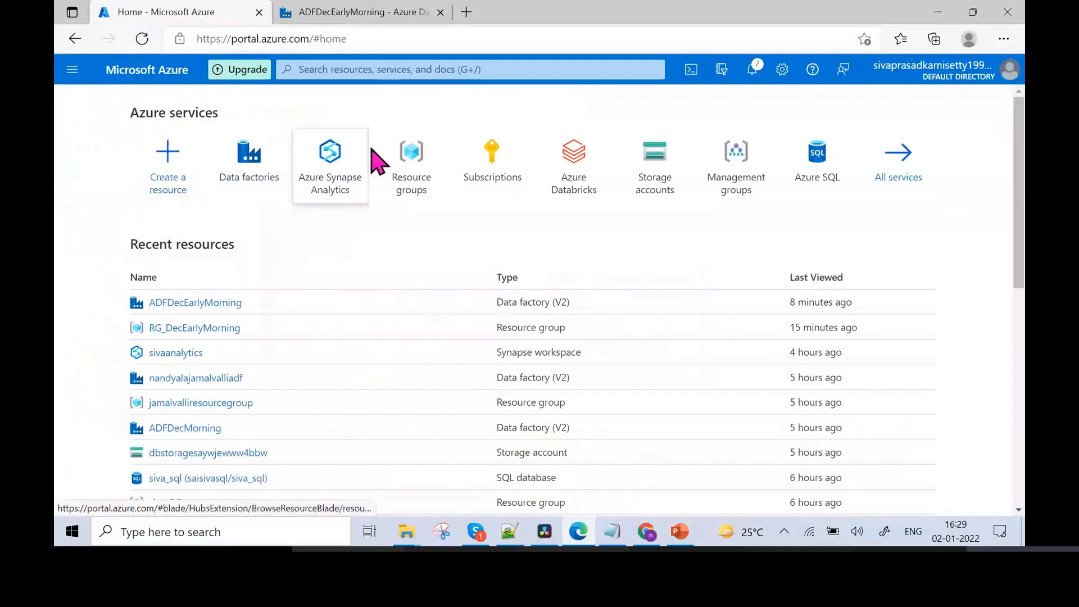
click(409, 187)
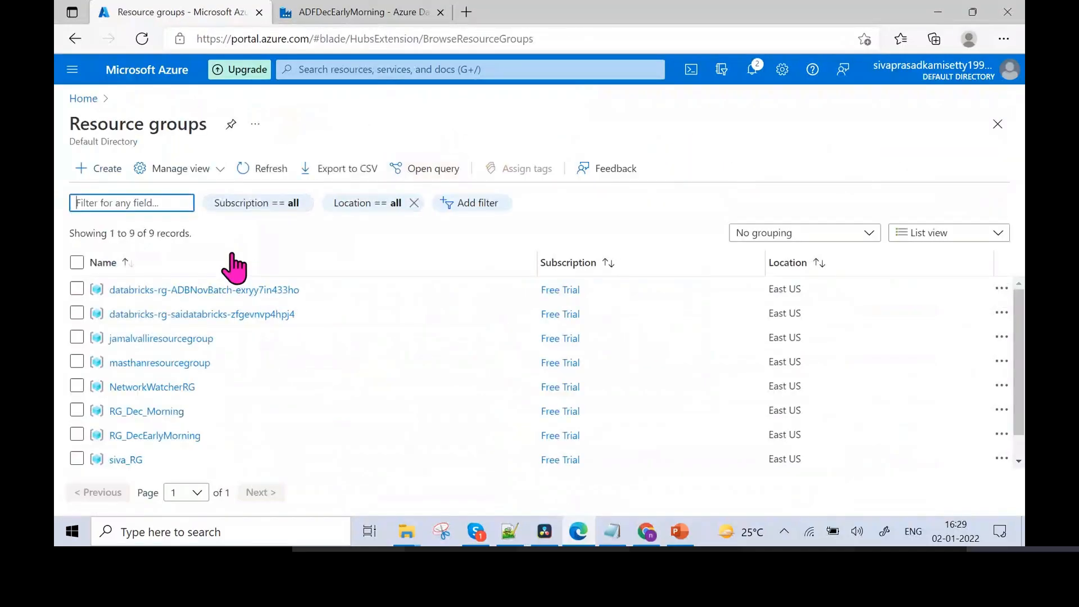
click(146, 203)
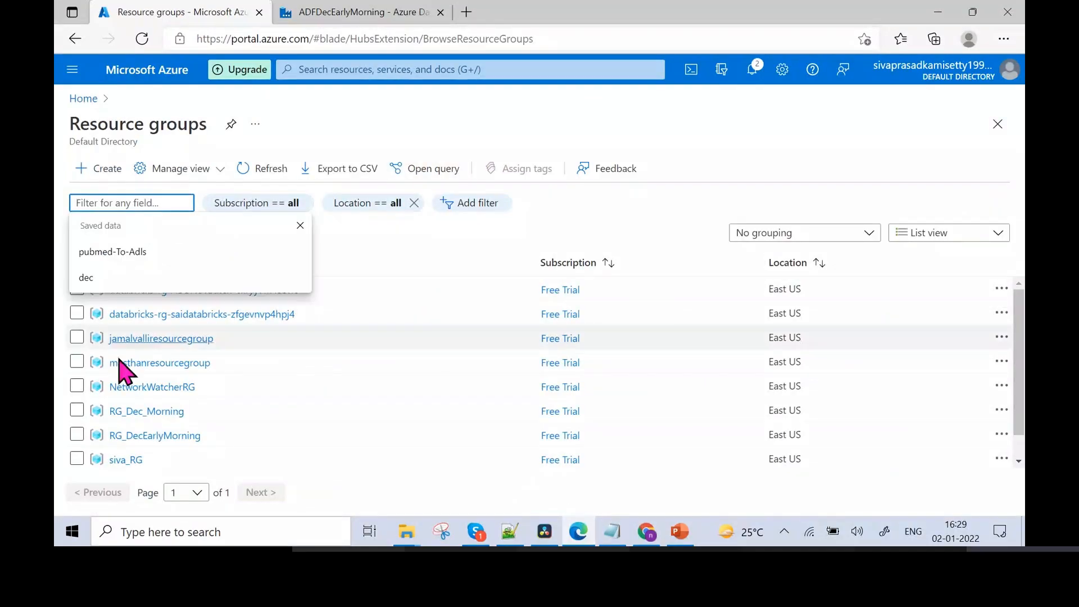
click(144, 435)
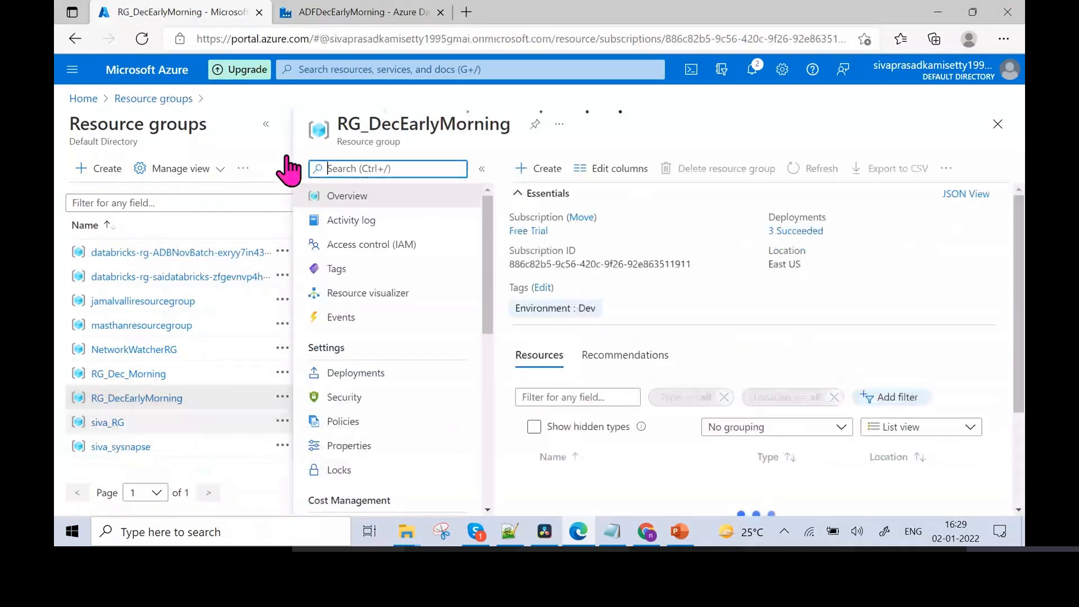
click(546, 194)
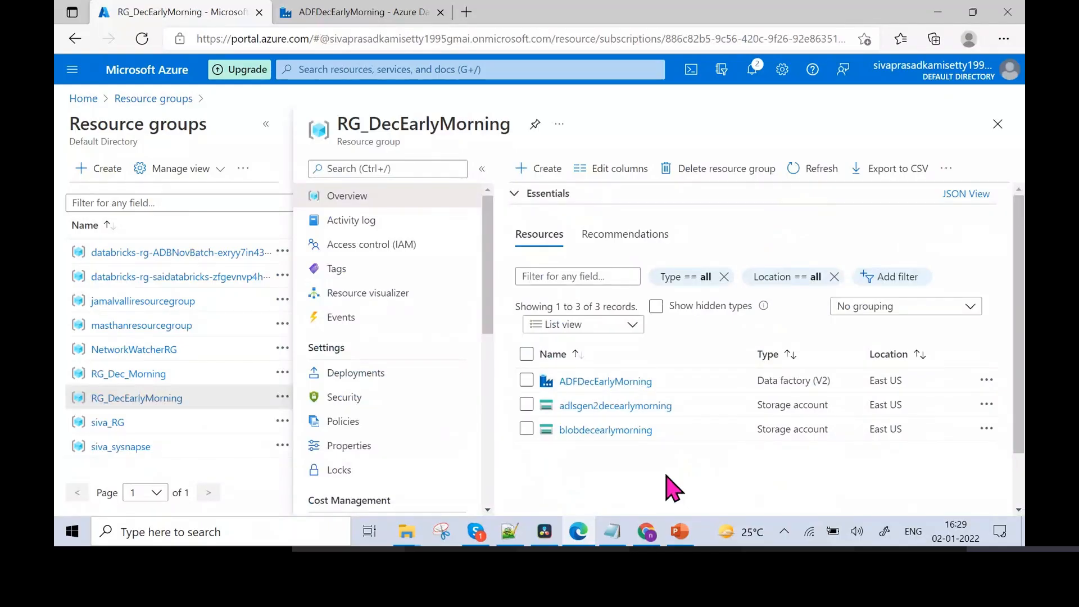
Examine the contents of Emp.csv in the inputcontainer of the blobdecearlymorning storage account
click(596, 431)
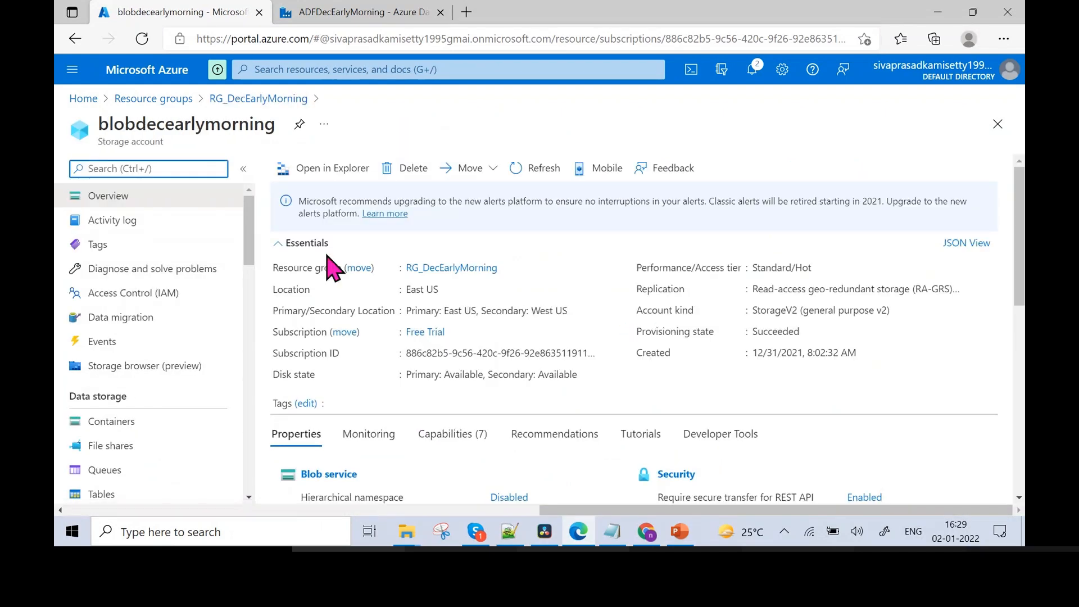
click(352, 476)
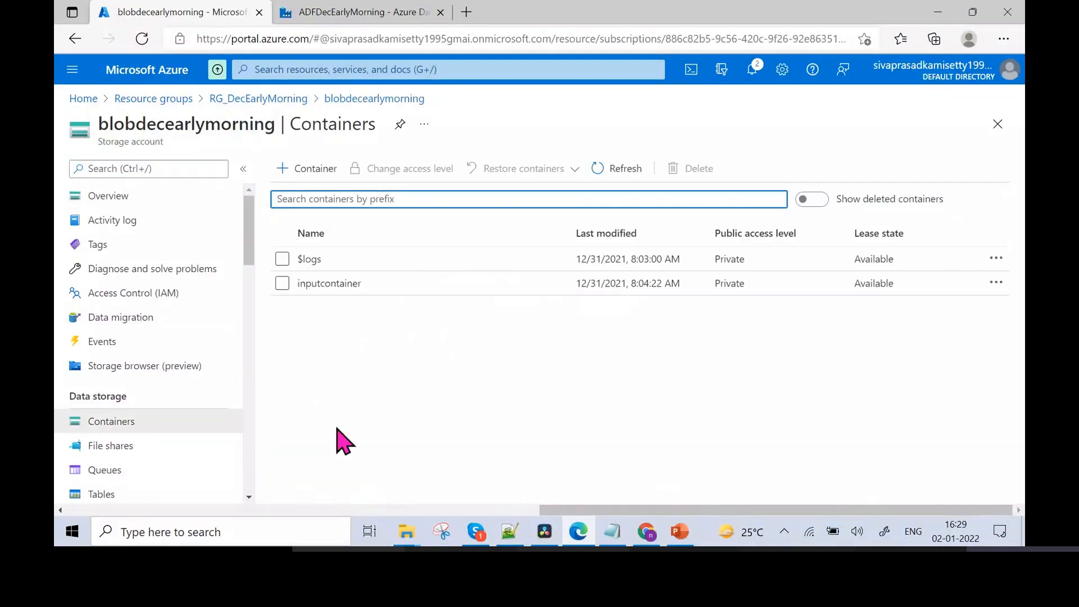
click(329, 284)
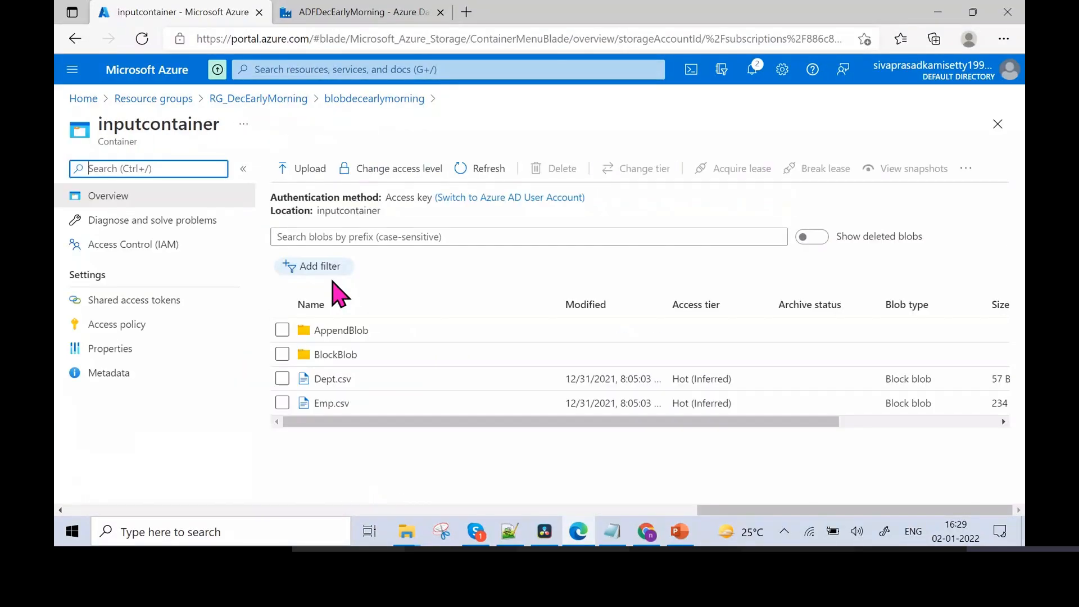
click(367, 406)
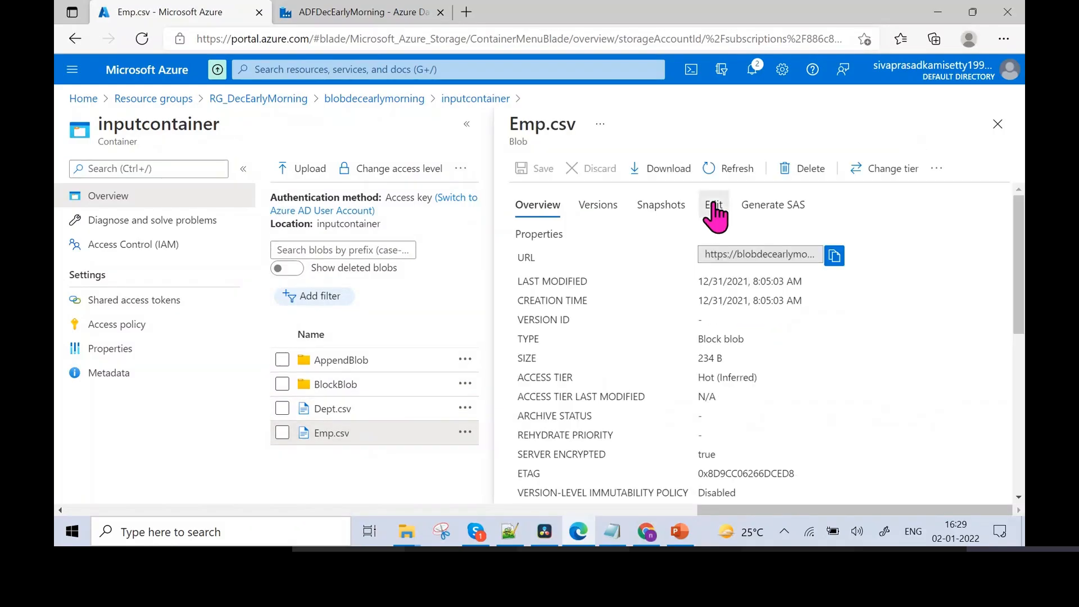
click(714, 207)
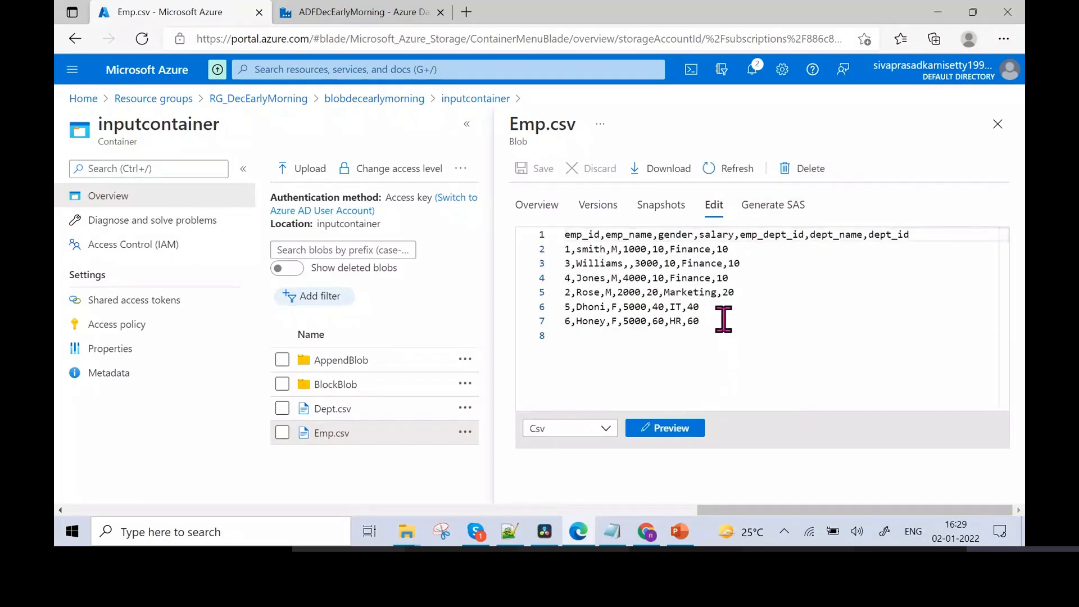
drag(724, 320, 565, 234)
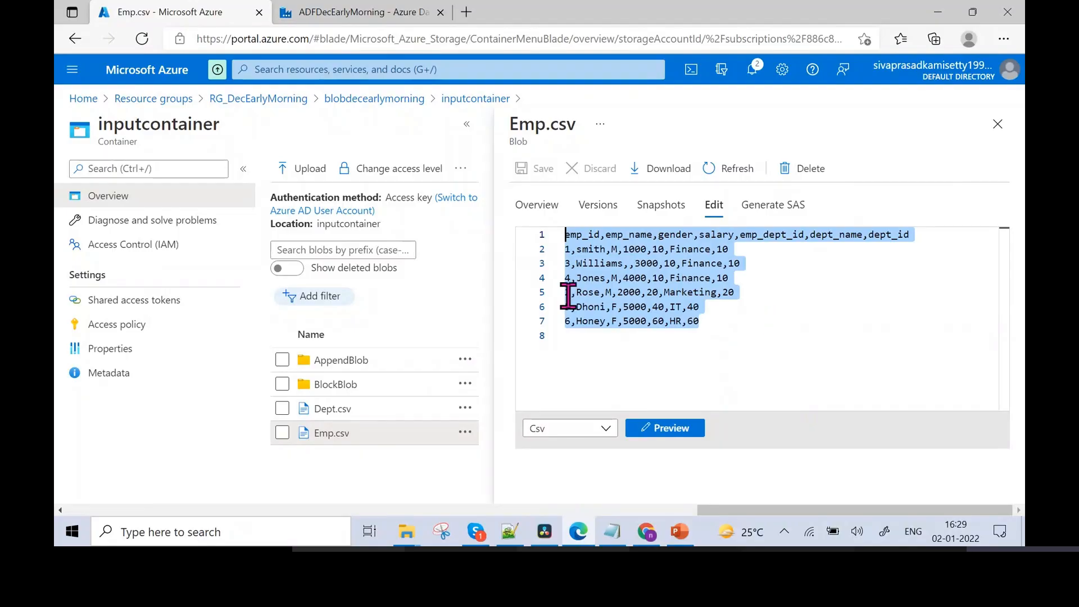
Duplicate the Azure portal browser tab, sign in with the existing account and go to the portal home page in the copy
right_click(230, 6)
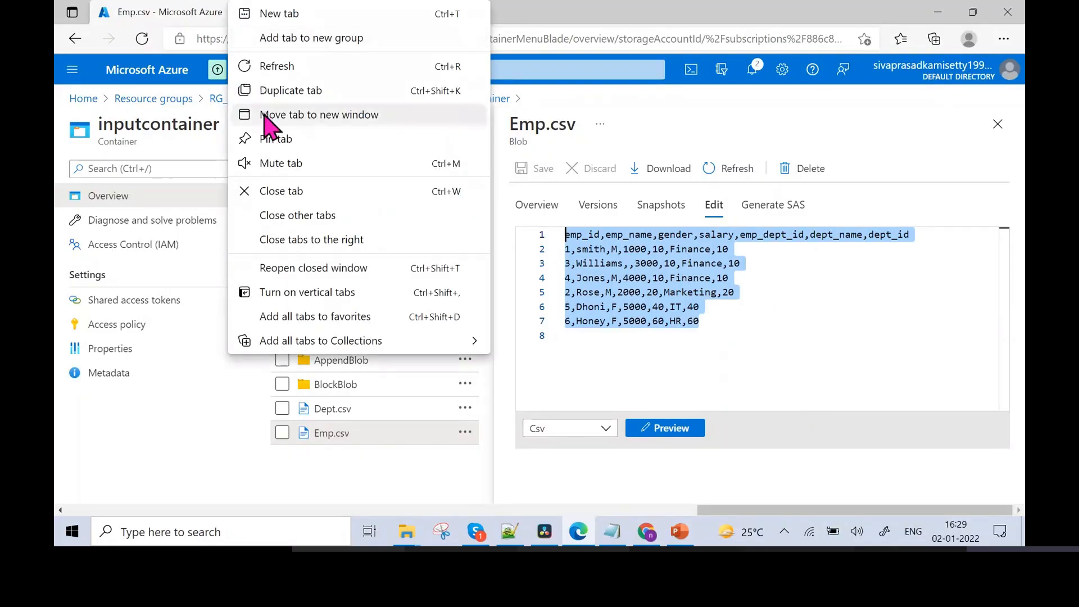
click(291, 91)
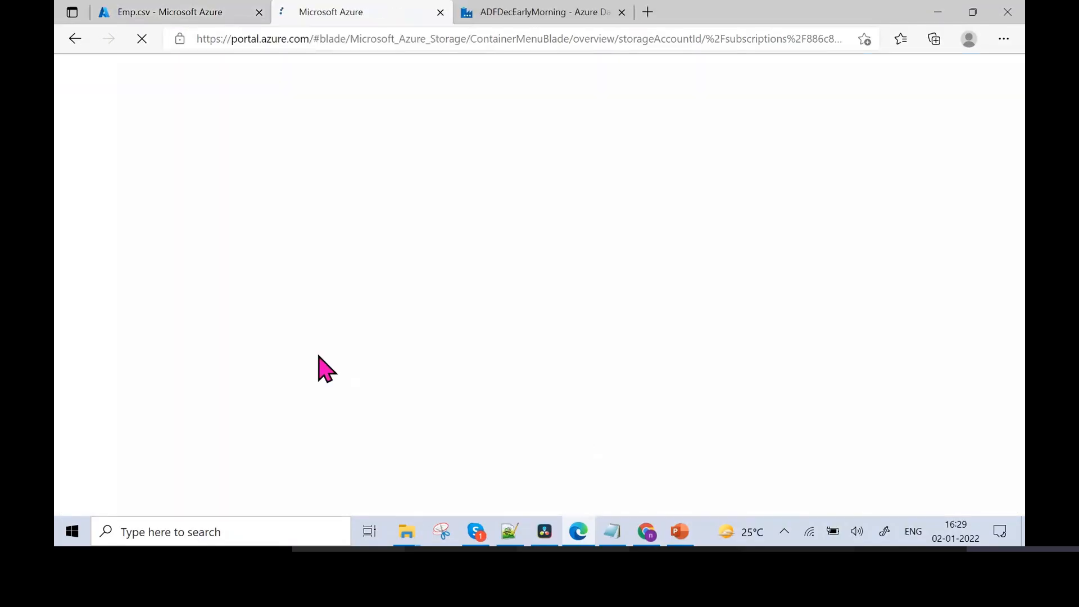
click(165, 11)
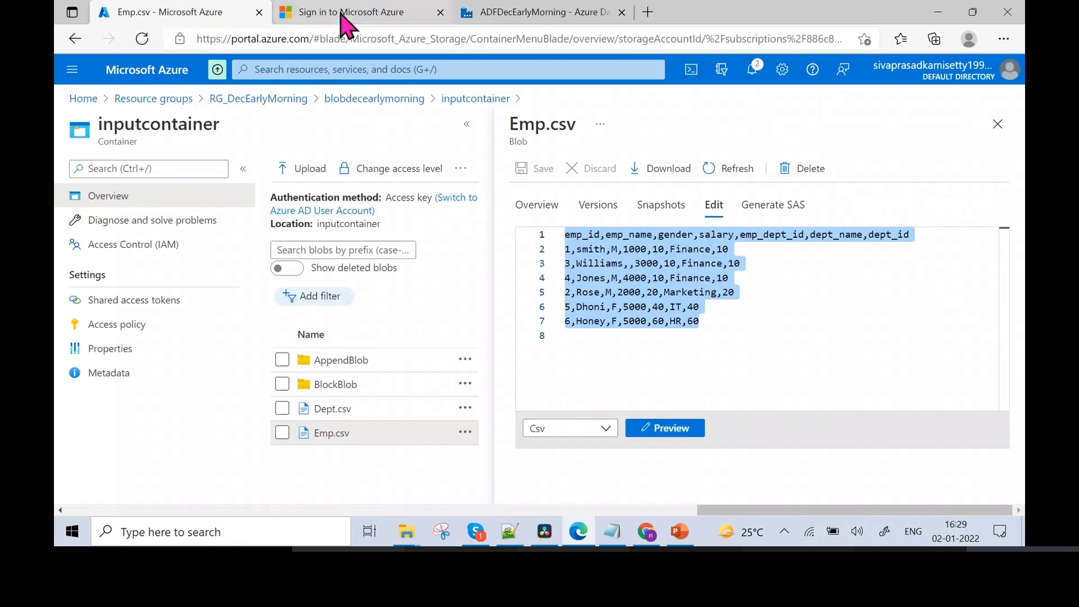
click(344, 12)
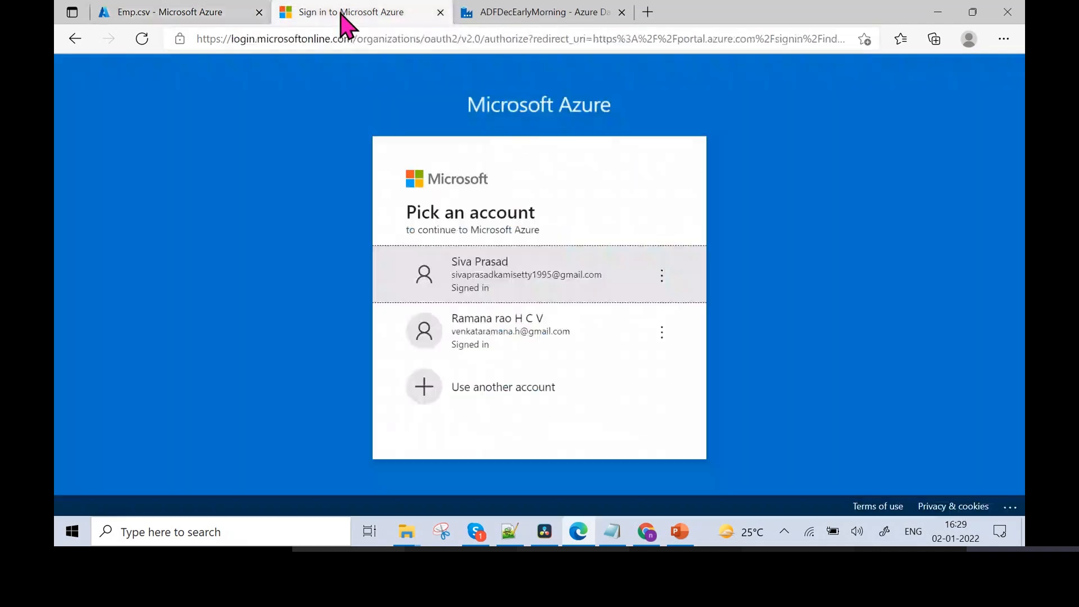
click(489, 278)
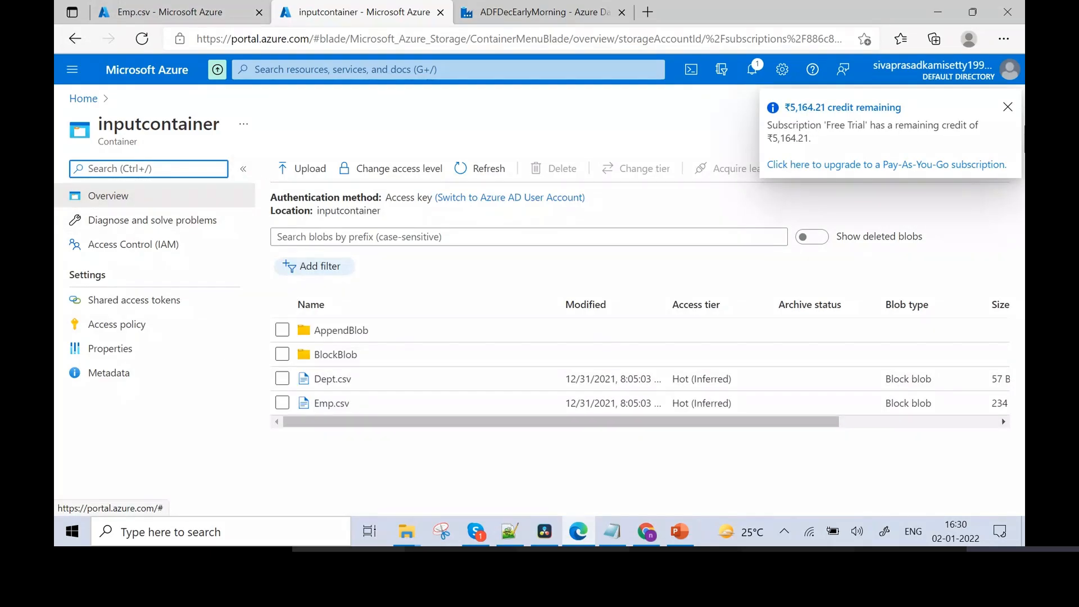
click(1008, 108)
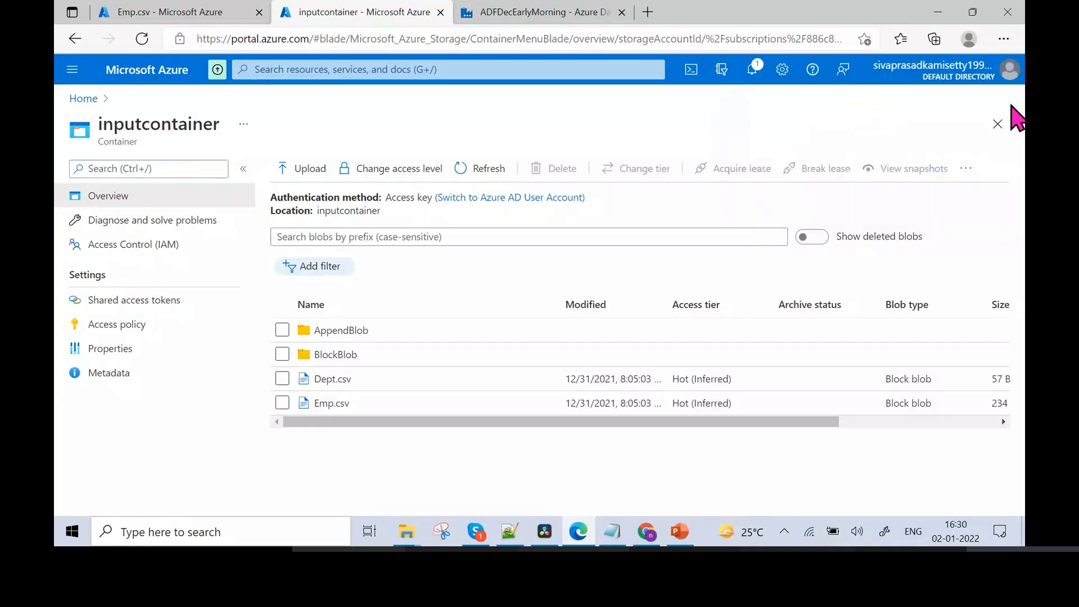
click(998, 124)
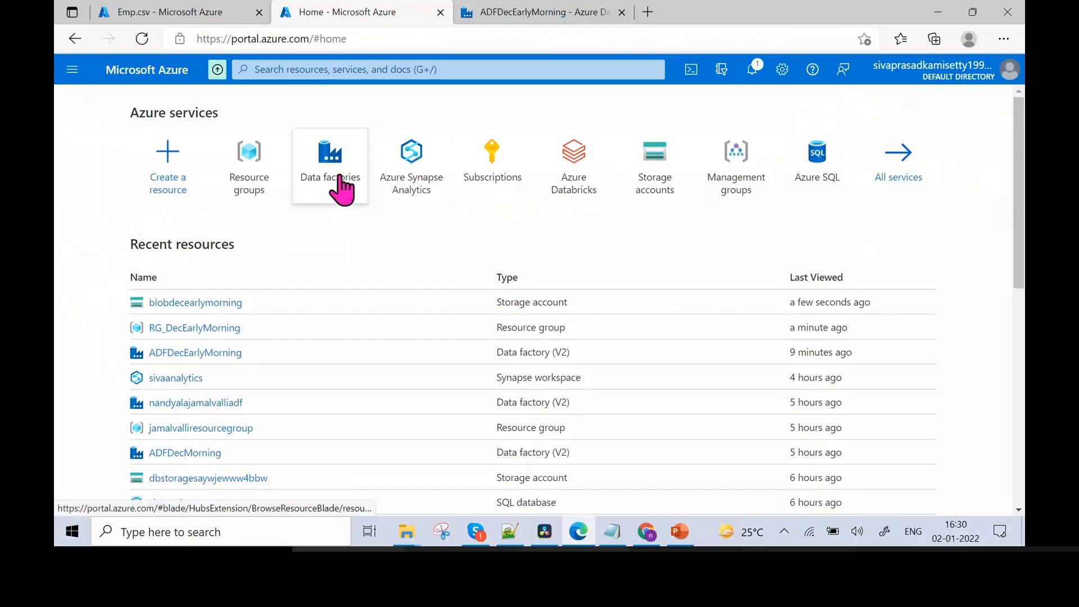
Open the adlsgen2decearlymorning storage account from RG_DecEarlyMorning in the duplicated tab, keeping Emp.csv open in the original tab
click(208, 329)
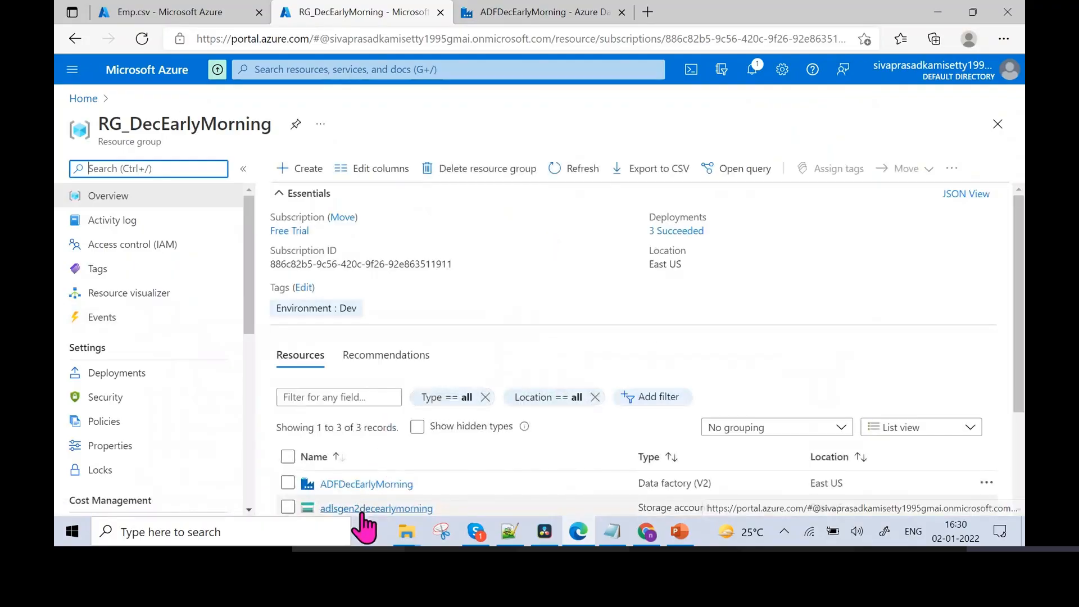
click(367, 508)
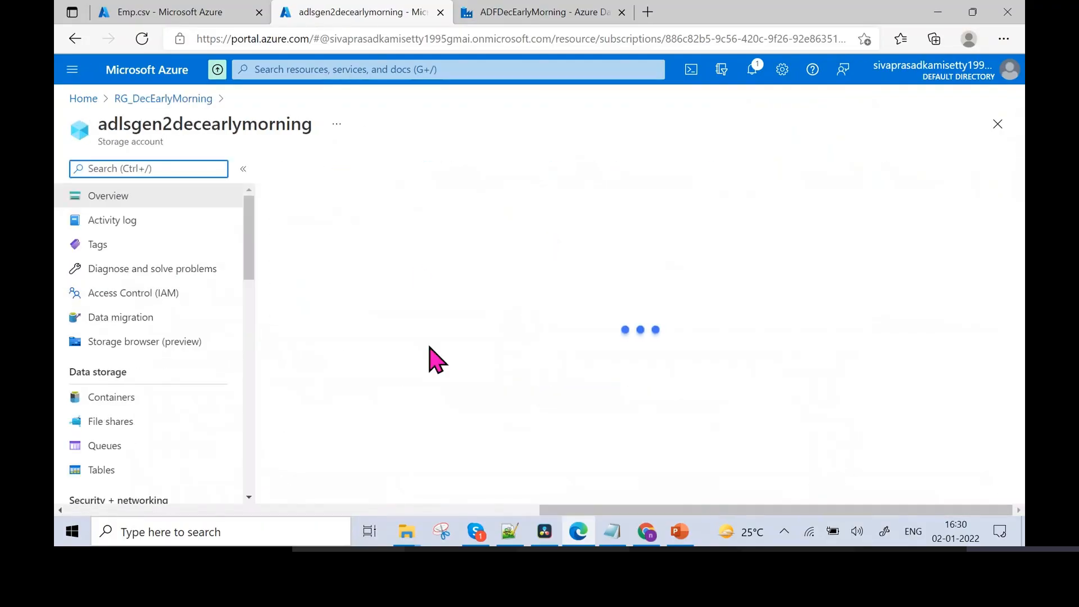
click(151, 11)
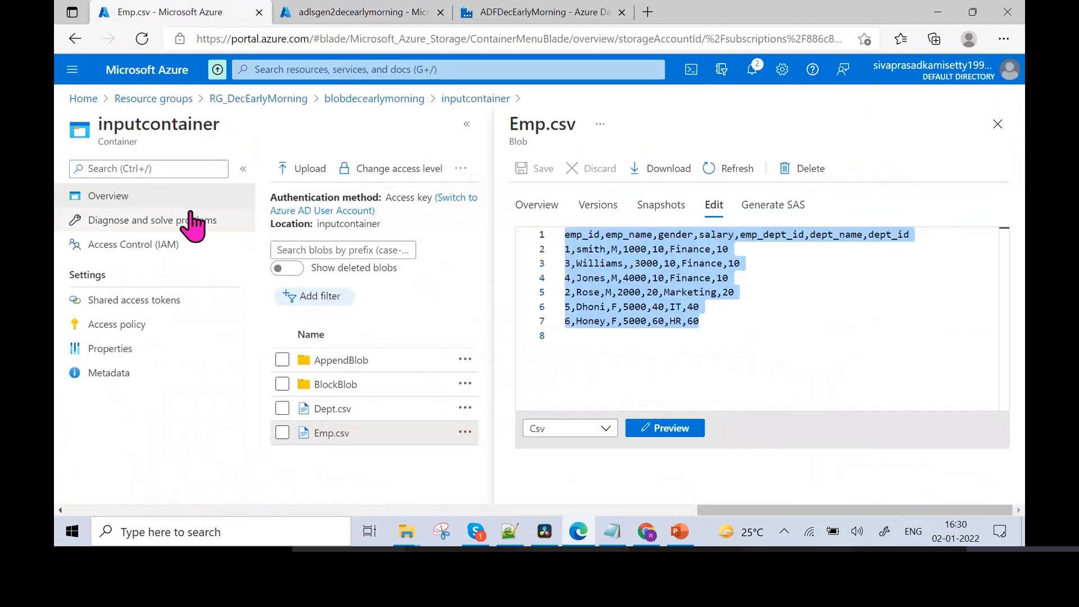
click(301, 11)
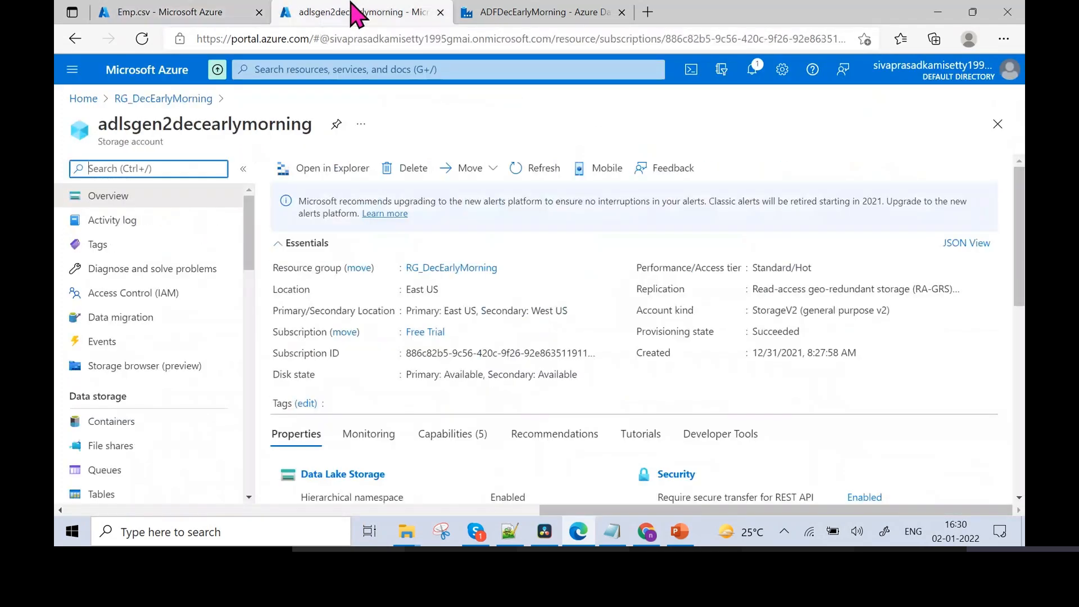
Examine the files under 2021/Dec/31 in the Data Lake account's inputcontainer and go back up to the Dec folder
click(353, 475)
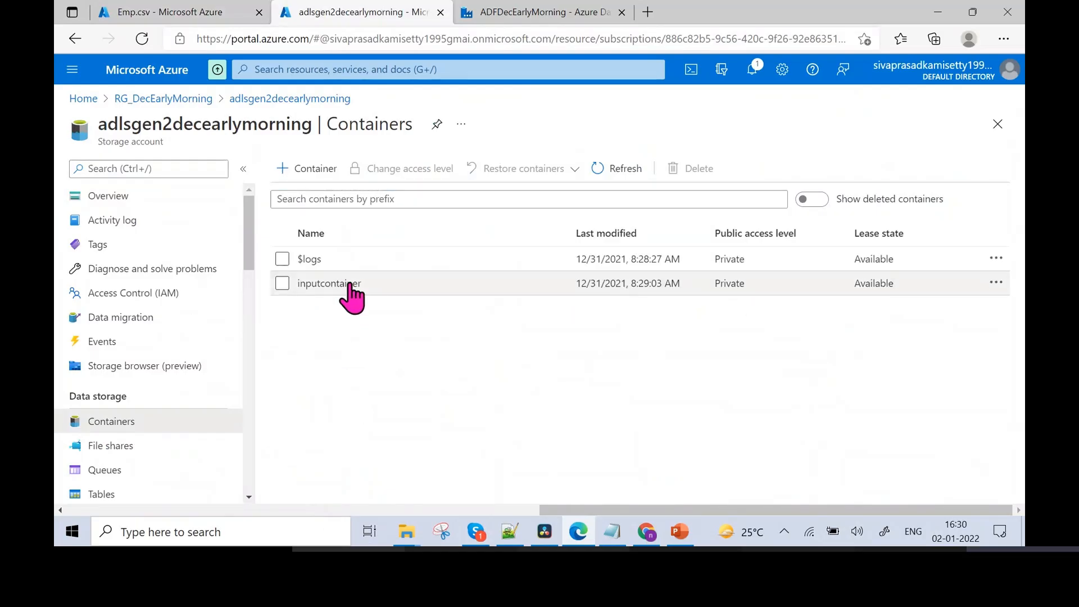
click(350, 284)
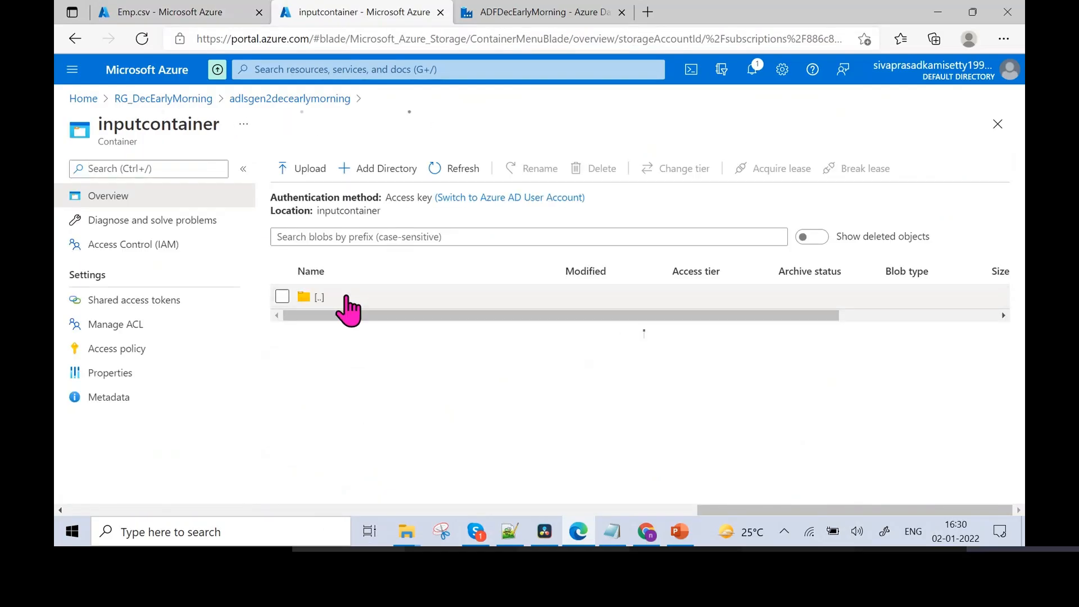
click(345, 328)
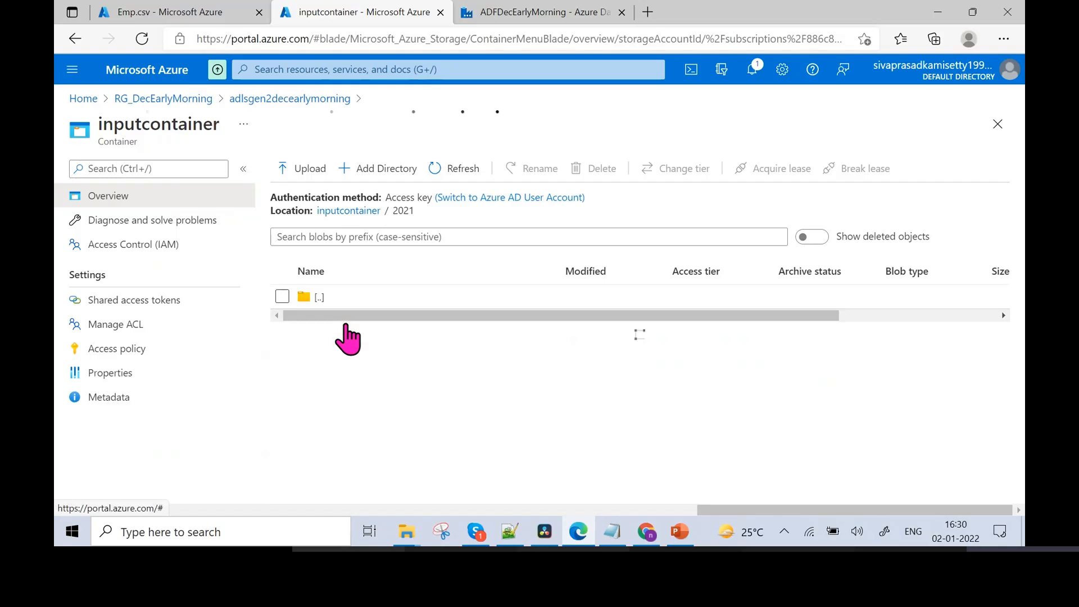
click(346, 323)
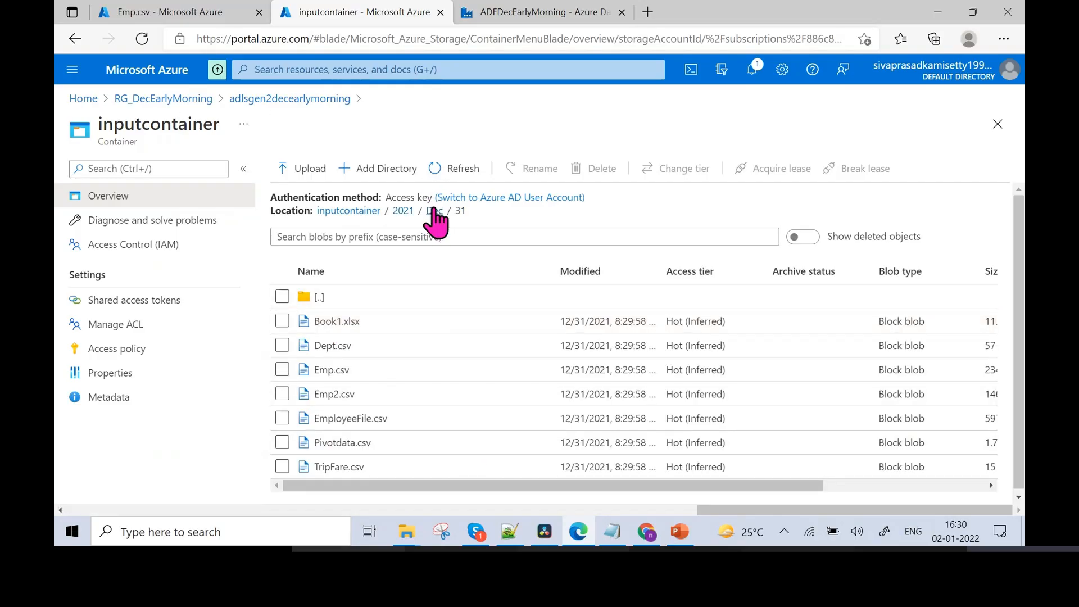
click(435, 211)
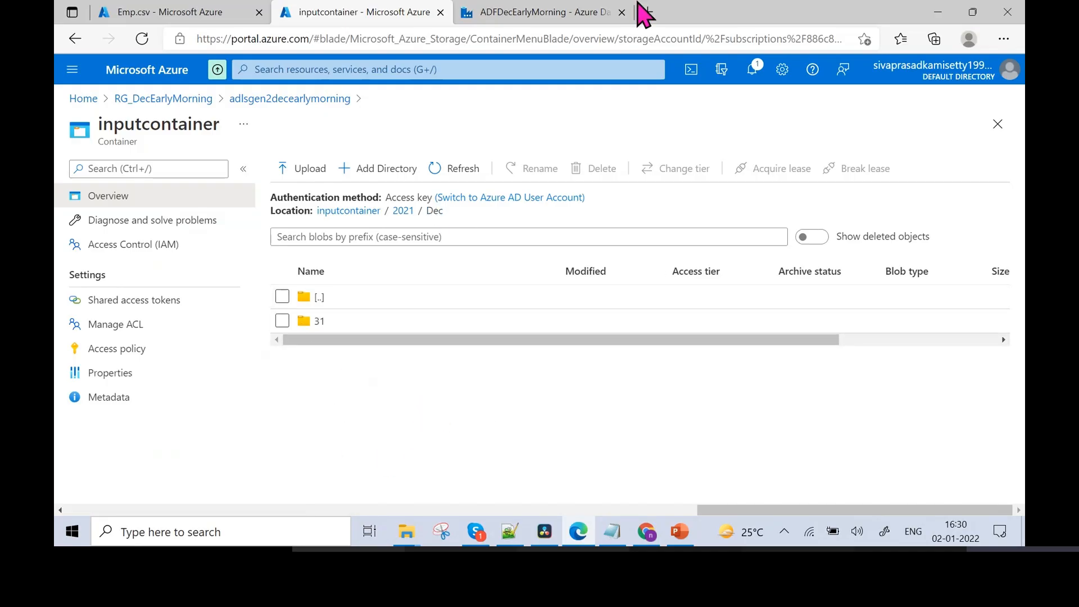
Return to the Data Factory pipeline and start a new source dataset for Copy_BlobToGen2 with Azure Blob Storage as the data store
click(573, 12)
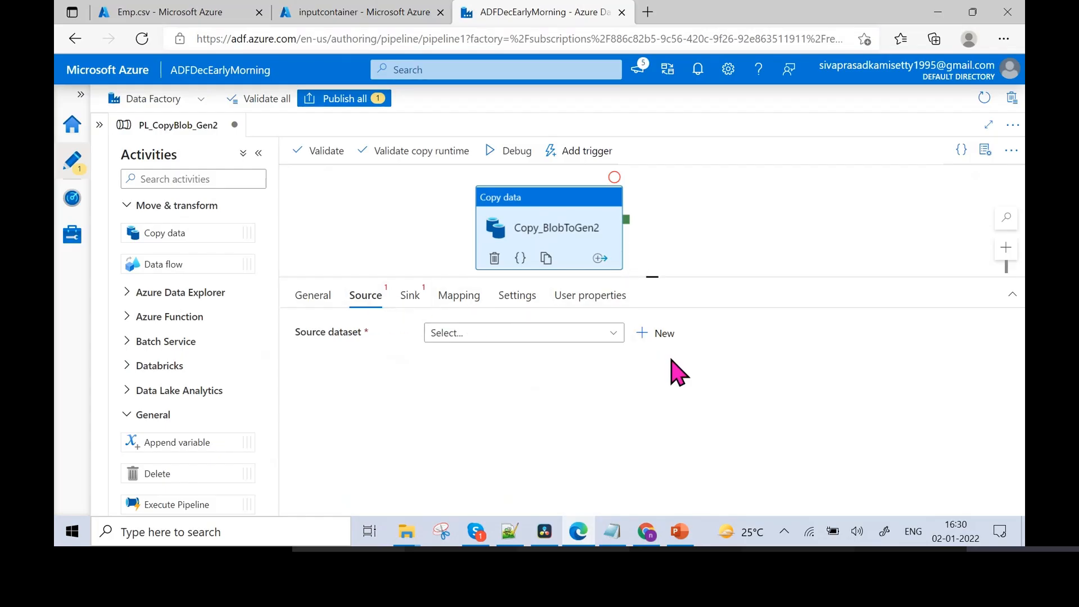
click(607, 333)
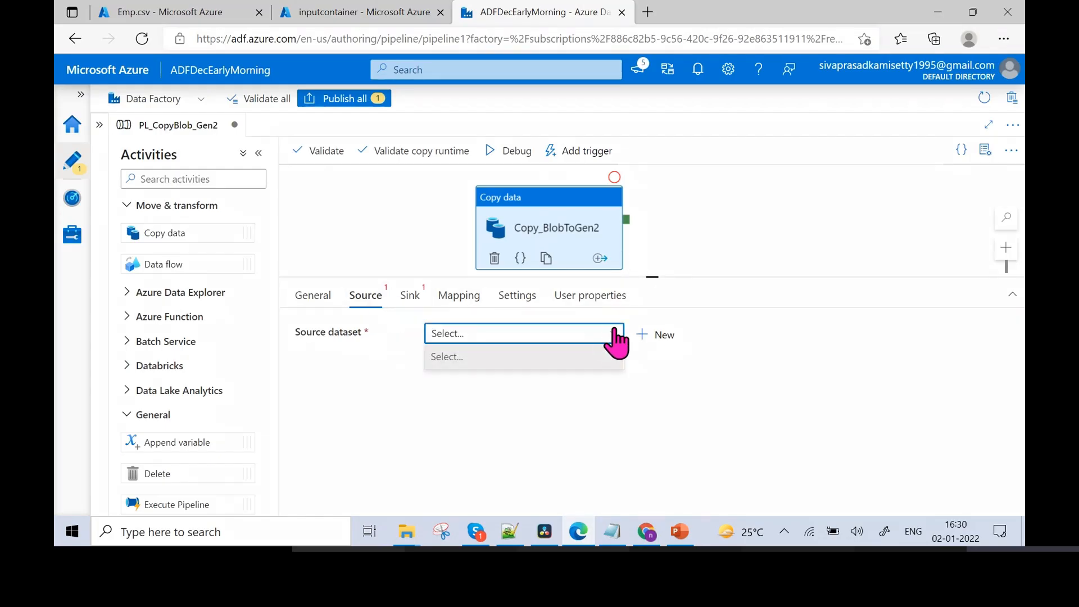
click(755, 433)
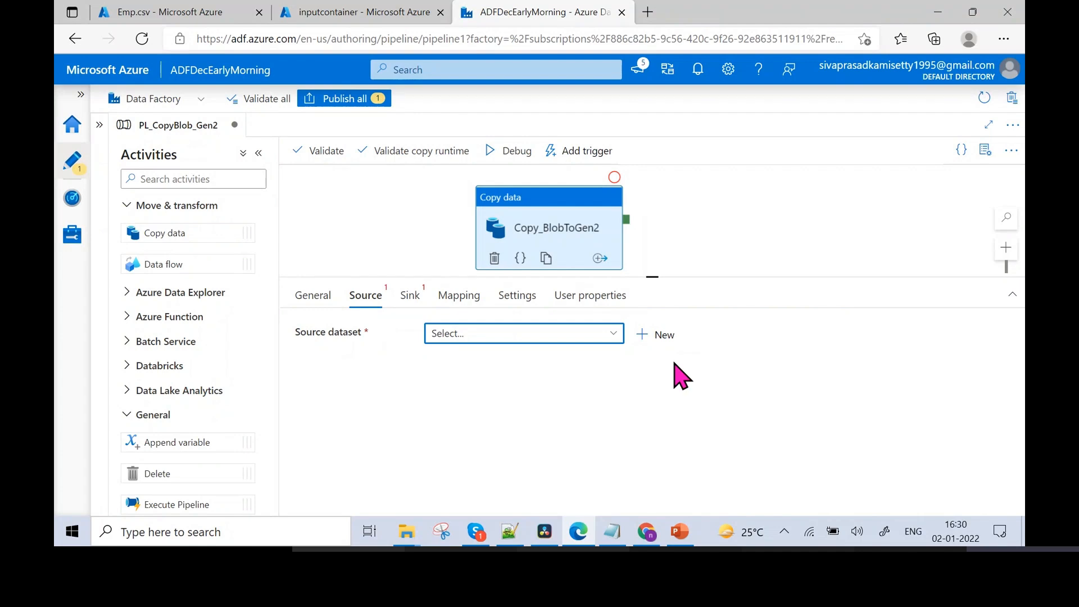
click(661, 336)
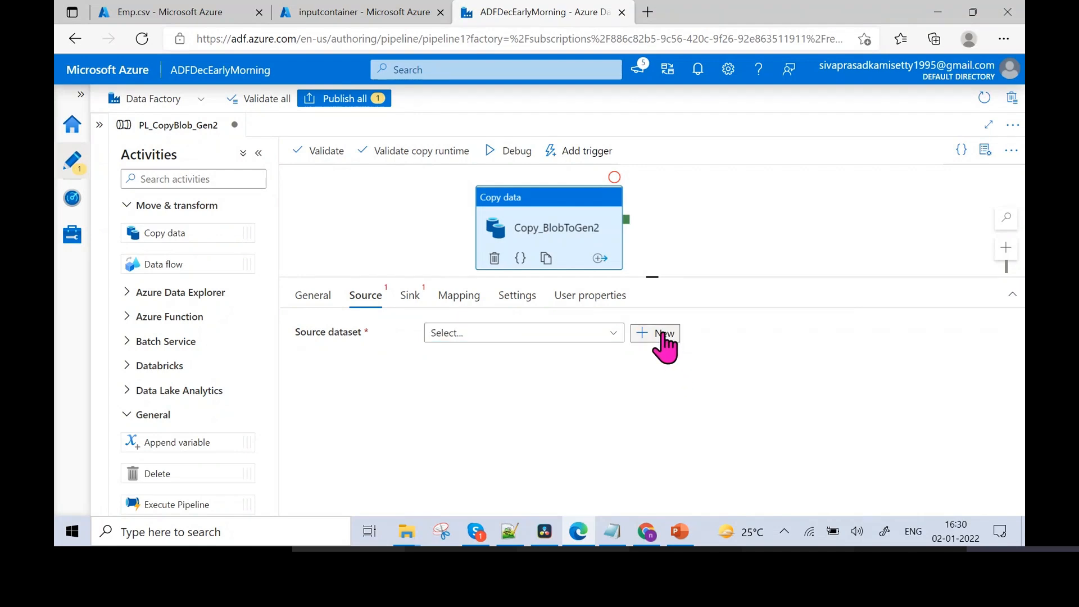
text(blob)
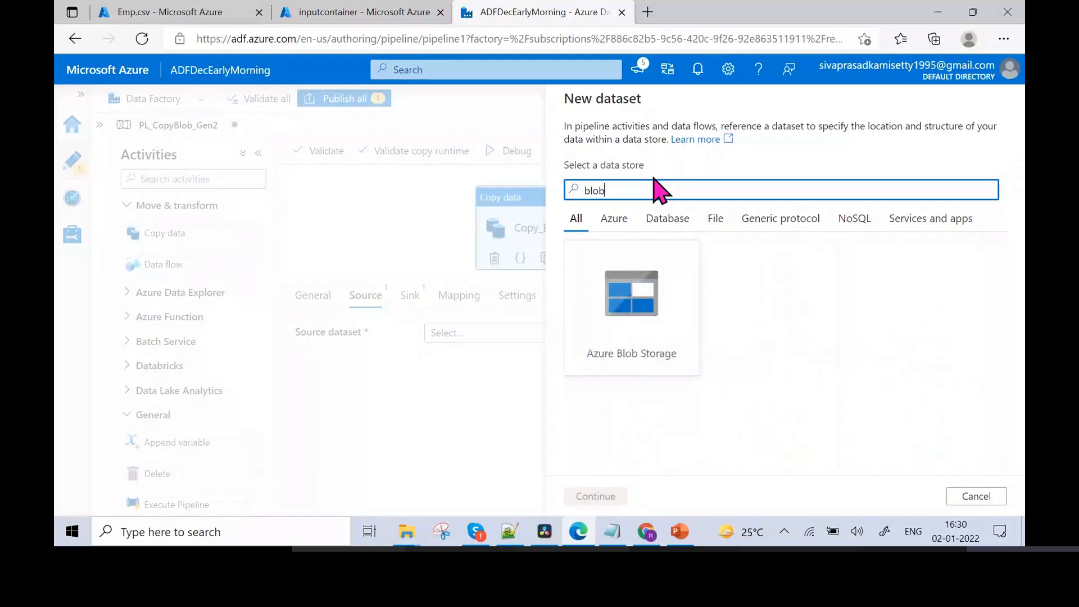
click(626, 366)
click(600, 498)
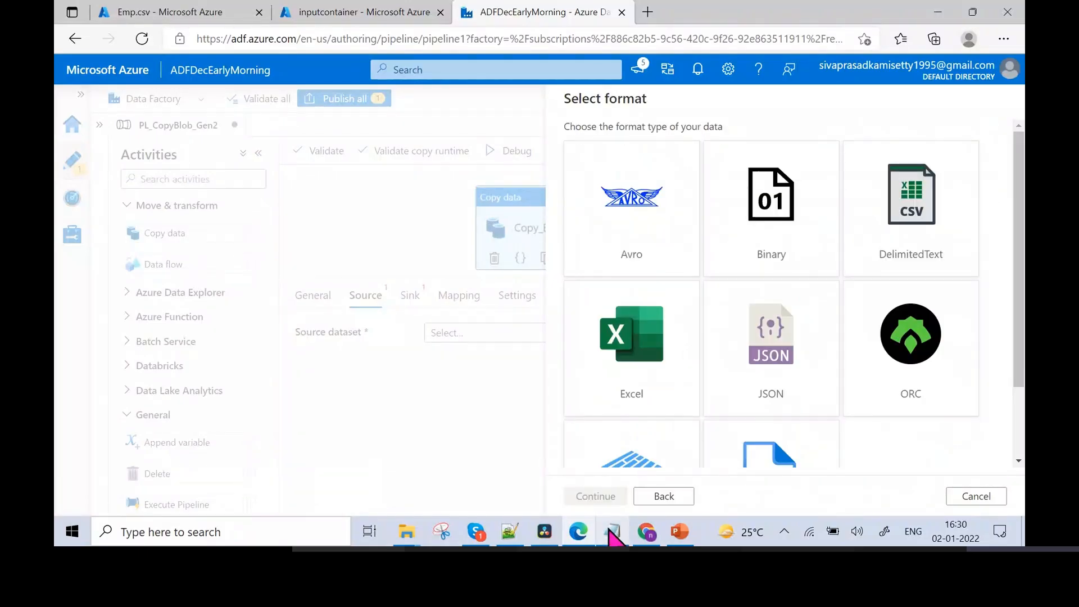
Review the Blob and ADLS Gen2 linked service and dataset entries in the Day-1 Notepad notes and return to the dataset format selection
click(613, 531)
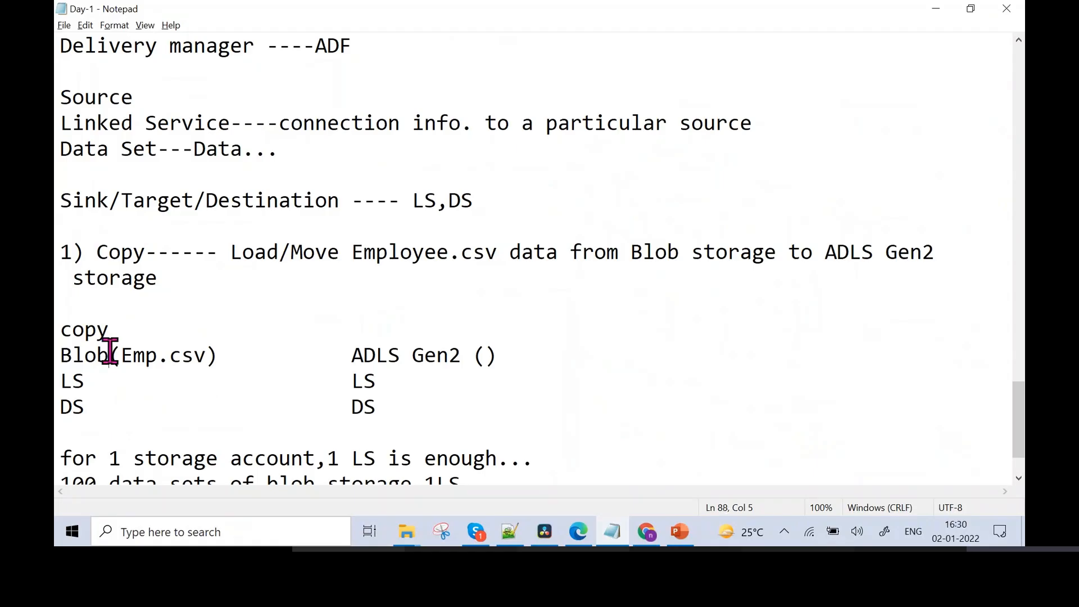
drag(111, 353, 67, 355)
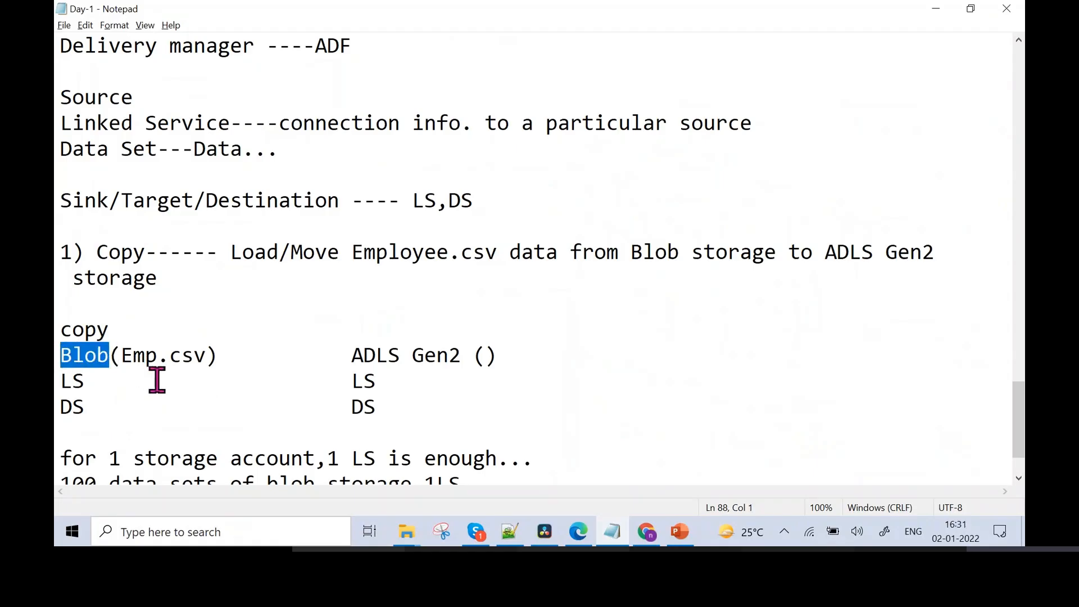
click(74, 382)
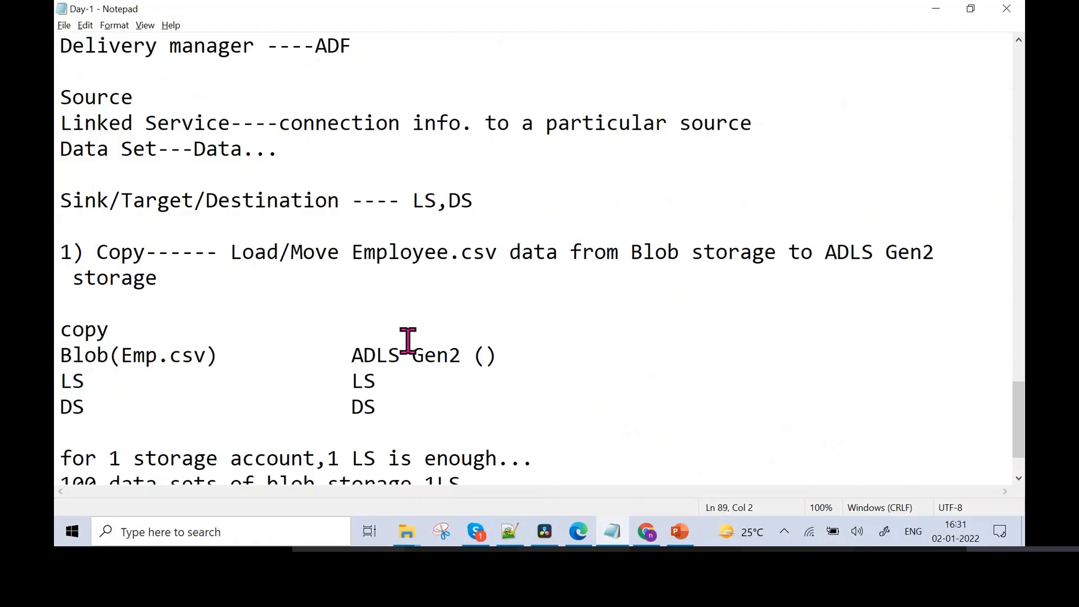
double_click(422, 357)
drag(423, 357, 370, 381)
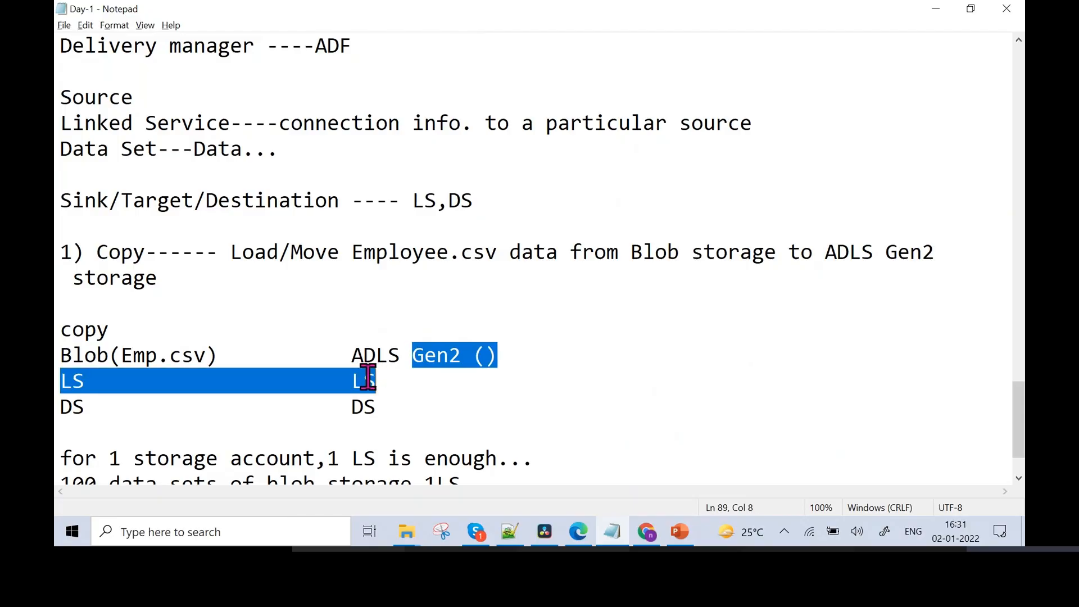
click(379, 412)
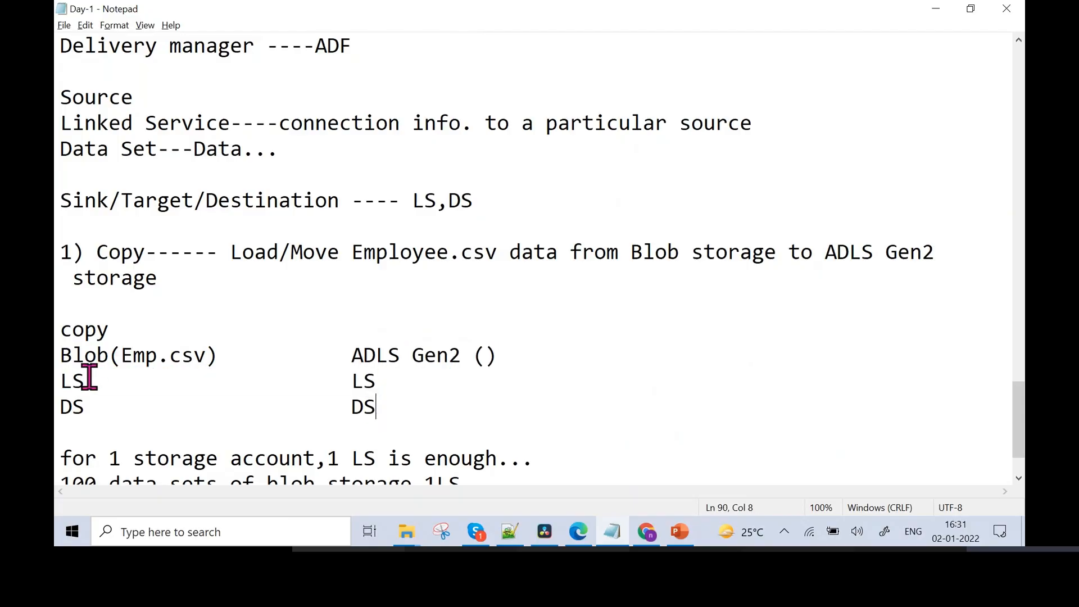
key(alt+Tab)
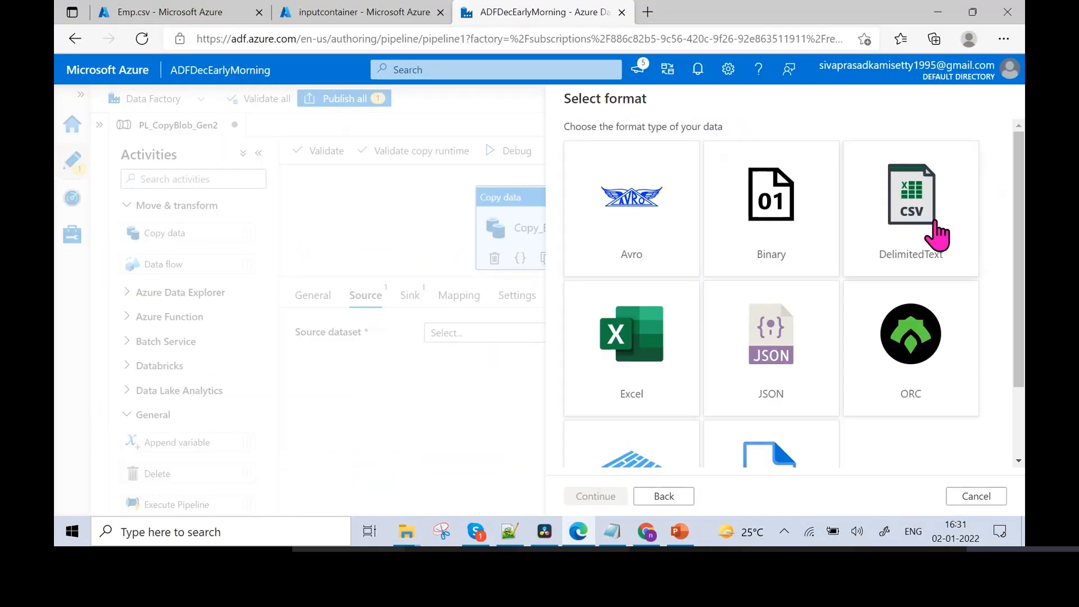
key(alt+Tab)
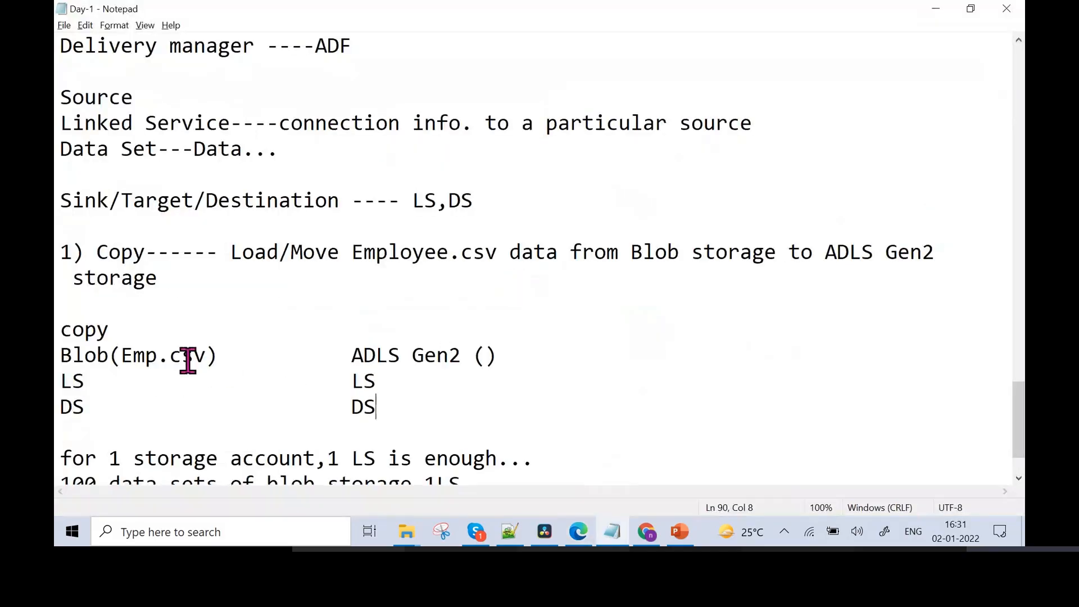
drag(176, 357, 224, 356)
key(alt+Tab)
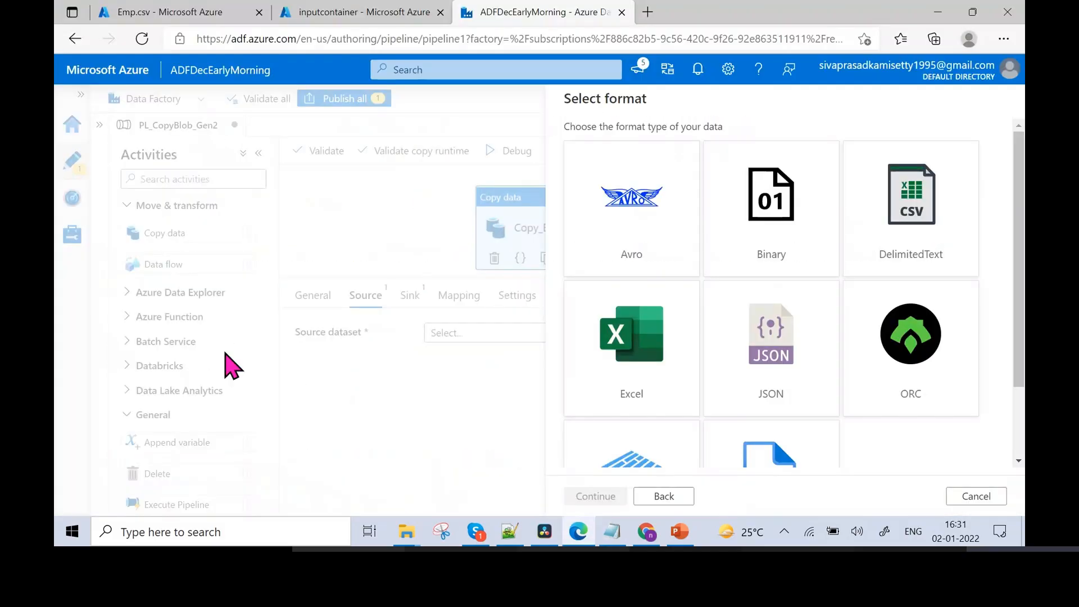
Choose DelimitedText as the source dataset's format and name the dataset DS_Blob
click(925, 212)
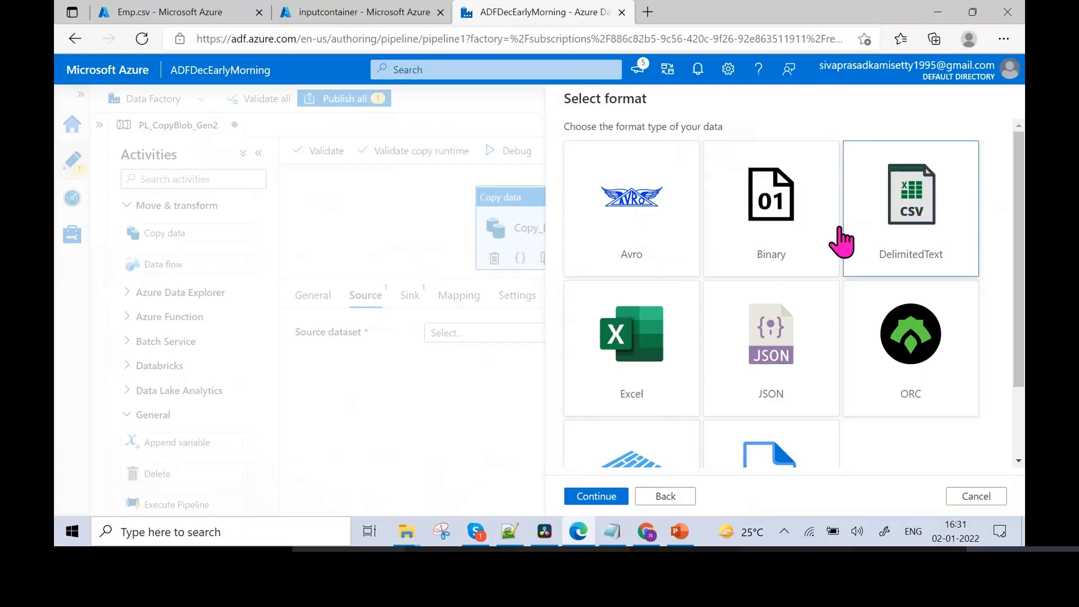
click(619, 497)
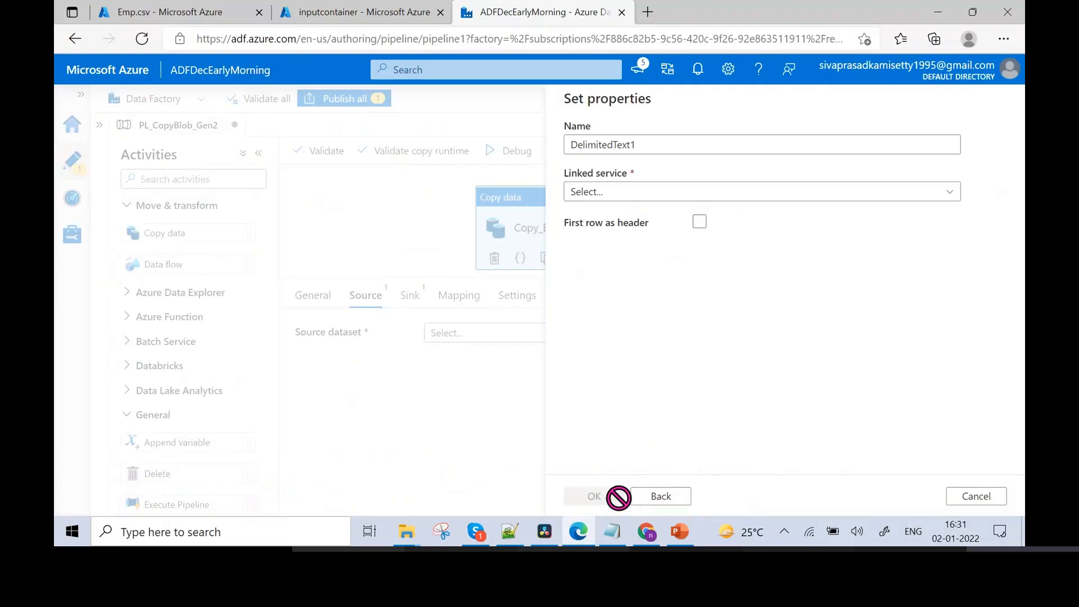
click(656, 146)
double_click(657, 147)
text(DS)
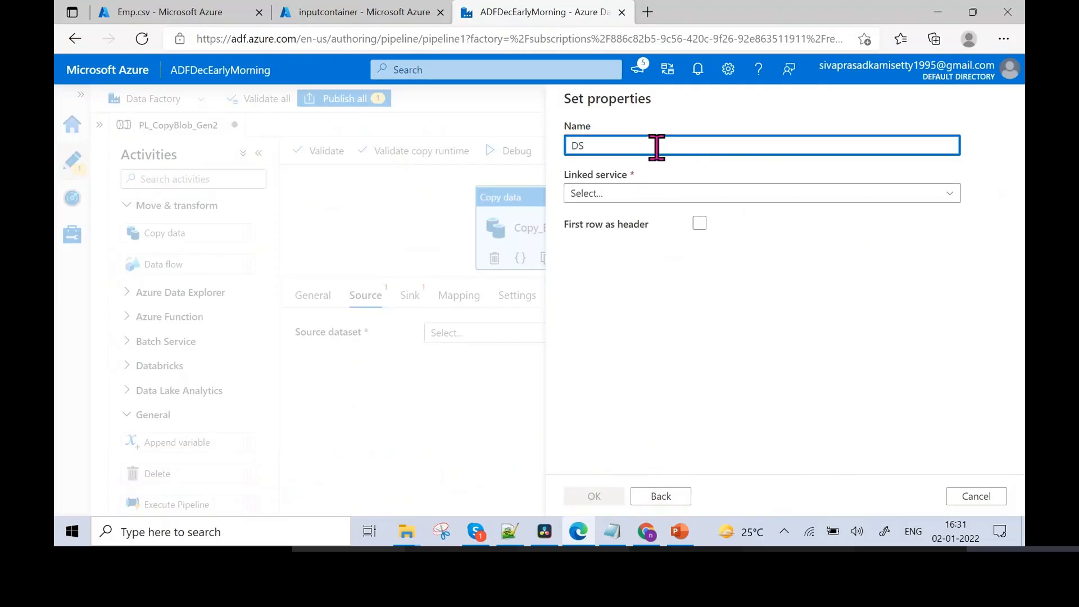
text(_Blob)
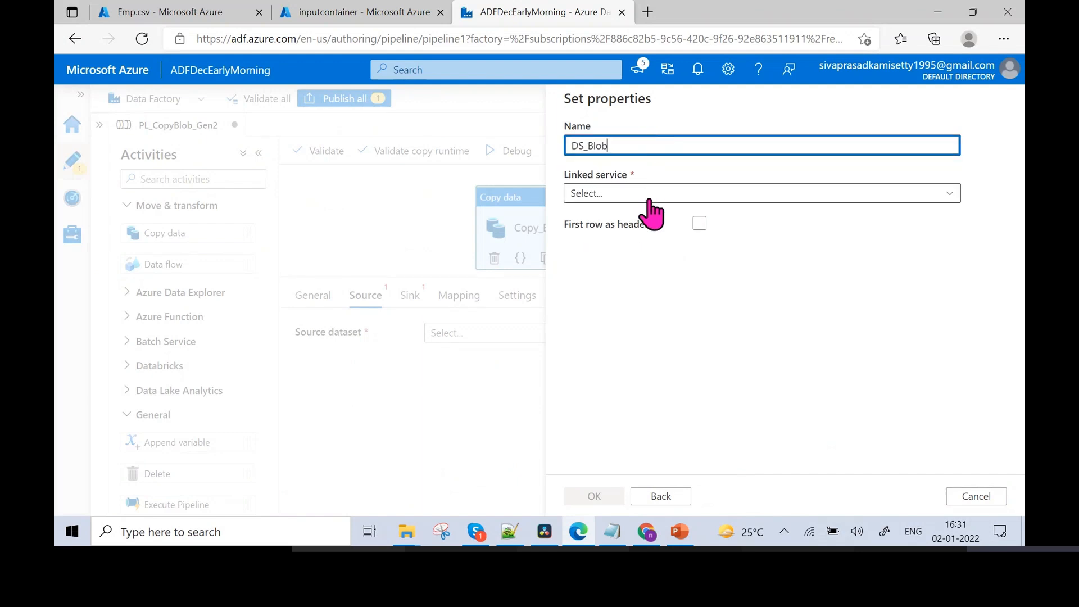
Start a new Azure Blob Storage linked service for the DS_Blob dataset and name it LS_Blob
click(650, 195)
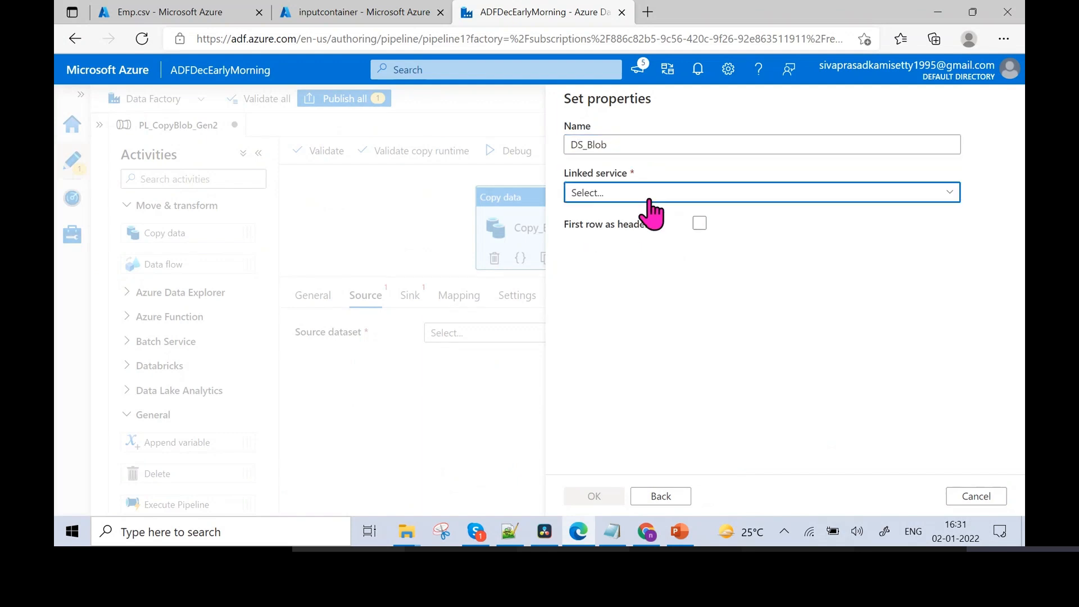
click(641, 275)
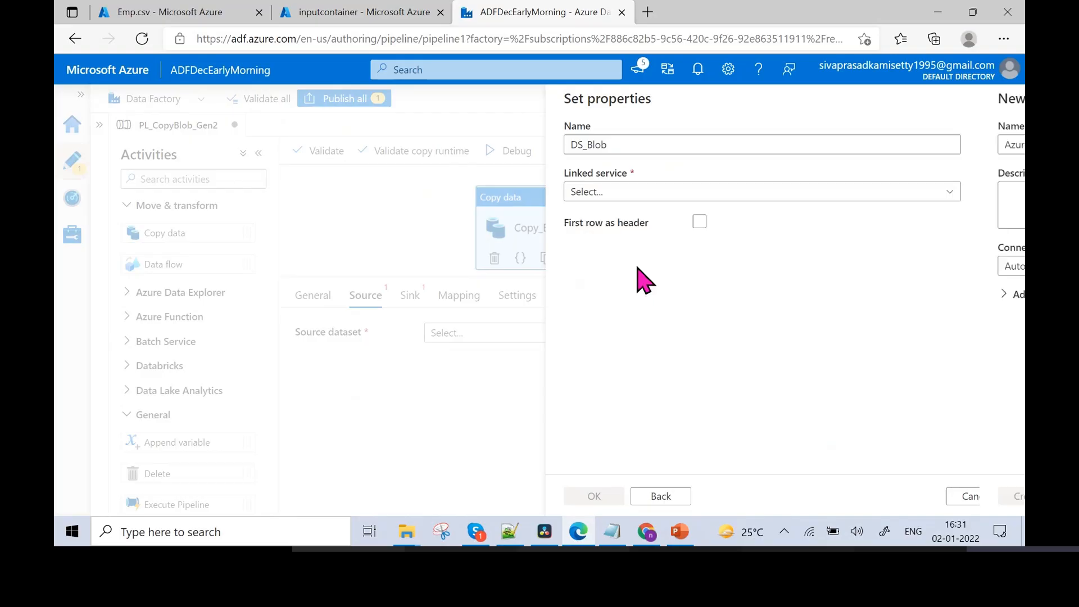
double_click(696, 146)
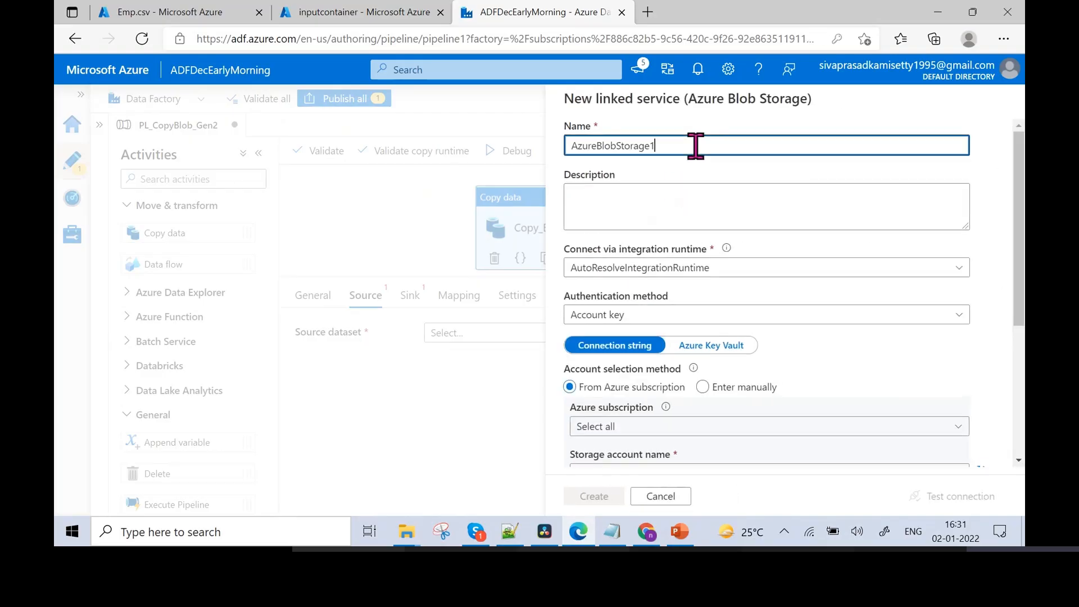
text(LS_Blob)
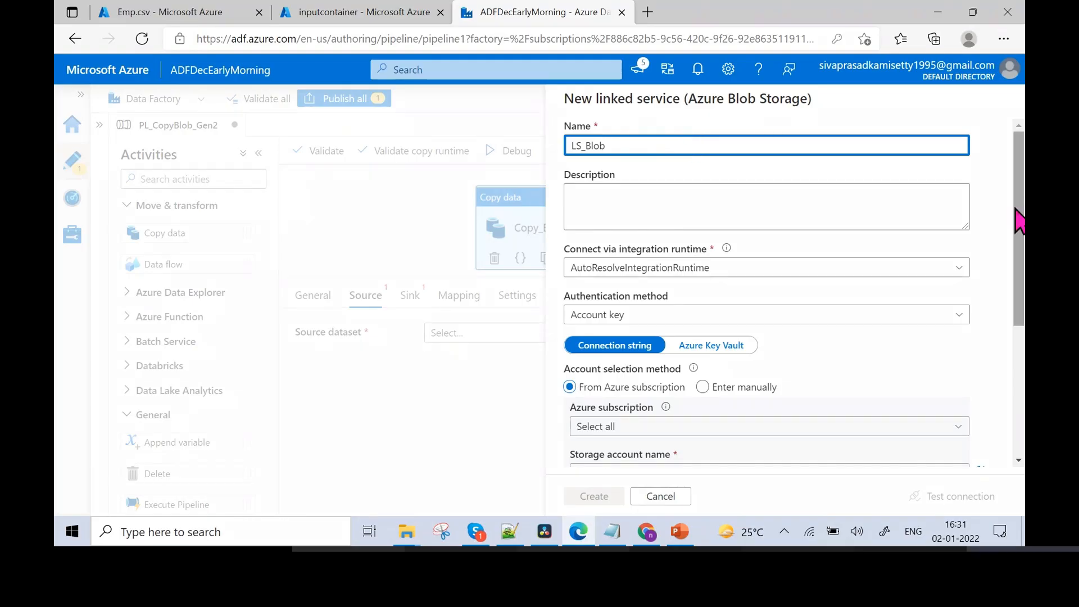
Set the linked service's Azure subscription to Free Trial and its storage account to blobdecearlymorning
drag(1019, 220, 1007, 330)
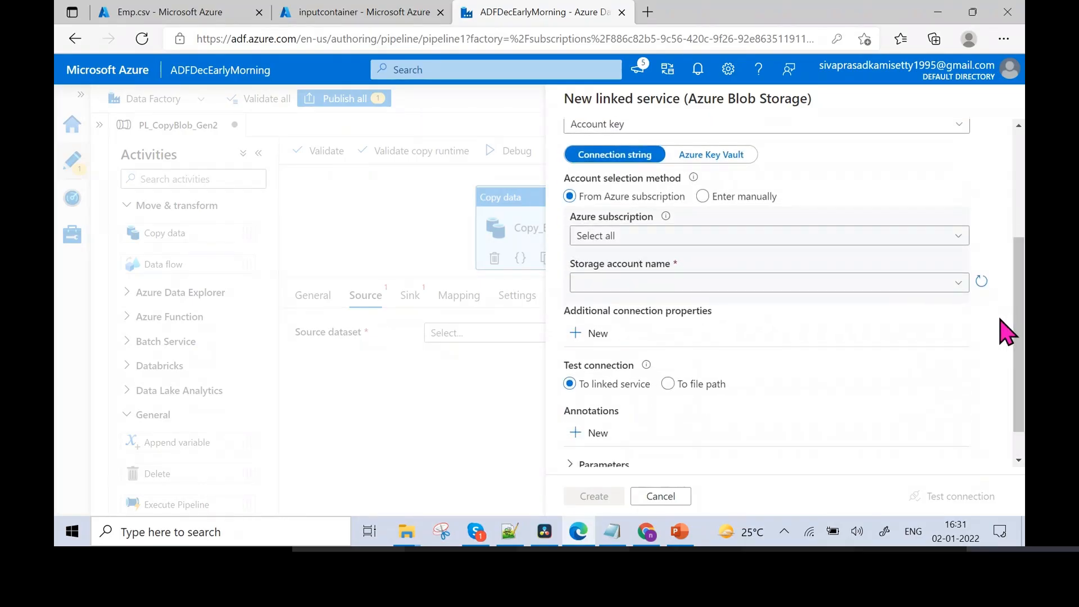
click(833, 243)
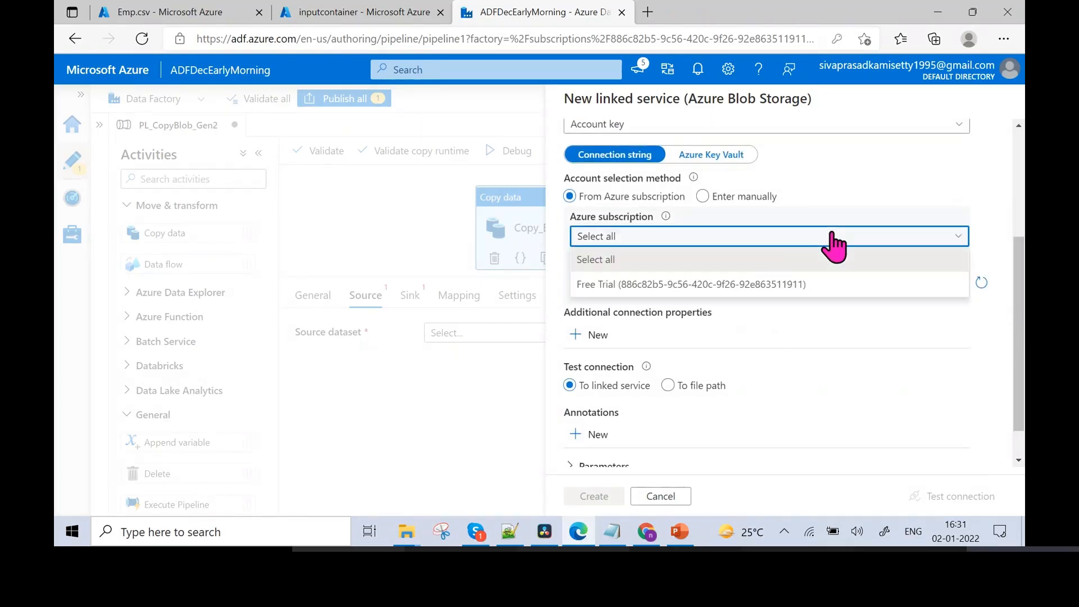
click(786, 291)
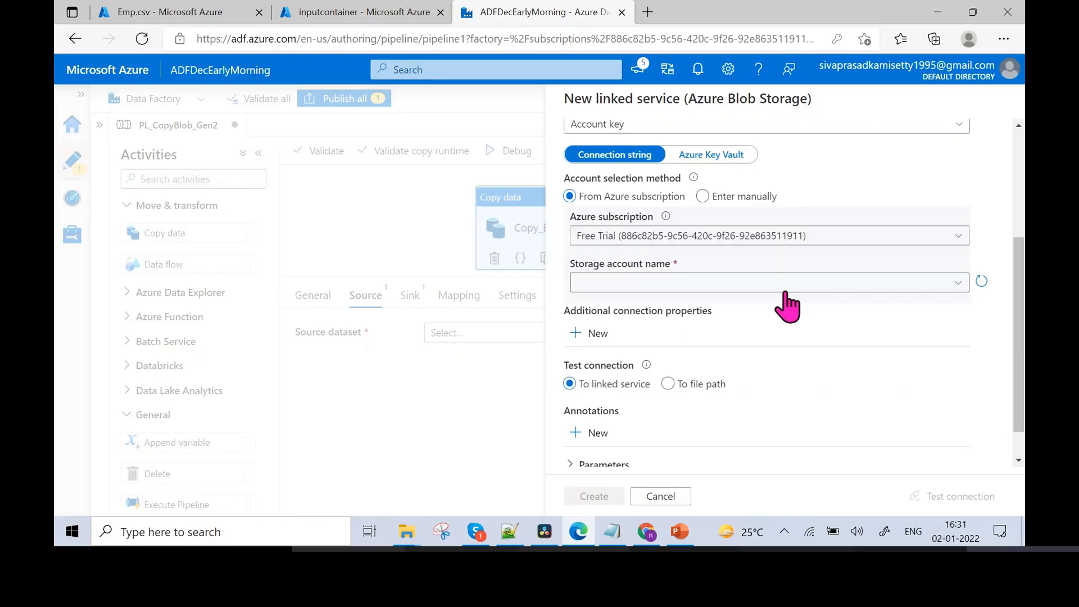
click(785, 287)
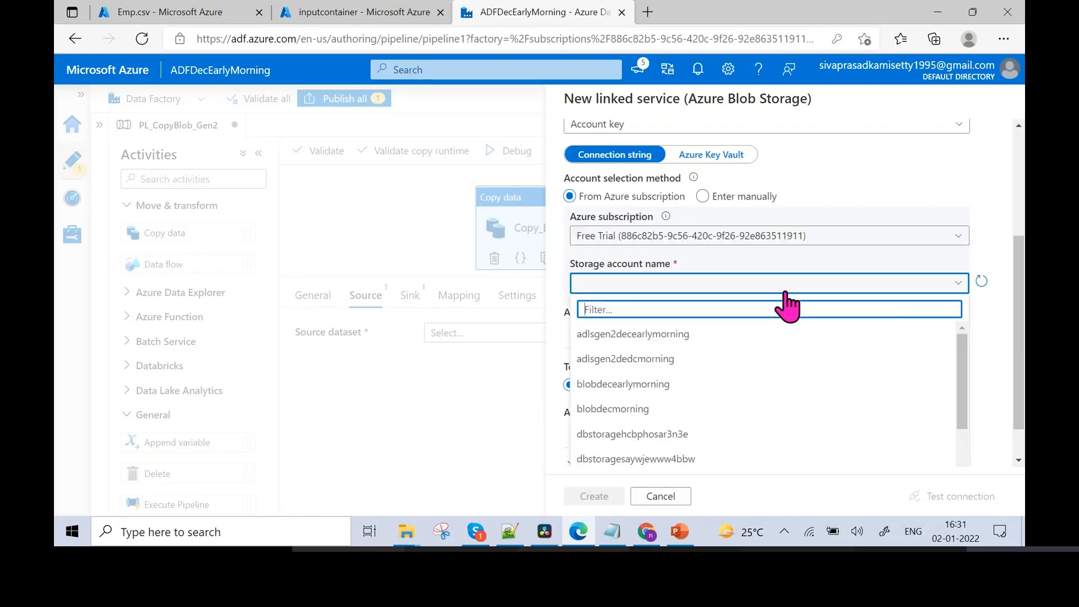
text(ear)
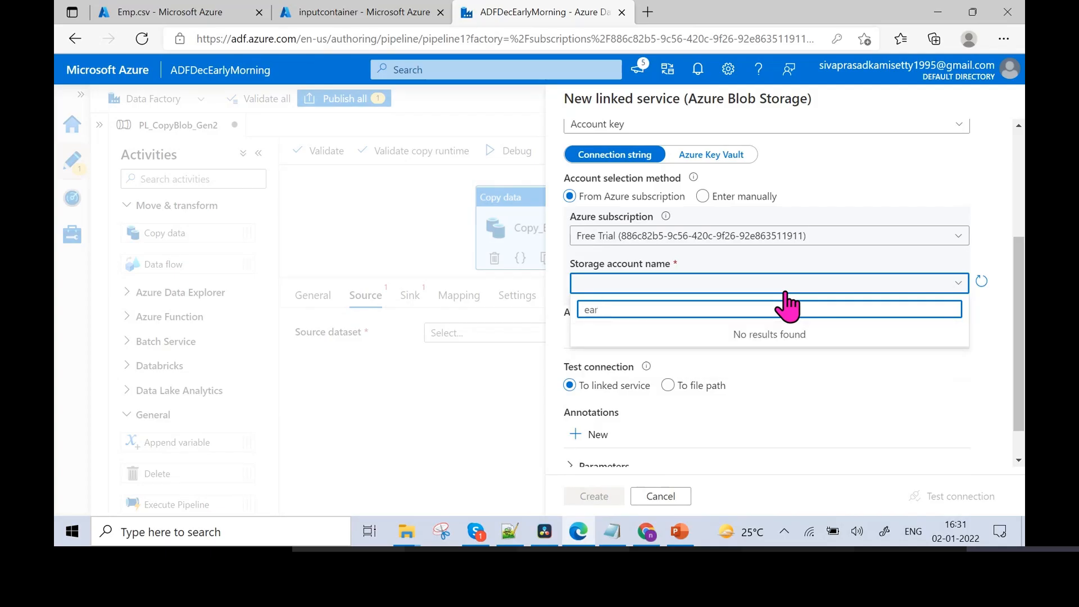
text(ly)
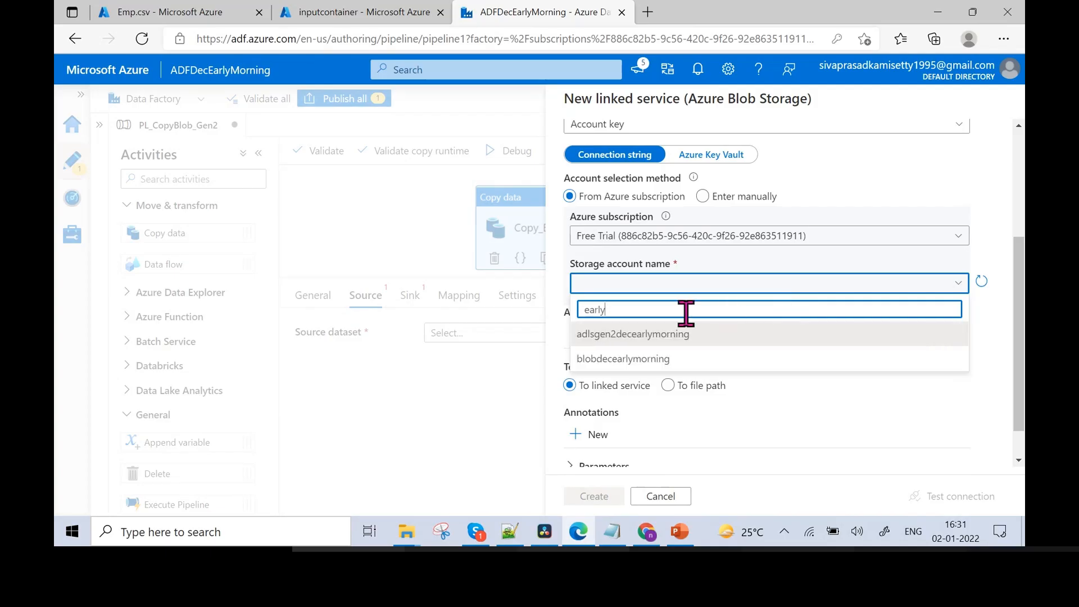
click(648, 361)
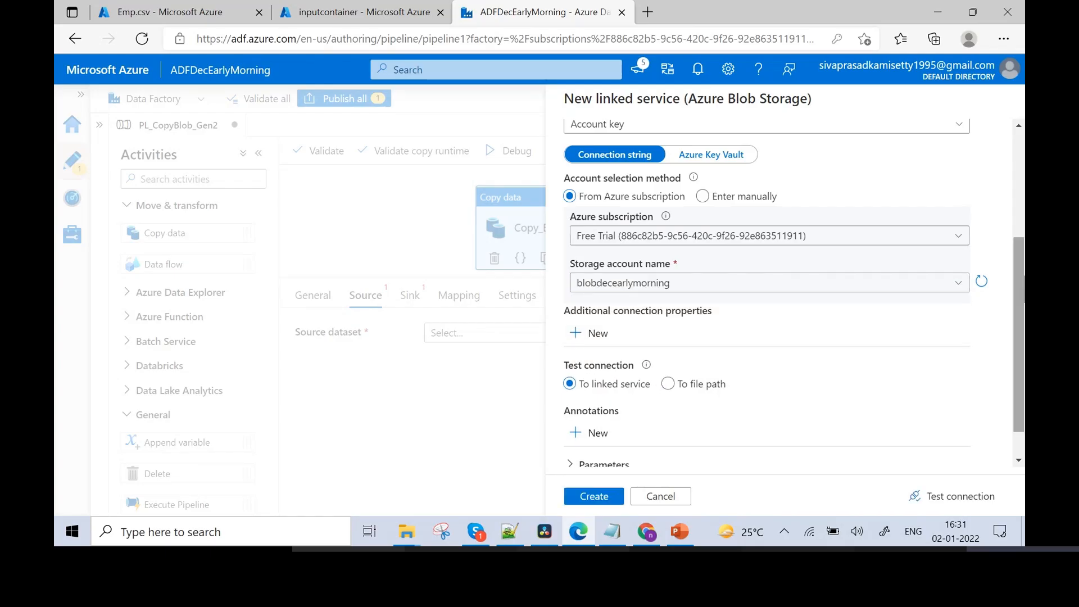
Check the LS_Blob linked service settings and test its connection
scroll(788, 292, down, 1)
scroll(787, 292, up, 4)
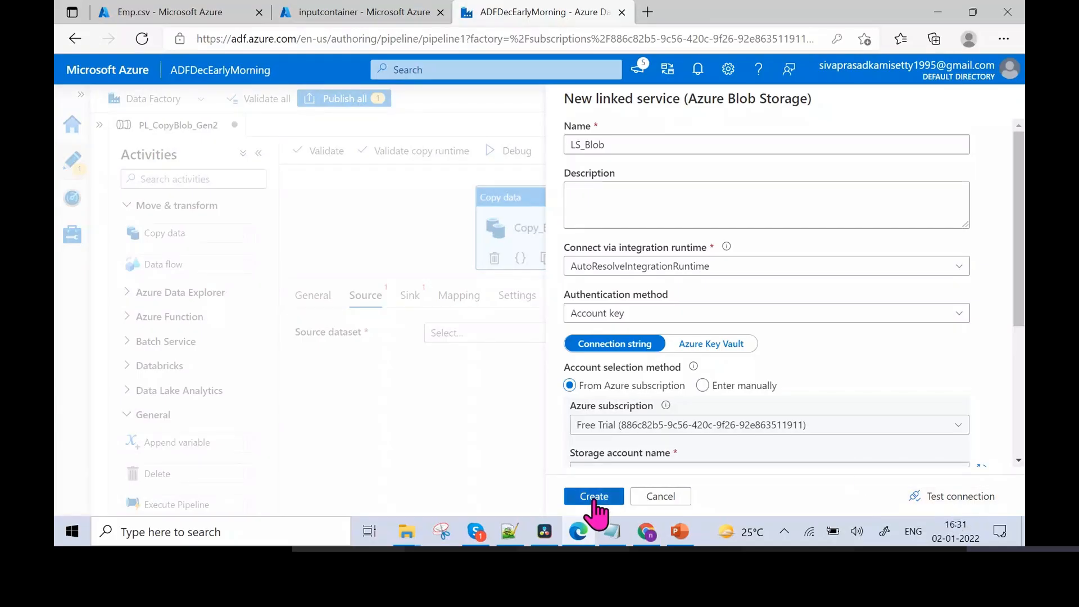
click(976, 500)
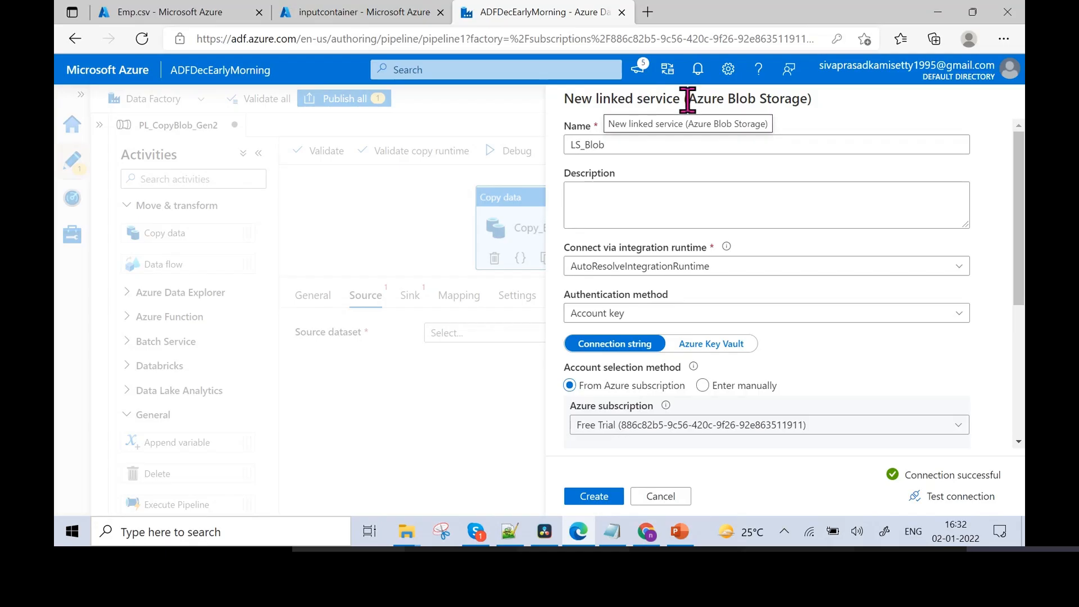
Review the linked service's type, name and storage account, and consult the Day-1 notes in Notepad
double_click(751, 103)
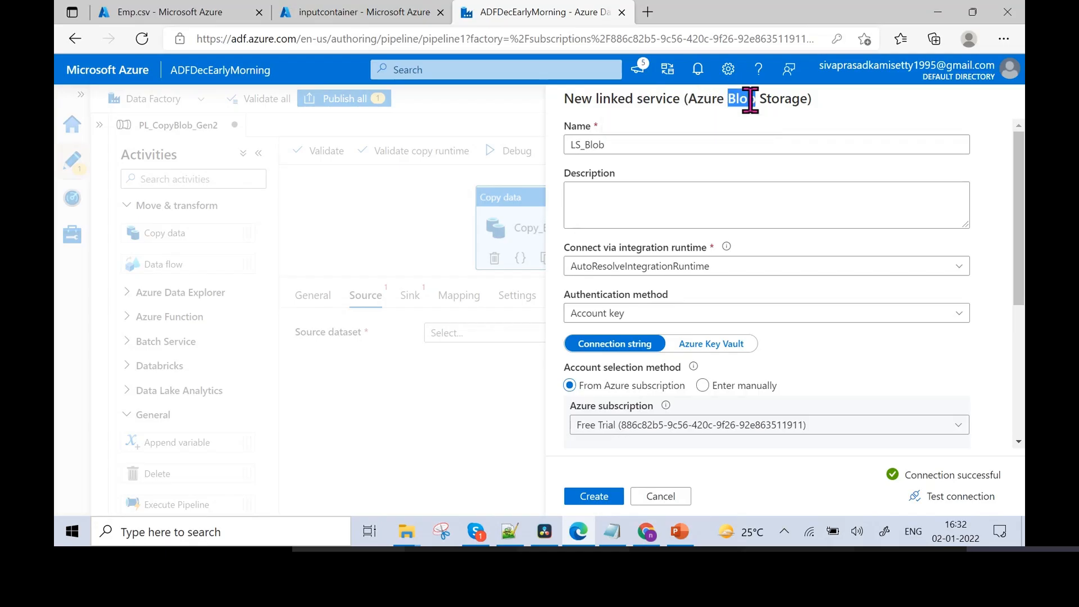
triple_click(666, 145)
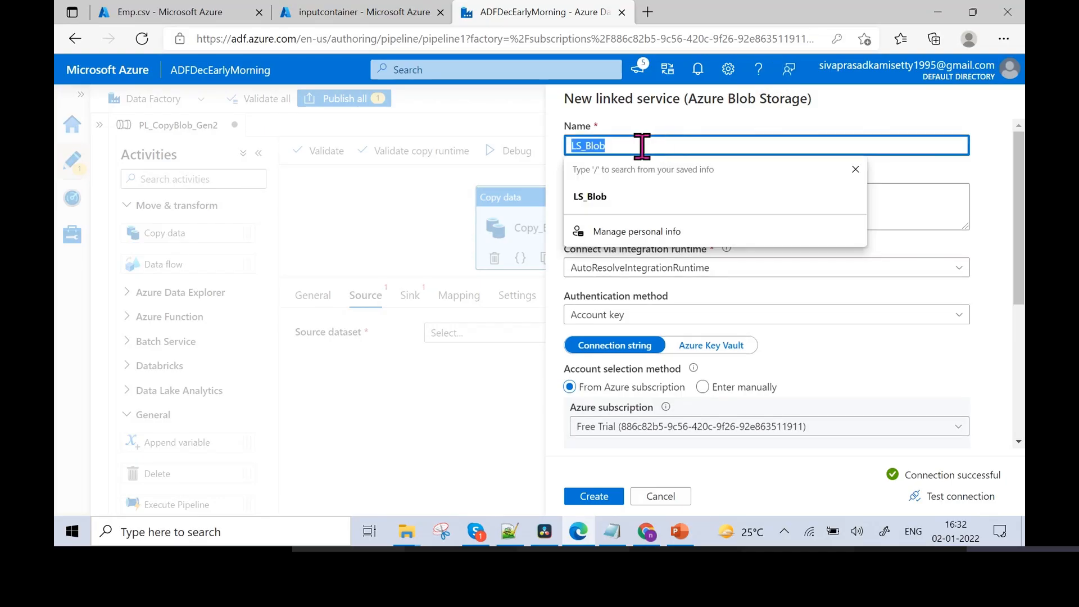
click(645, 133)
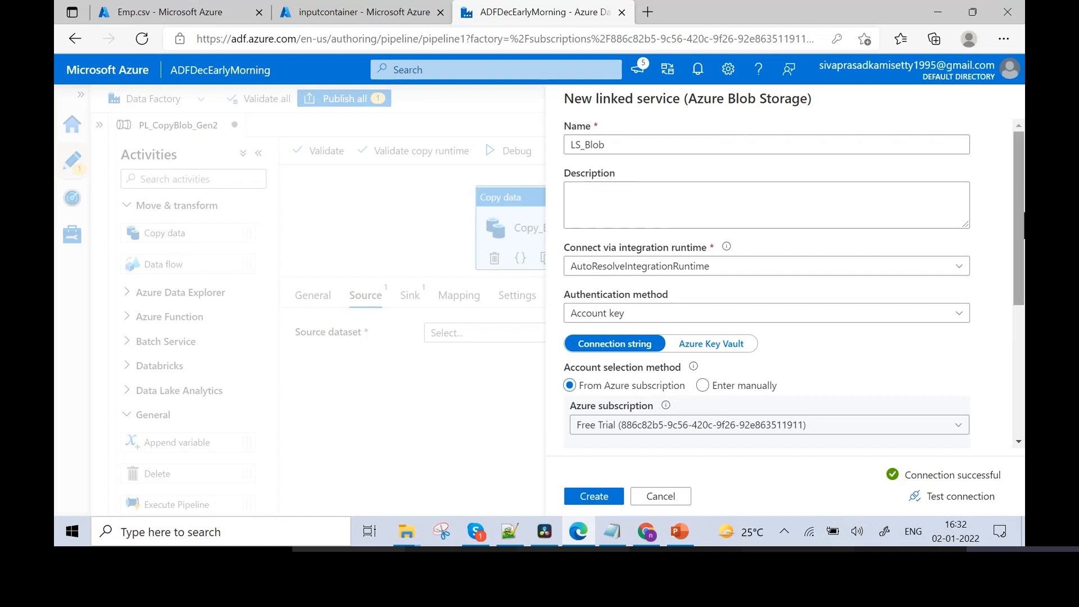
scroll(1018, 289, down, 3)
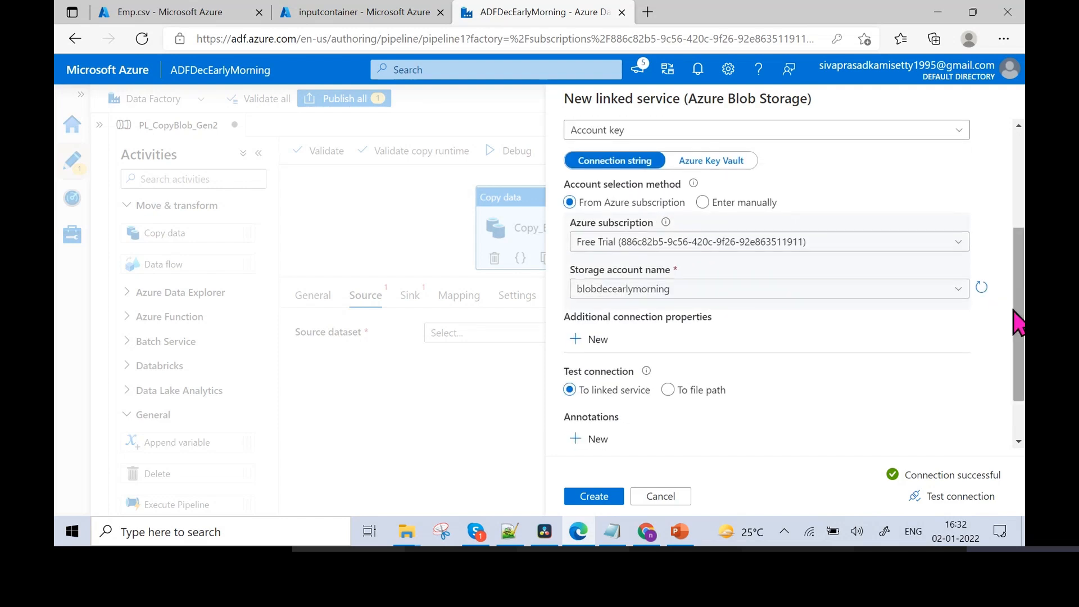
mouse_move(1024, 292)
mouse_down()
mouse_move(1024, 242)
mouse_move(1024, 274)
mouse_up()
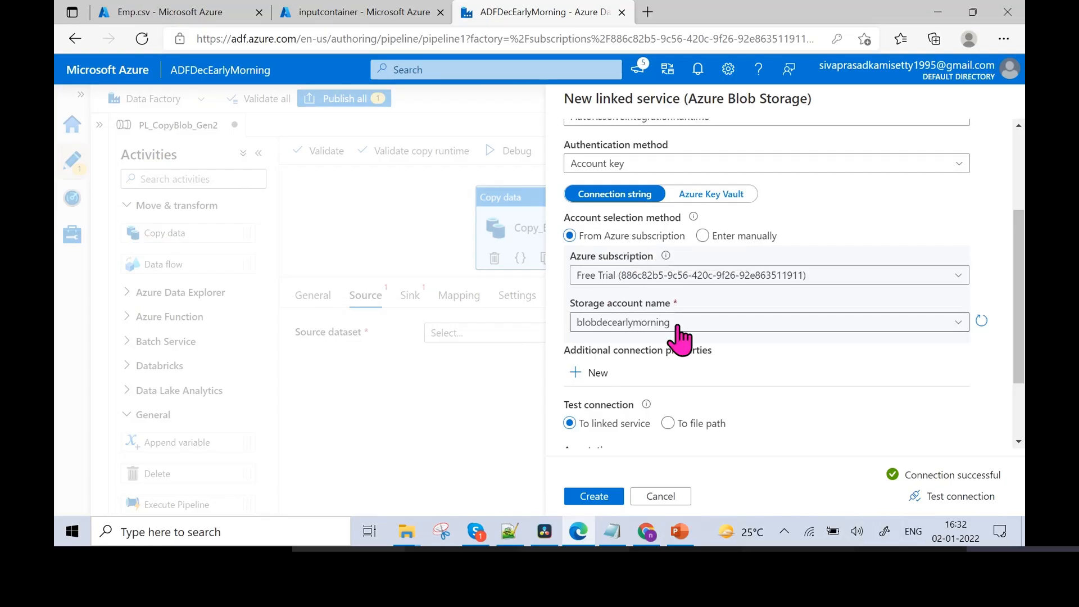
click(612, 531)
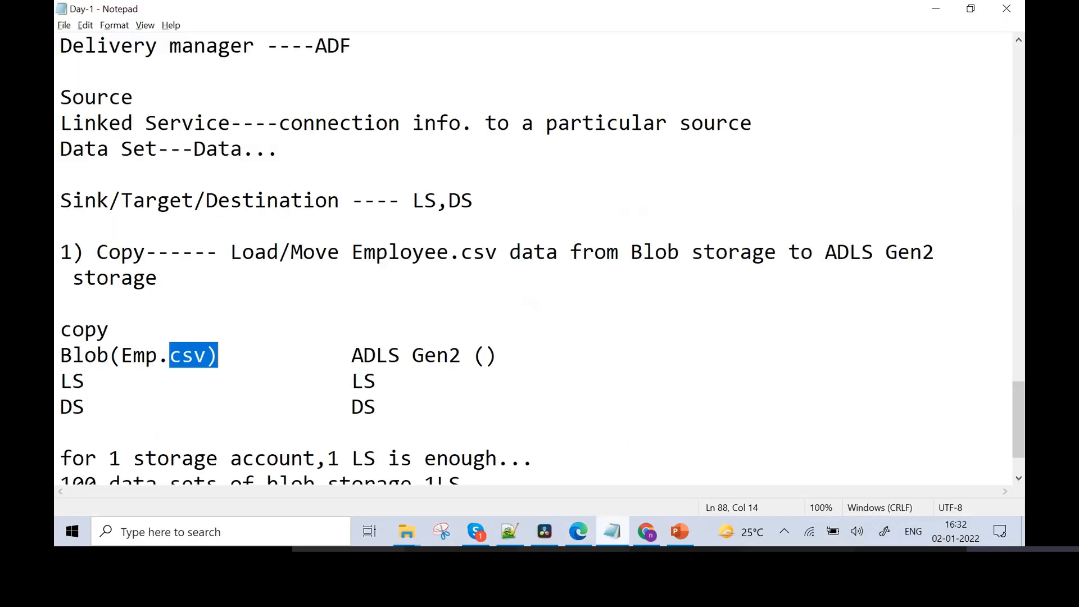
key(alt+Tab)
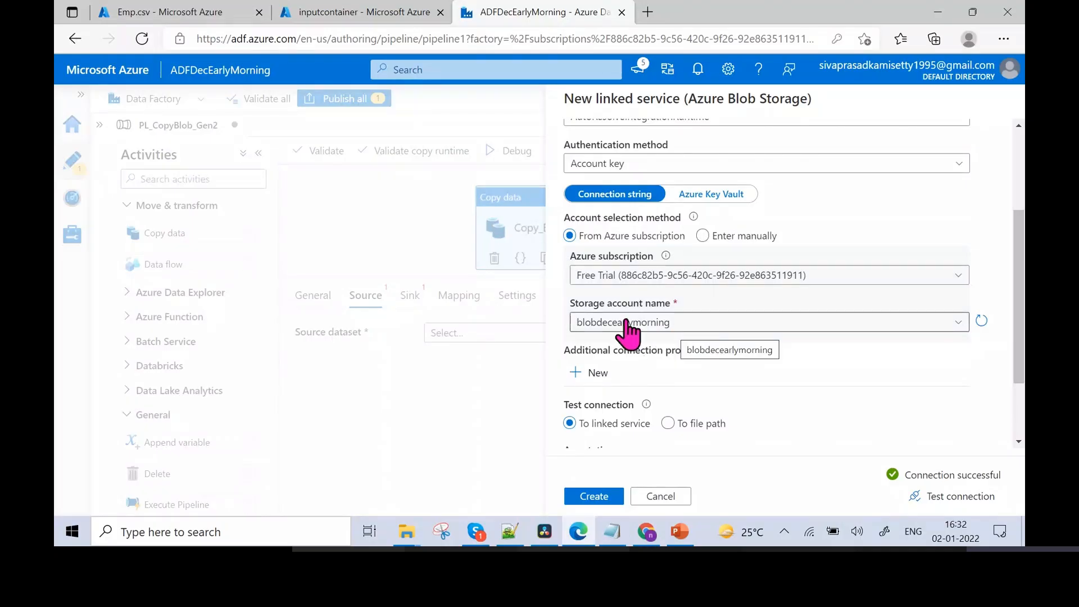
Check which storage account holds Emp.csv in its portal tab, and create the LS_Blob linked service in Data Factory
click(197, 12)
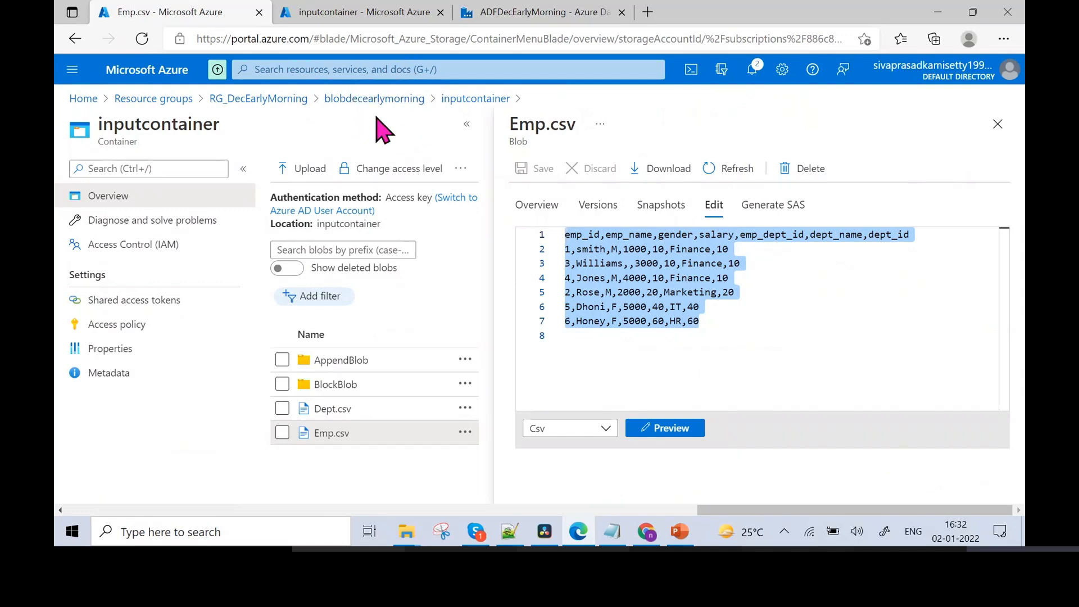
click(506, 11)
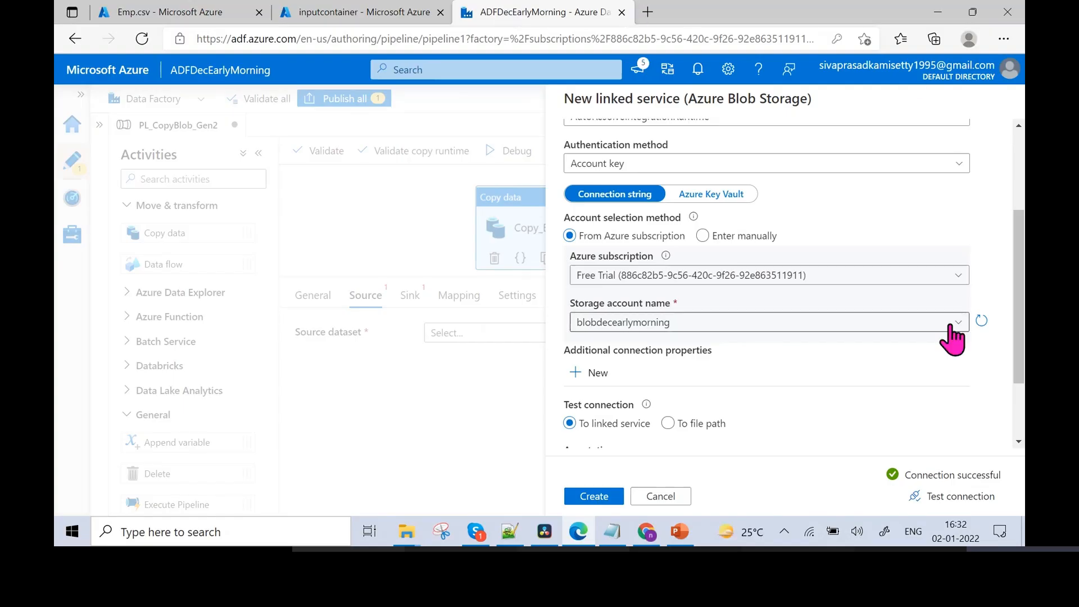
click(596, 498)
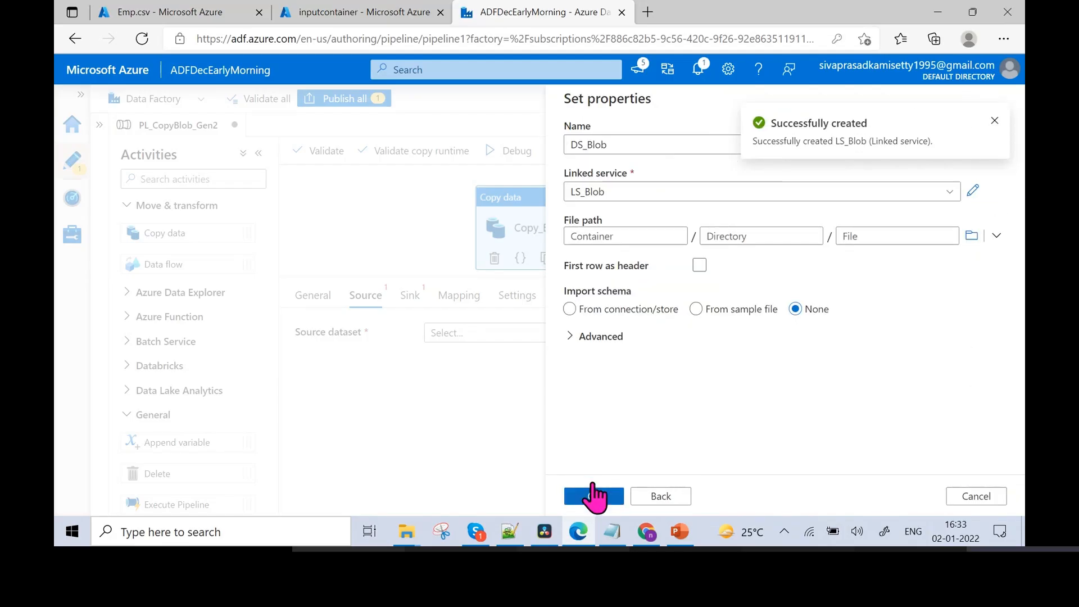
Review the Blob source's file, linked service and dataset entries in the Day-1 notes in Notepad, and return to Data Factory
click(995, 120)
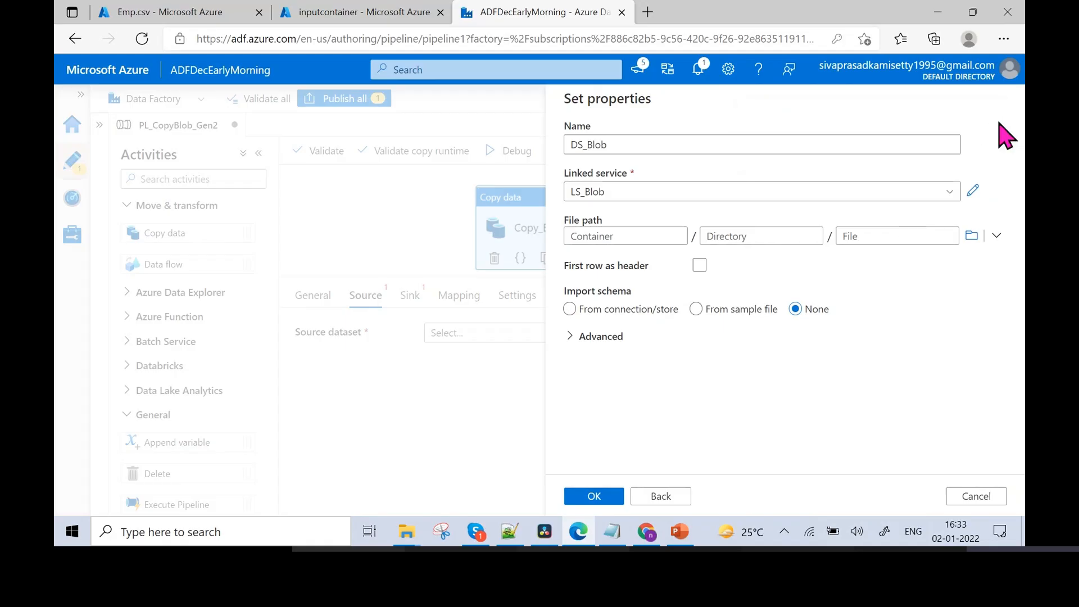
click(612, 535)
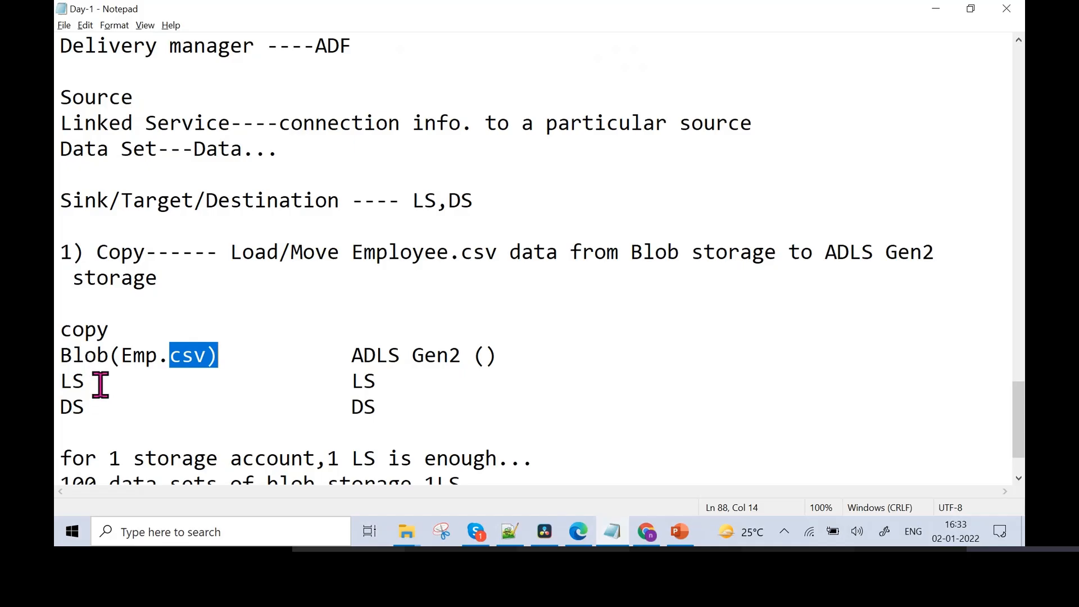
drag(101, 385, 58, 385)
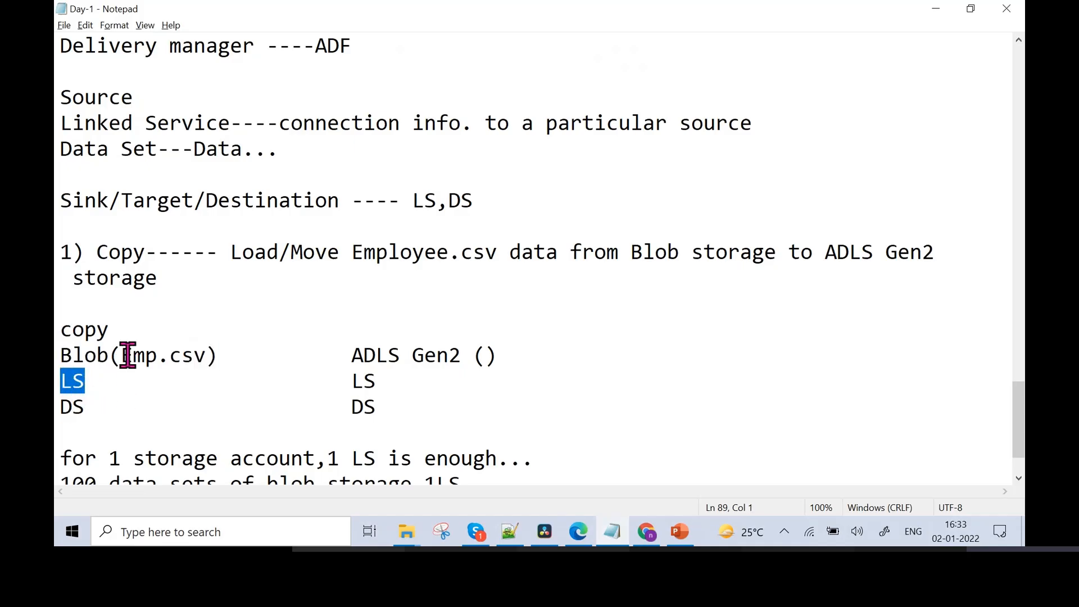
drag(132, 356, 206, 356)
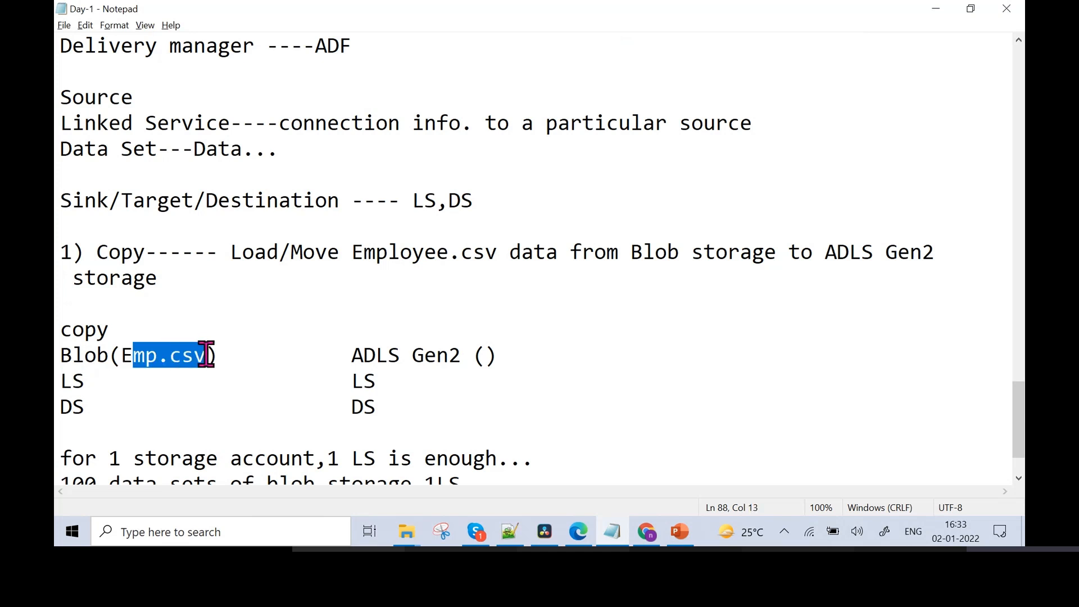
click(148, 397)
double_click(76, 352)
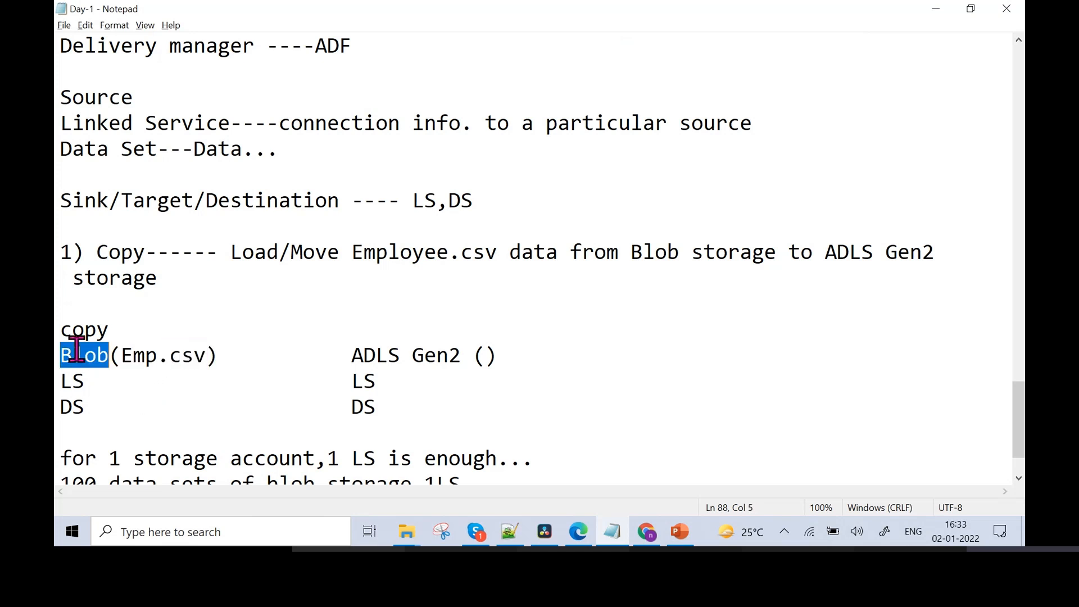
click(120, 404)
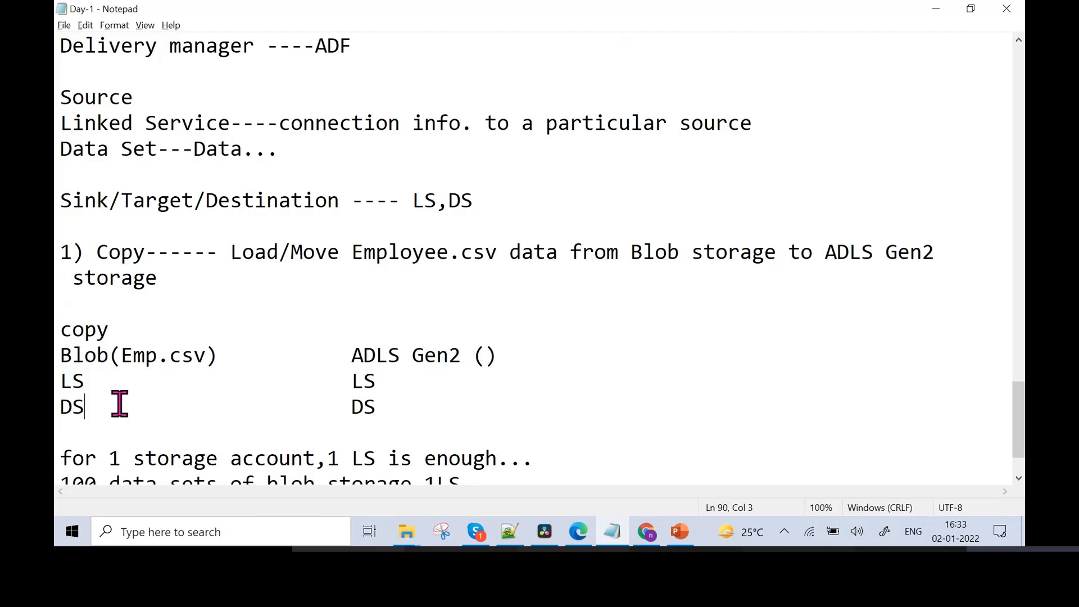
key(alt+Tab)
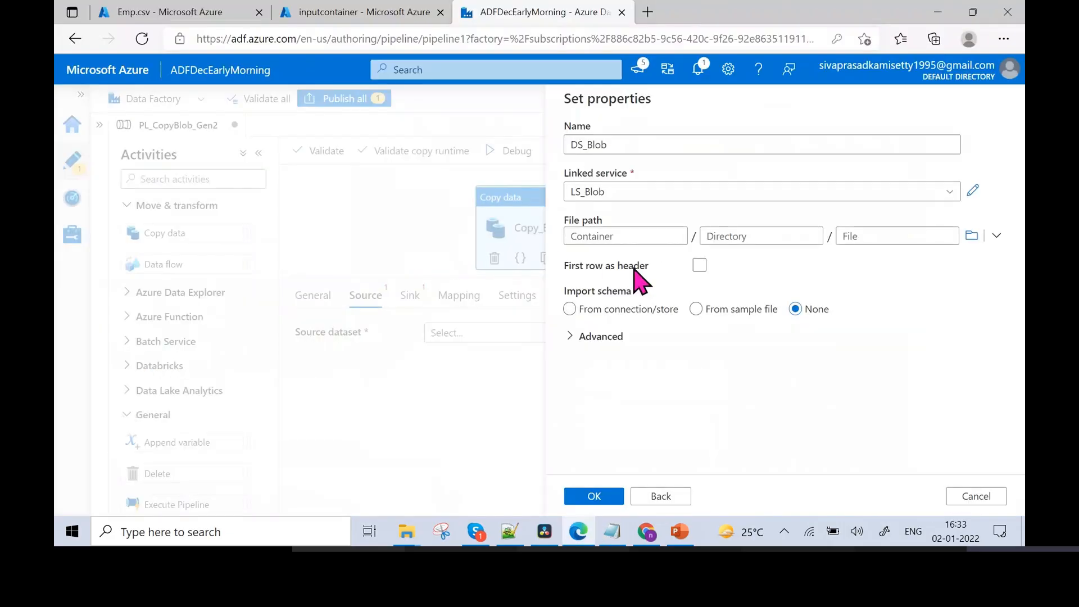
Set the DS_Blob dataset's file path to Emp.csv in inputcontainer by browsing the storage account
click(972, 235)
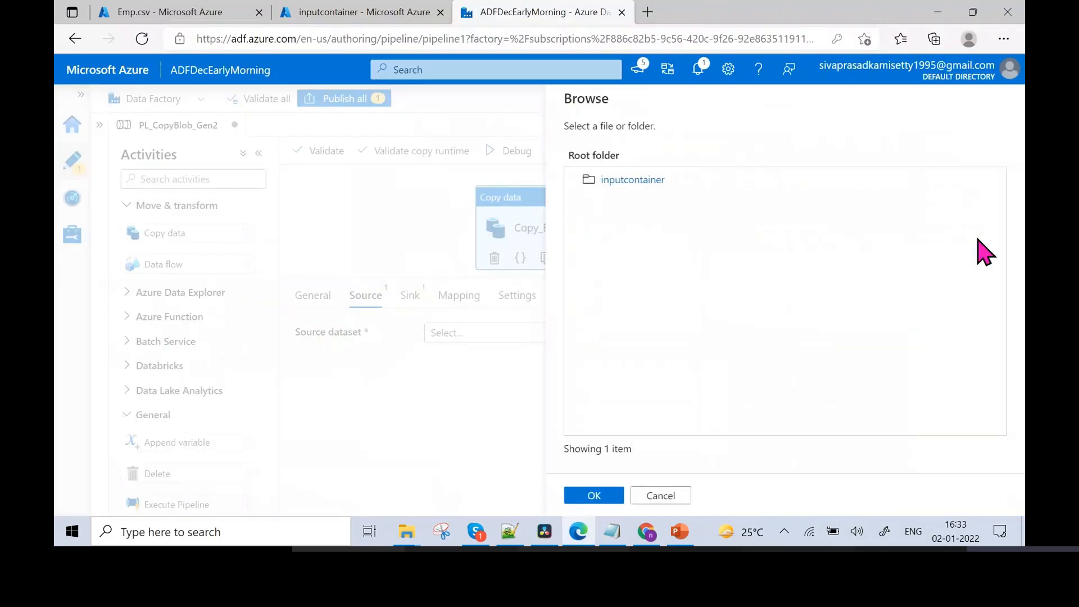
click(658, 179)
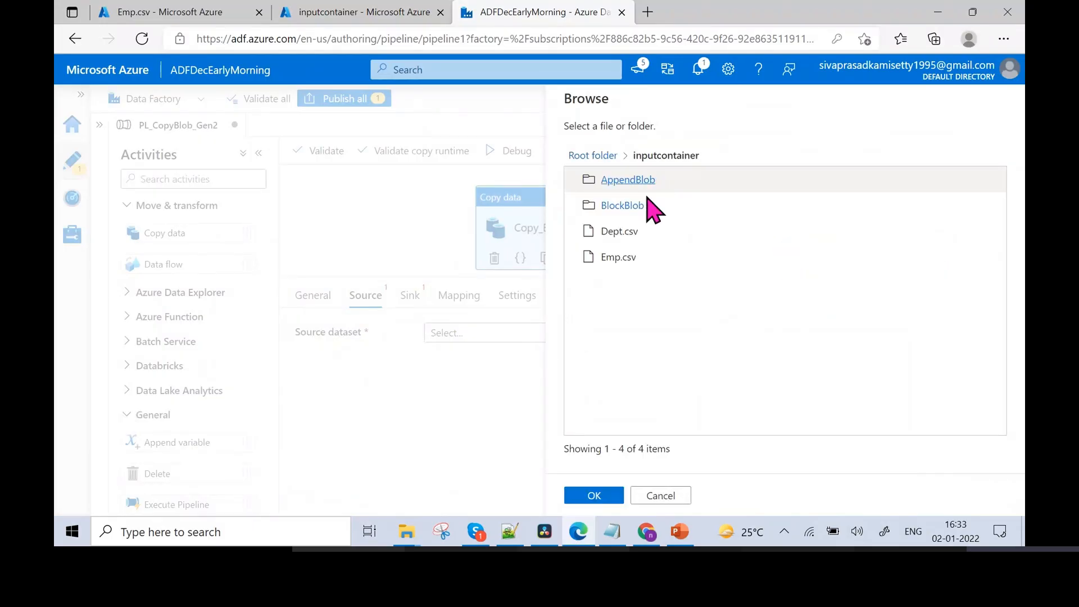
click(637, 266)
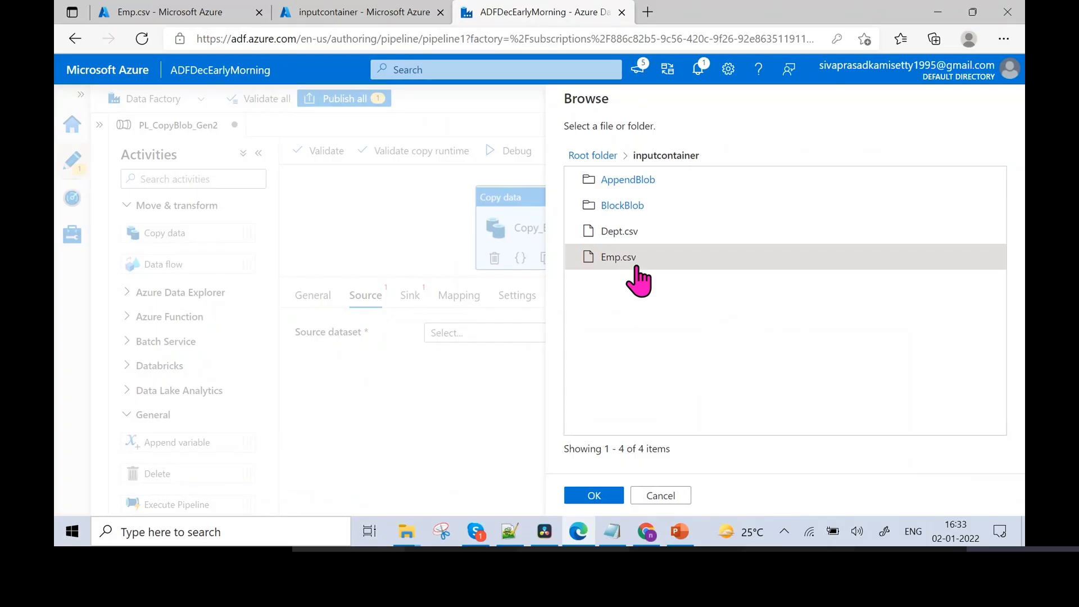
click(605, 502)
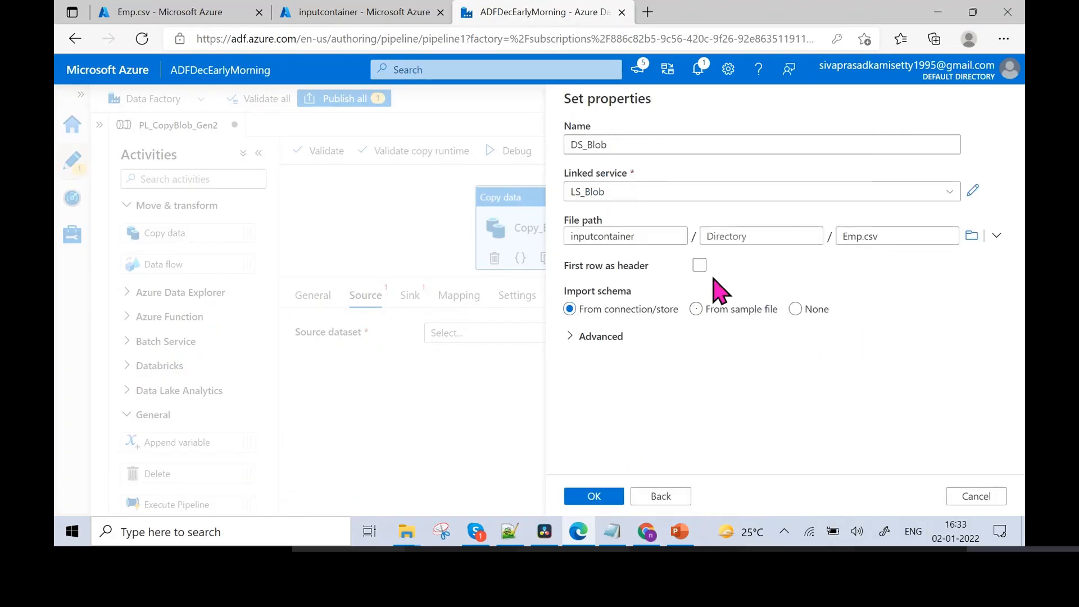
Leave first row as header off, set the schema import to None, and create the DS_Blob dataset
click(700, 266)
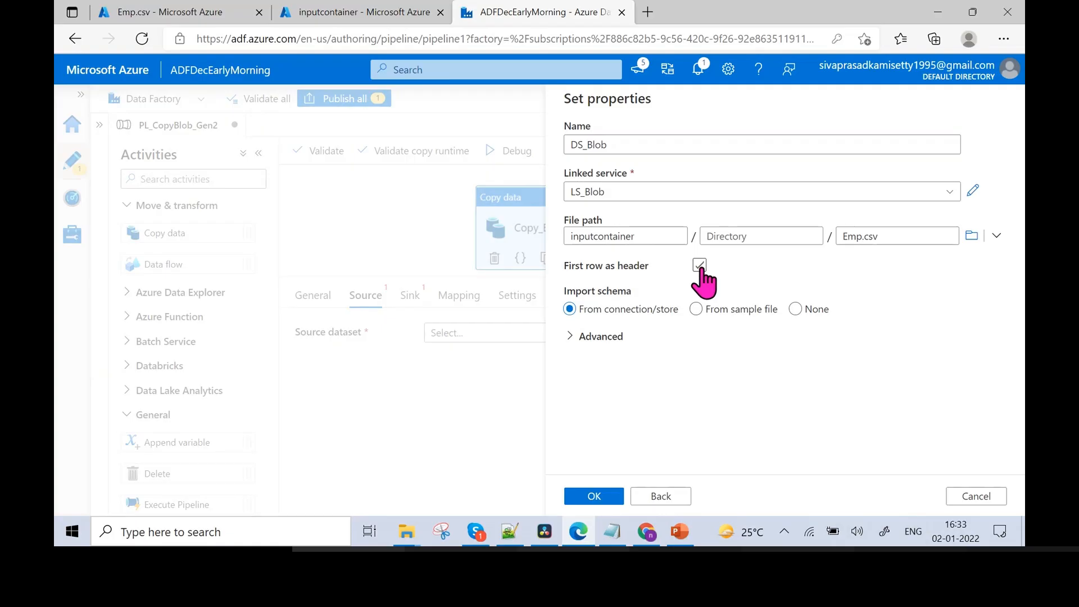
click(700, 266)
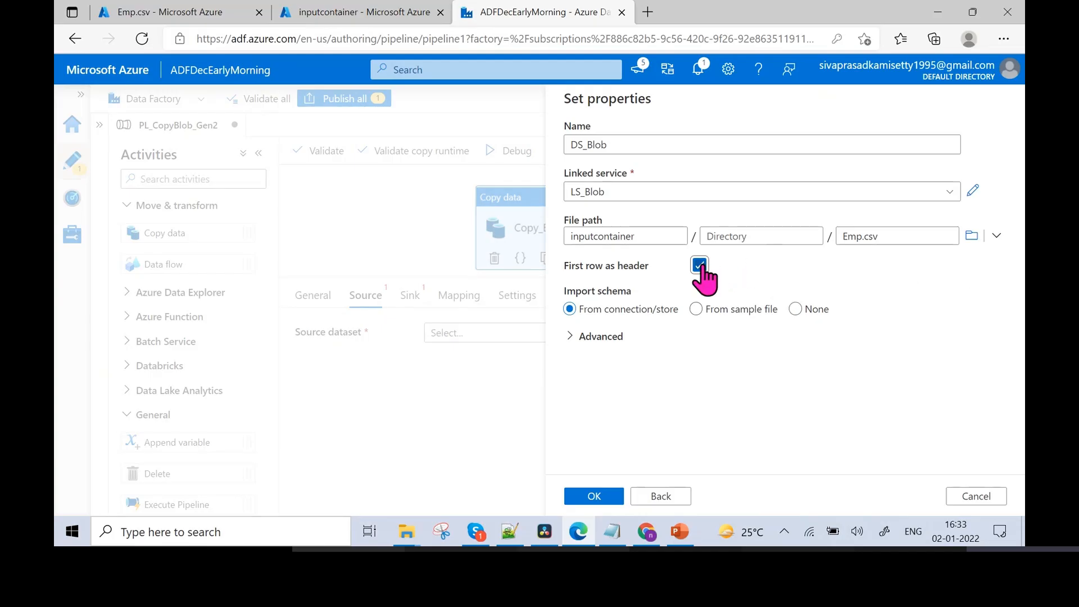
click(701, 265)
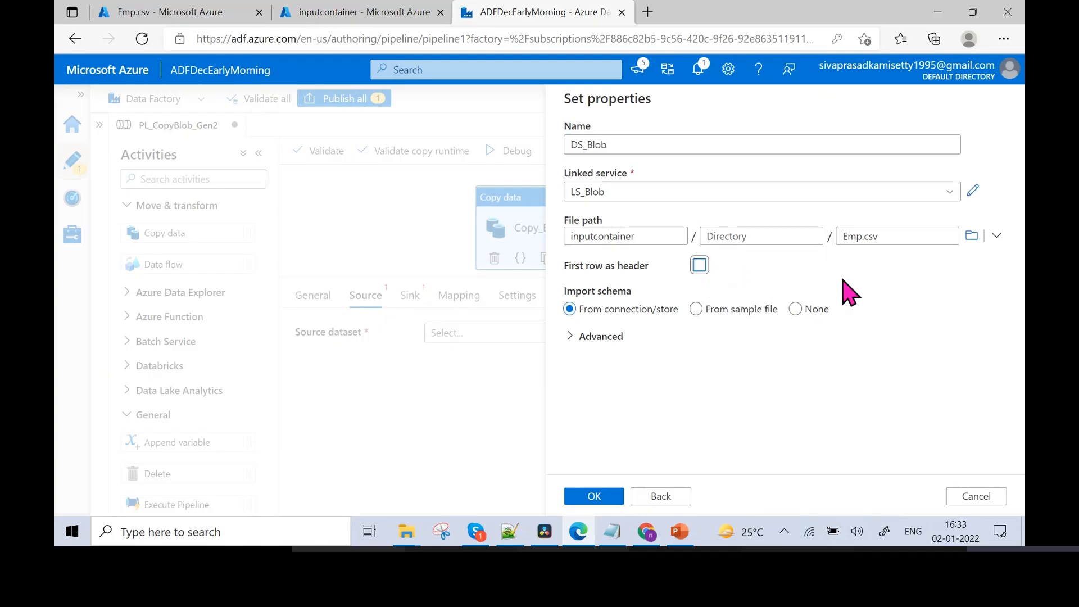
click(807, 308)
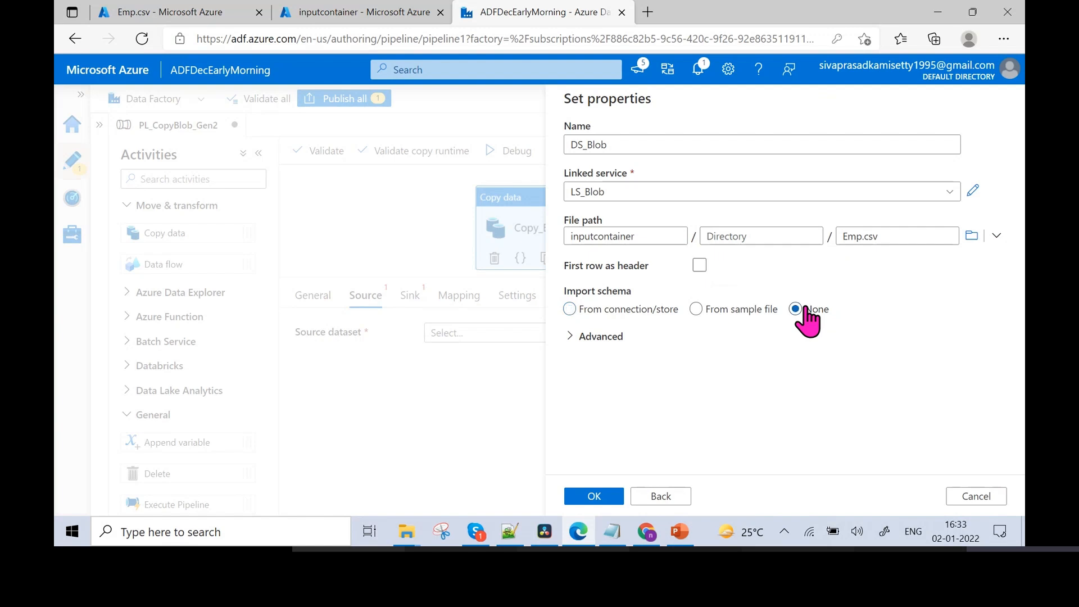
double_click(619, 144)
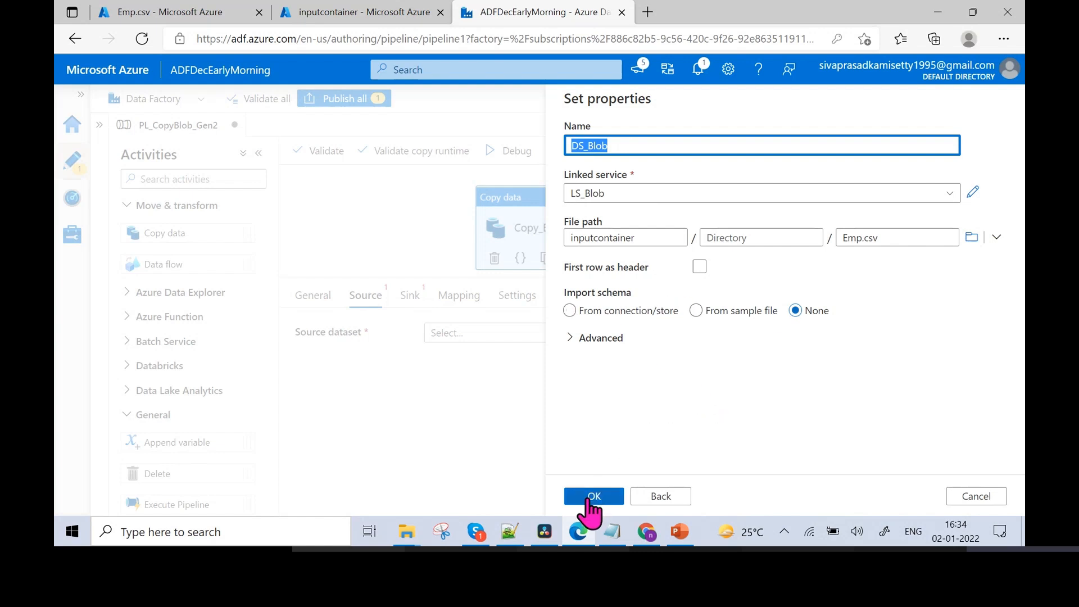
click(588, 498)
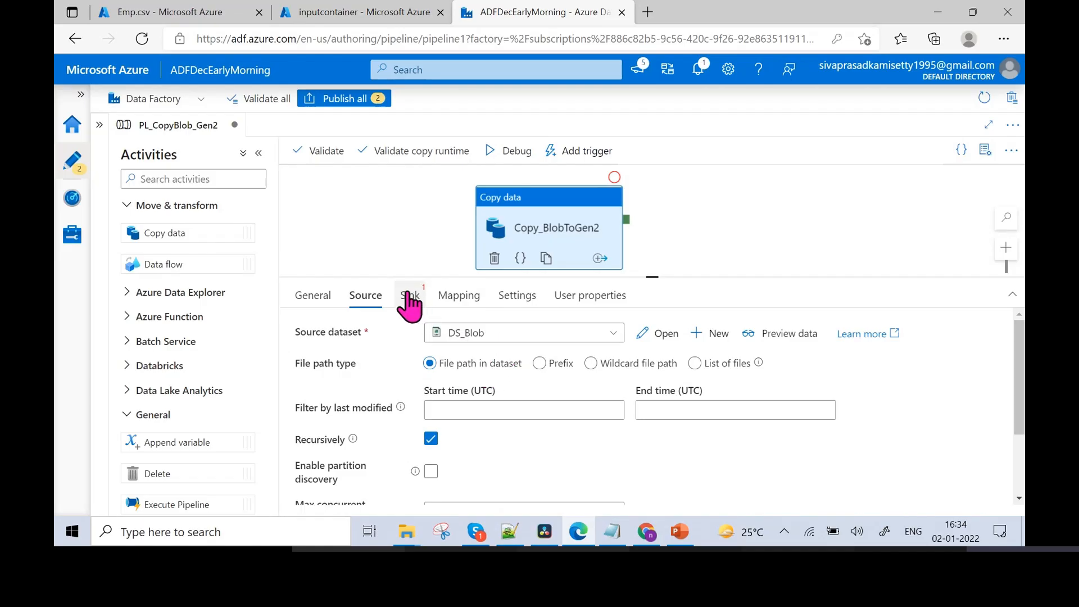
Start a new sink dataset for the Copy data activity, using Azure Data Lake Storage Gen2 as its data store
click(410, 304)
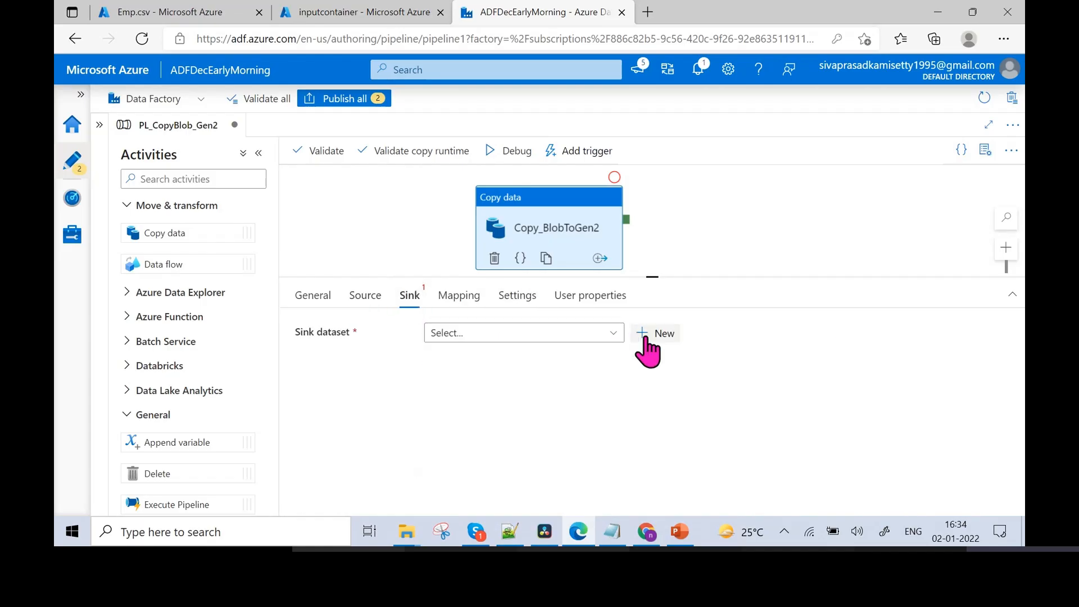
click(651, 334)
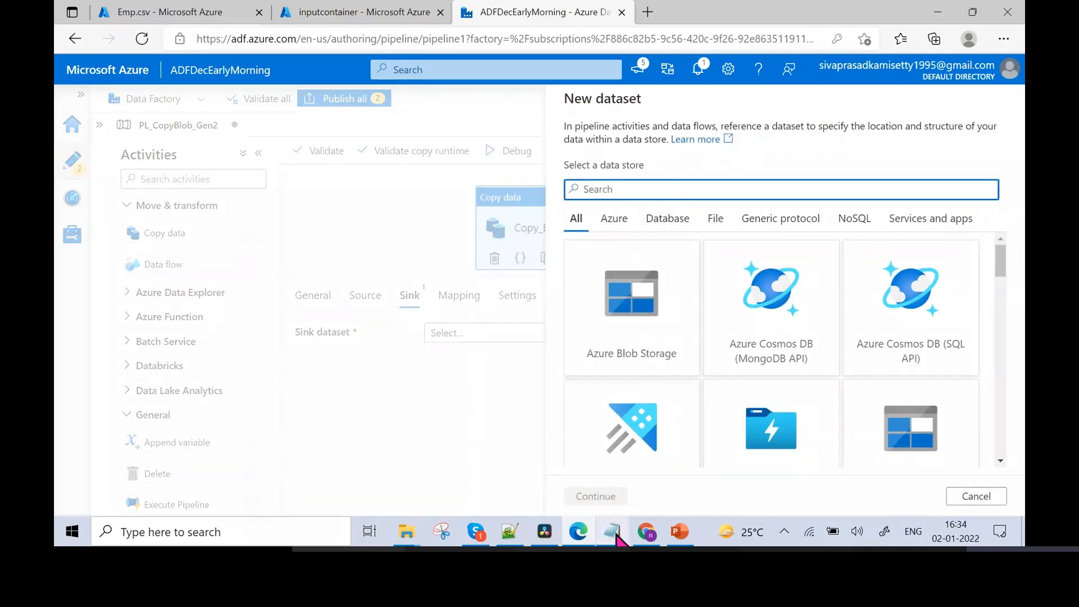
click(612, 531)
double_click(434, 353)
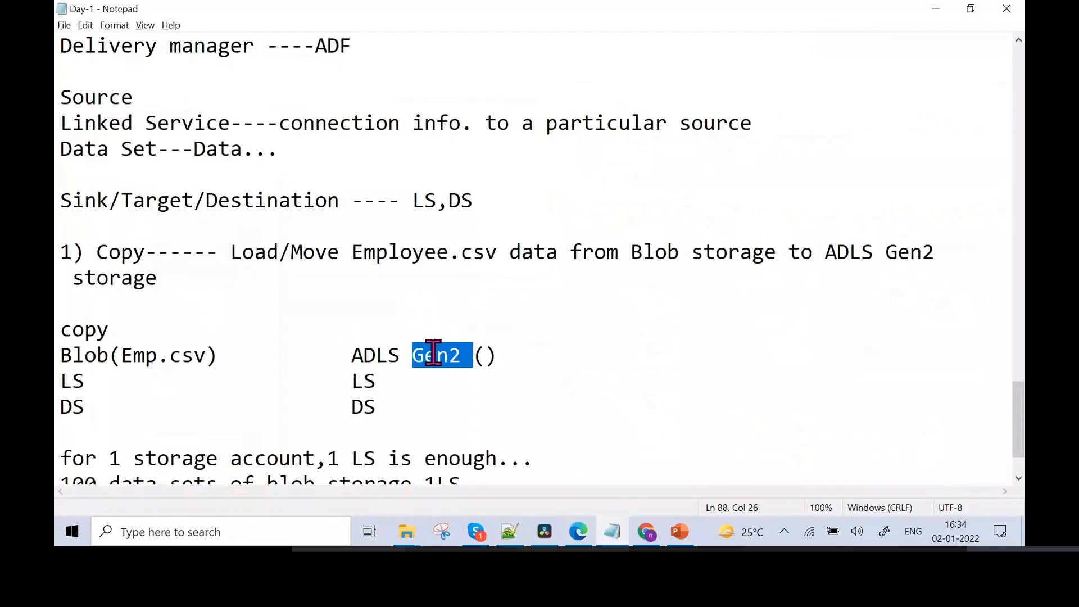
key(alt+Tab)
text(gen2)
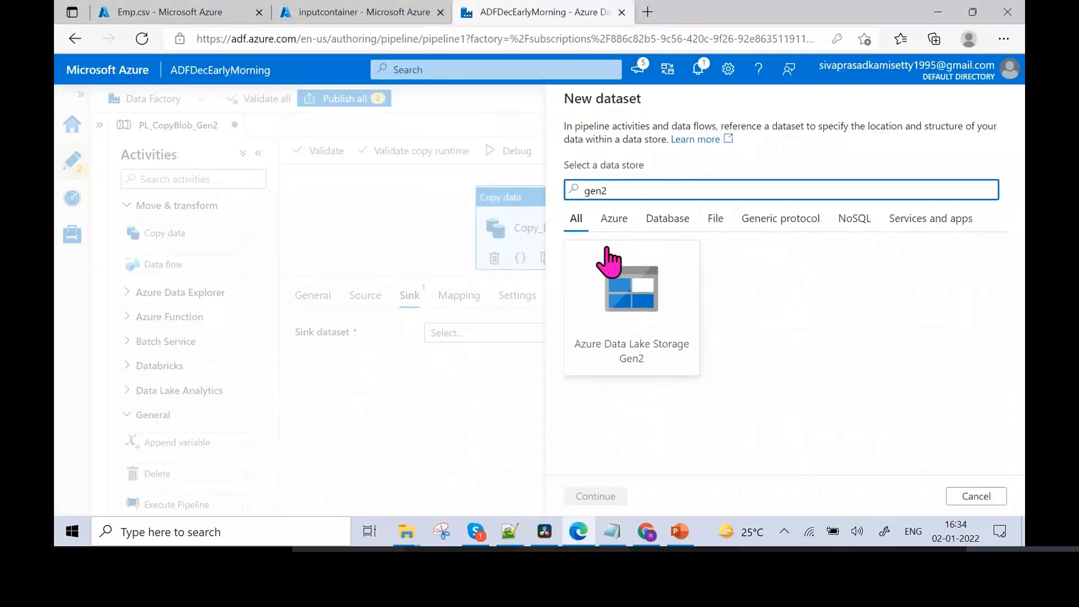
click(633, 348)
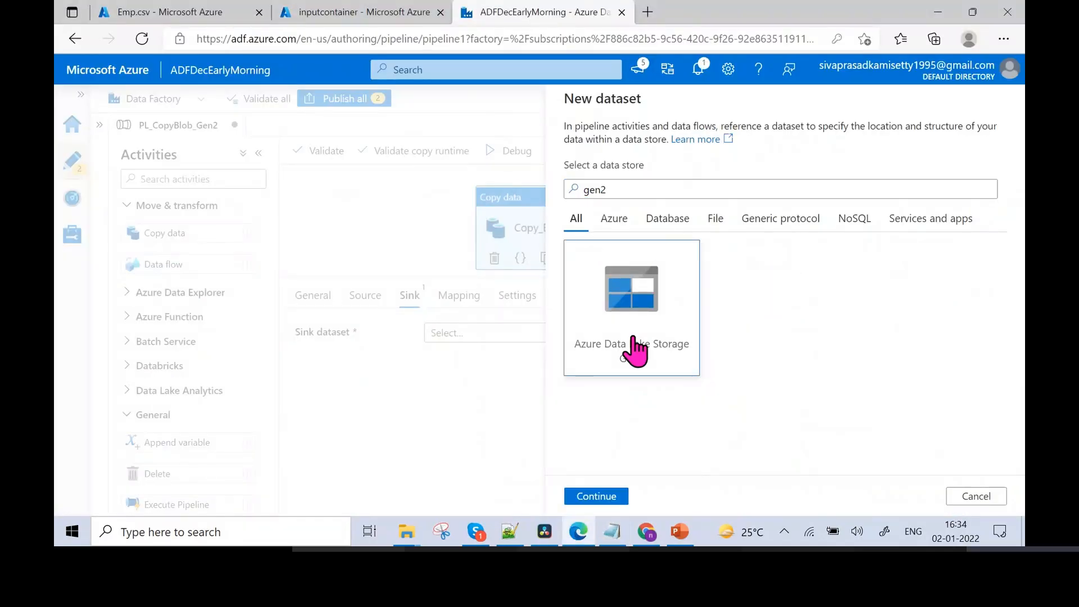
click(597, 497)
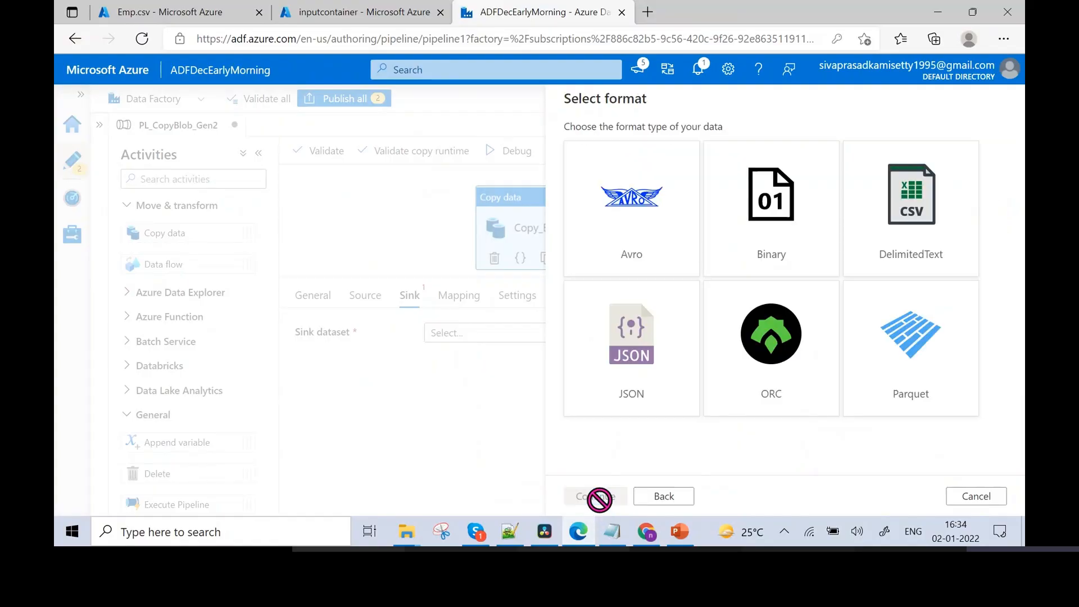
Choose the DelimitedText format for the sink dataset, matching the file type in the notes, and name the dataset DS_Gen2
key(alt+Tab)
drag(164, 357, 211, 356)
key(alt+Tab)
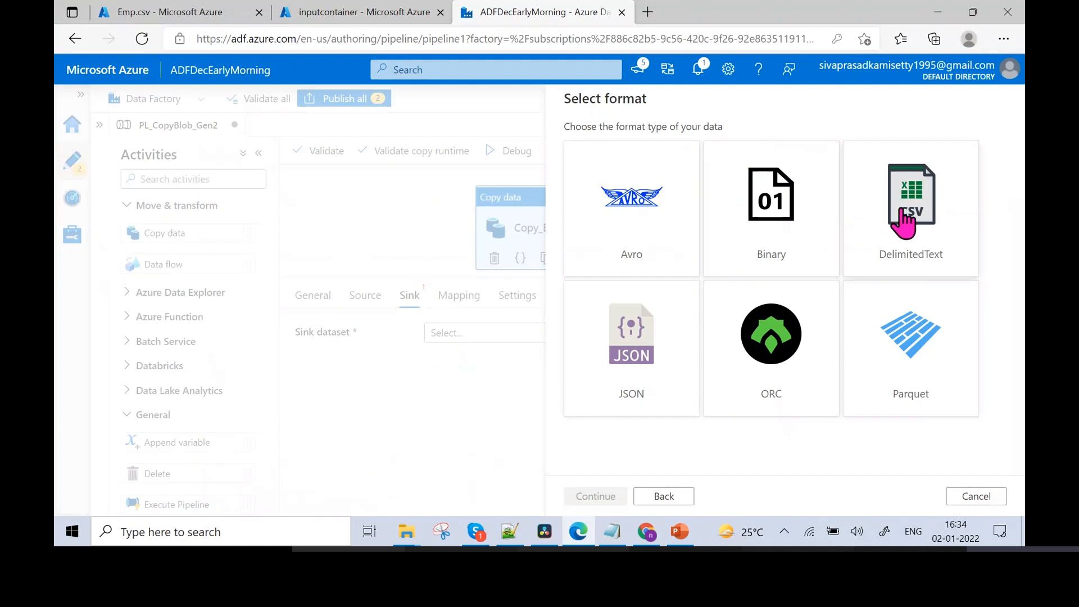
click(904, 223)
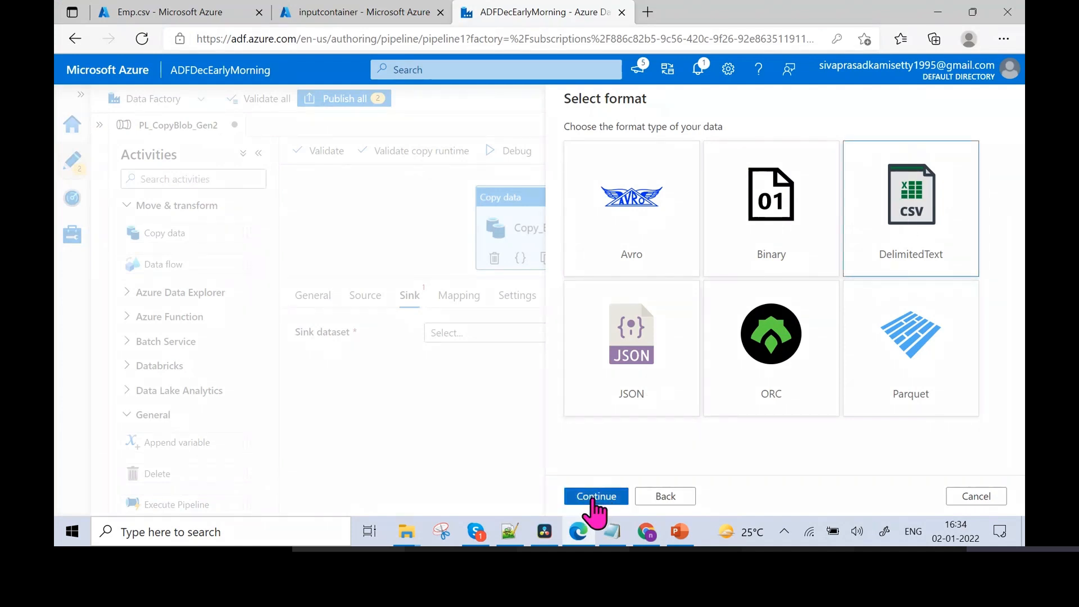
click(597, 497)
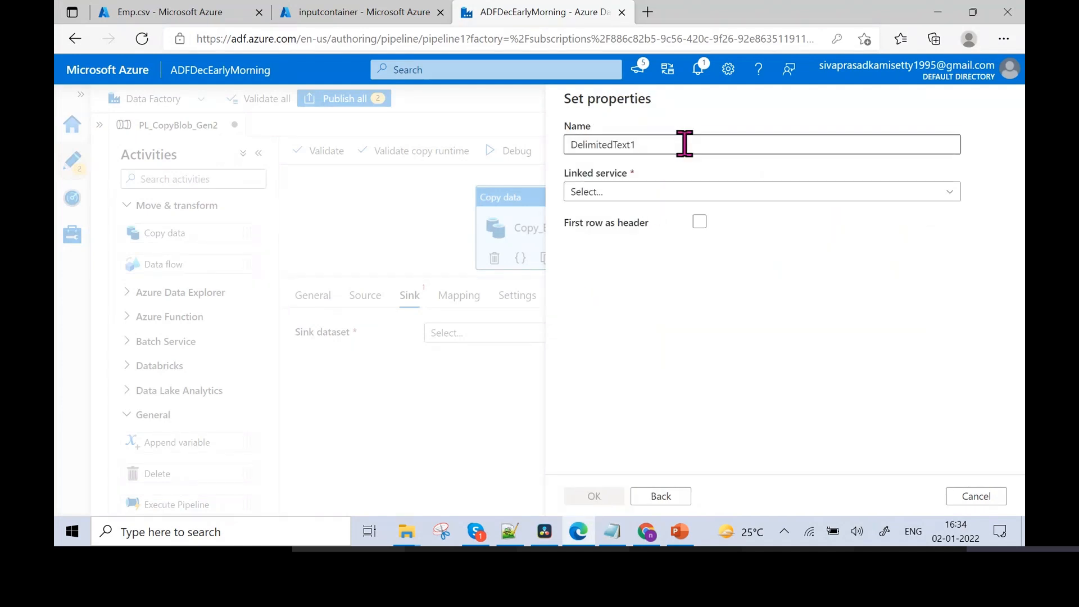
double_click(684, 145)
text(DS_Gen2)
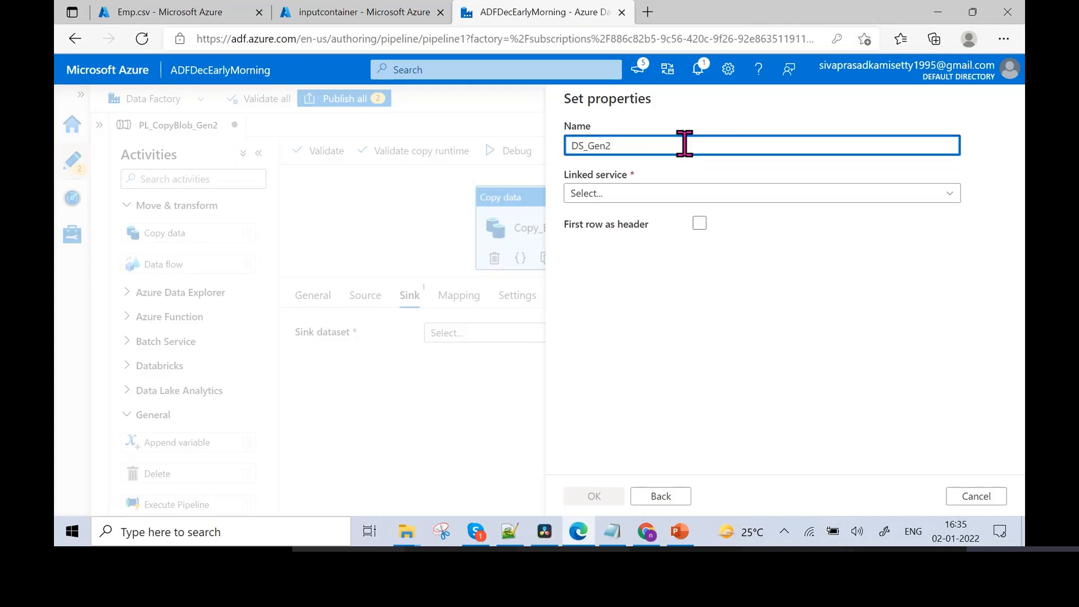
Start a new Azure Data Lake Storage Gen2 linked service for the DS_Gen2 dataset and name it LS_Gen2
click(668, 194)
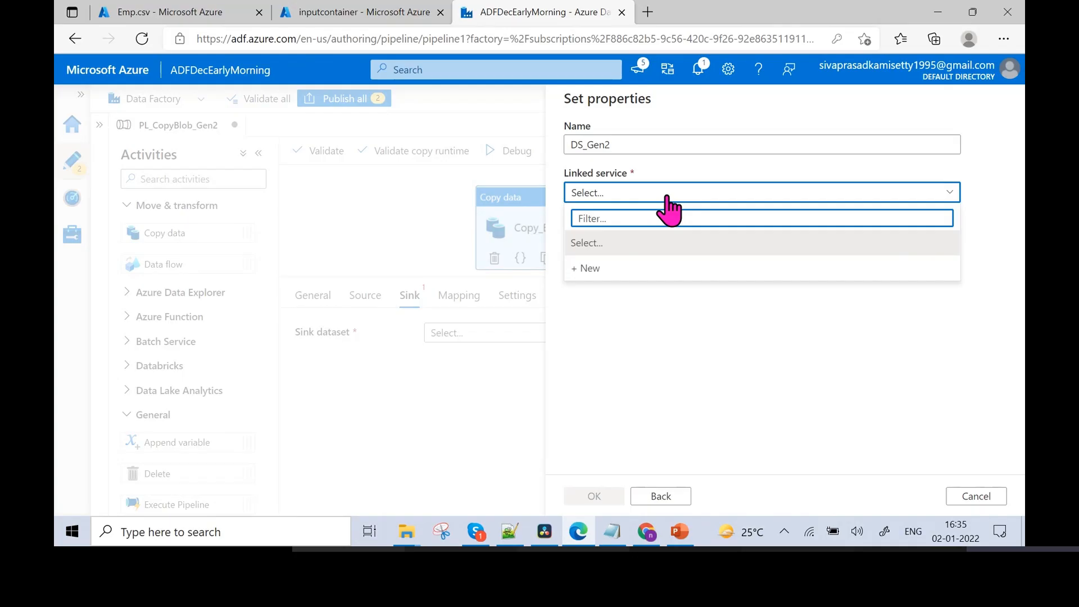
click(655, 271)
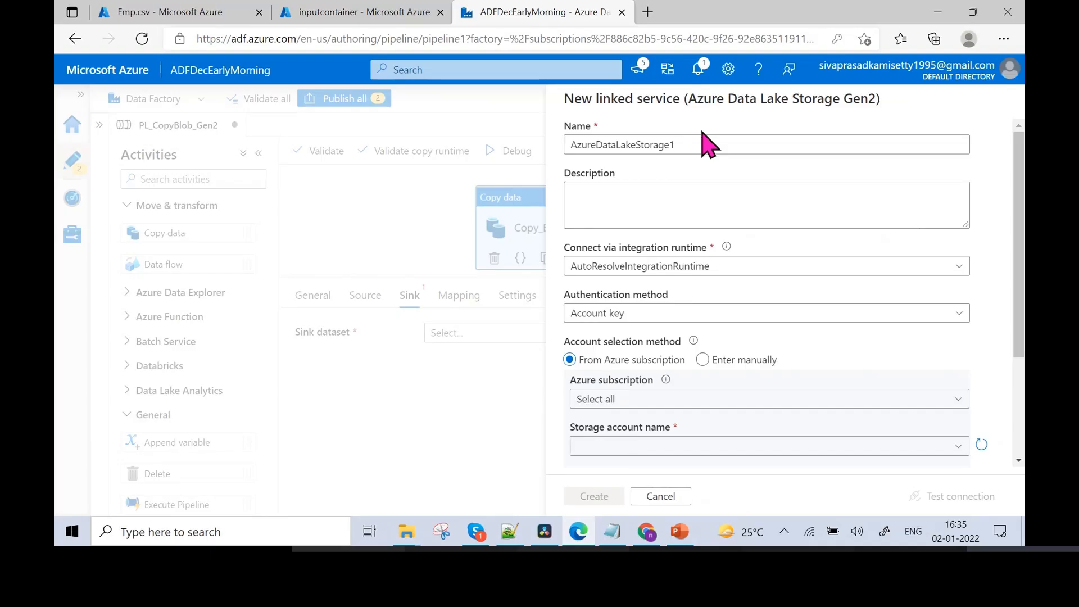
click(702, 140)
double_click(701, 140)
text(LS)
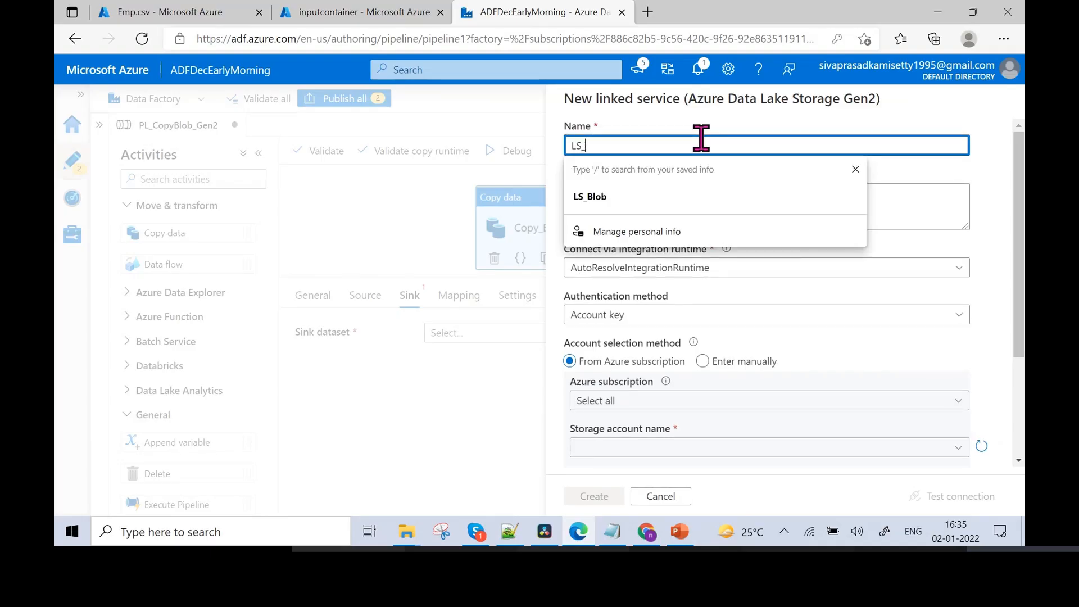
text(_Gen2)
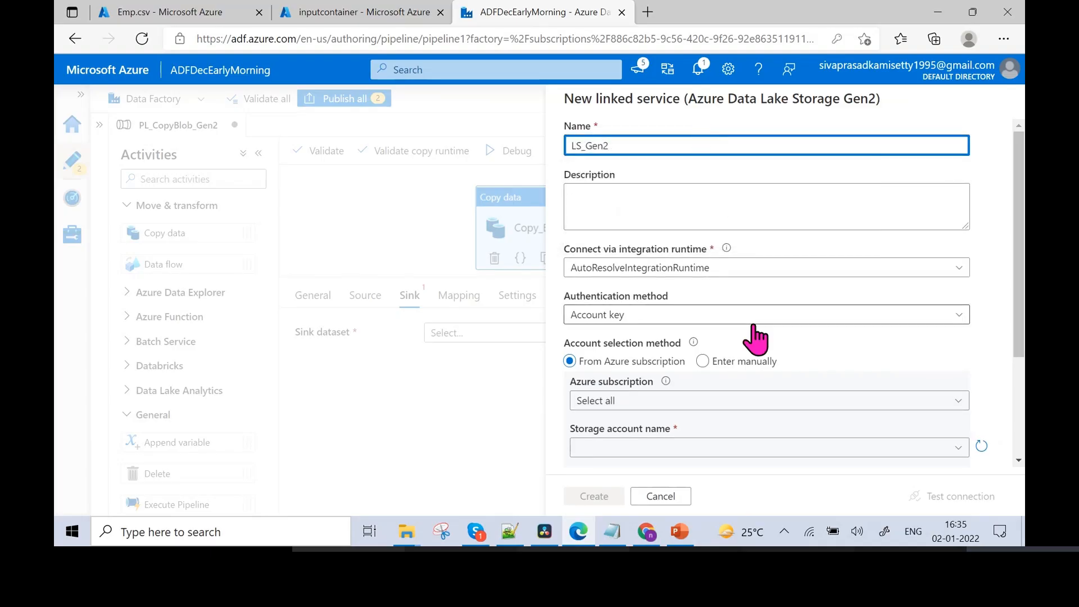
Set the LS_Gen2 linked service's Azure subscription to Free Trial and its storage account to adlsgen2decearlymorning
mouse_move(1019, 278)
mouse_down()
mouse_move(1021, 338)
mouse_move(922, 354)
mouse_up()
click(699, 261)
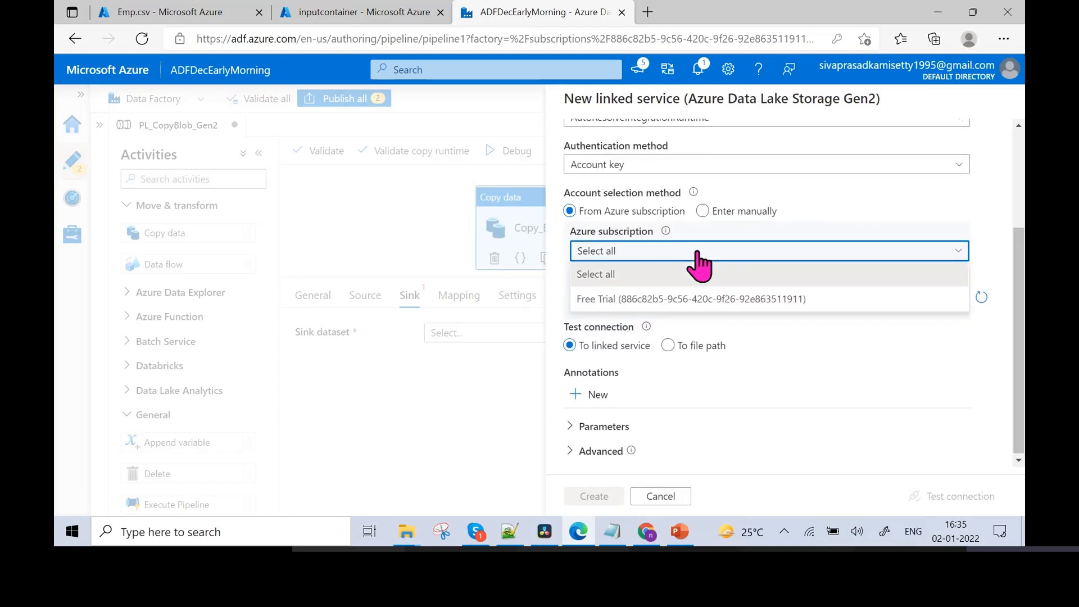
click(672, 301)
click(665, 298)
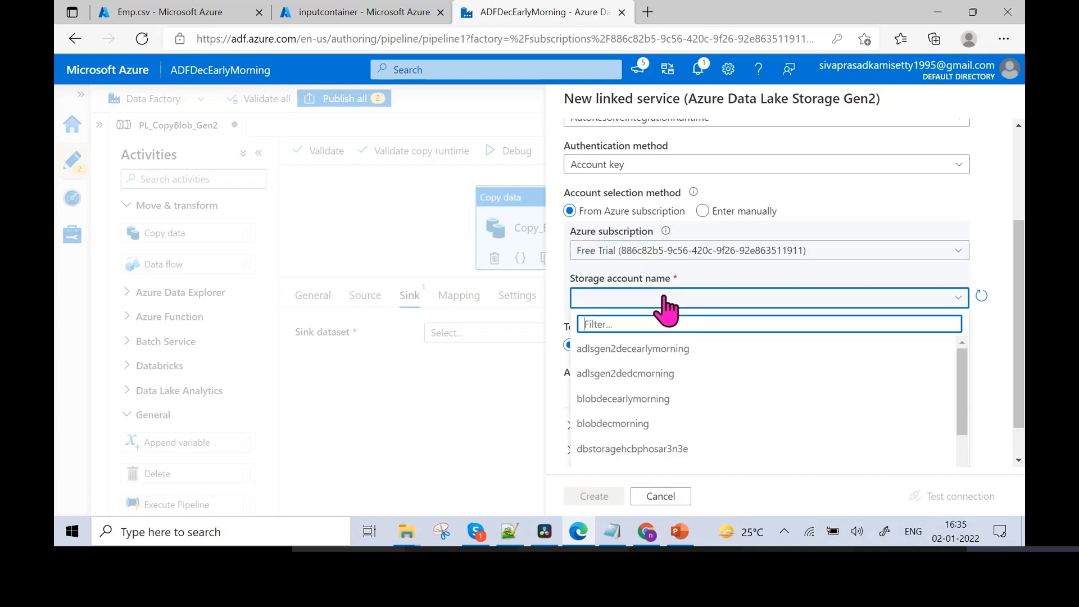
text(early)
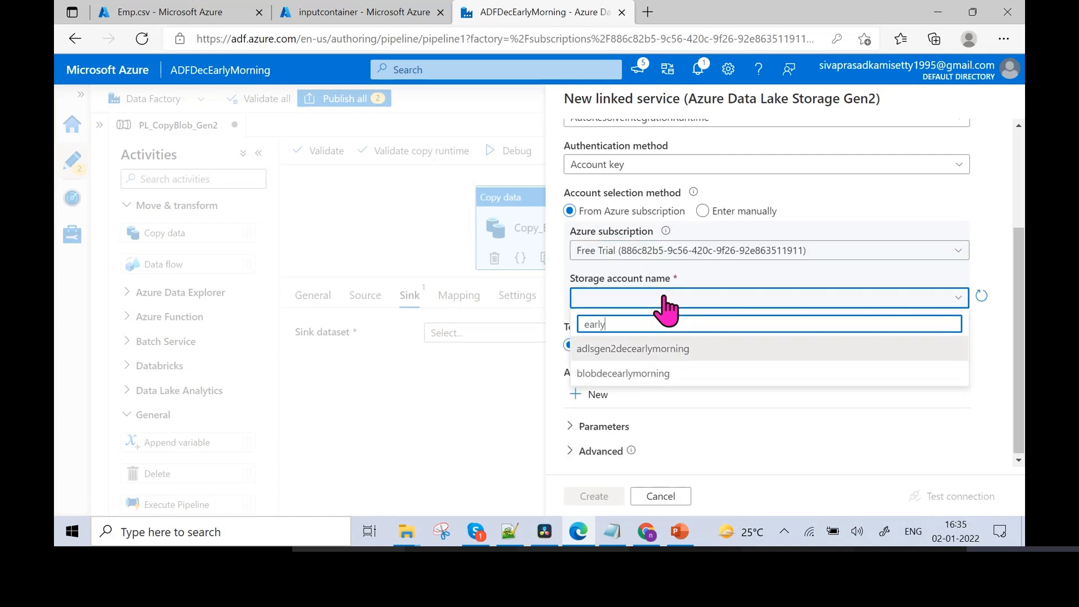
click(669, 350)
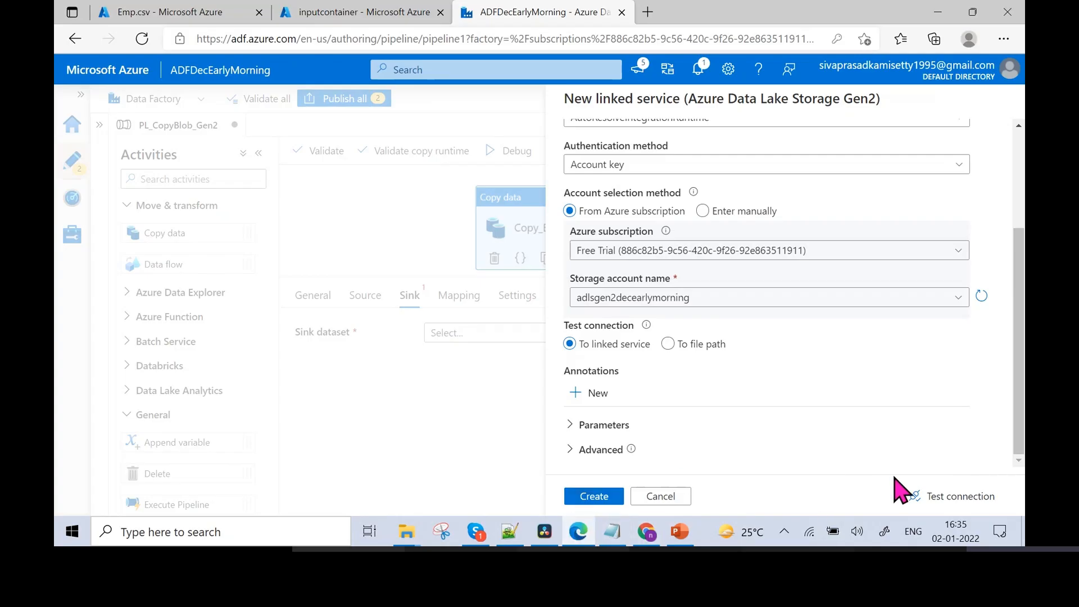
Test the LS_Gen2 linked service's connection, review its settings and create the linked service
click(925, 496)
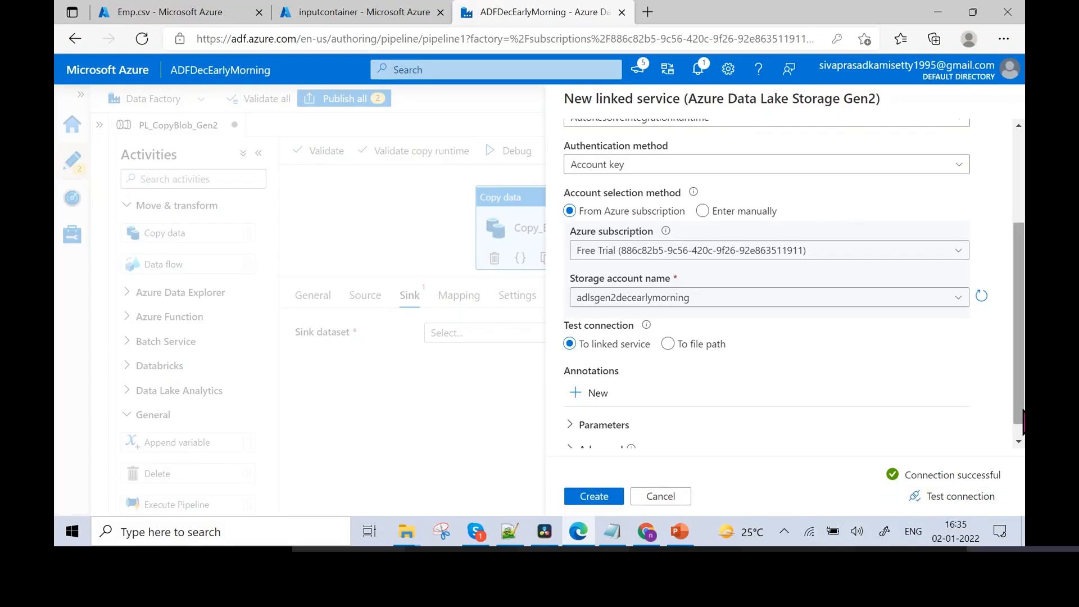
drag(1020, 419, 1020, 243)
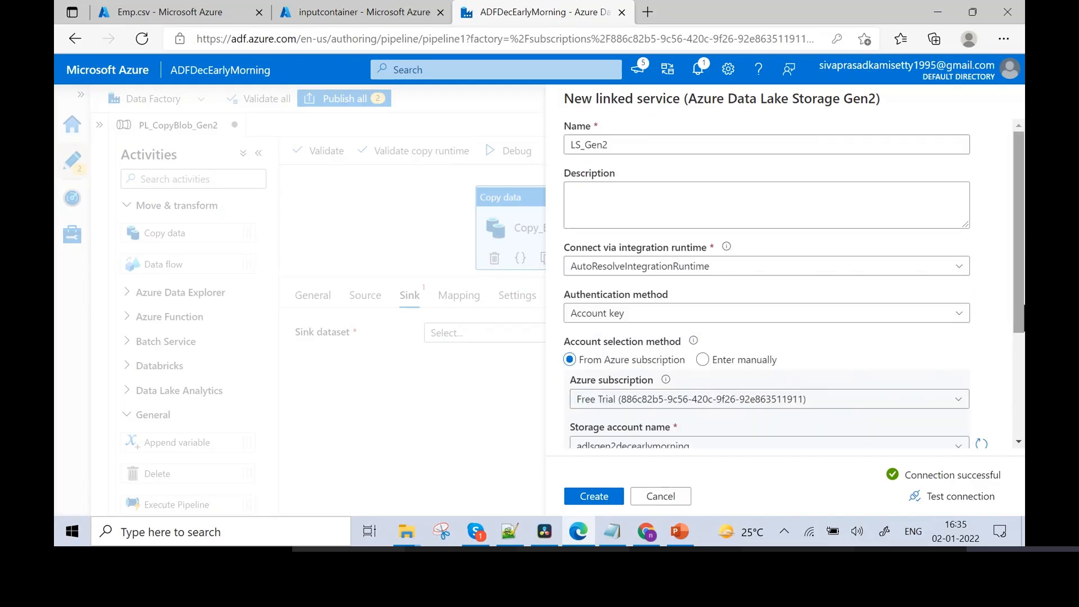
drag(1023, 314, 1020, 434)
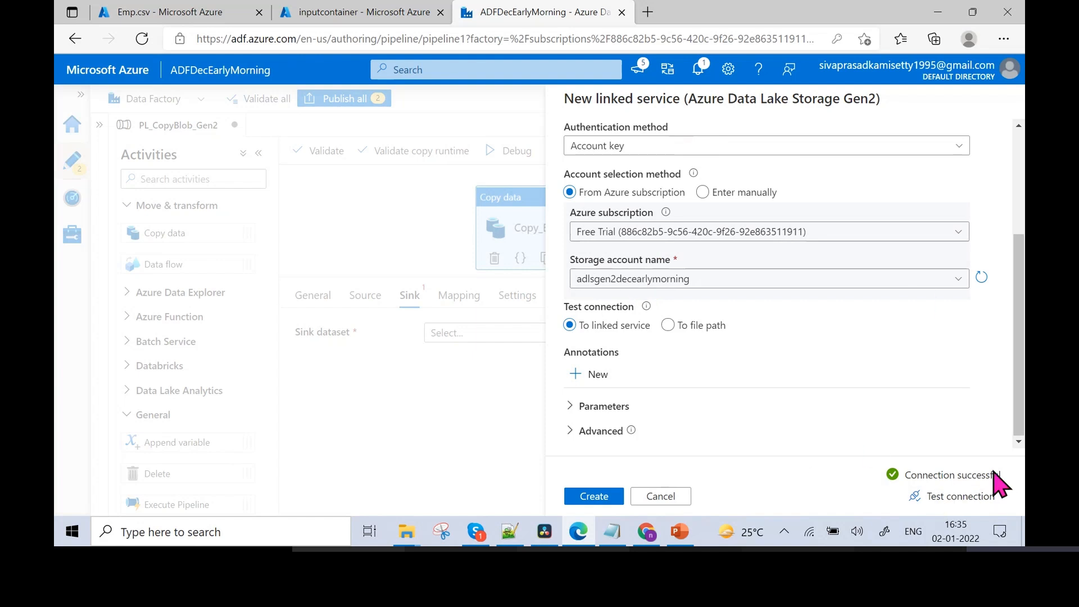
click(603, 500)
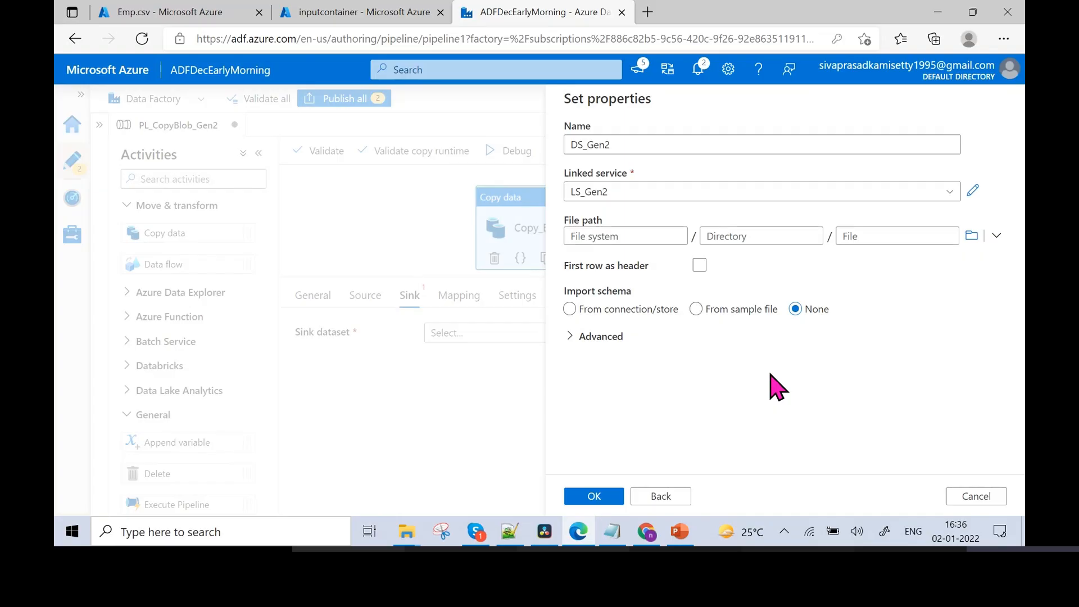
Check the copy scenario in the Day-1 Notepad notes, comparing the Blob source file with the ADLS Gen2 target, and return to the data factory
click(624, 530)
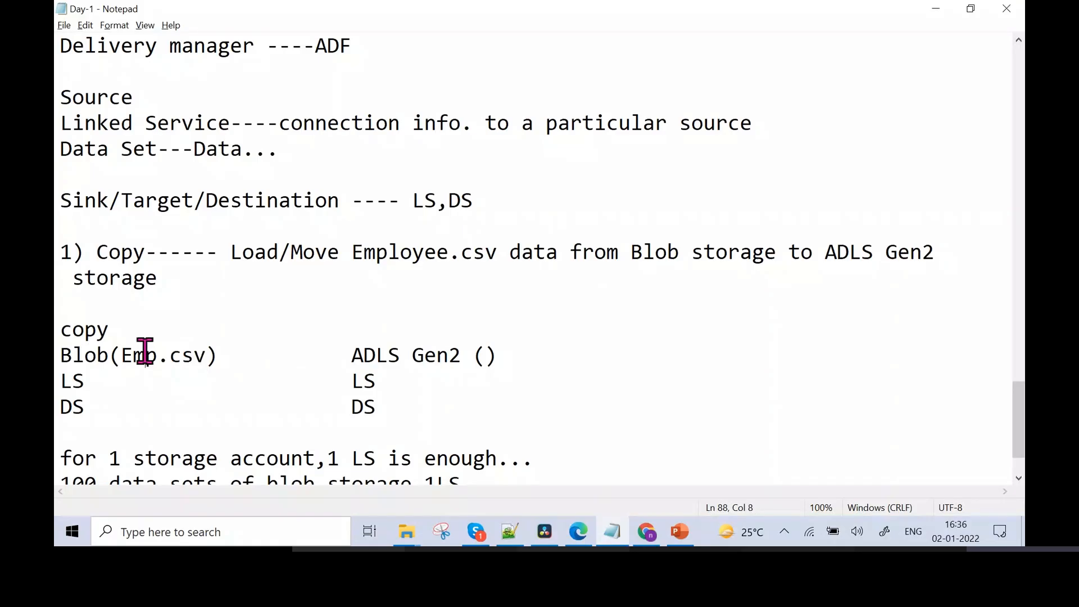
double_click(145, 353)
click(384, 355)
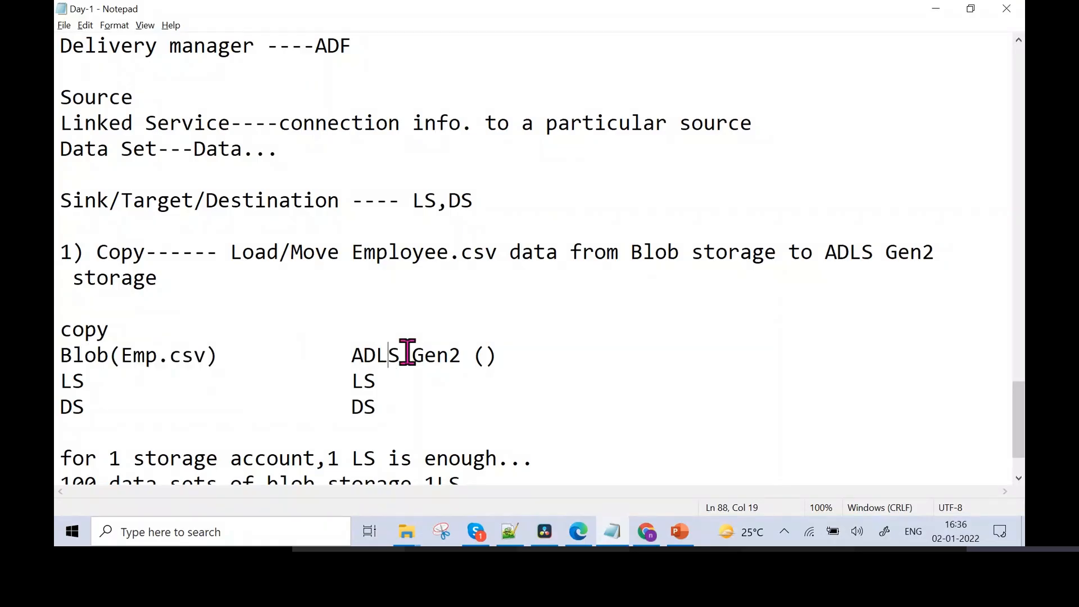
click(483, 355)
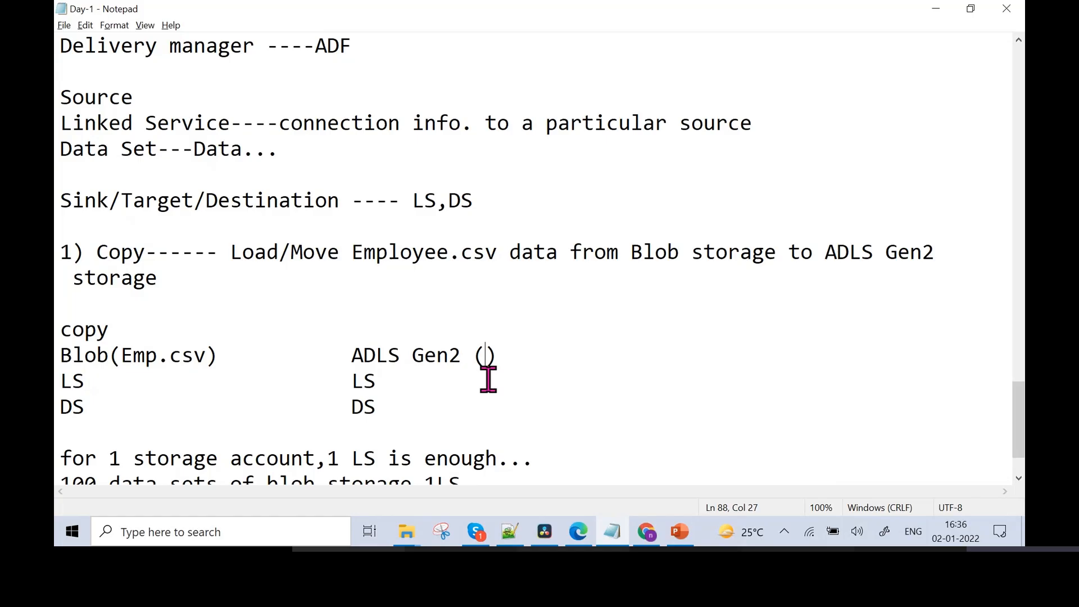
click(426, 402)
key(alt+Tab)
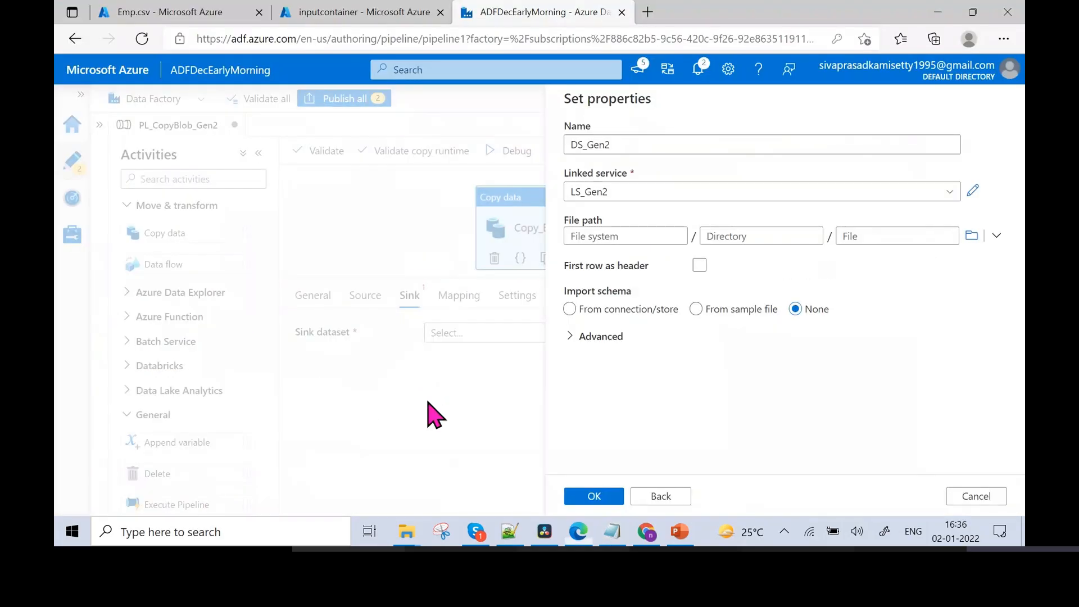
Browse to the 2021 folder in inputcontainer as DS_Gen2's file path, set schema import to None and create the dataset
click(972, 236)
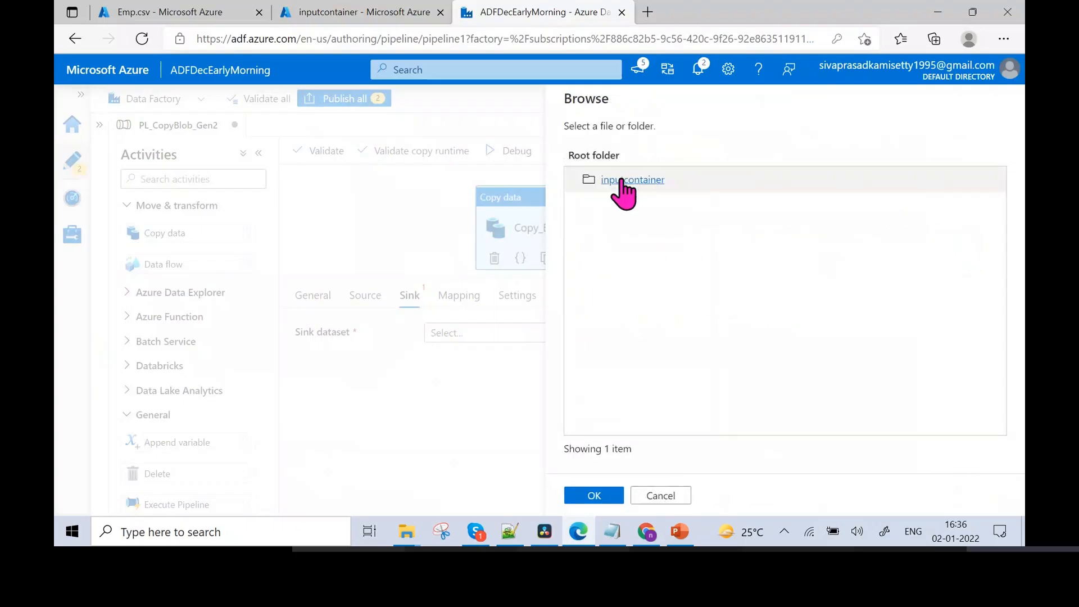
click(622, 180)
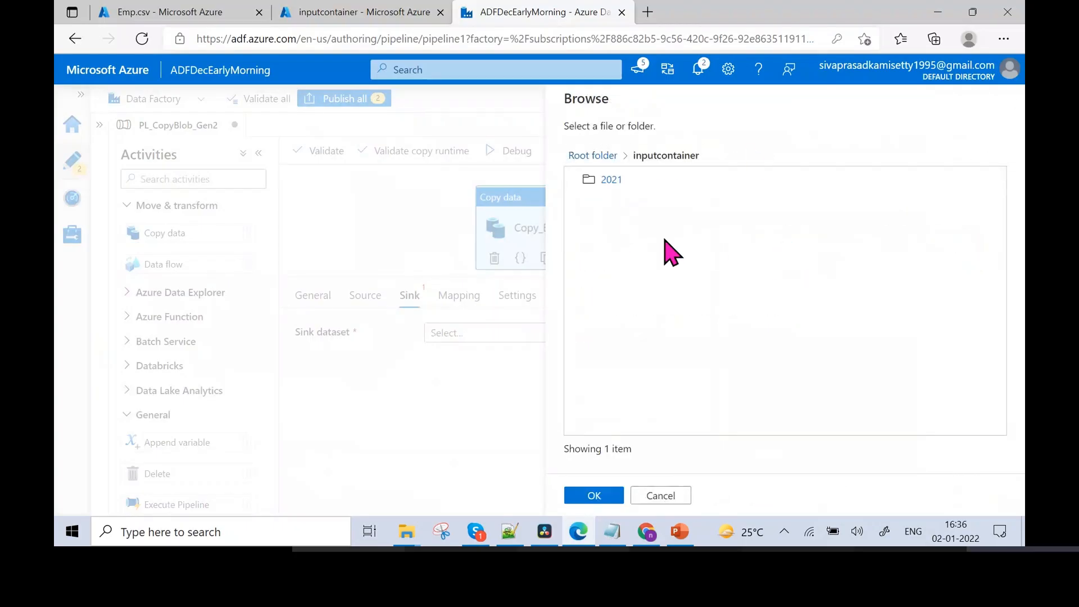
click(605, 183)
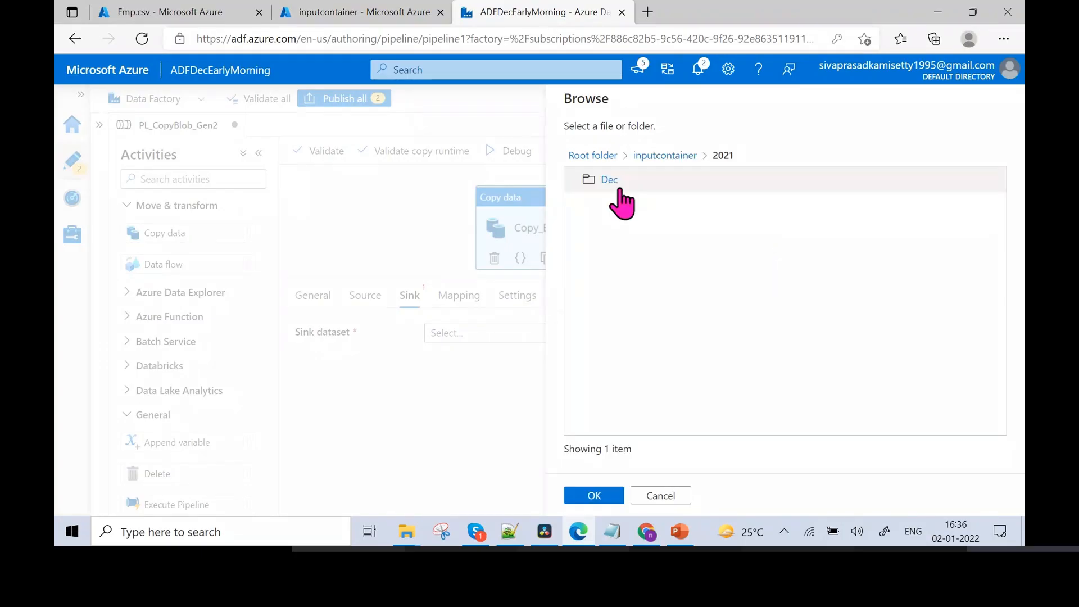
click(618, 186)
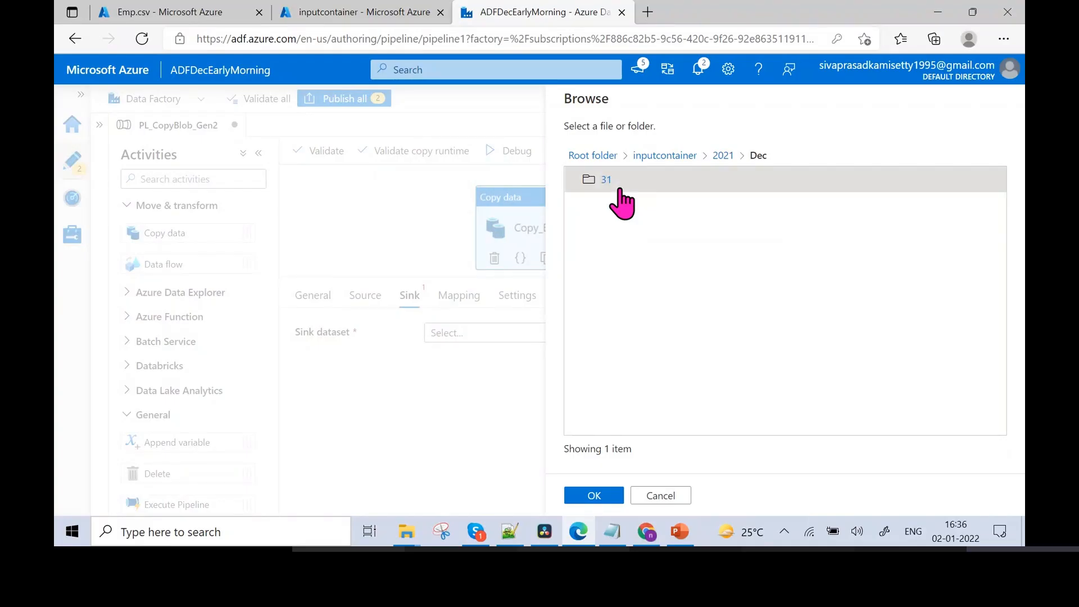
click(724, 156)
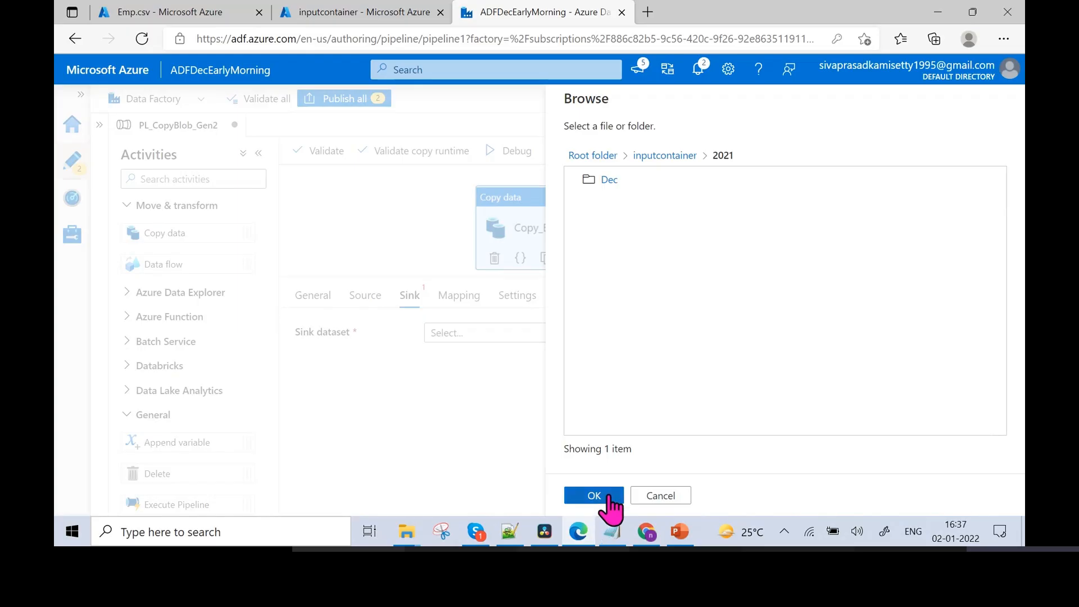
click(594, 496)
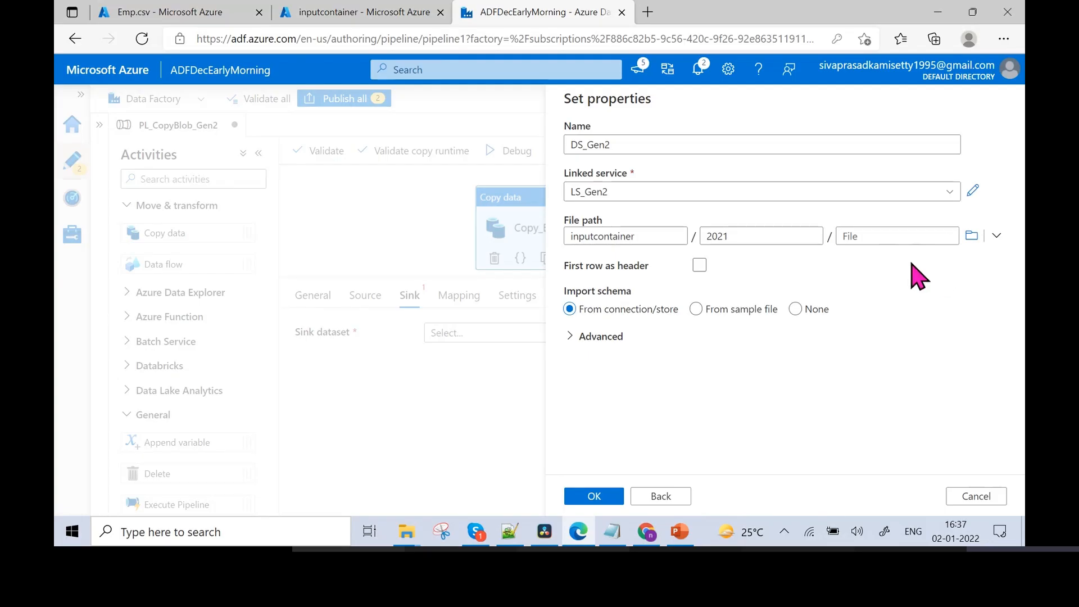
click(800, 313)
click(591, 513)
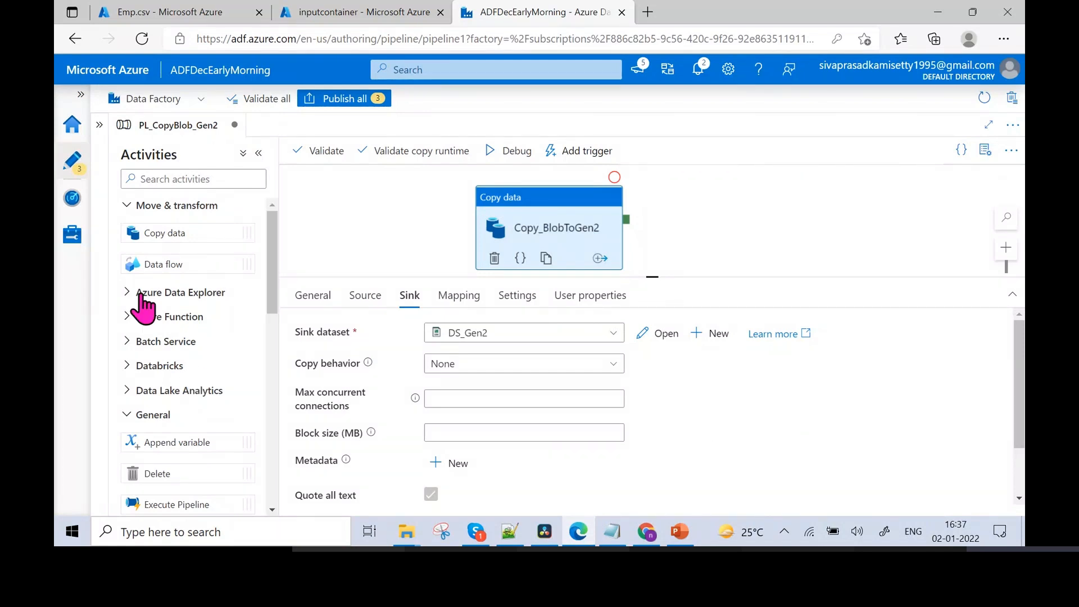
Review which source and sink datasets the Copy_BlobToGen2 activity uses
click(371, 296)
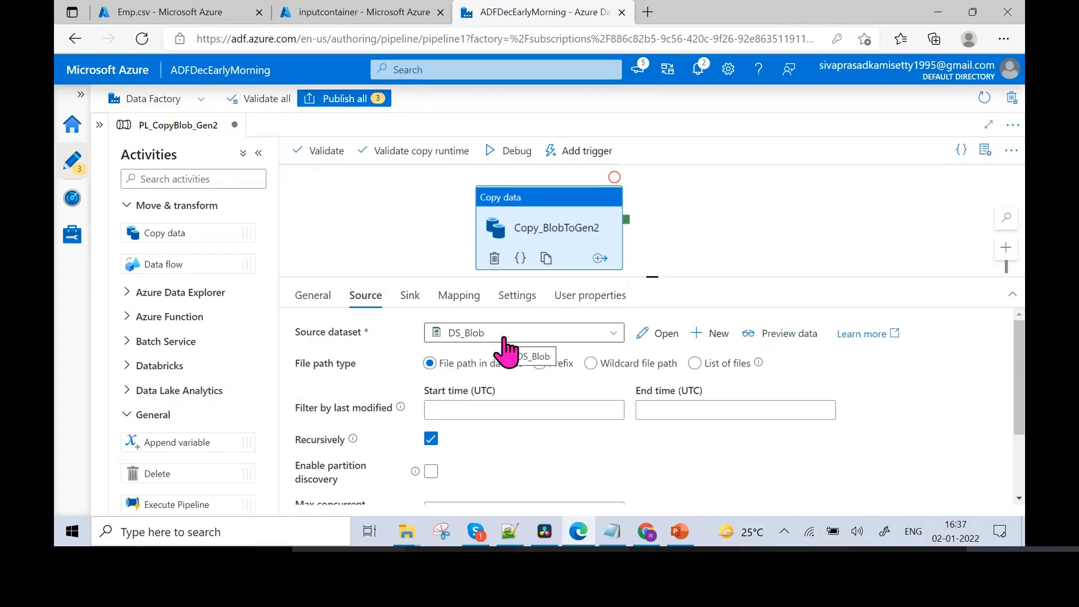
click(410, 295)
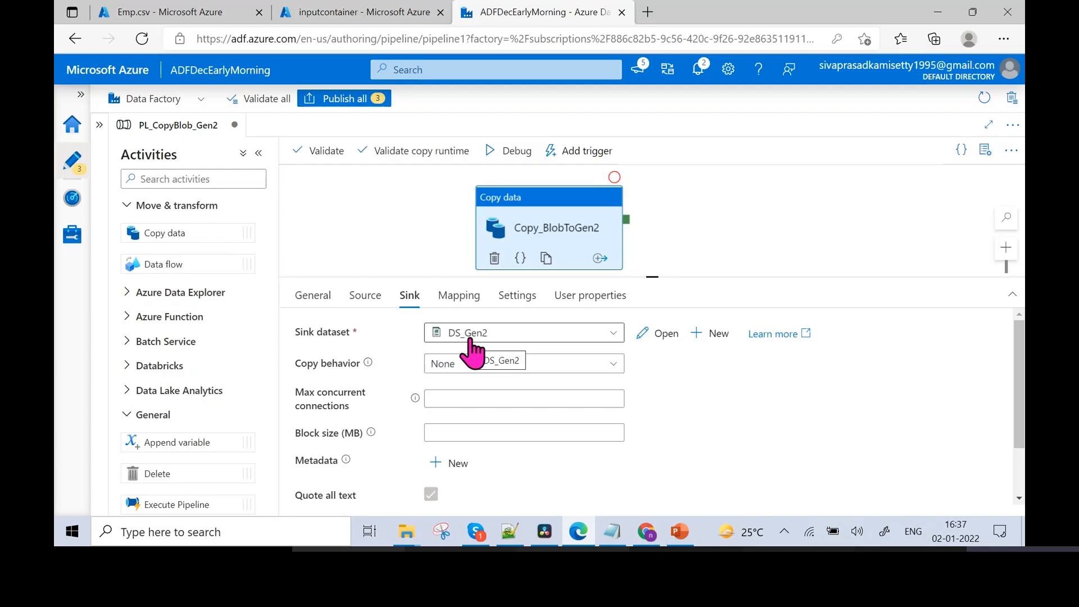
click(367, 296)
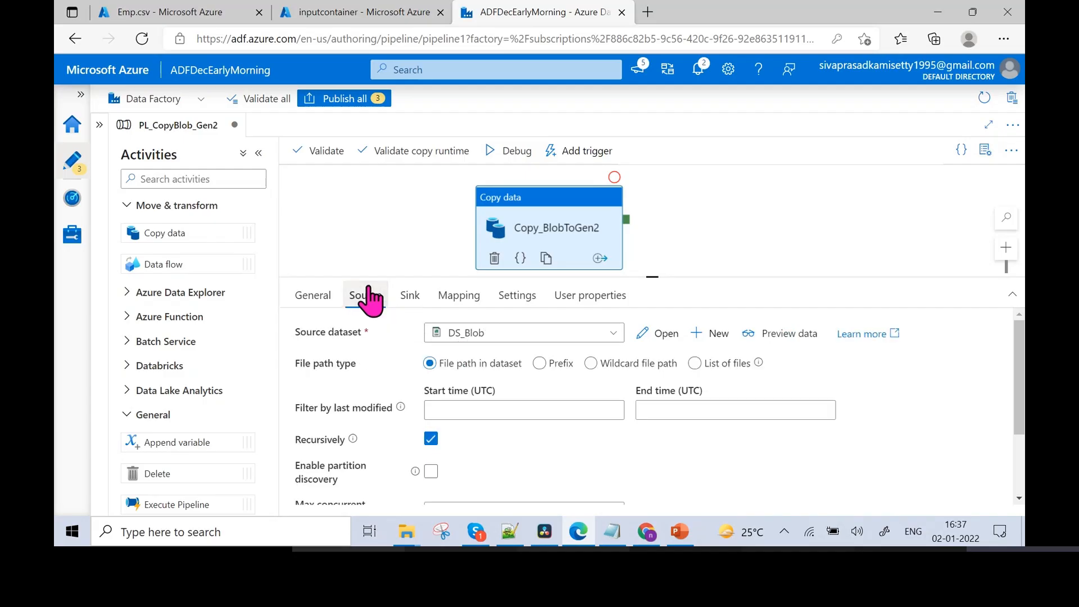
click(407, 296)
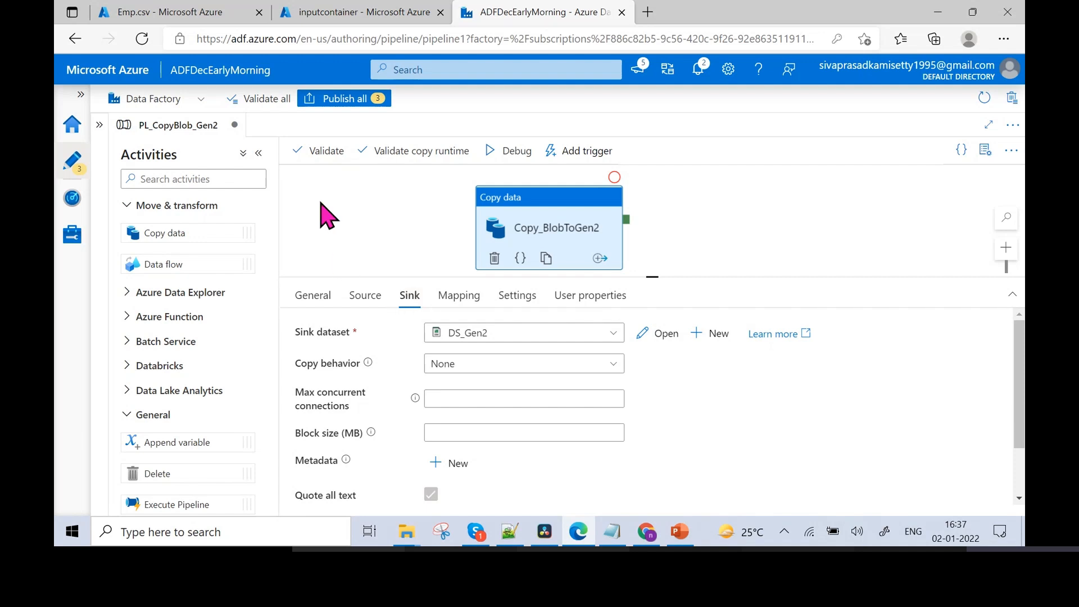
Validate the PL_CopyBlob_Gen2 pipeline and execute a debug run of it
click(322, 158)
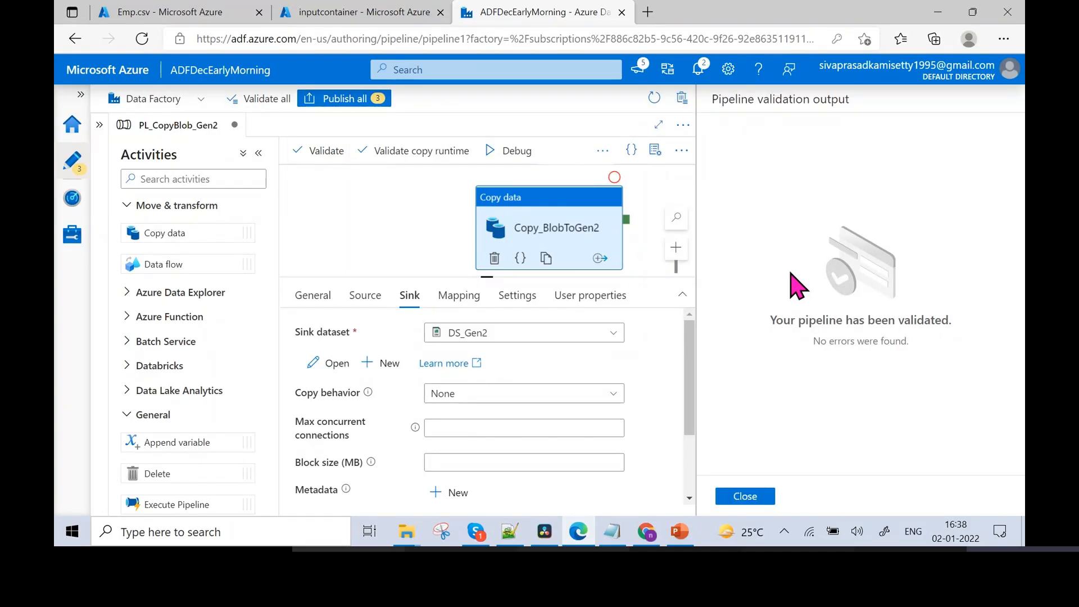
click(746, 497)
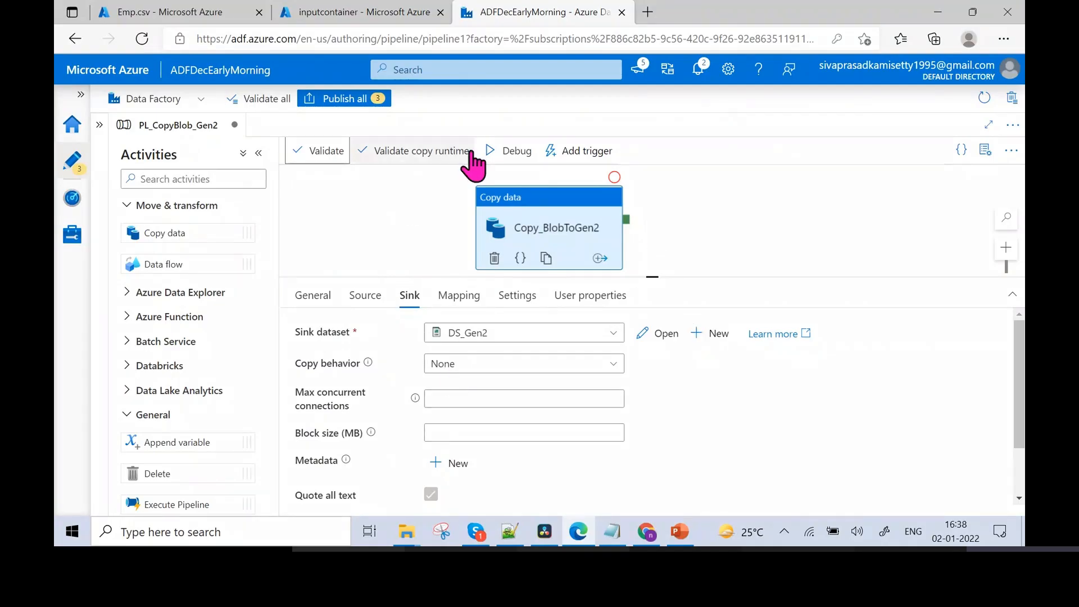
click(509, 151)
click(510, 150)
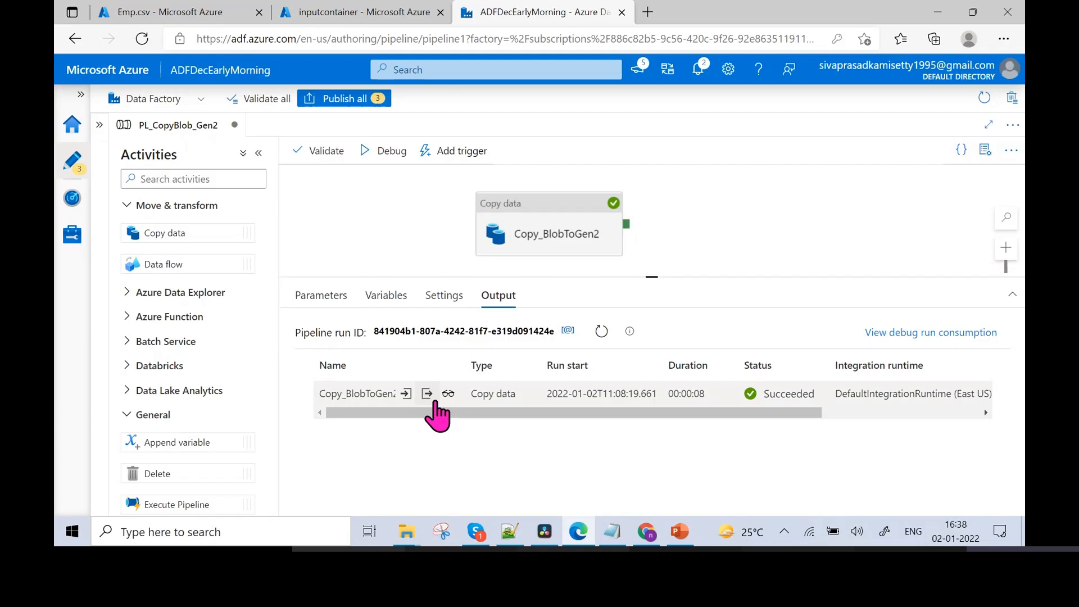
Examine the output and input JSON of the Copy_BlobToGen2 debug run
click(427, 393)
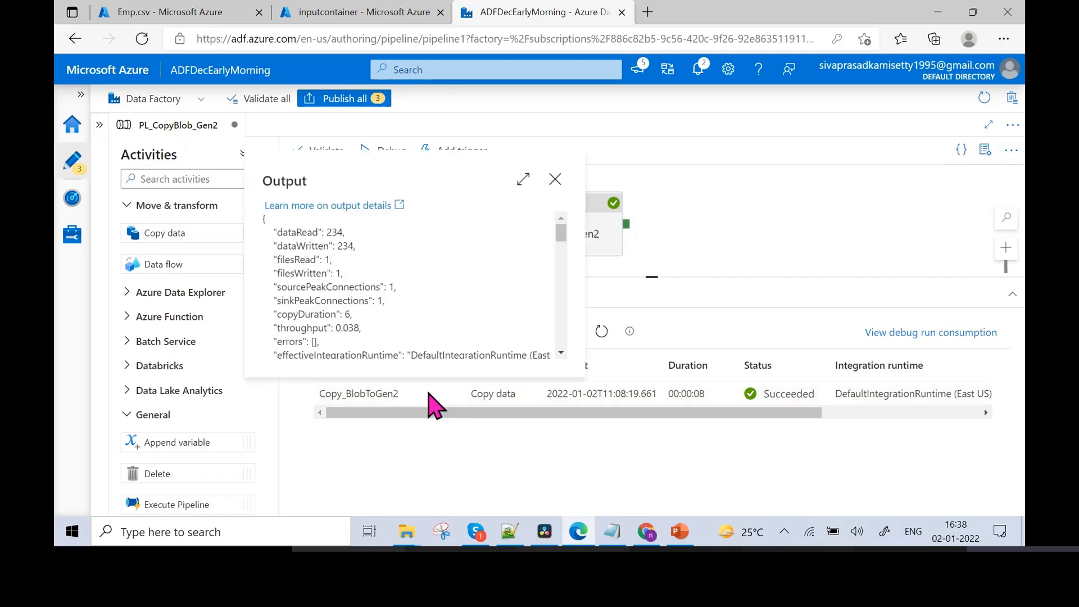
click(556, 179)
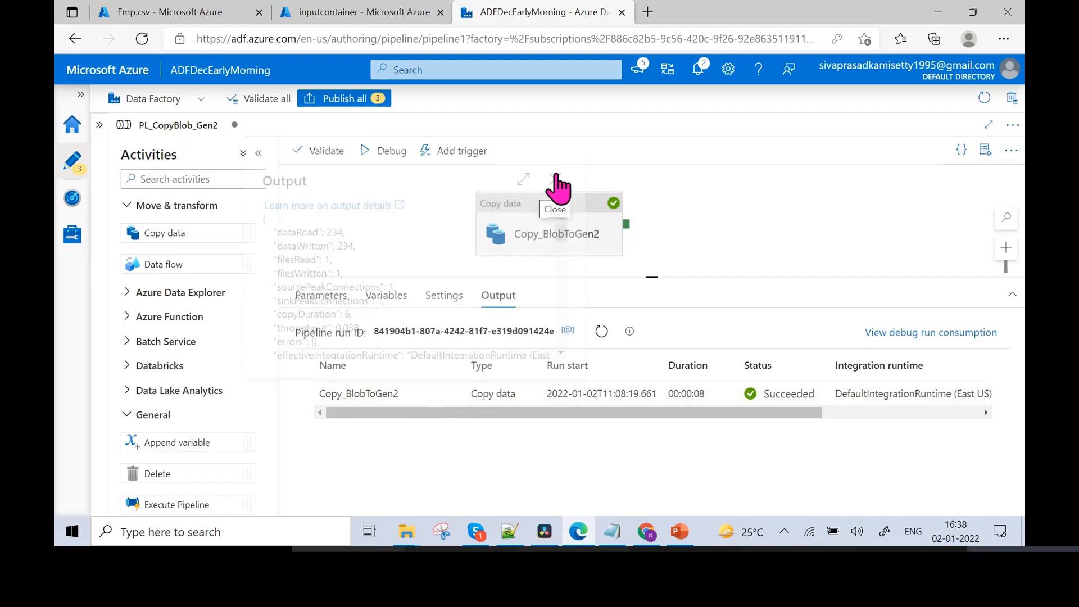
mouse_move(418, 401)
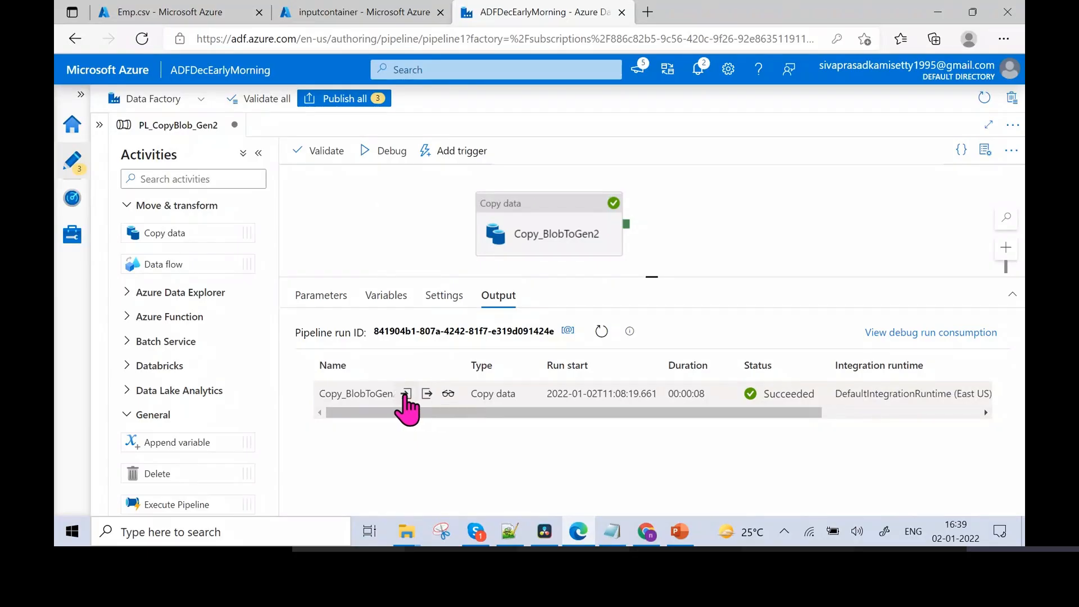
click(406, 393)
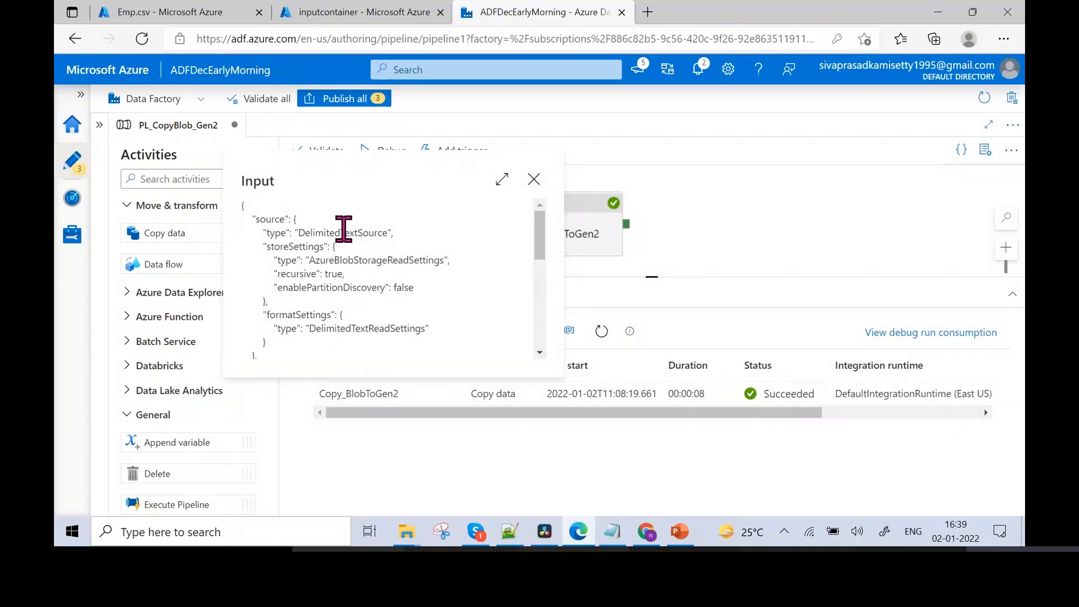
drag(548, 254, 527, 194)
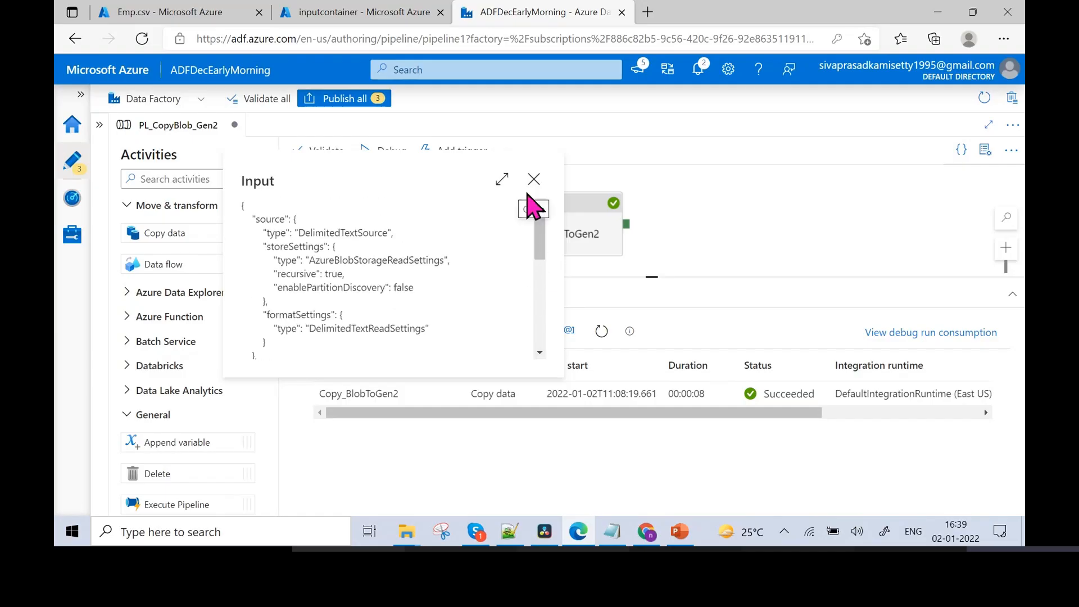
click(533, 183)
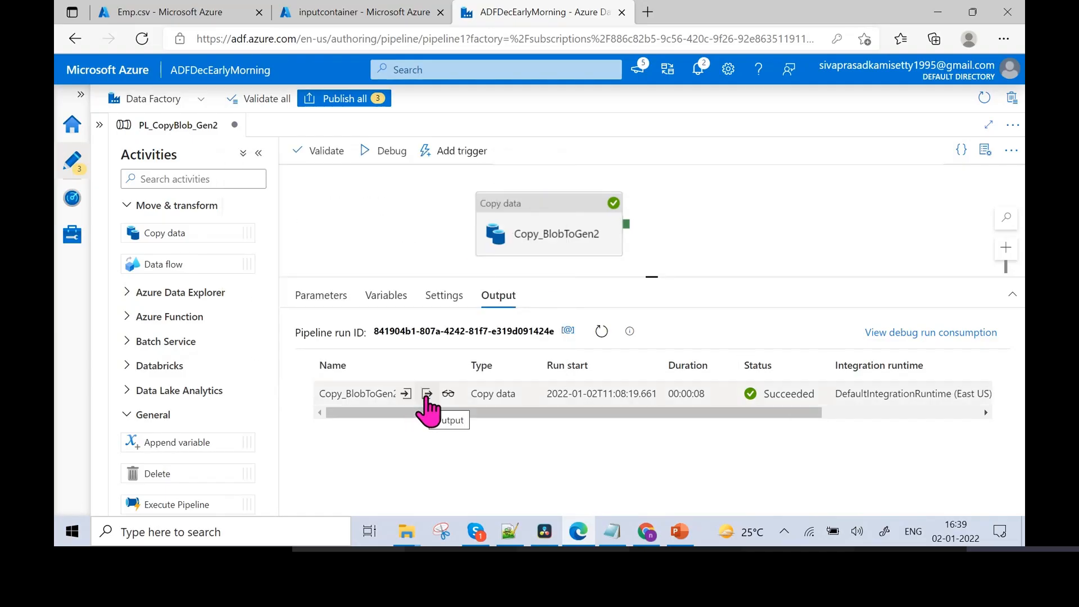
Reopen the Copy_BlobToGen2 run's output JSON, check the files read and written entries, and close it
click(427, 394)
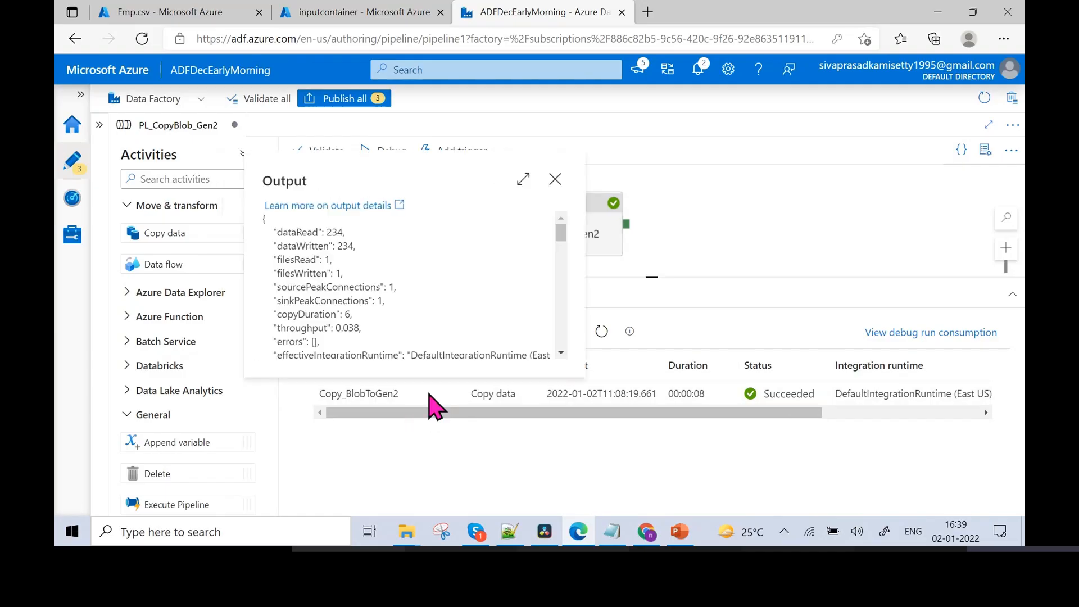
drag(299, 260, 351, 278)
click(303, 272)
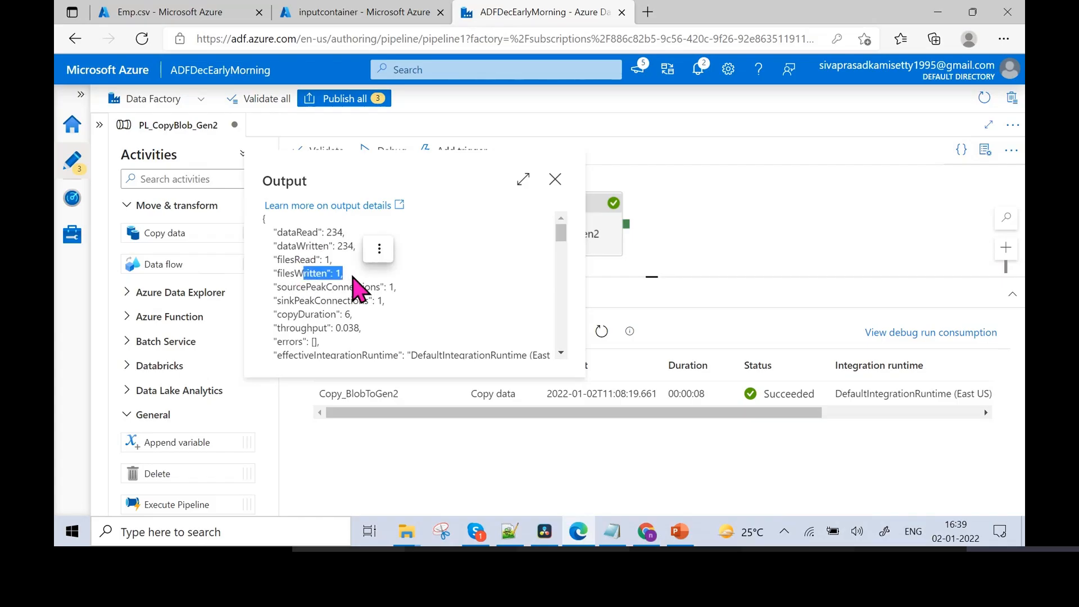
click(379, 249)
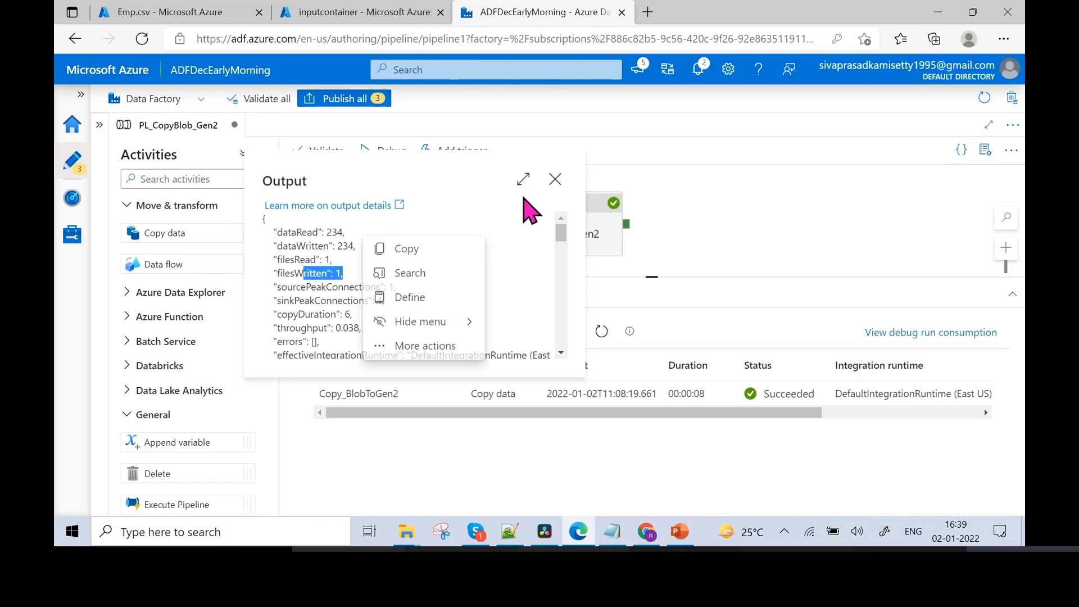
click(555, 179)
Open the copy run's details and compare the data read from Blob storage with the data written to Data Lake Storage Gen2
mouse_move(462, 399)
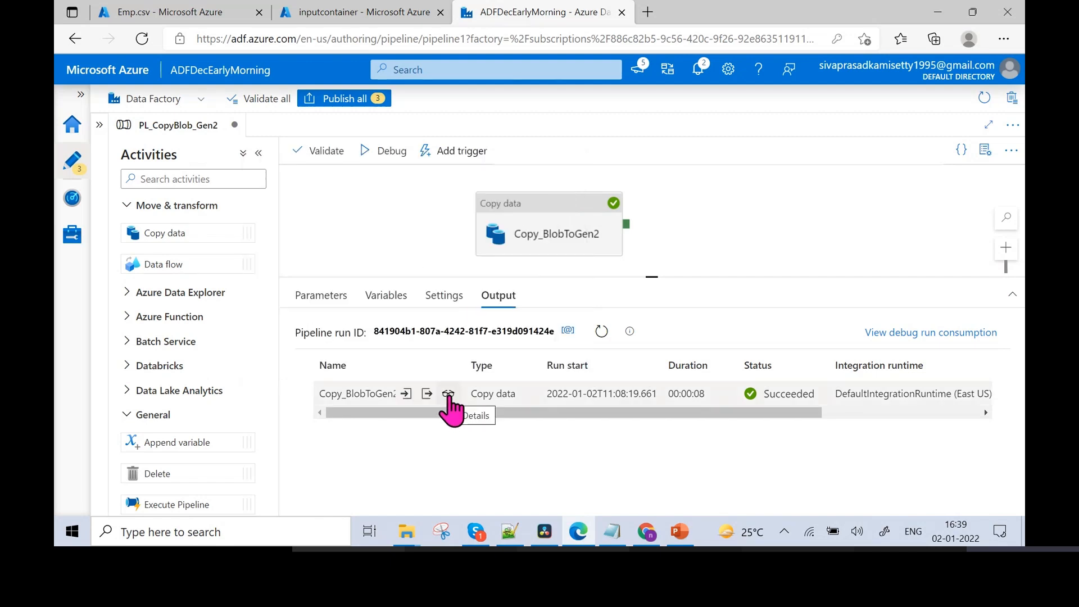
click(448, 394)
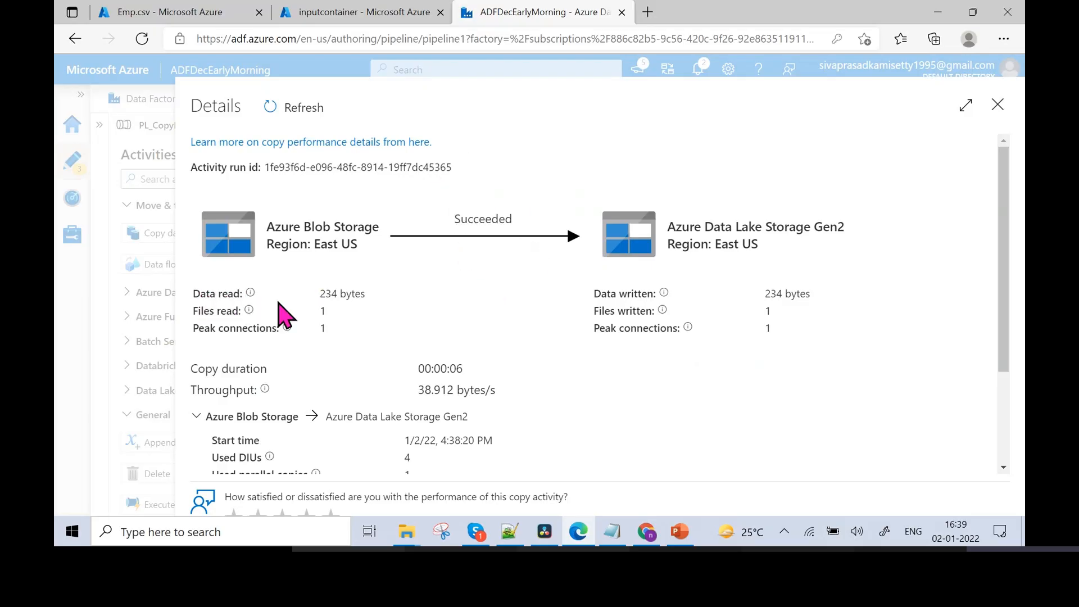
double_click(339, 288)
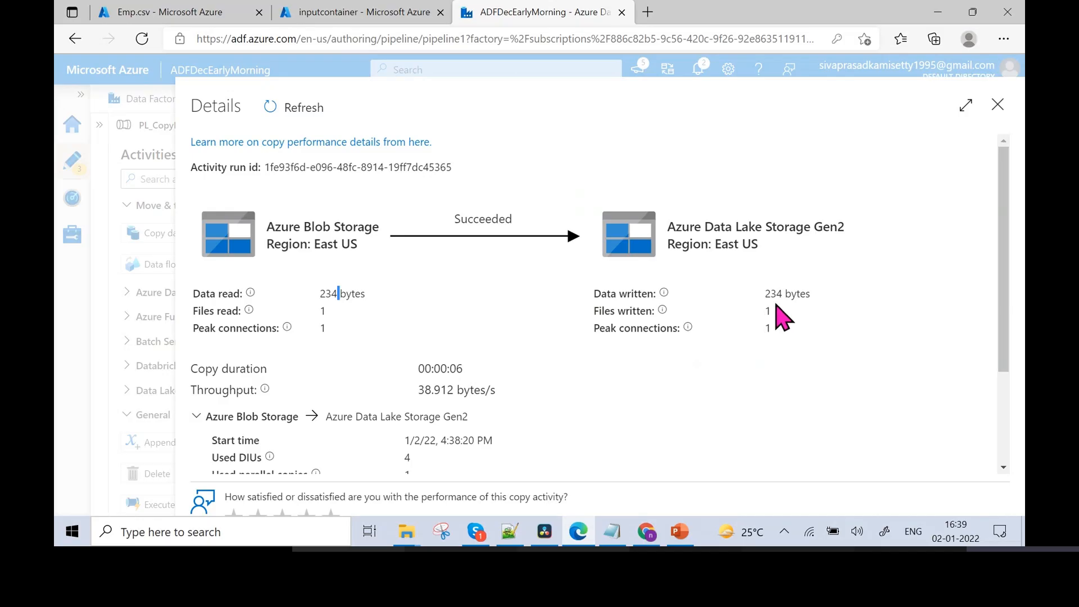
double_click(779, 297)
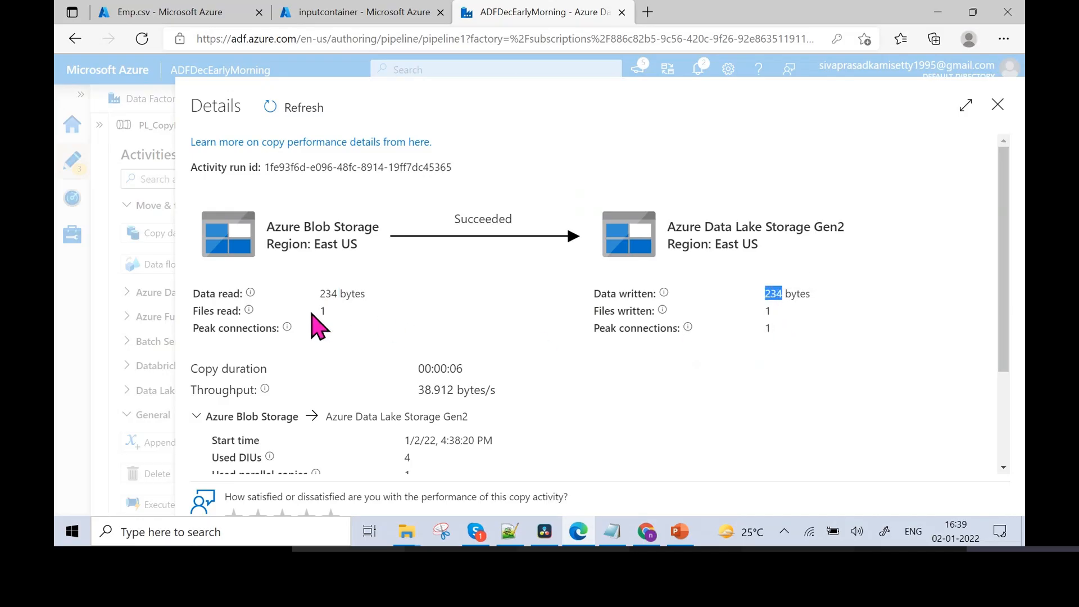
Compare the files read with the files written in the copy run's details, and close the details
drag(311, 314, 355, 321)
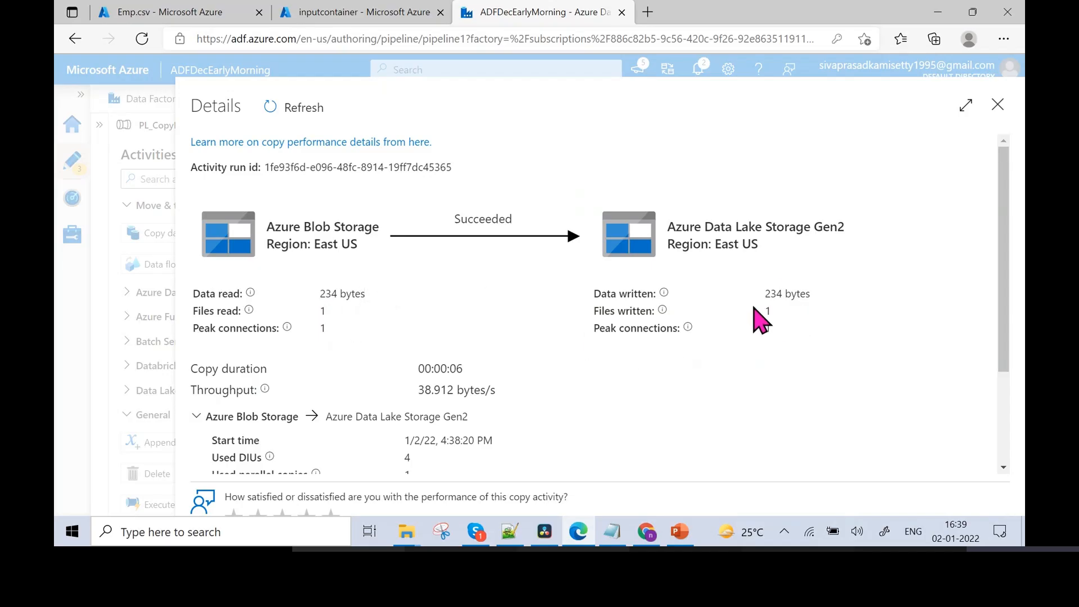
drag(755, 311, 795, 322)
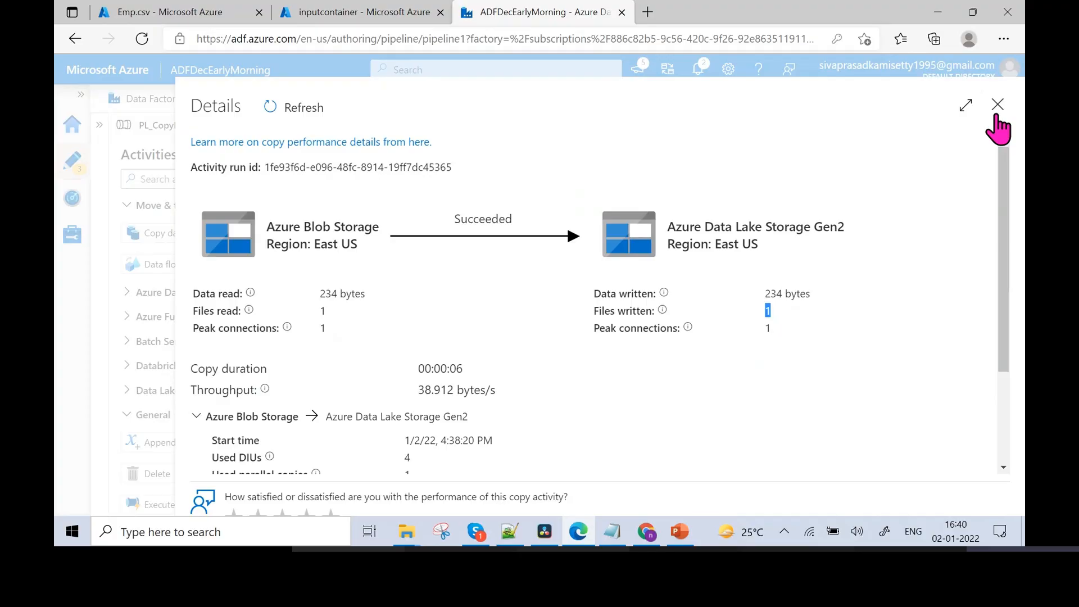
click(998, 105)
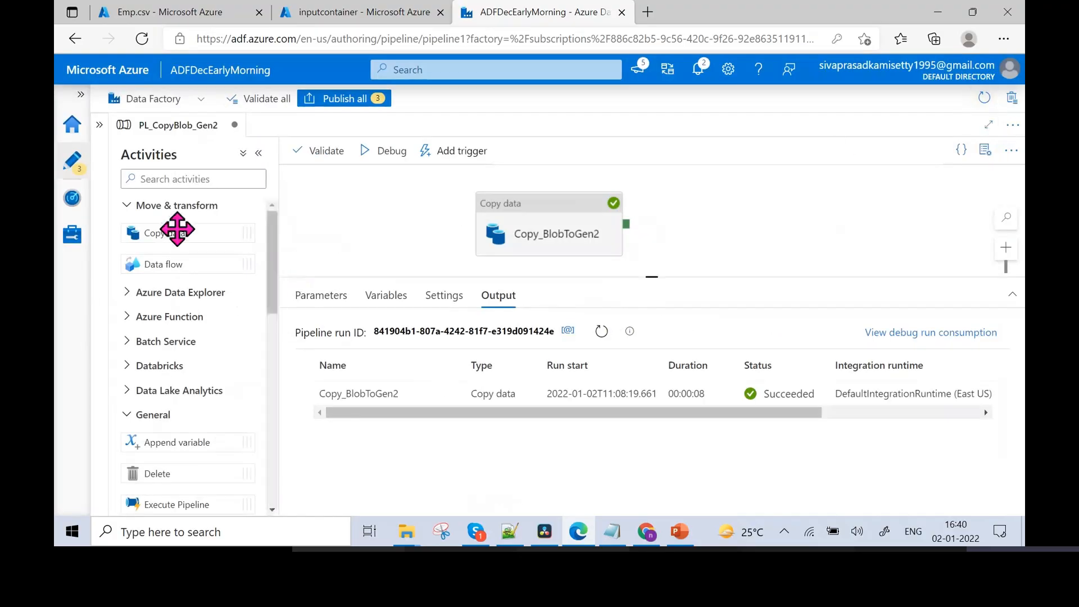
Check the file path of the Copy_BlobToGen2 sink dataset DS_Gen2 and open the matching 2021 folder of inputcontainer in the Azure portal
click(554, 245)
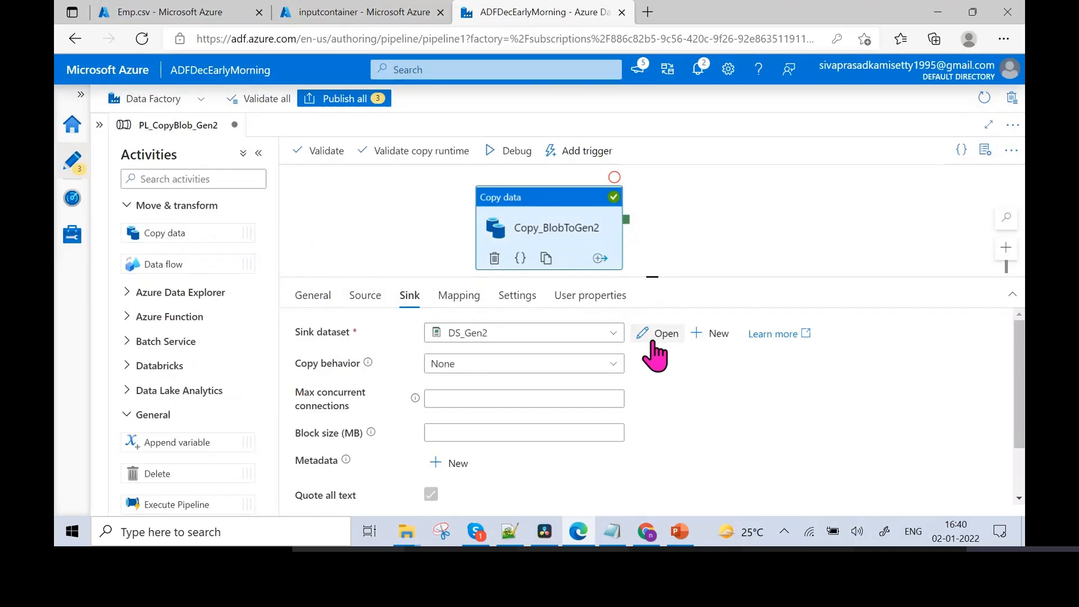
click(657, 335)
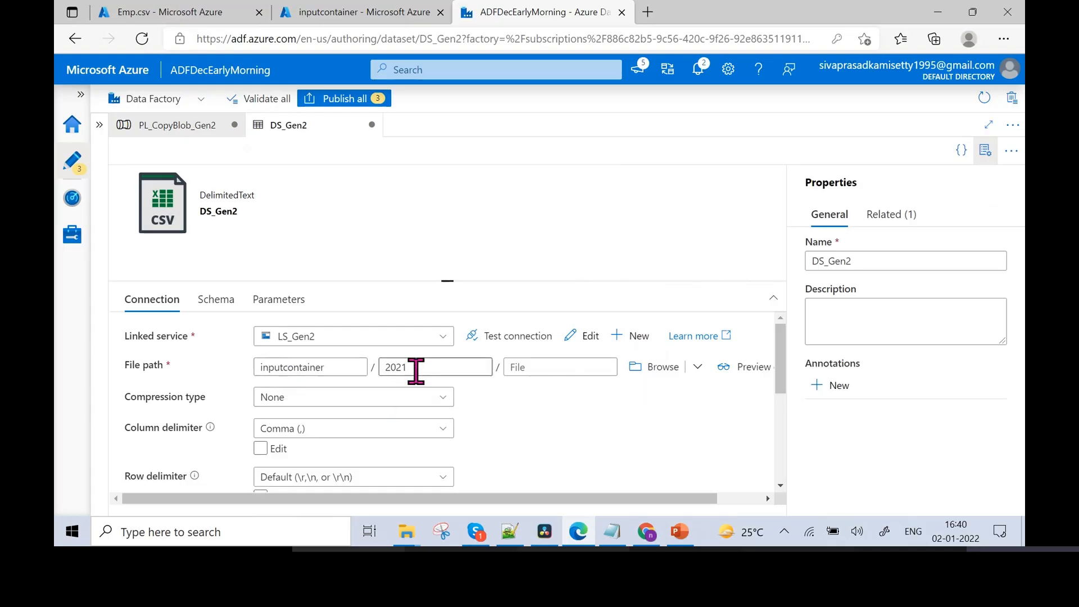
click(377, 12)
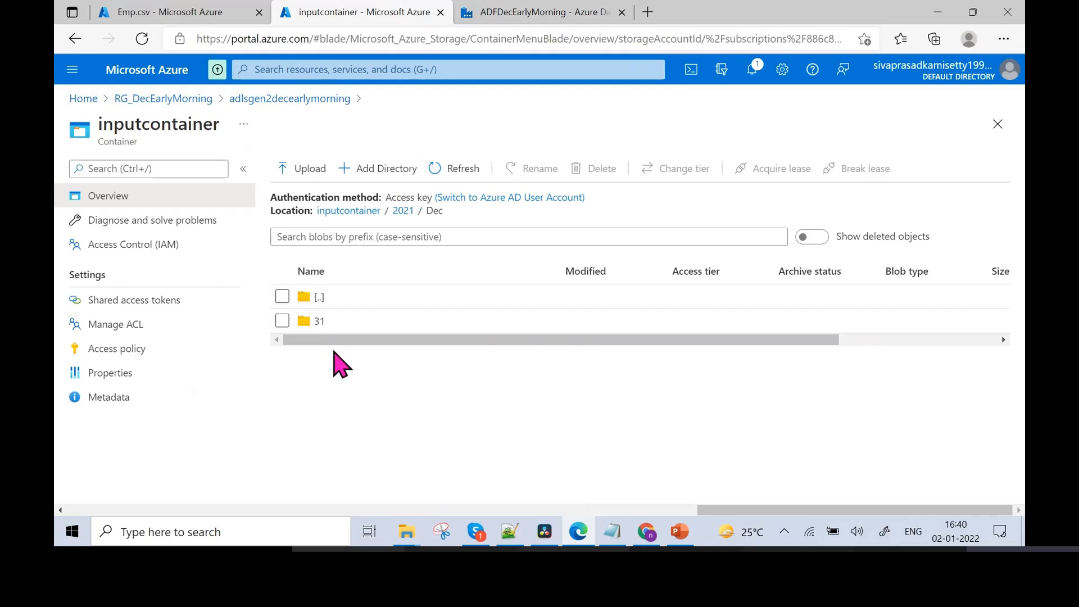
click(404, 212)
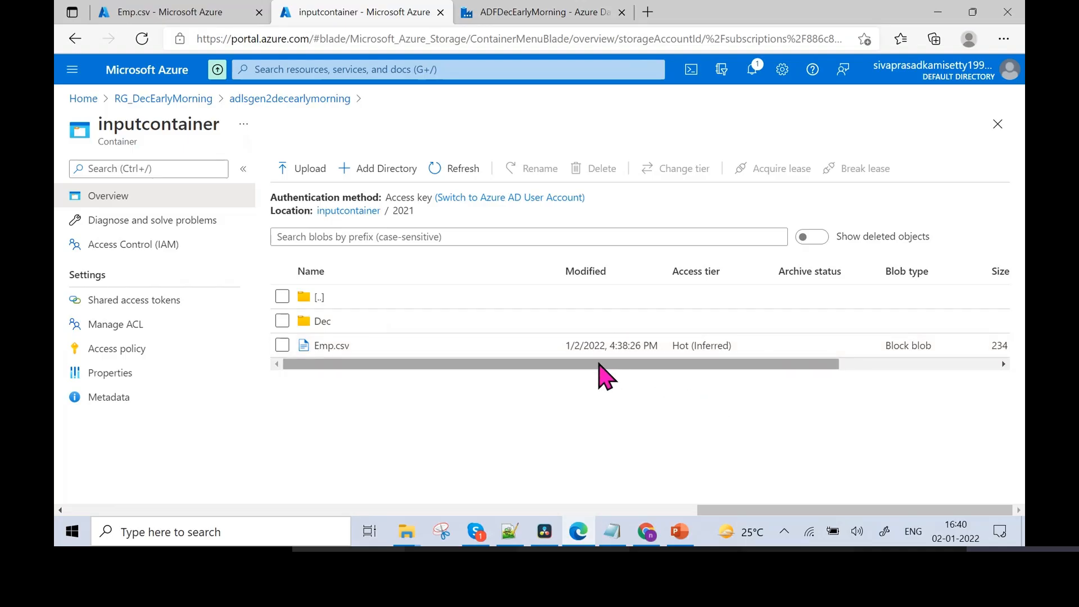
Open the copied Emp.csv in the 2021 folder and examine its contents
click(392, 345)
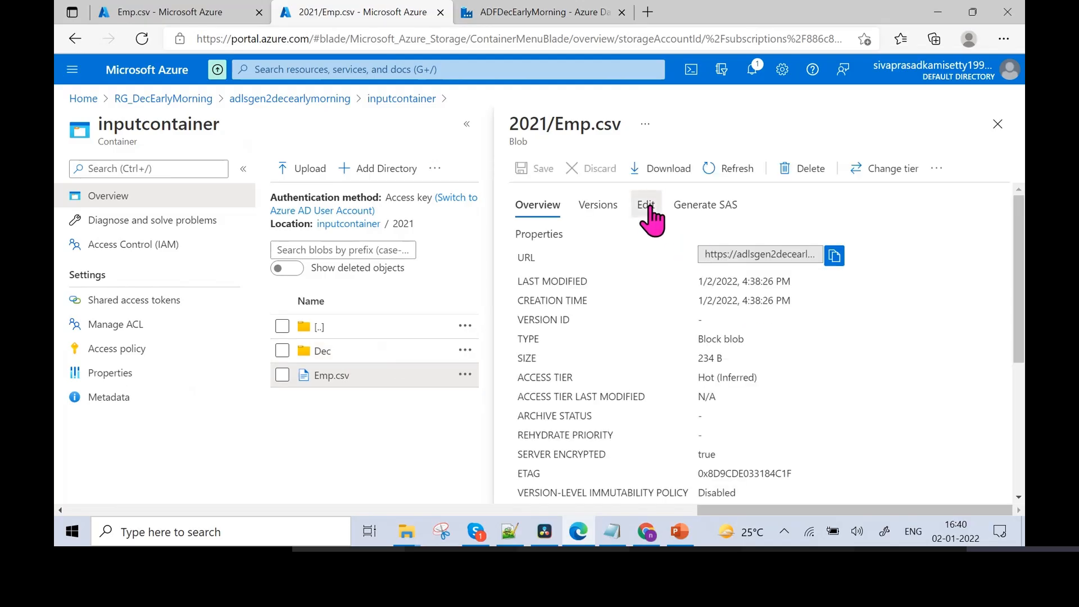
click(651, 209)
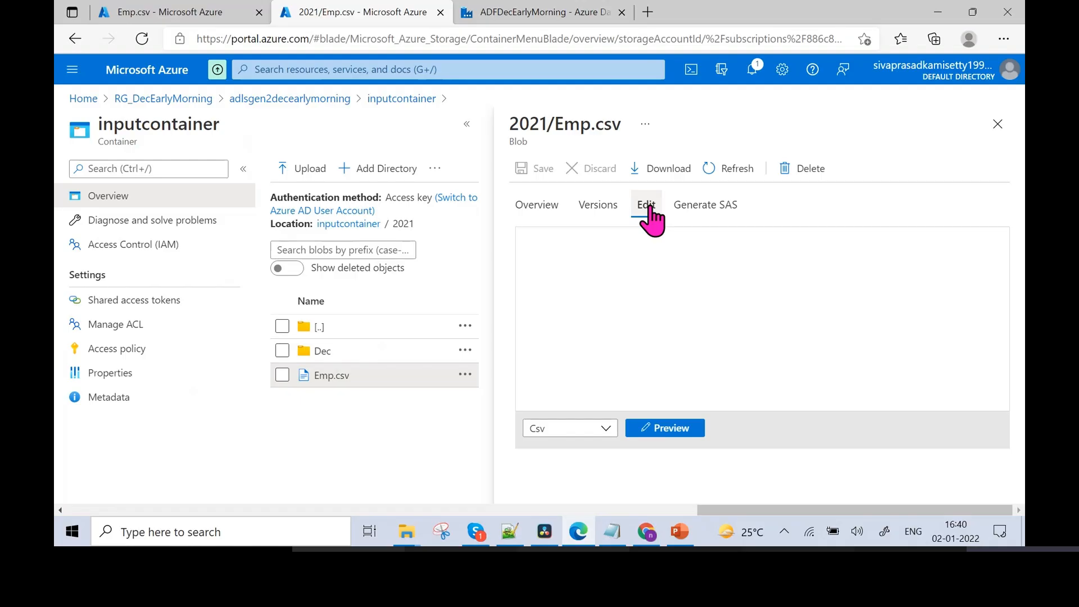
drag(775, 318, 511, 237)
click(723, 340)
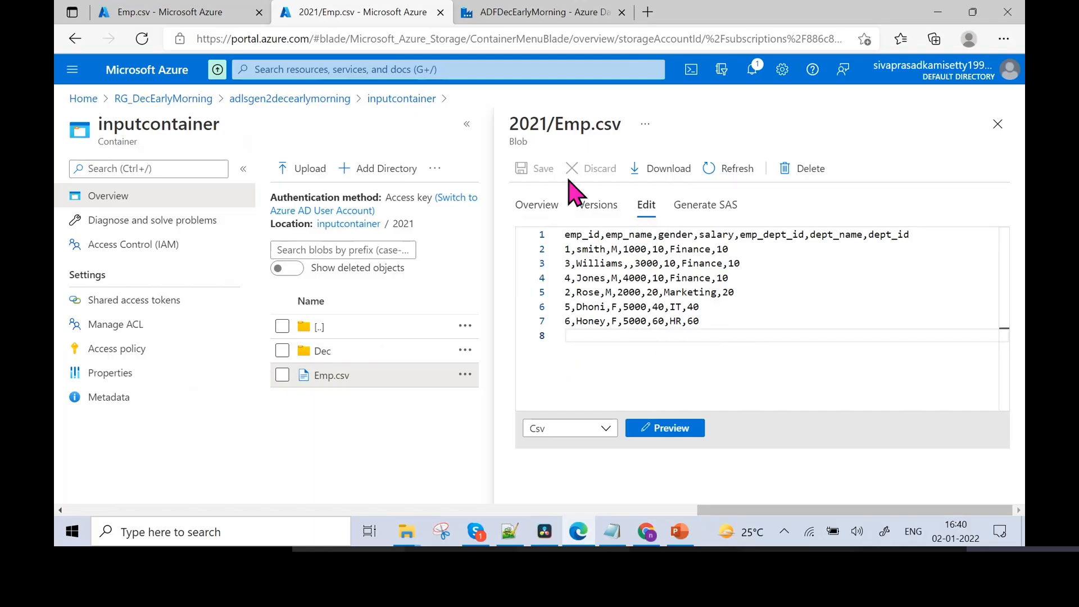
Switch to Azure Data Factory, hide the DS_Gen2 dataset's properties, and return to the PL_CopyBlob_Gen2 pipeline
click(554, 12)
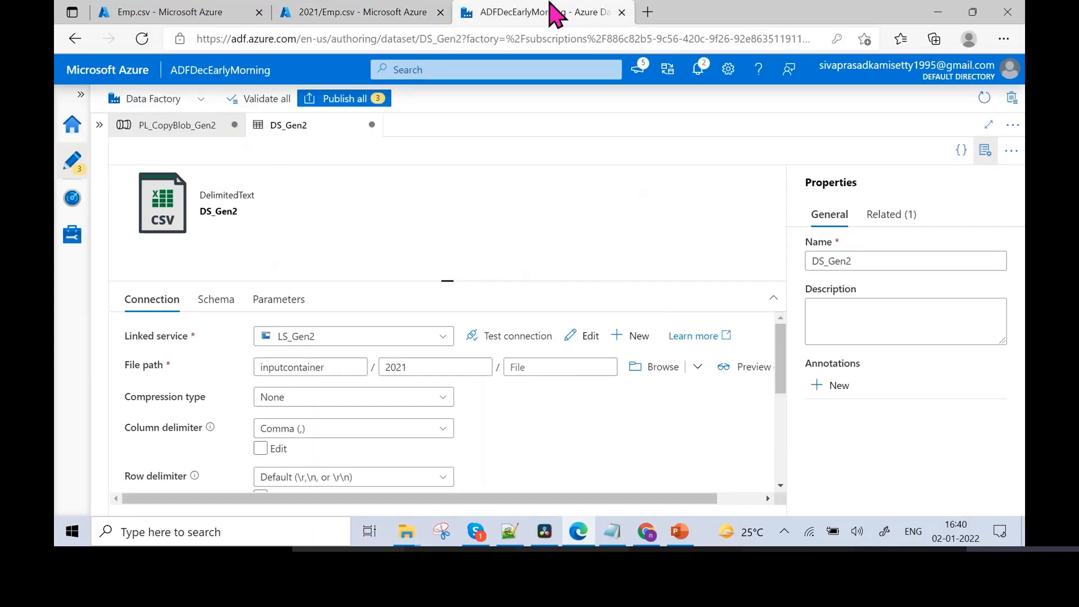
click(986, 151)
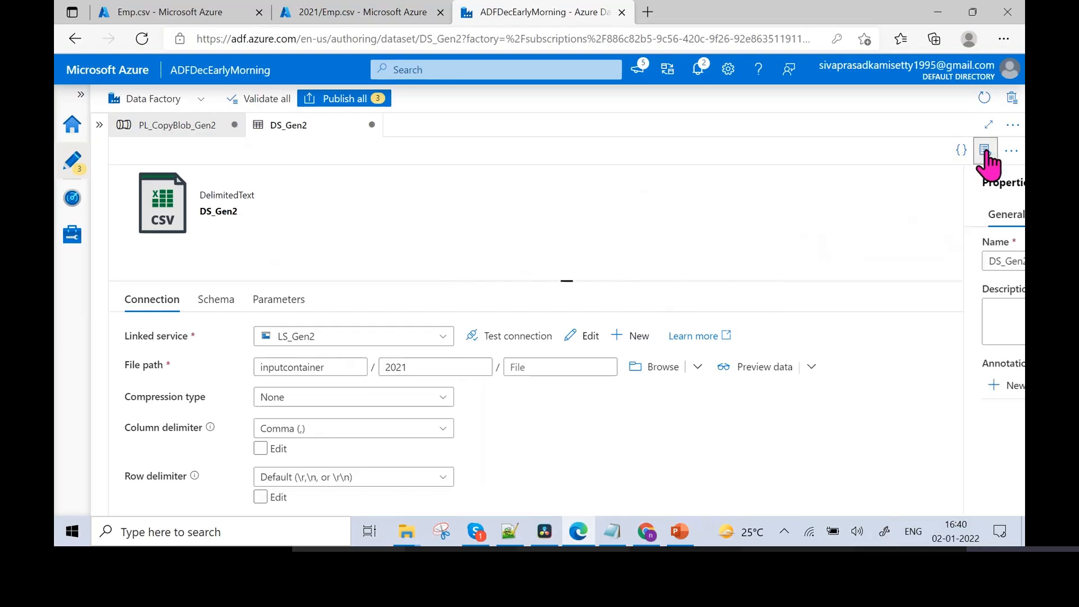
click(180, 126)
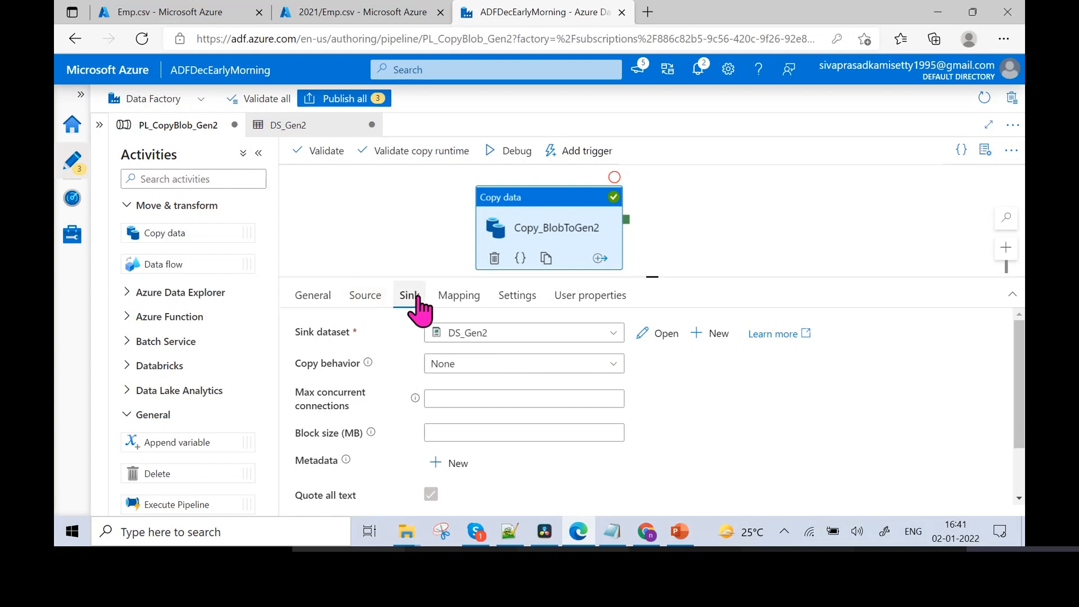
Switch to the Day-1 notes in Notepad and review the linked service and dataset listed for Blob and ADLS Gen2
click(612, 531)
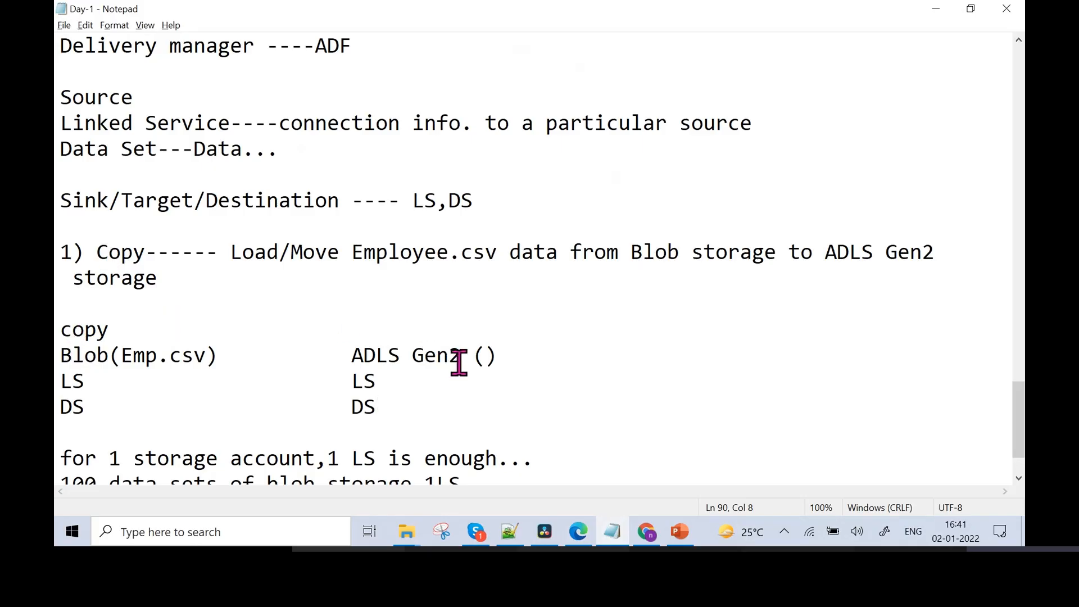
drag(90, 381, 58, 383)
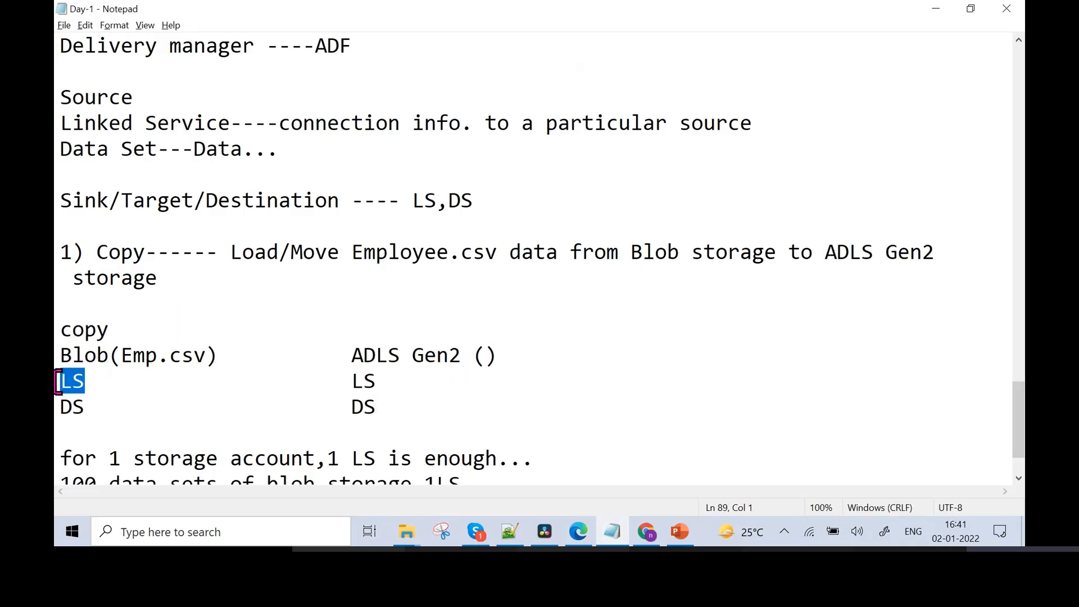
drag(107, 355, 59, 382)
drag(109, 416, 68, 415)
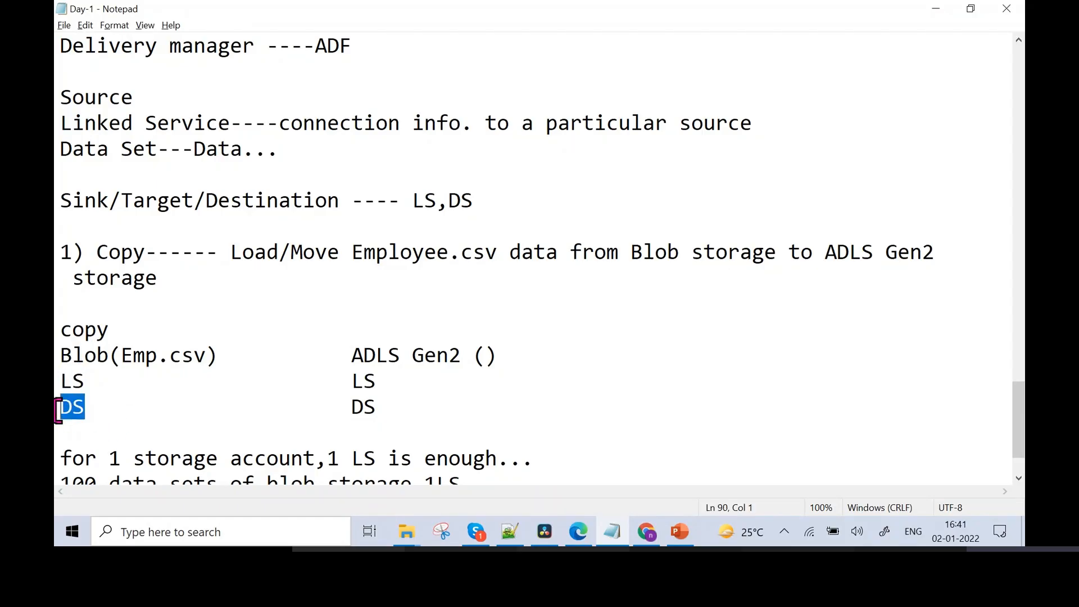
drag(121, 346, 187, 355)
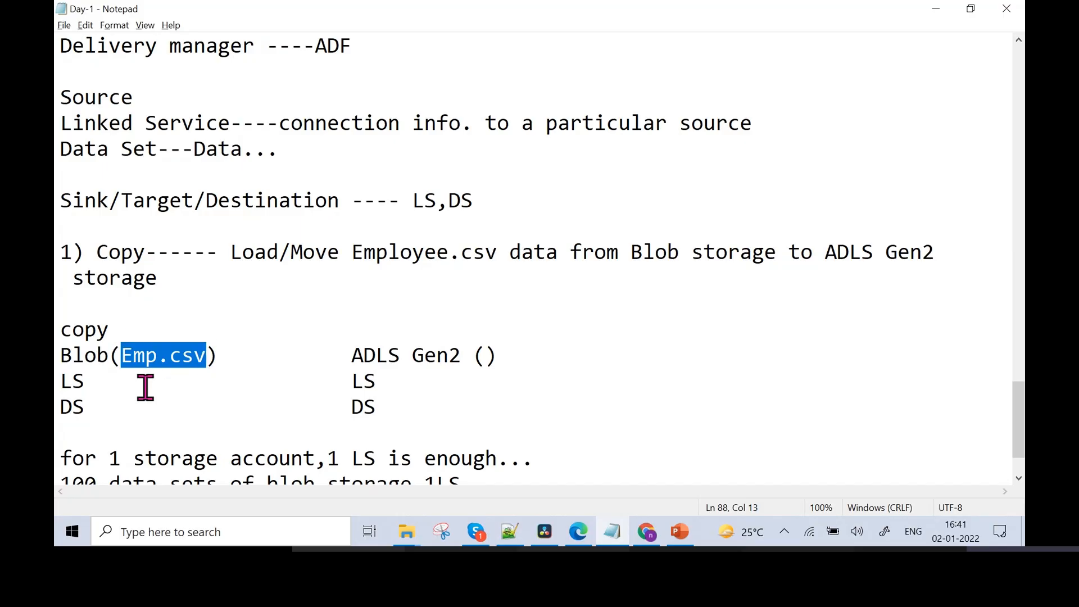
double_click(82, 356)
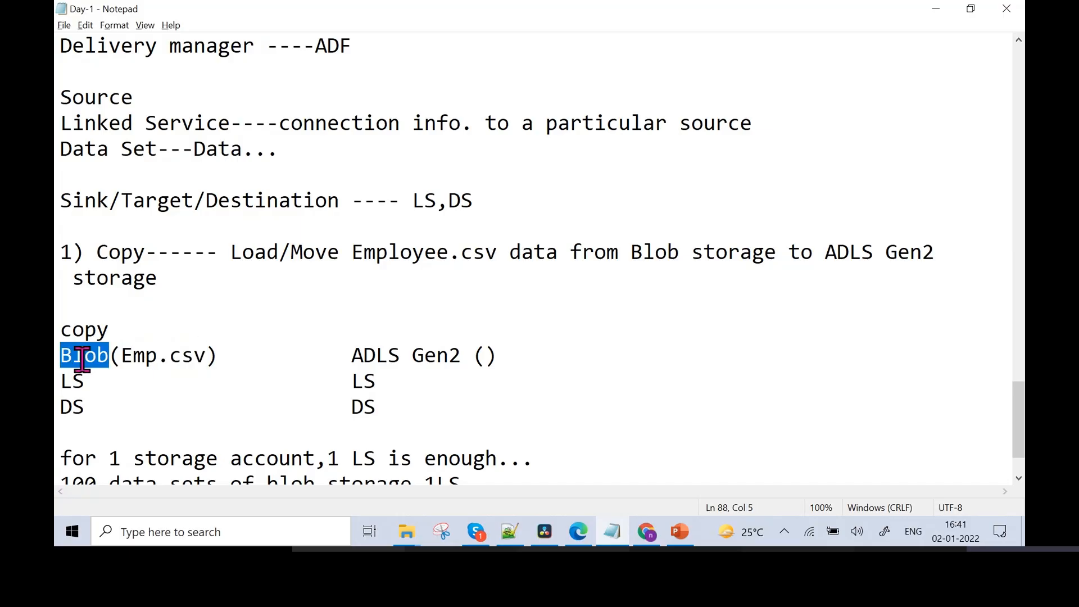
drag(81, 413, 58, 412)
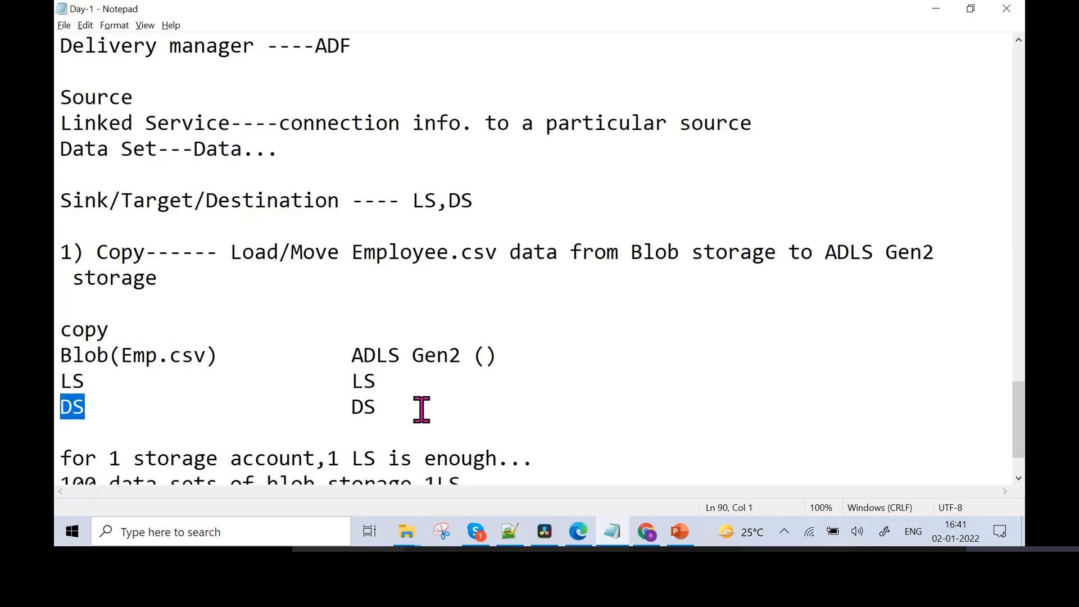
drag(406, 384, 345, 384)
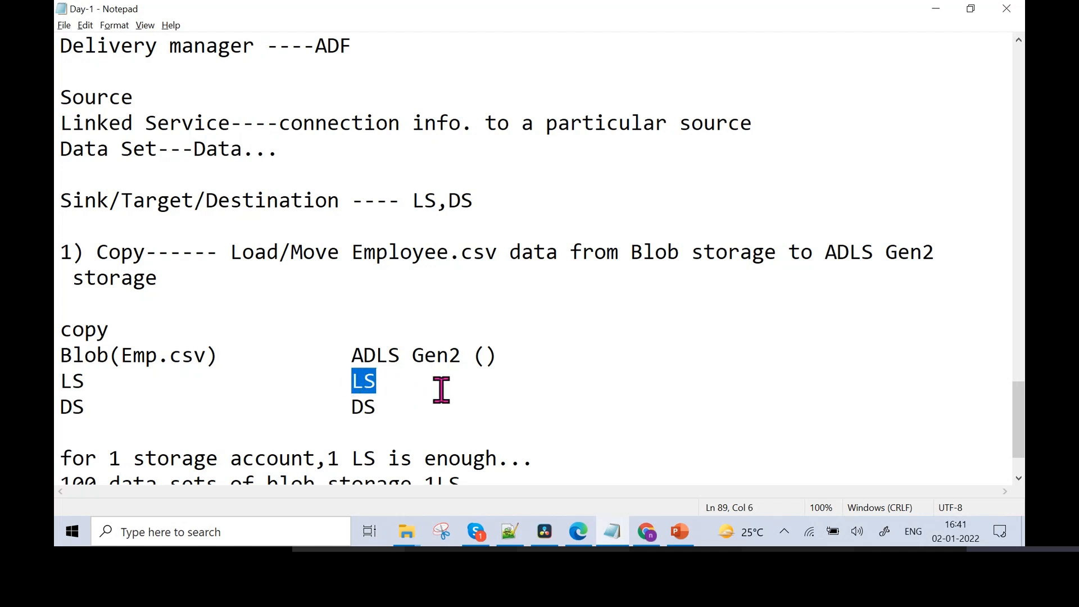
double_click(438, 354)
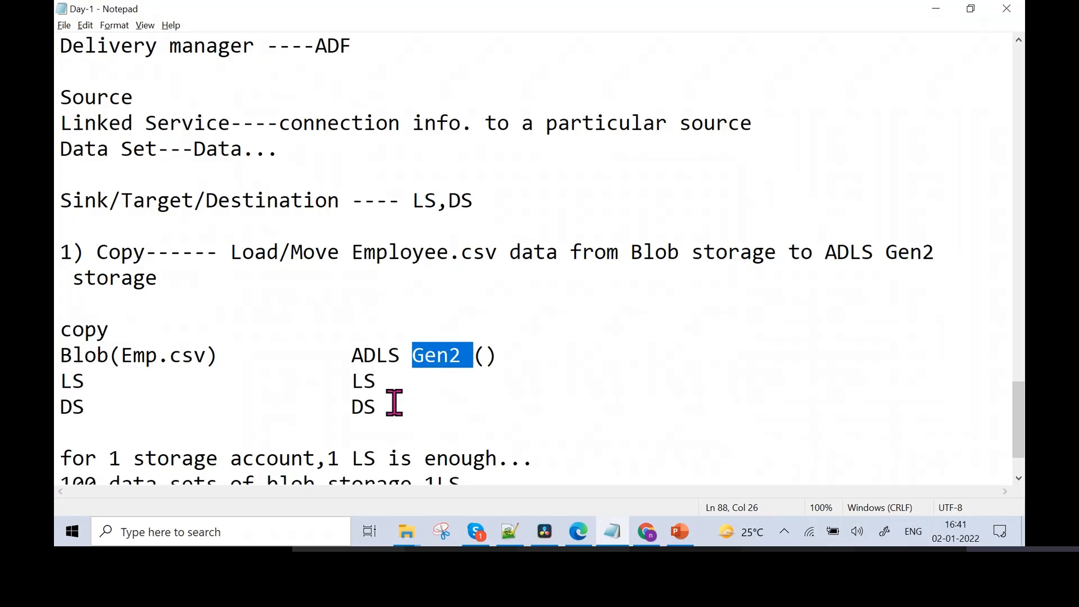
drag(384, 410, 350, 408)
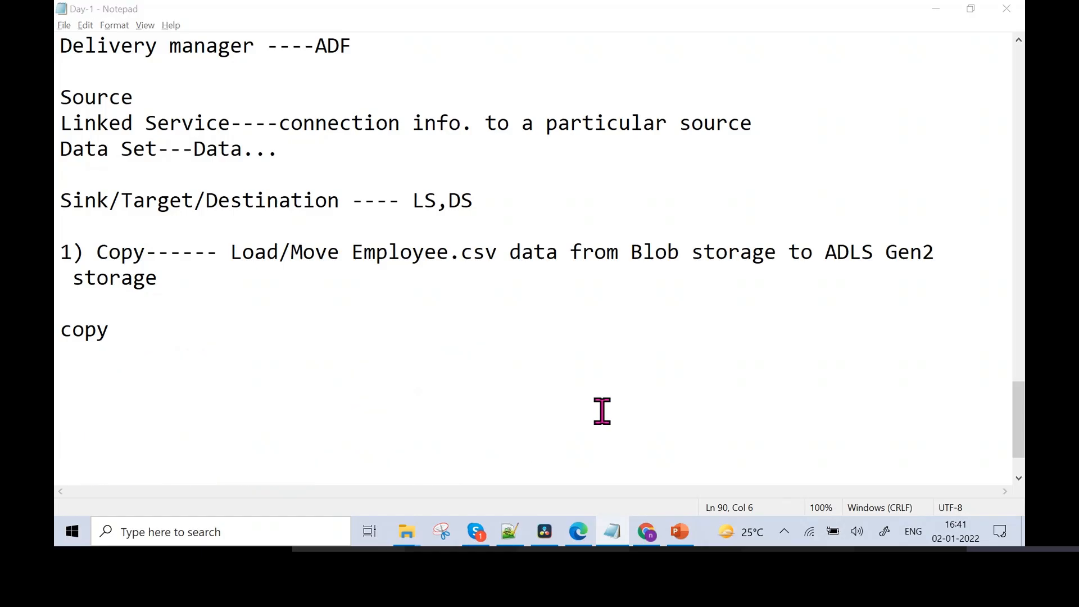
Switch to Azure Data Factory and publish all pending changes: the PL_CopyBlob_Gen2 pipeline and the DS_Blob and DS_Gen2 datasets
key(alt+Tab)
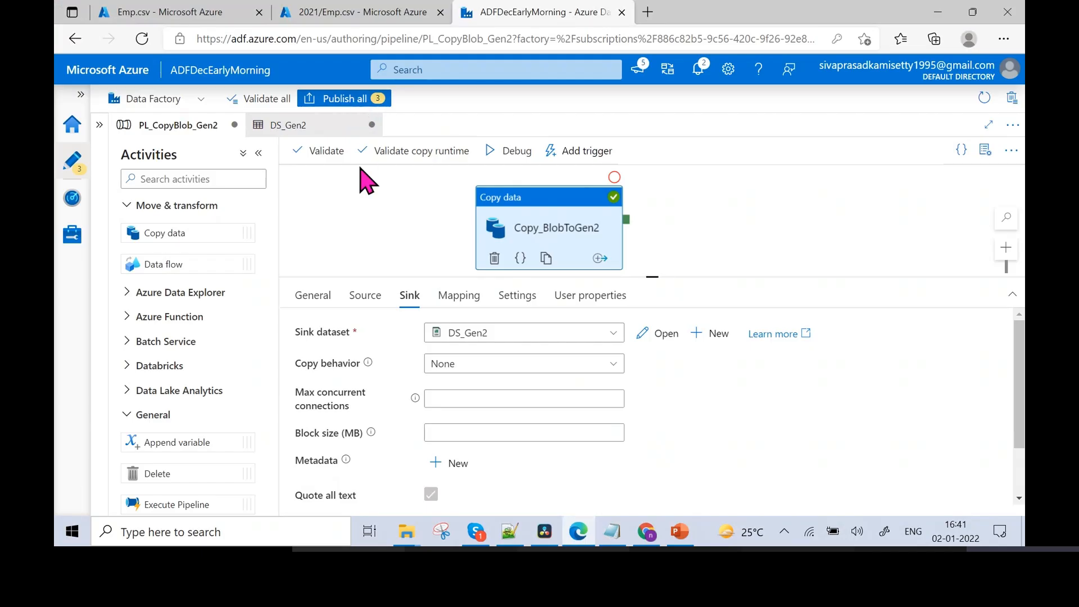
click(347, 106)
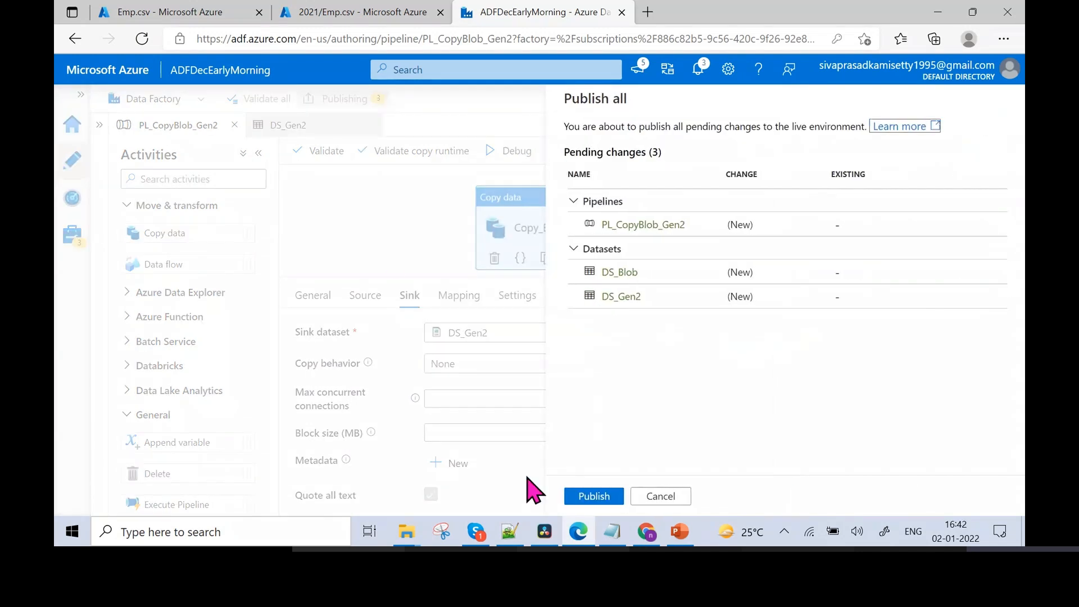
click(595, 496)
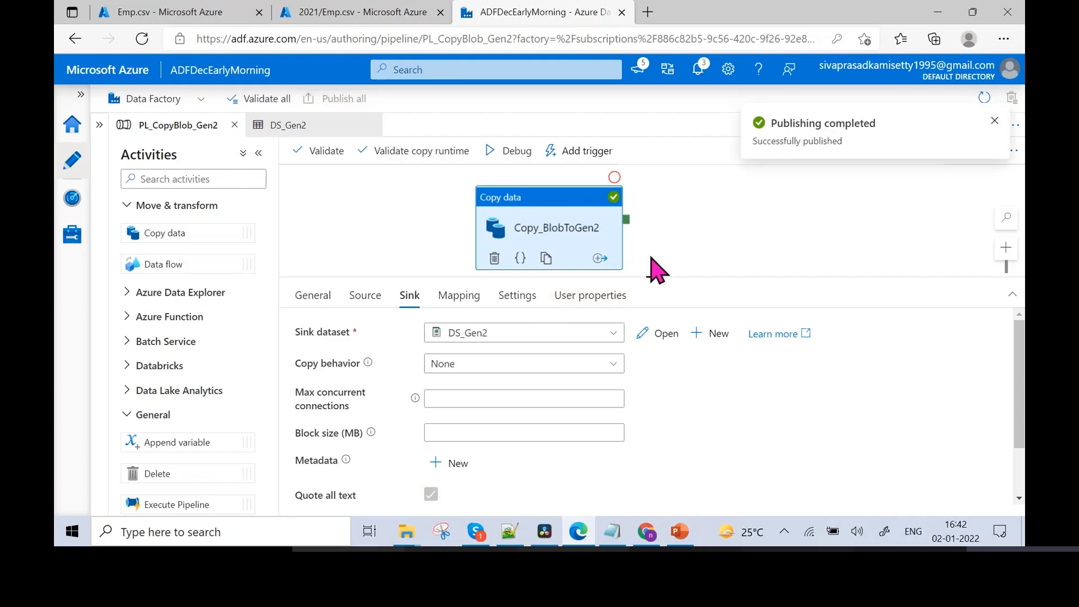
click(995, 121)
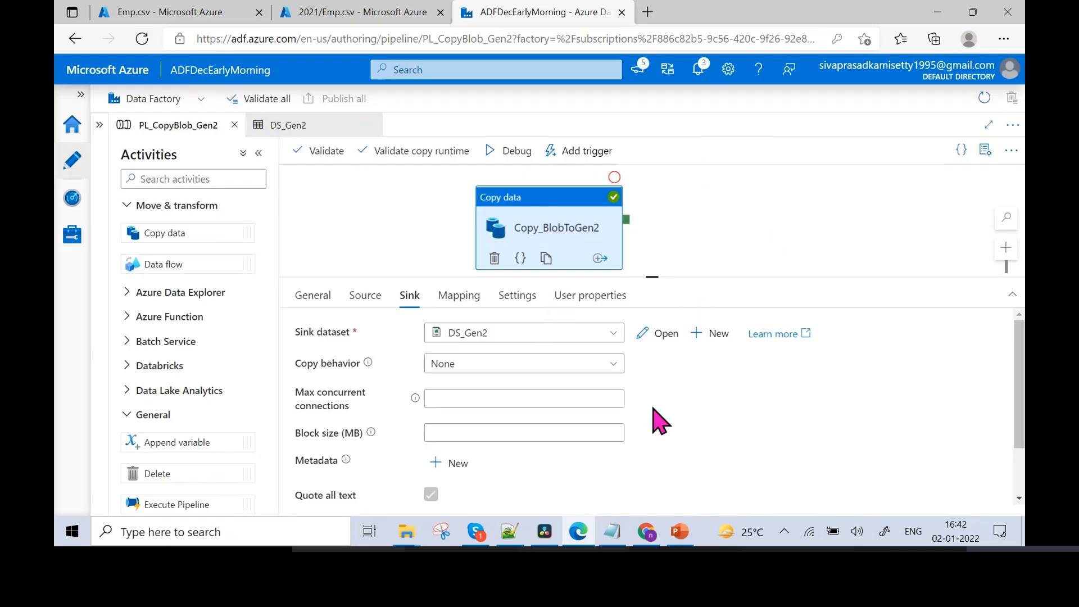
Switch to the Skype call, look through its participant list, and minimize Skype
mouse_move(484, 539)
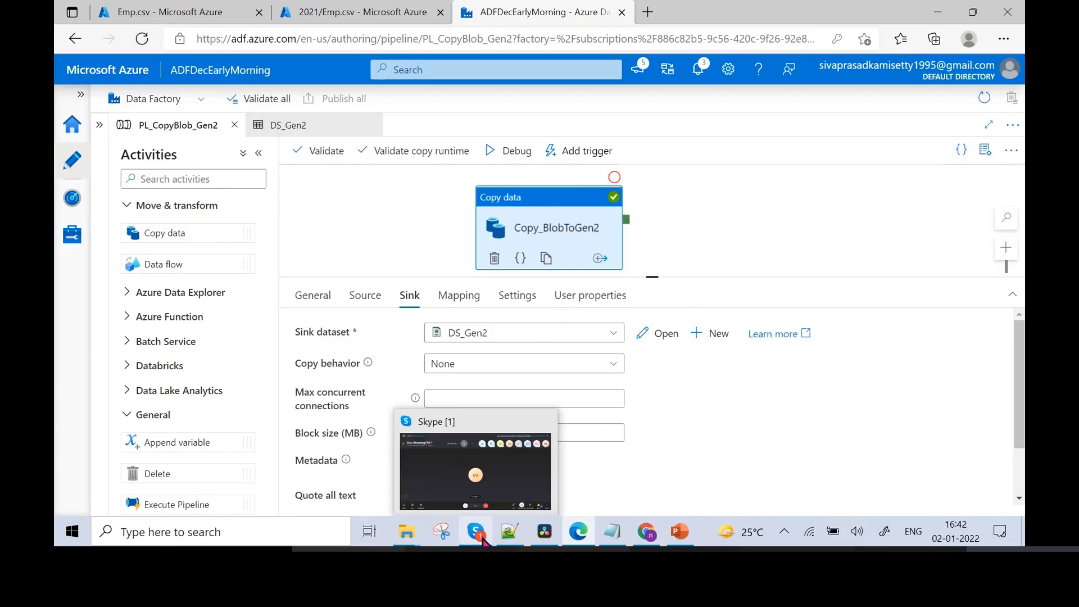
click(483, 536)
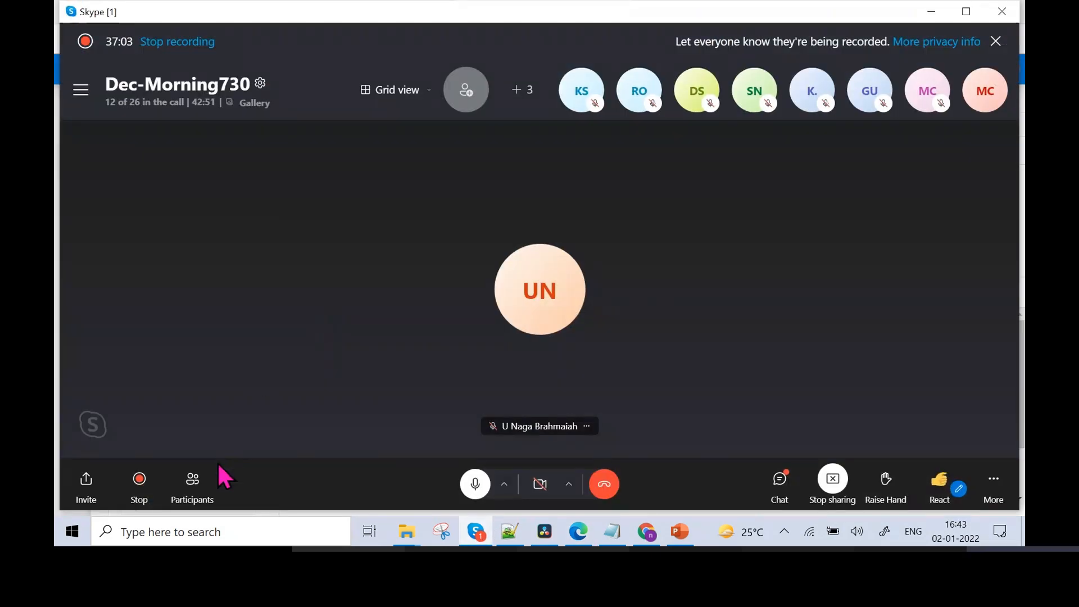
click(195, 491)
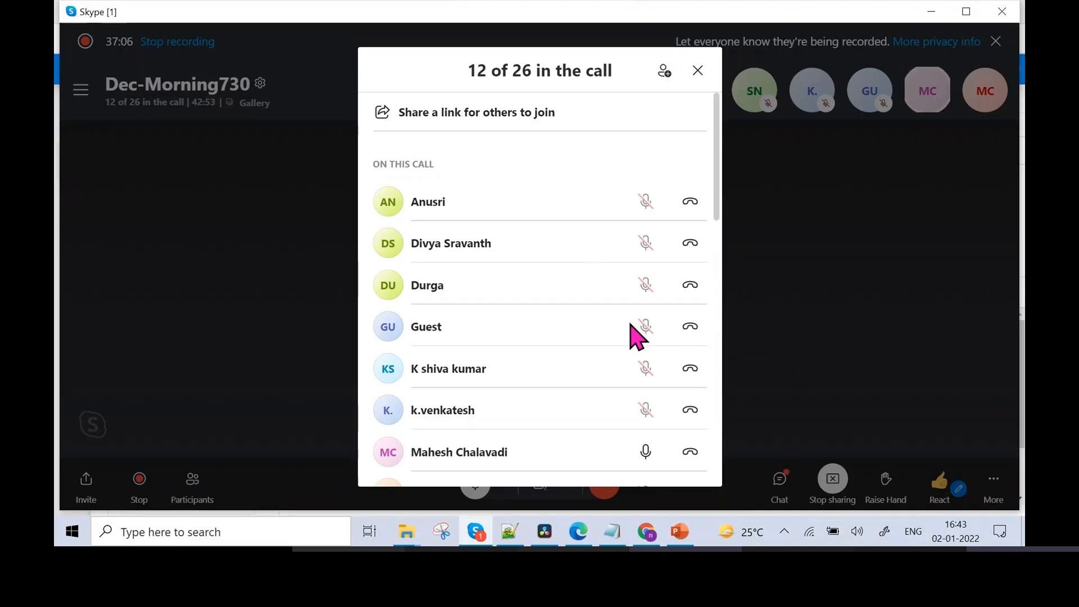
drag(718, 207, 713, 170)
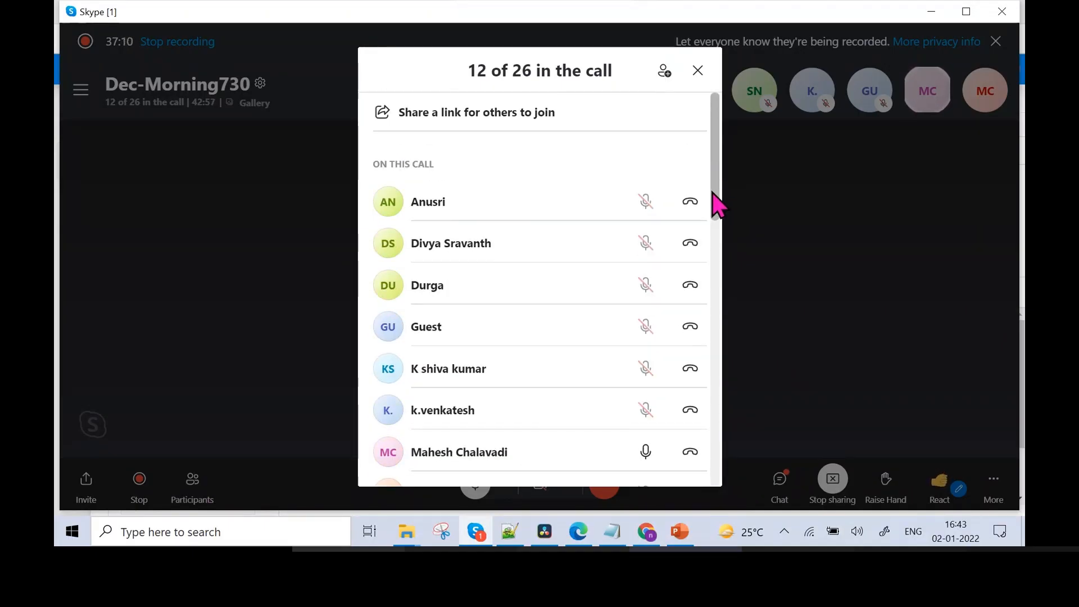
scroll(713, 224, down, 2)
drag(716, 227, 718, 244)
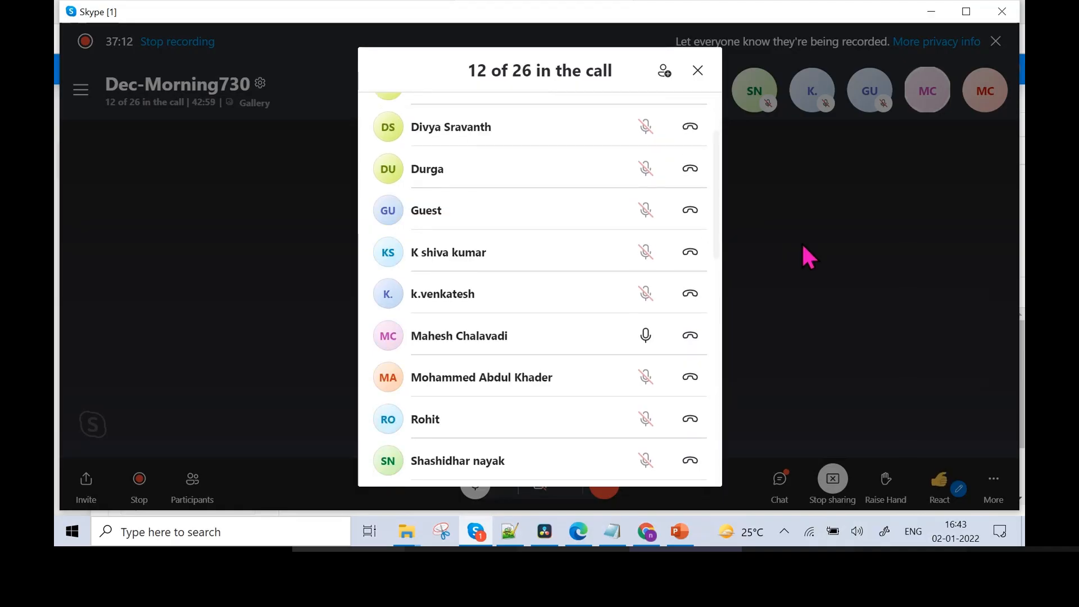
click(804, 247)
click(929, 11)
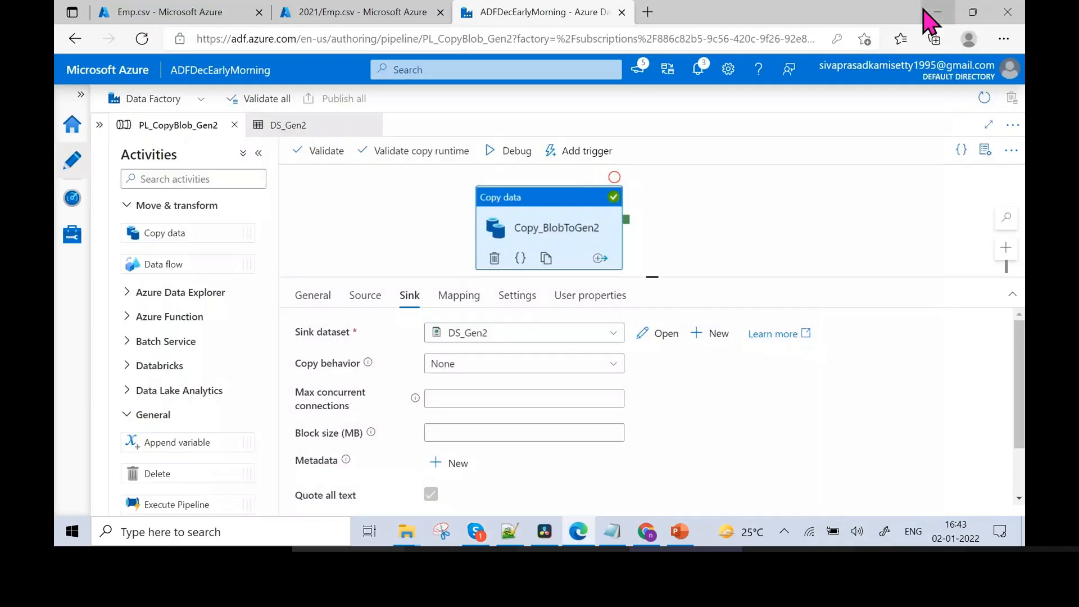
Open the source dataset DS_Blob of the Copy_BlobToGen2 activity
click(913, 126)
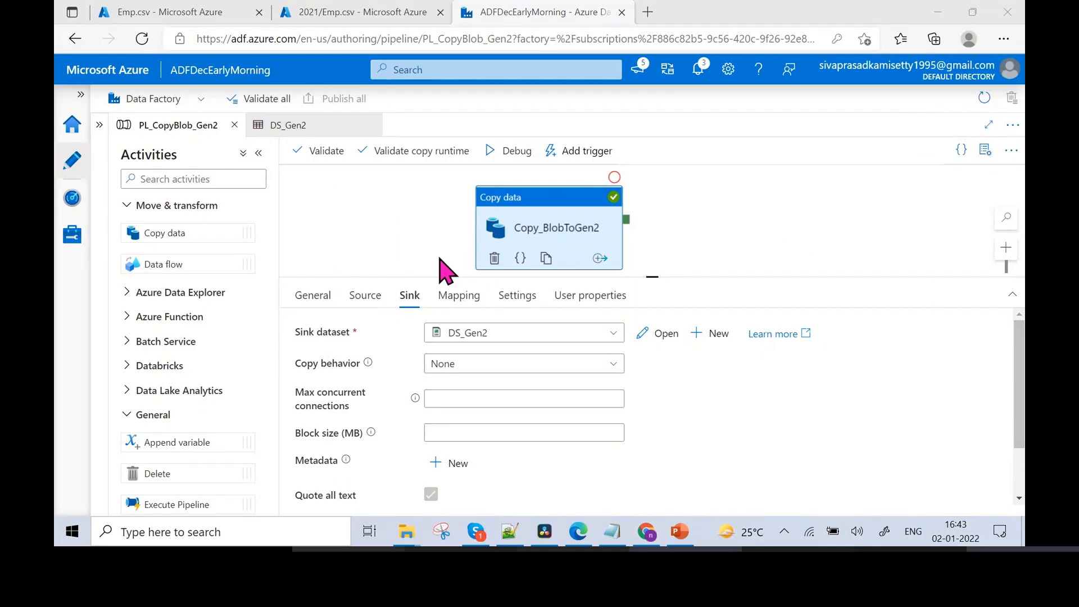
click(363, 300)
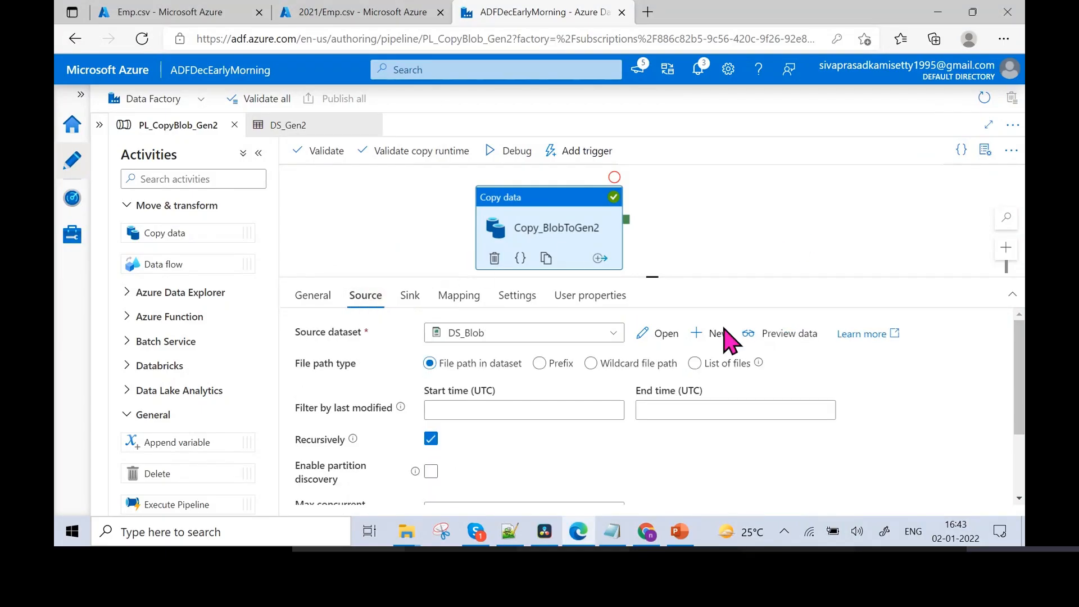
click(666, 340)
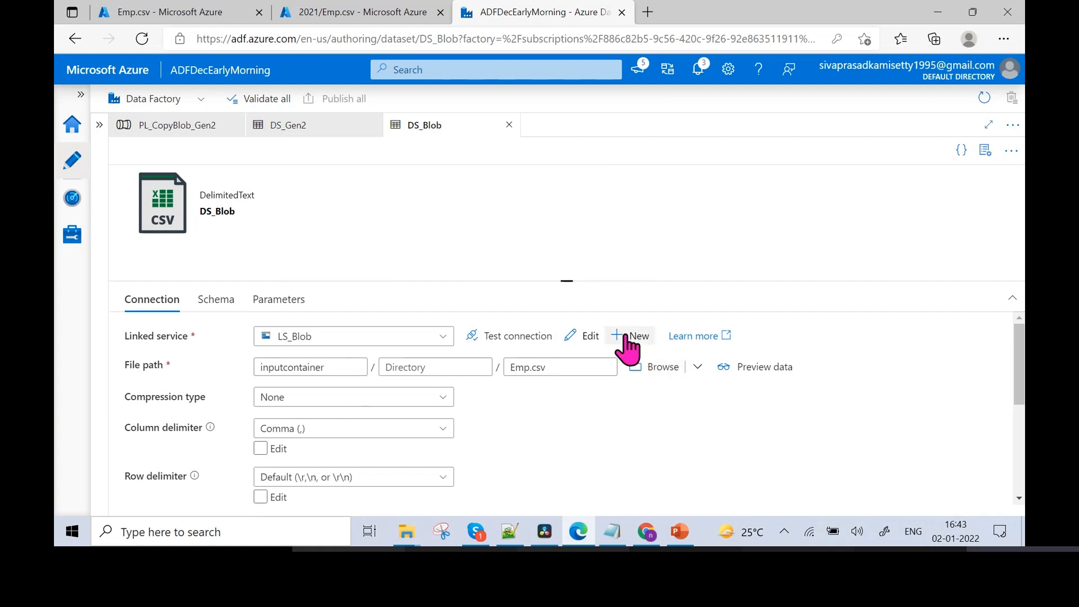
Review the connection settings of the DS_Gen2 dataset and return to the PL_CopyBlob_Gen2 pipeline
click(284, 135)
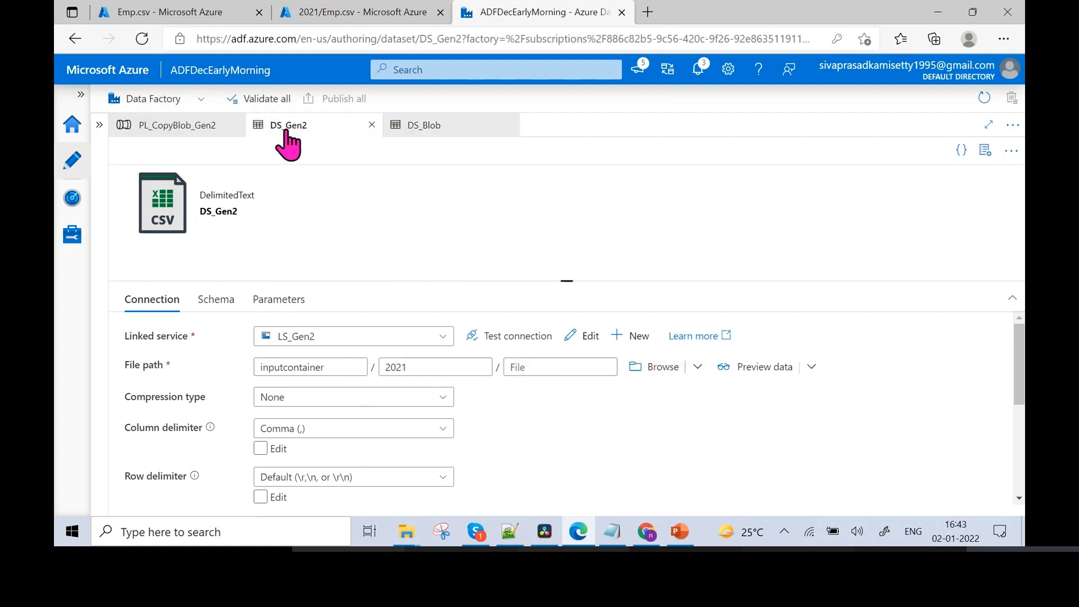
click(198, 124)
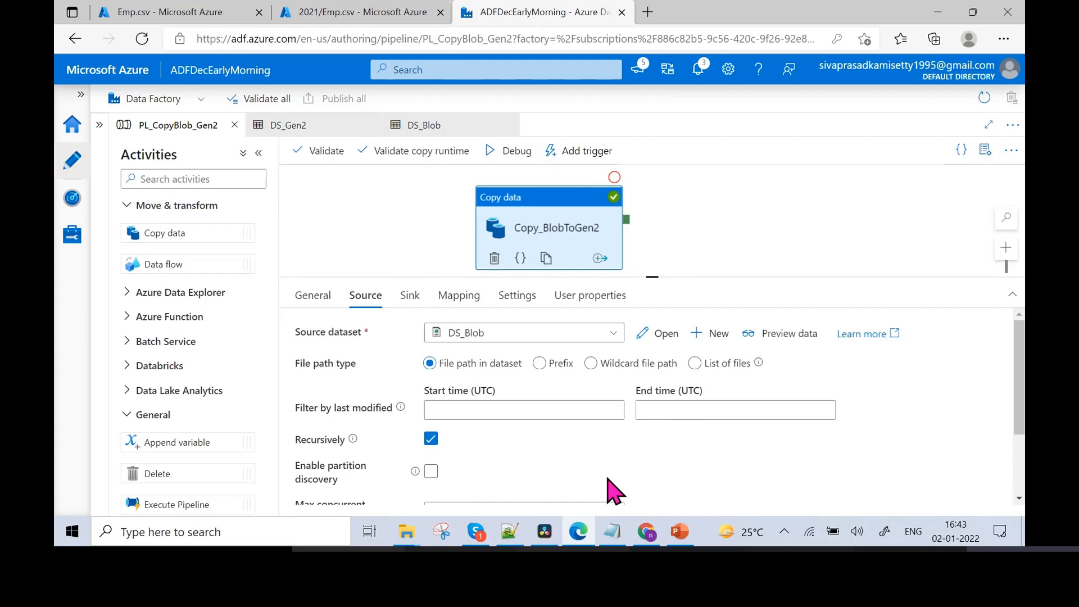
Switch to the Day-1 notes in Notepad and add the line "csv,json,xml,parquet,avro,binary..." above the copy section
click(612, 531)
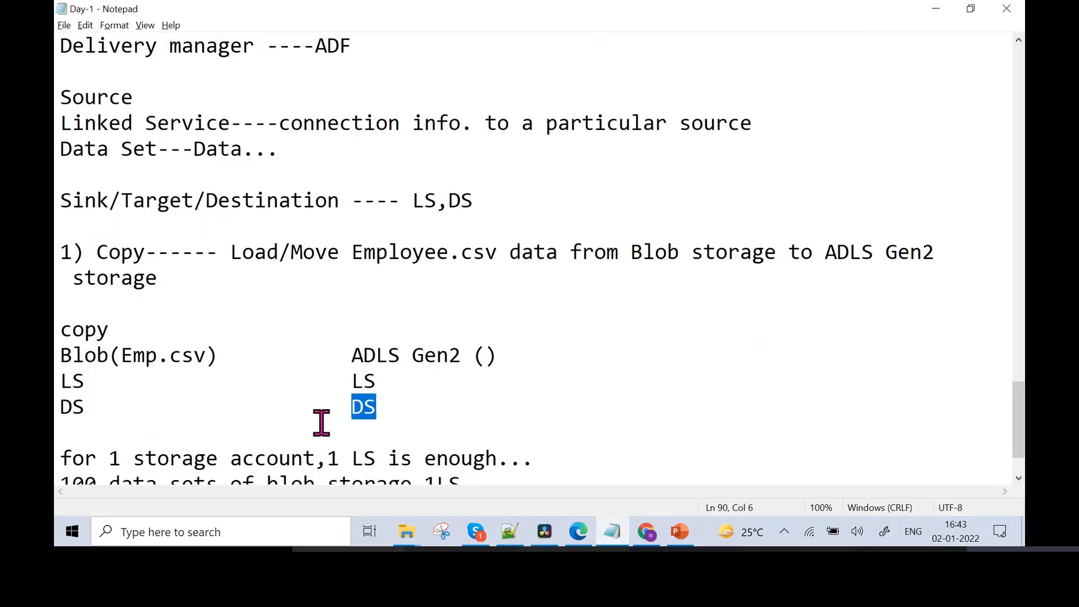
click(285, 305)
key(Return)
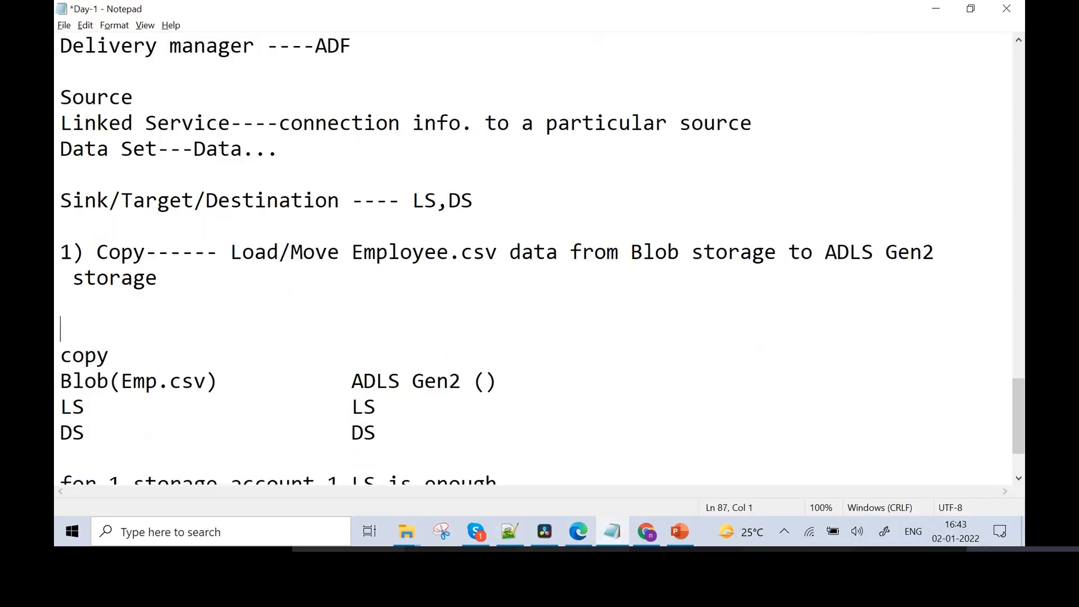
text(csv,json,)
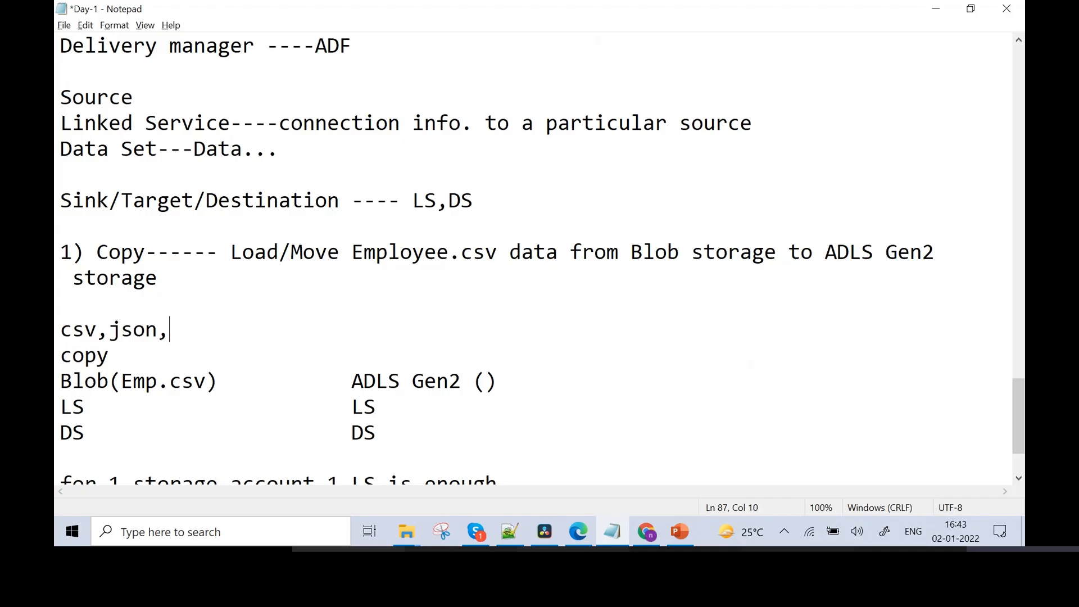
text(xml,pa)
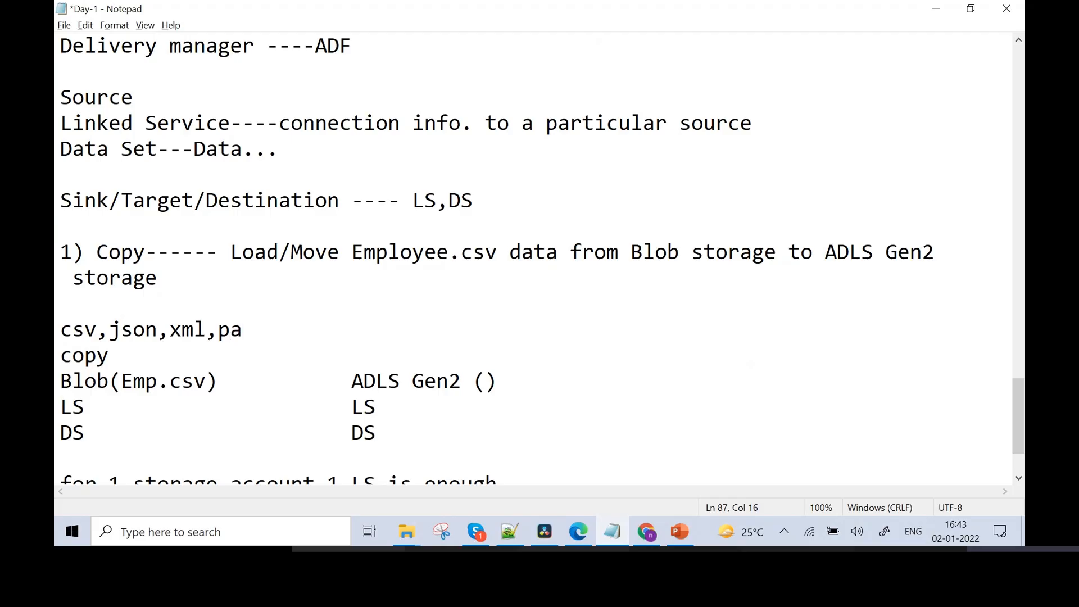
text(rquet,)
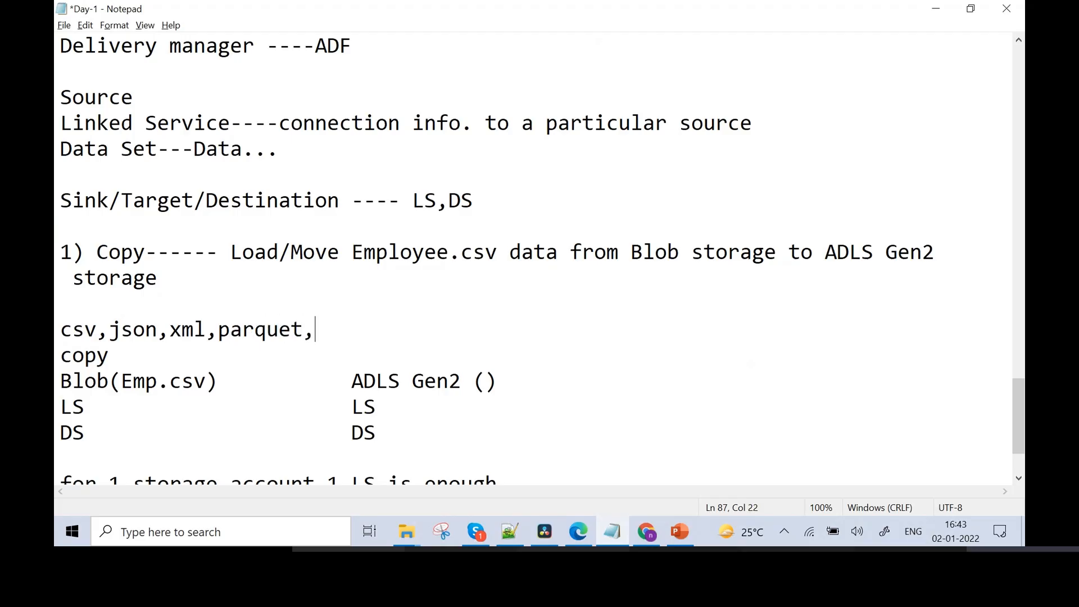
text(avro,bina)
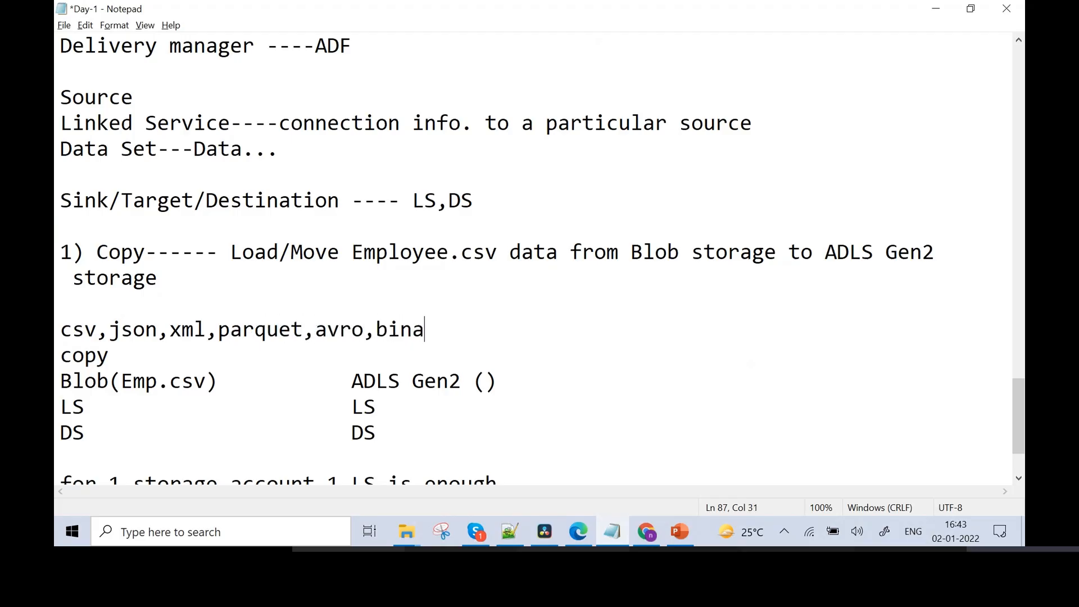
text(ry...)
key(Return)
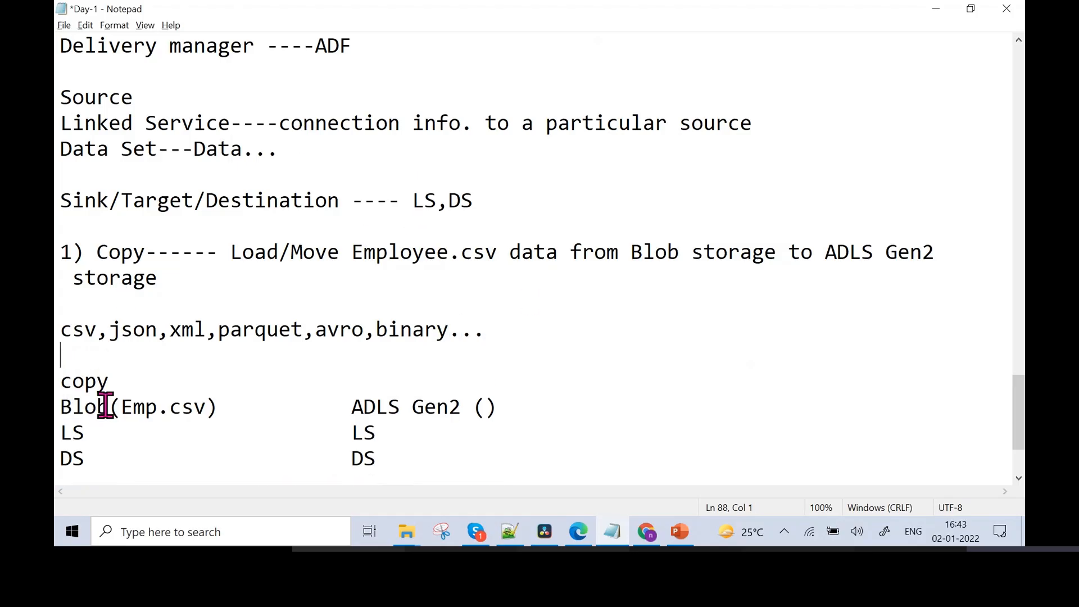
Add "excel" after "binary" in the file format list of the notes and save the file
drag(120, 407, 205, 407)
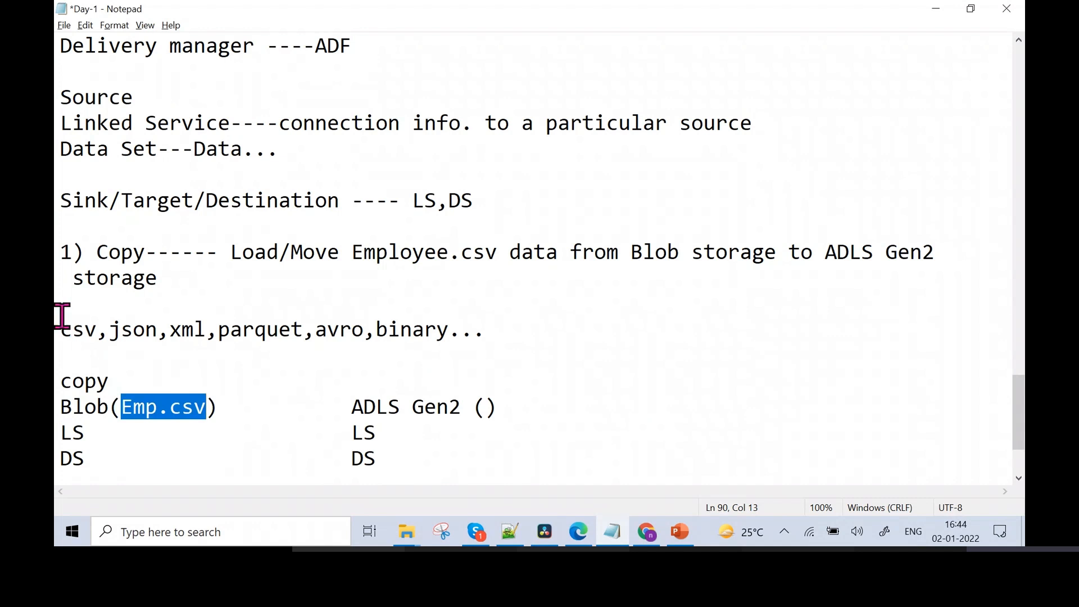
drag(60, 329, 477, 335)
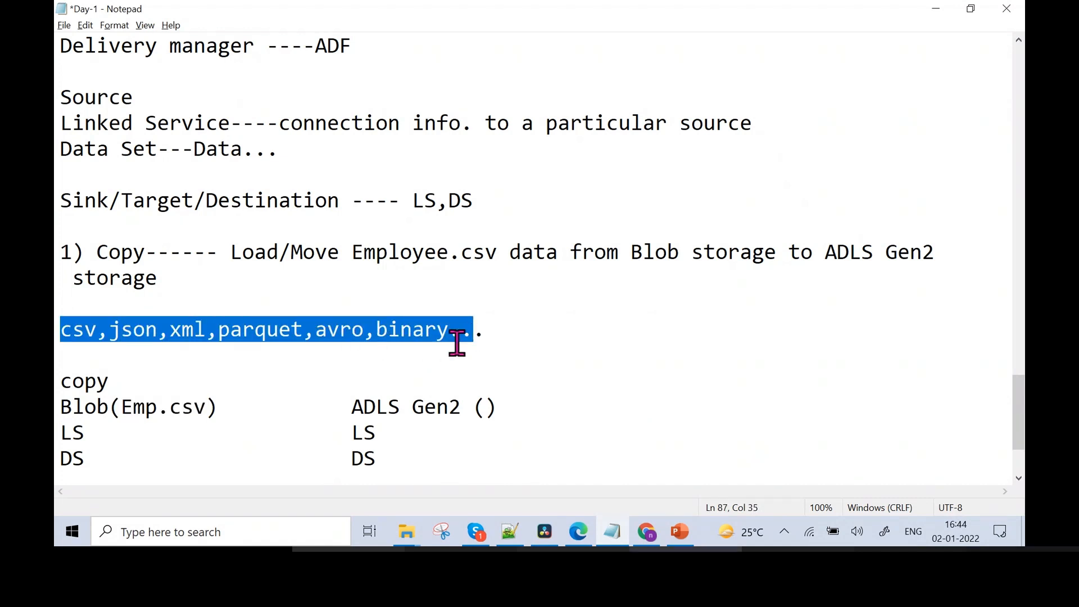
click(450, 327)
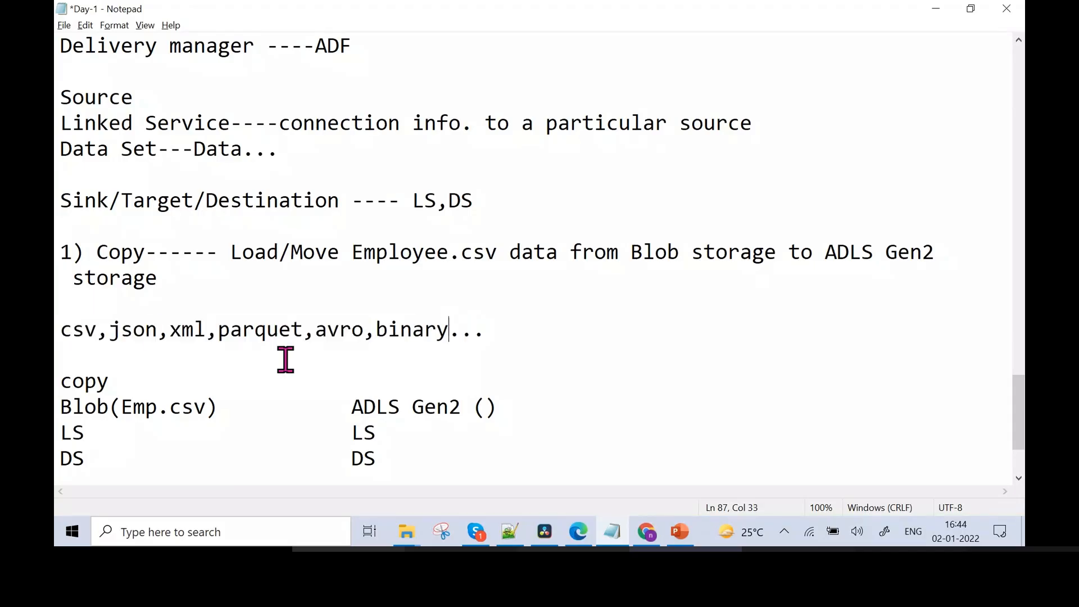
click(60, 332)
key(shift+End)
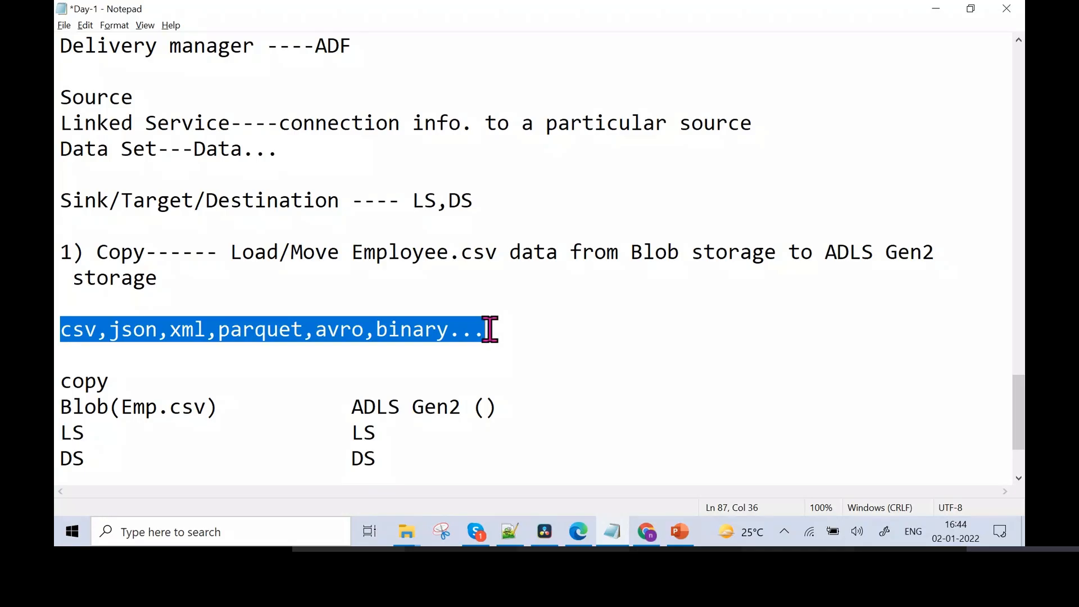
click(449, 337)
text(,excl)
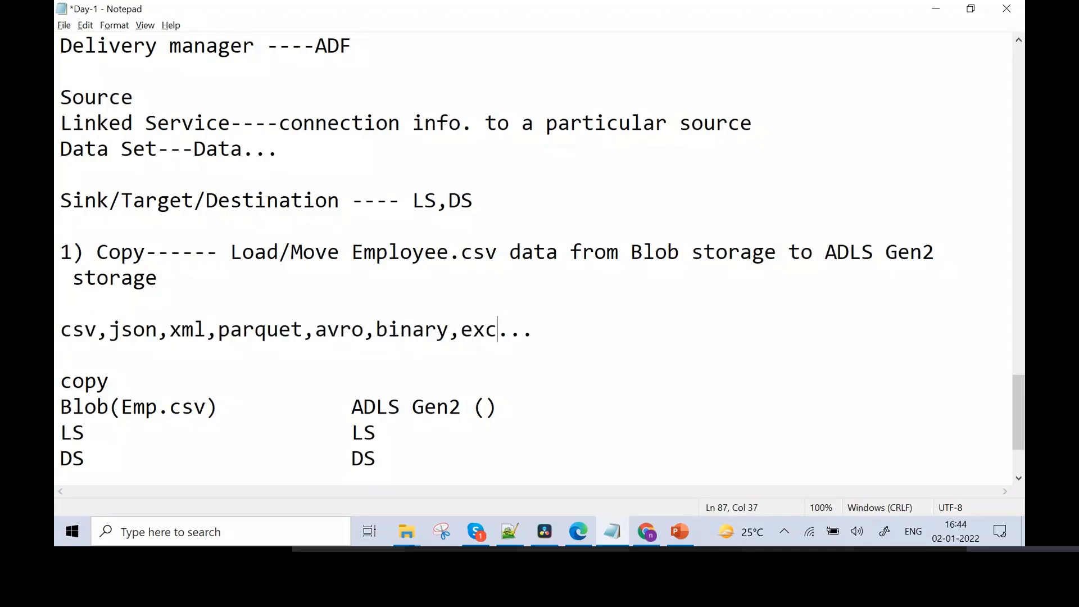
key(BackSpace)
text(el)
key(ctrl+s)
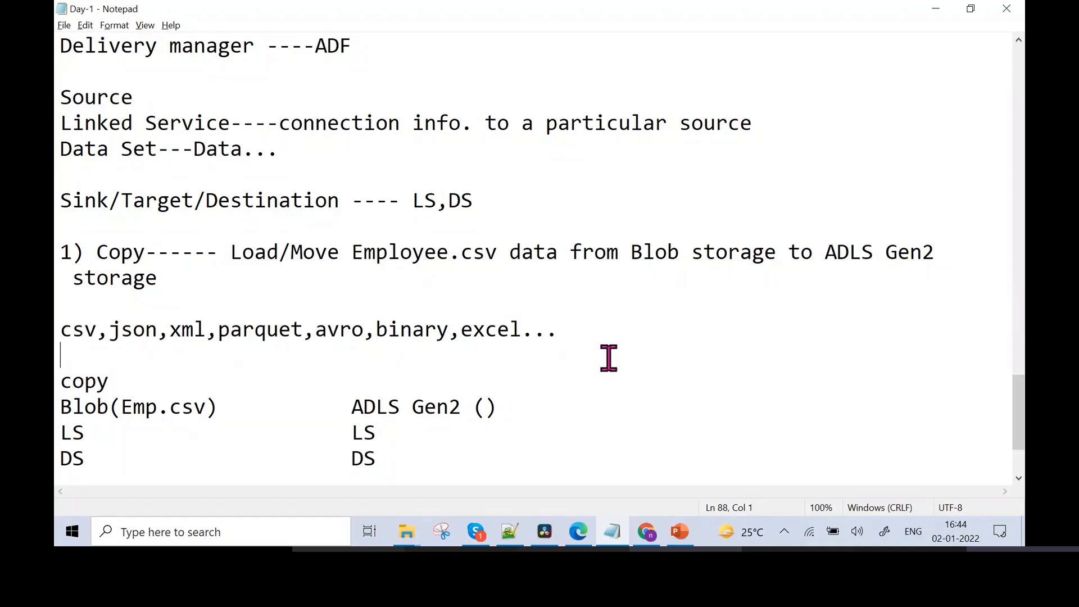
drag(60, 330, 622, 327)
click(622, 328)
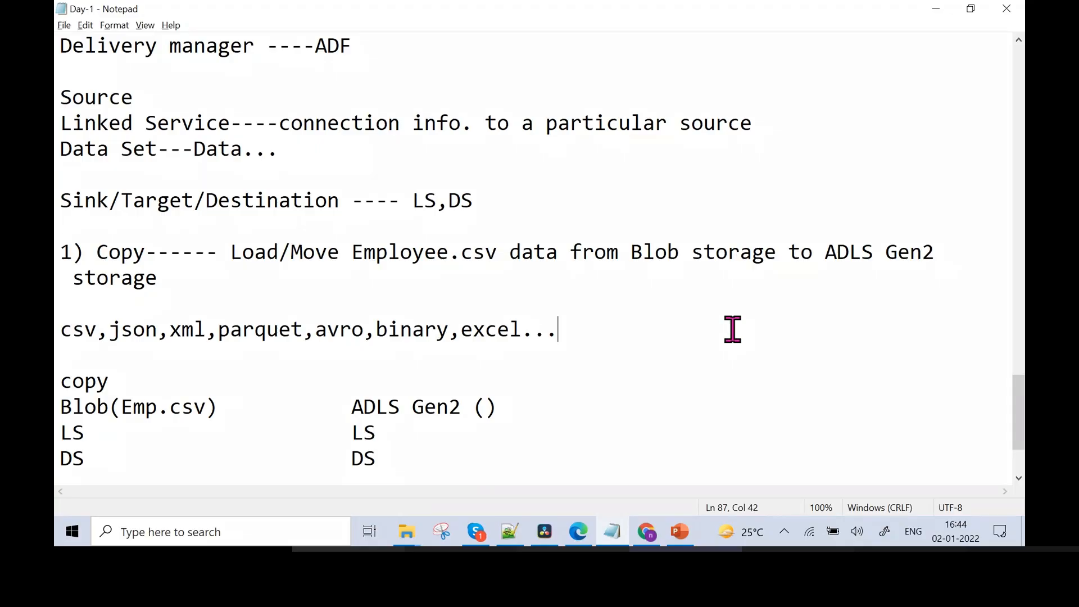
Switch back to Azure Data Factory and review the file path in DS_Blob and the copy source's file path type options
click(935, 8)
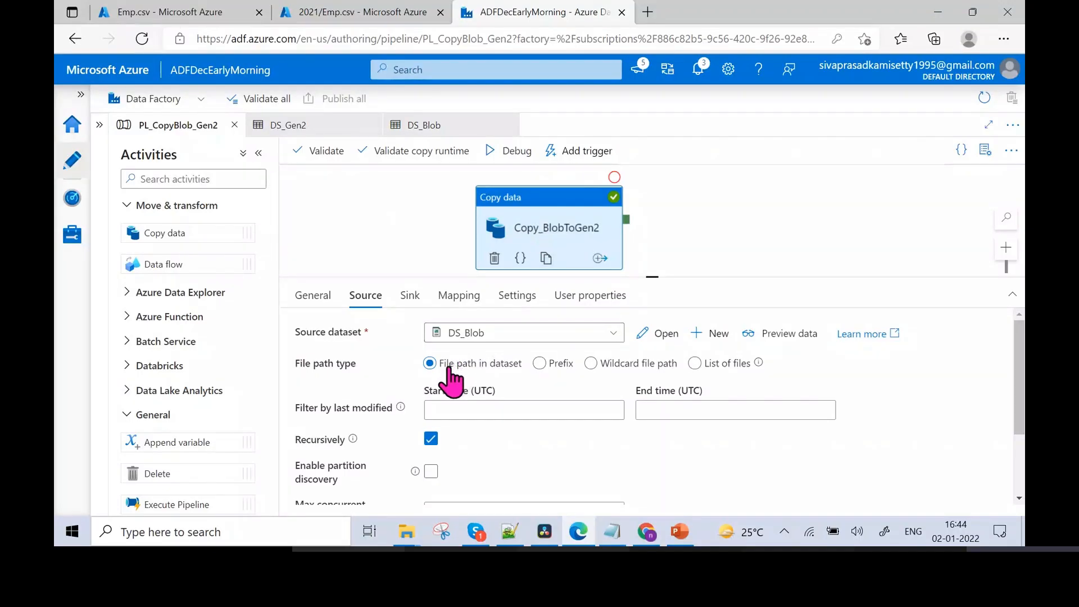
click(664, 335)
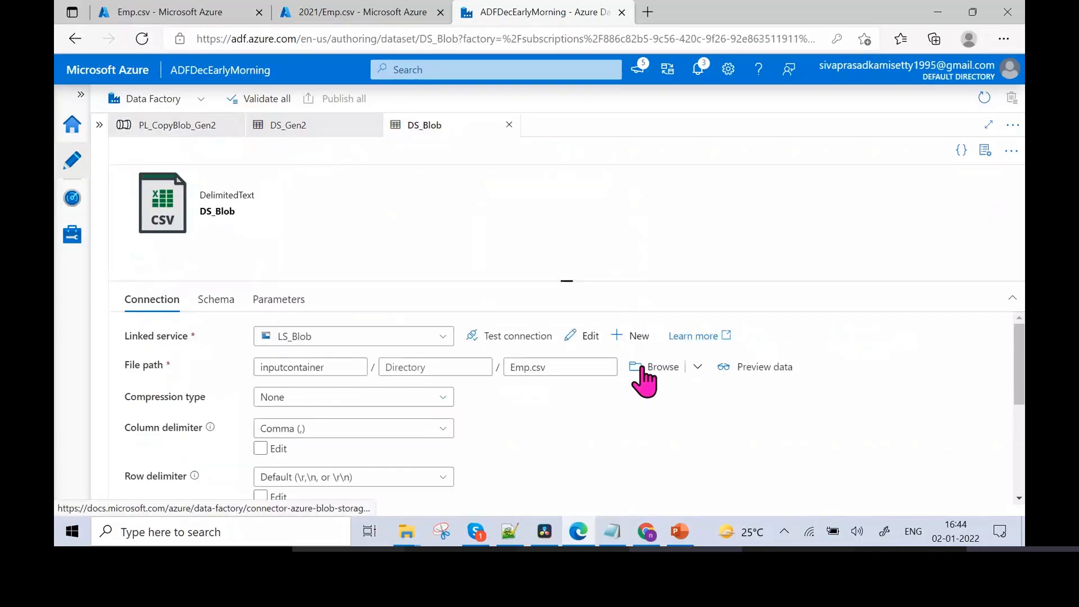
drag(562, 369, 514, 373)
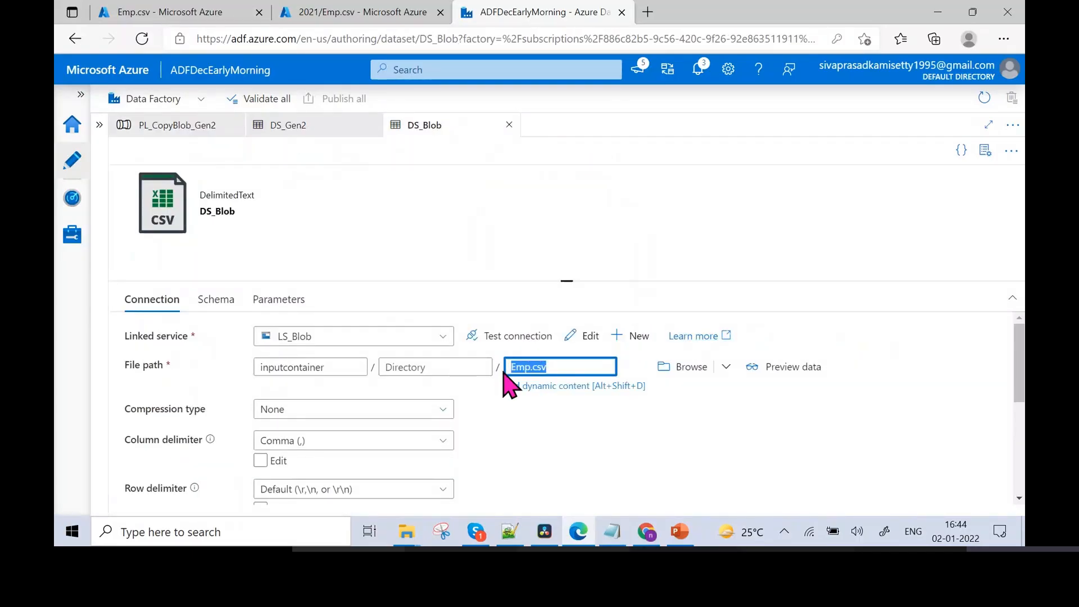
click(176, 125)
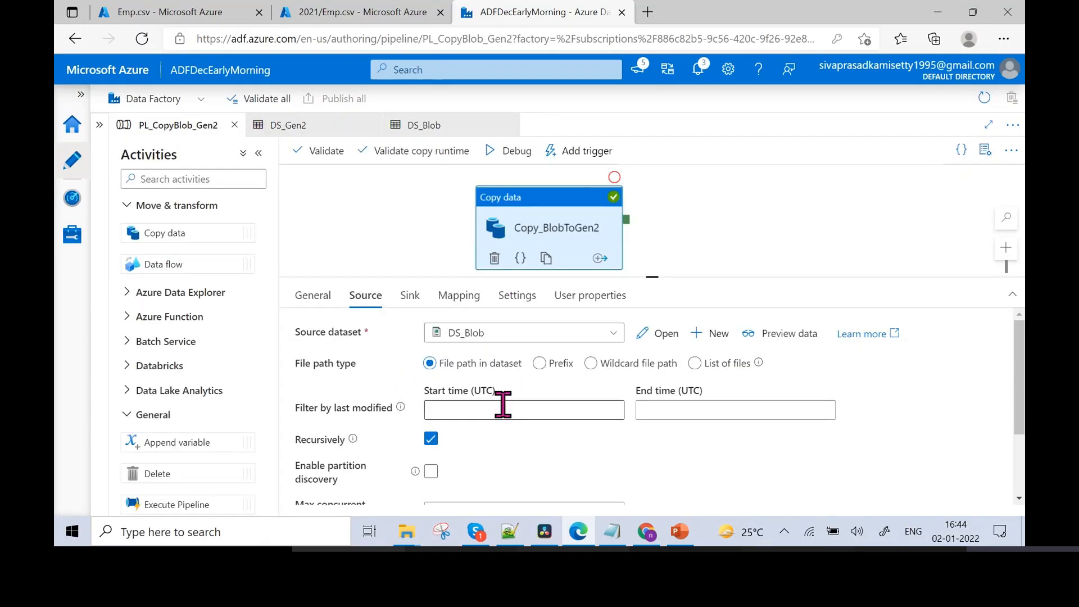
click(591, 363)
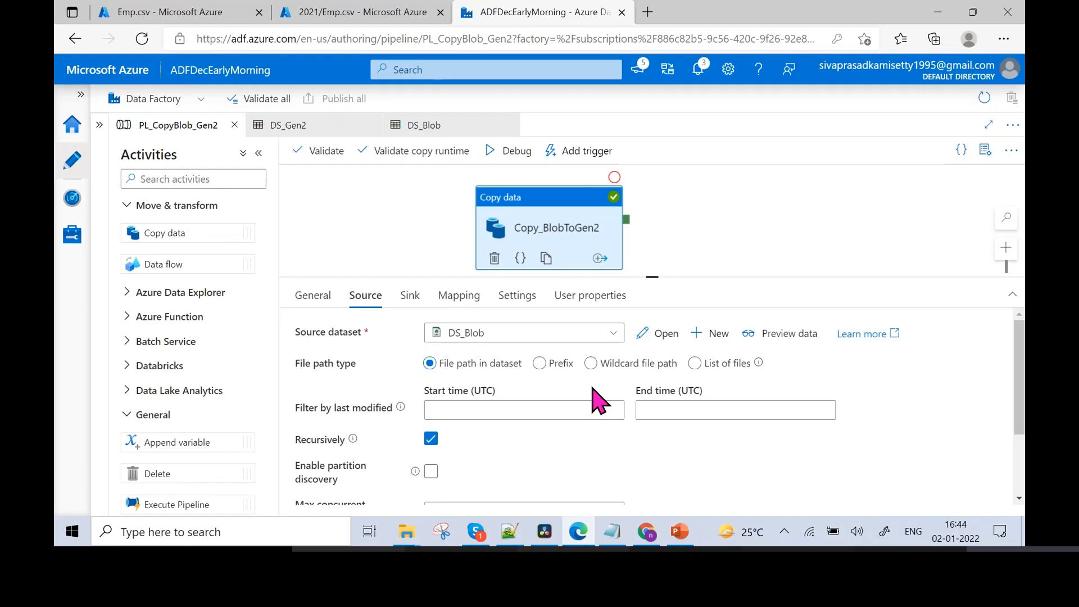
click(621, 366)
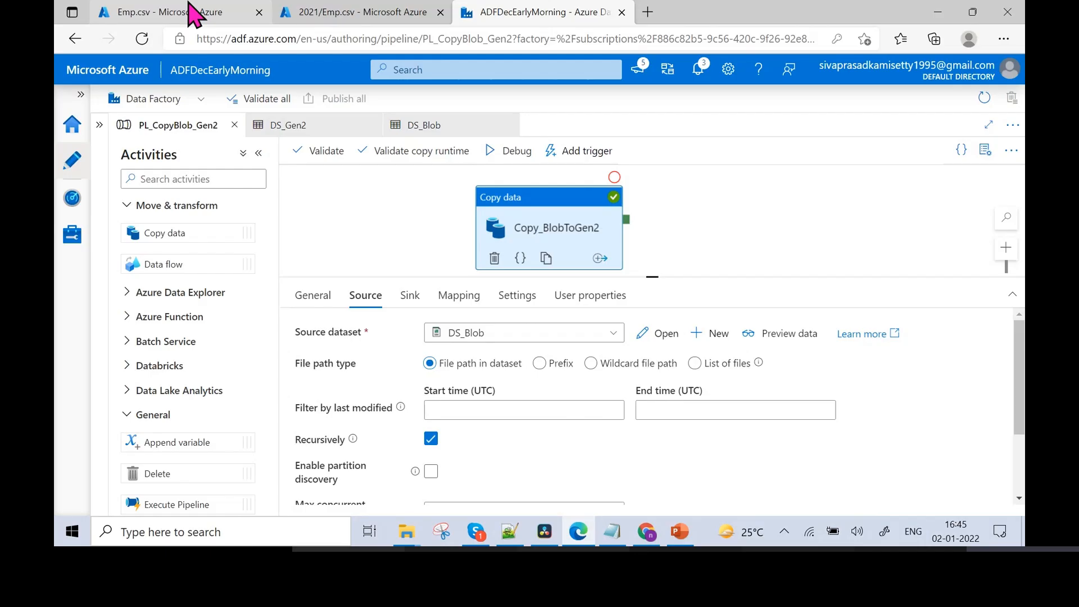
Switch to the Emp.csv blob in the Azure portal and examine its header and data rows alongside the pipeline's source settings
click(194, 14)
click(675, 342)
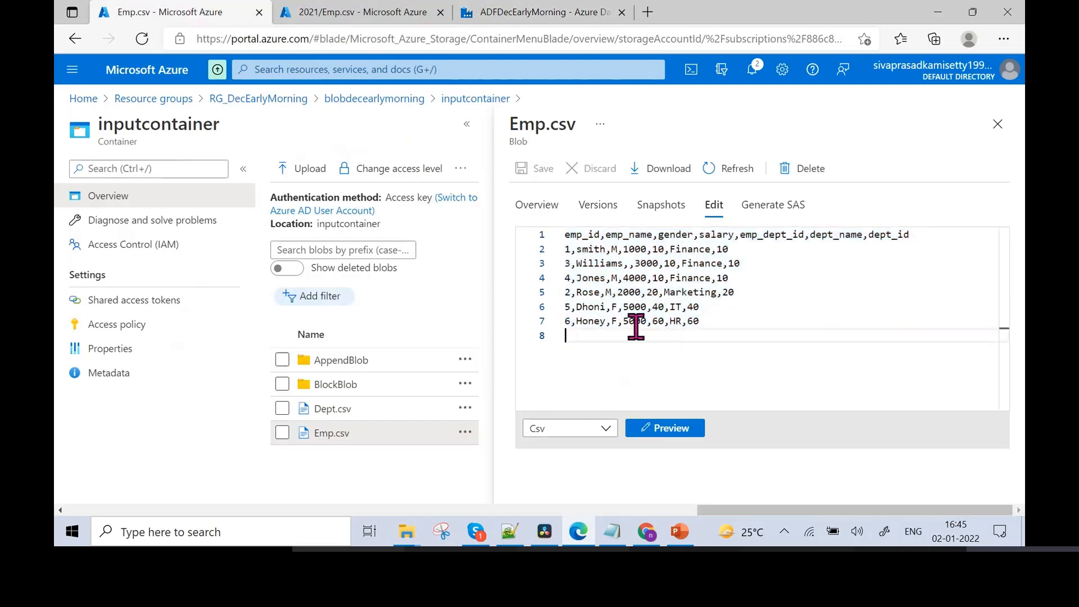
key(BackSpace)
drag(722, 319, 551, 330)
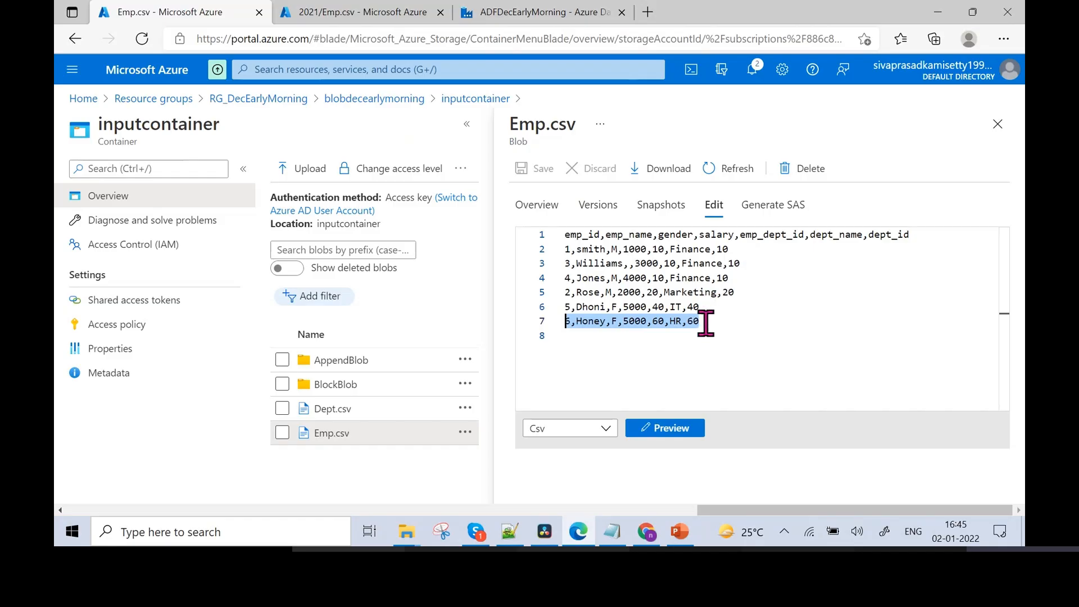
drag(706, 321, 534, 233)
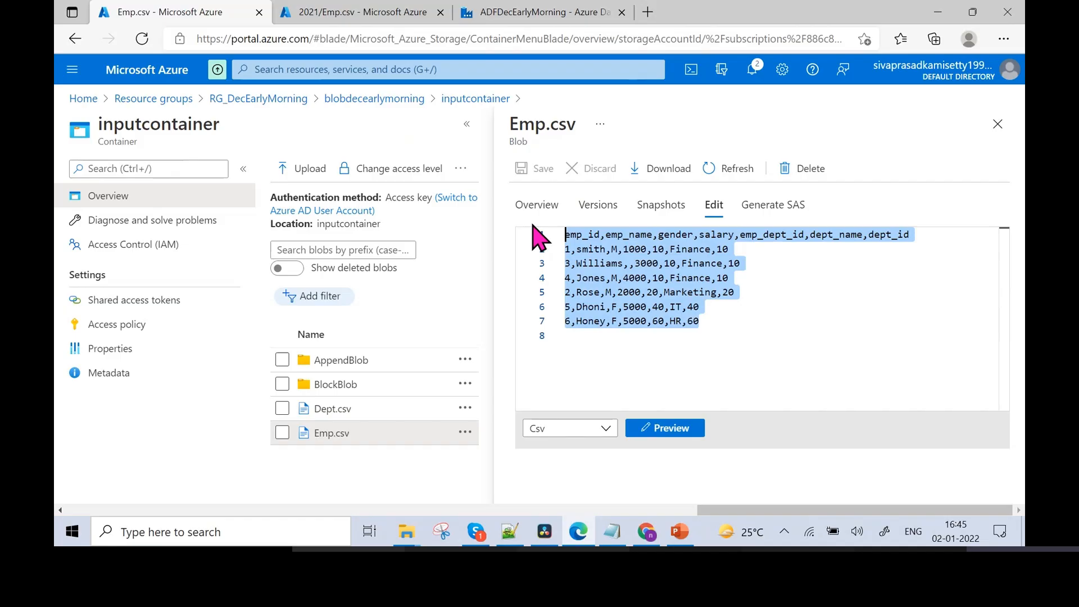
click(754, 329)
drag(722, 316, 573, 309)
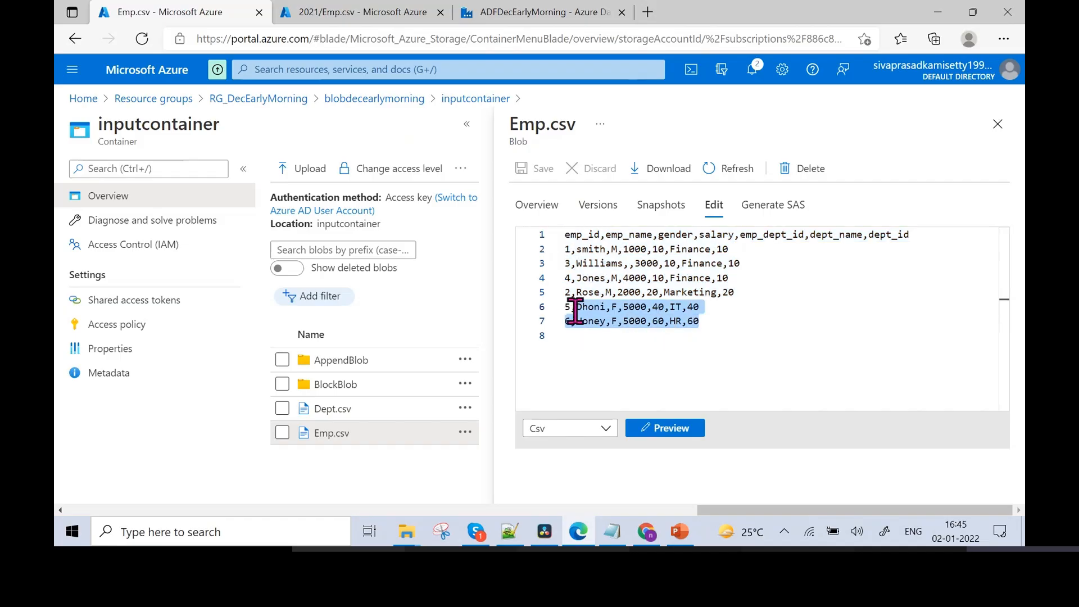
click(689, 318)
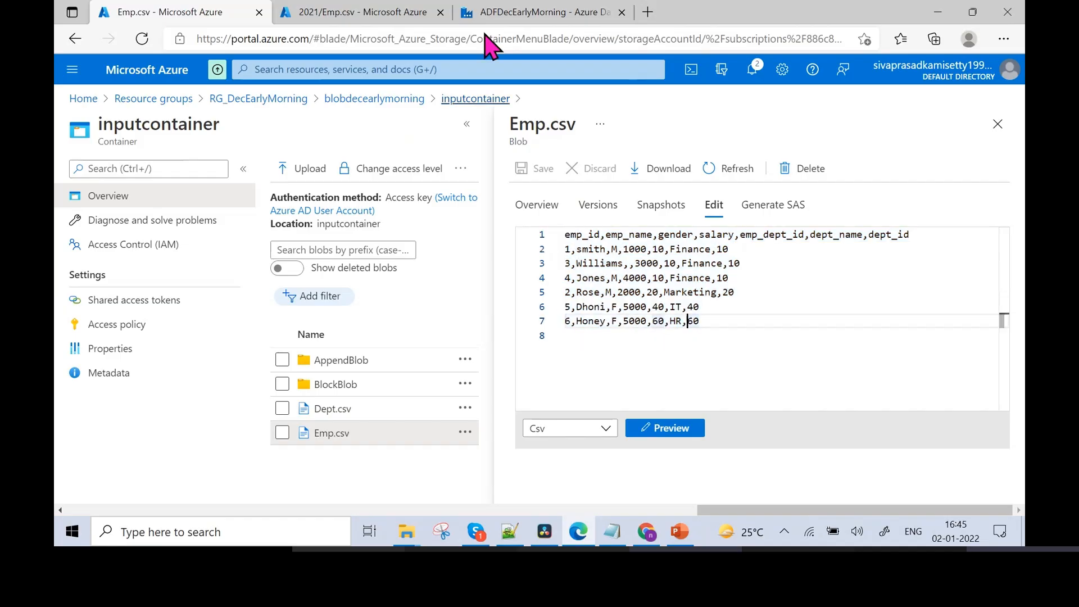
click(489, 14)
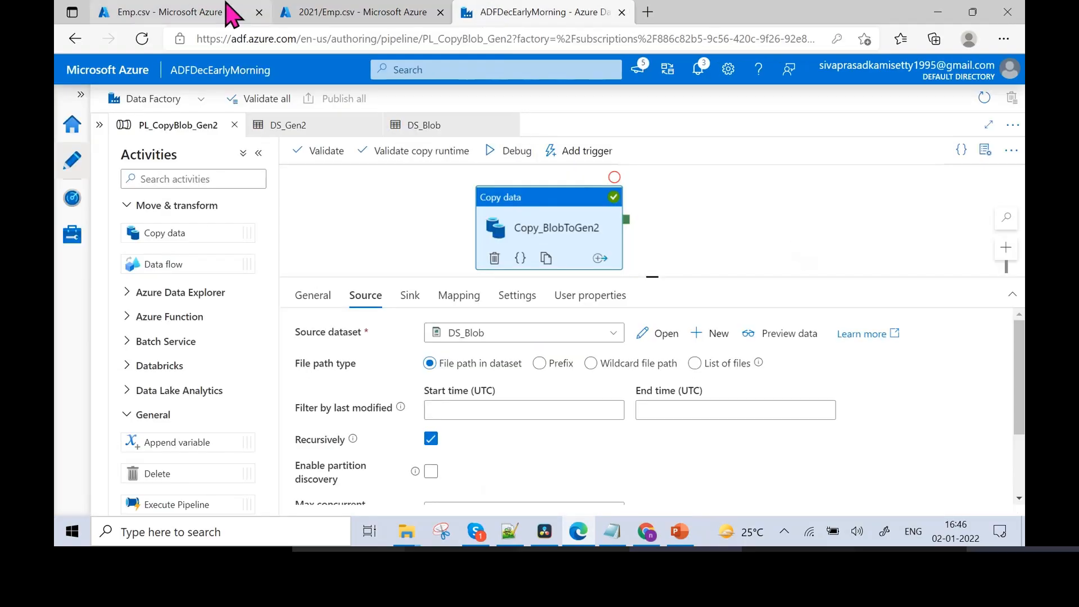
click(230, 14)
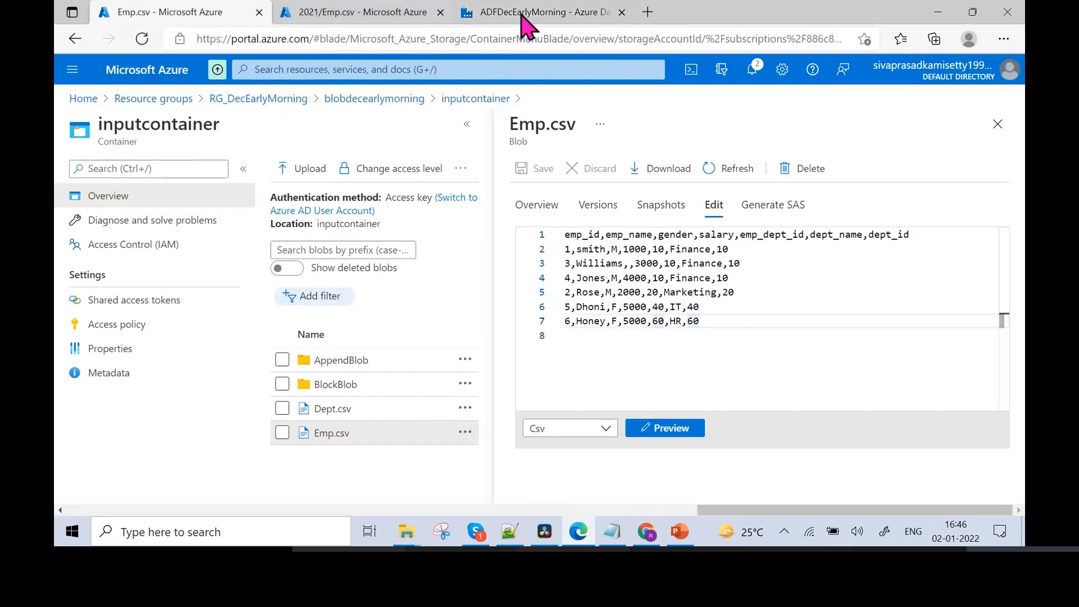
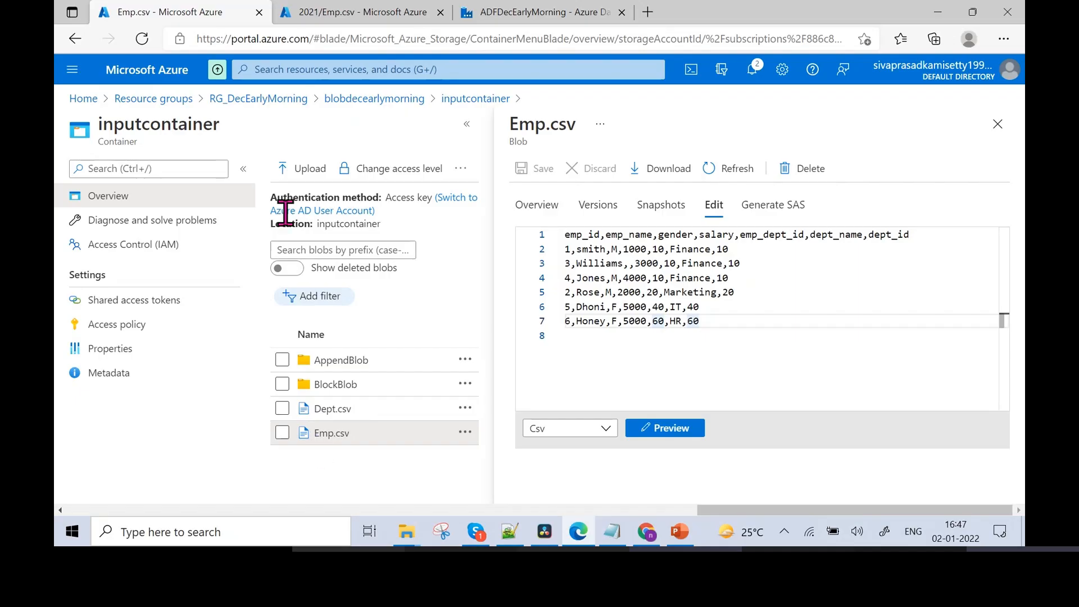
Go back from Emp.csv through inputcontainer to the container list of the blobdecearlymorning storage account, and check the portal notifications
click(999, 126)
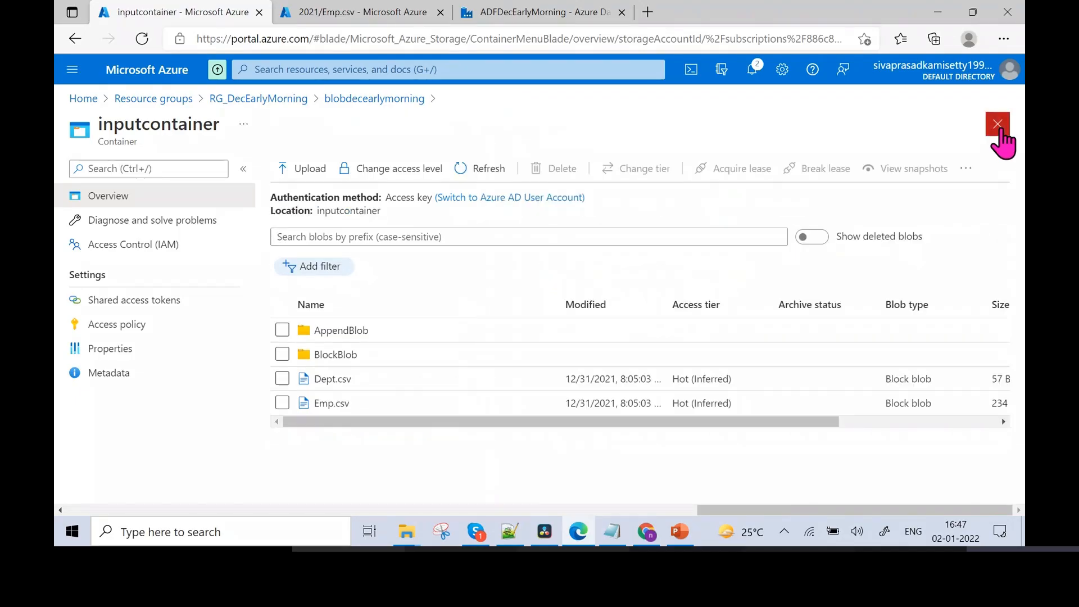
double_click(341, 210)
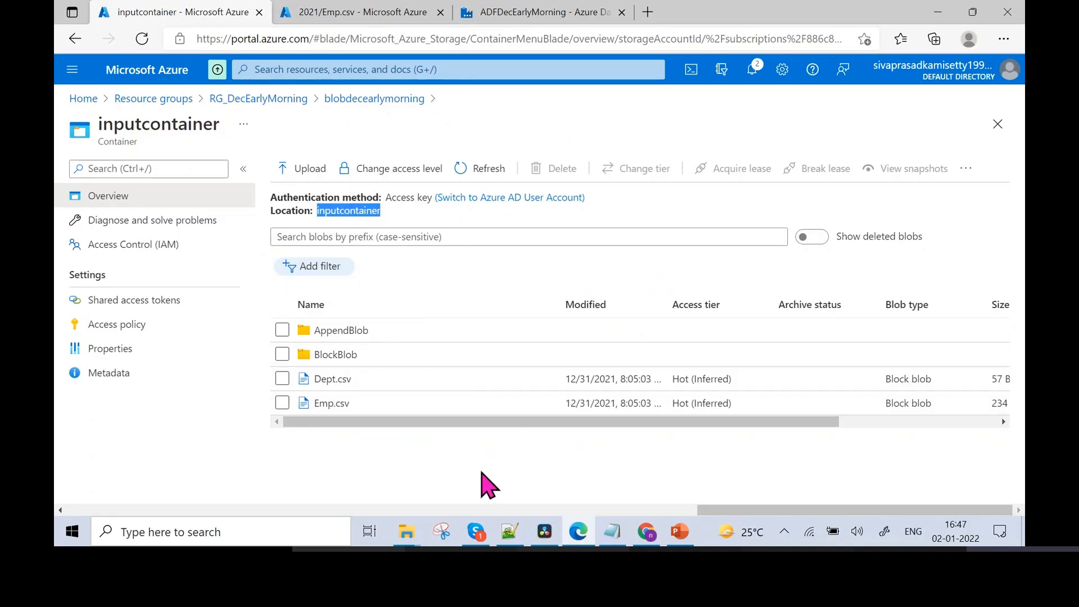
click(998, 124)
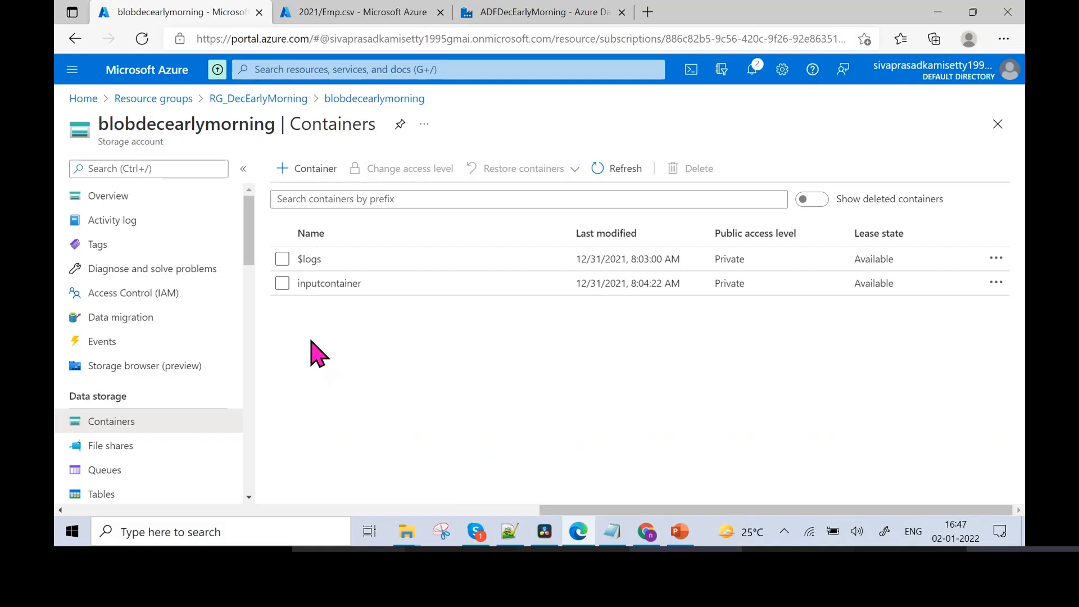
click(750, 69)
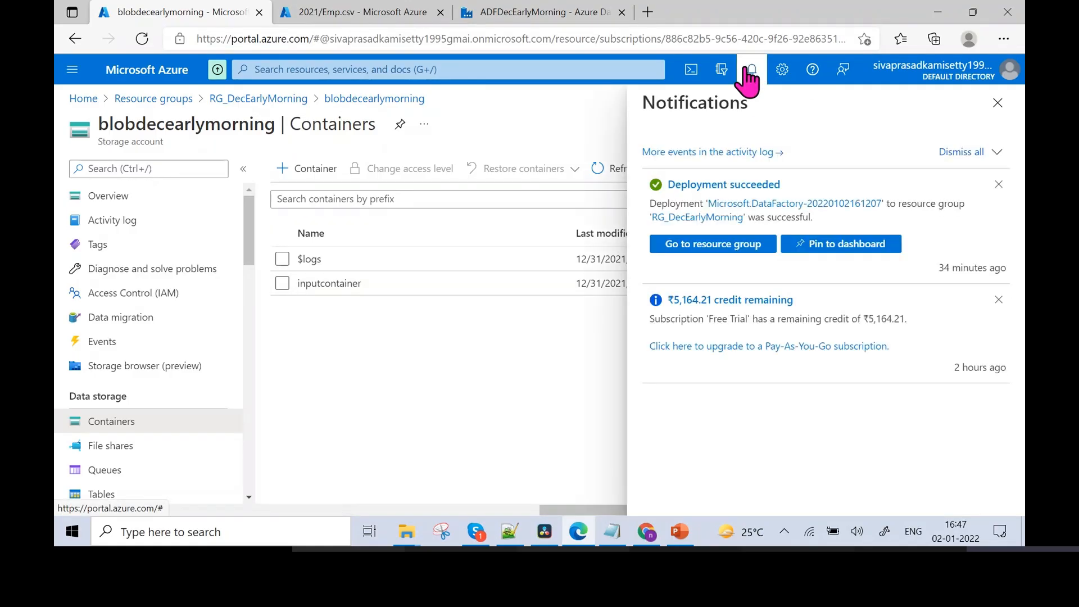
click(998, 102)
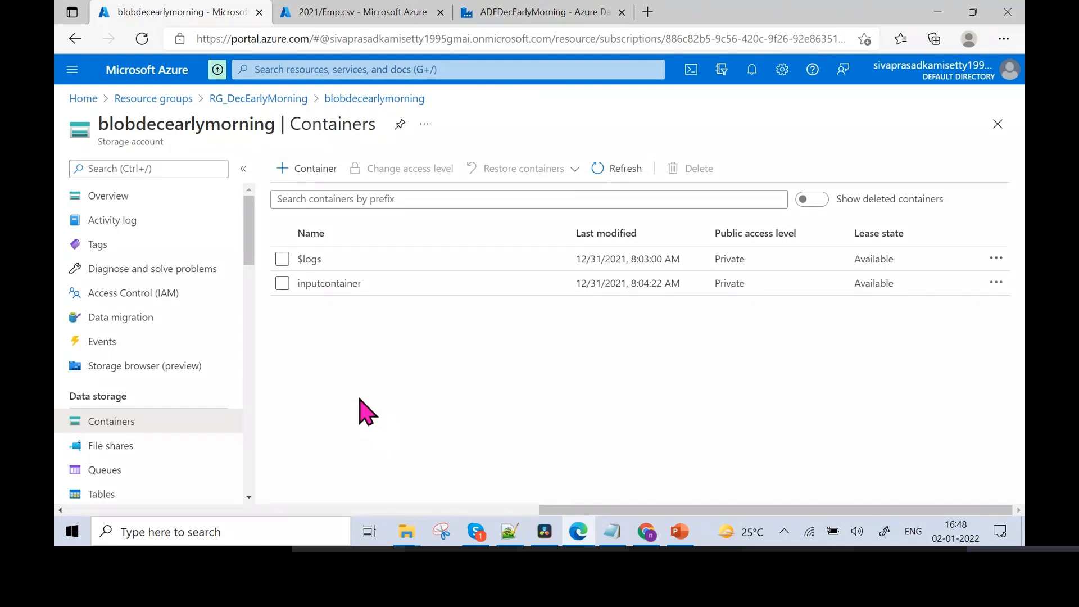
Switch back to Azure Data Factory, dismiss the Skype call window and close all open pipeline and dataset tabs
click(528, 12)
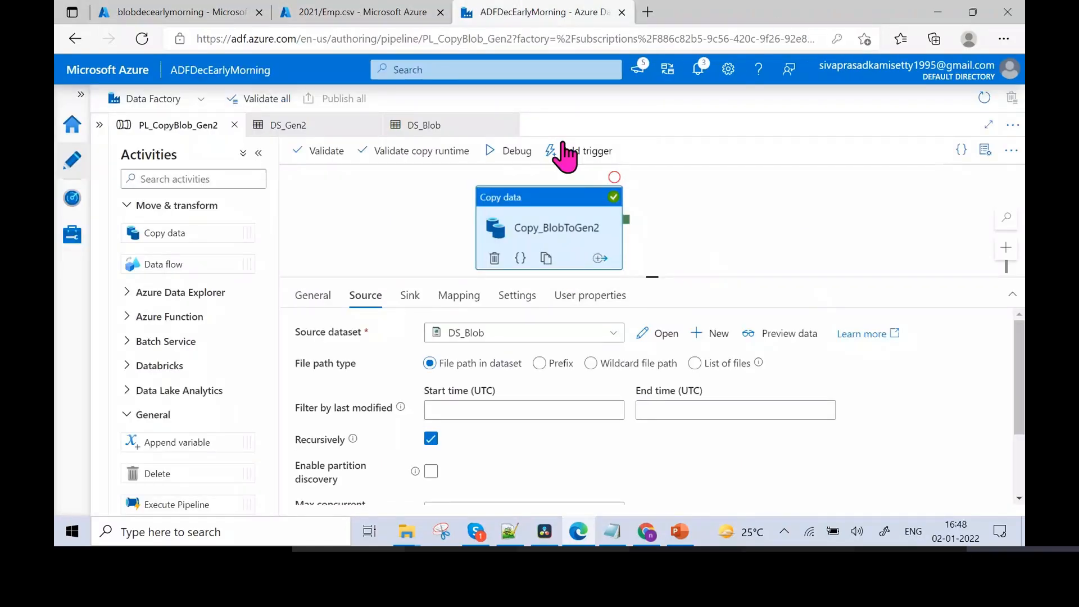
click(476, 531)
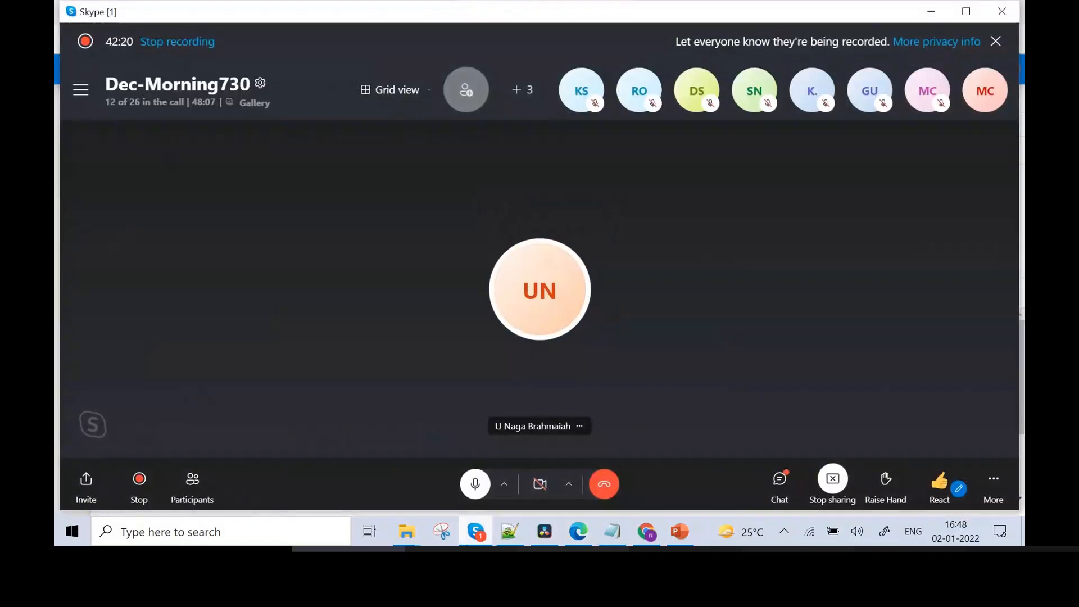
click(933, 12)
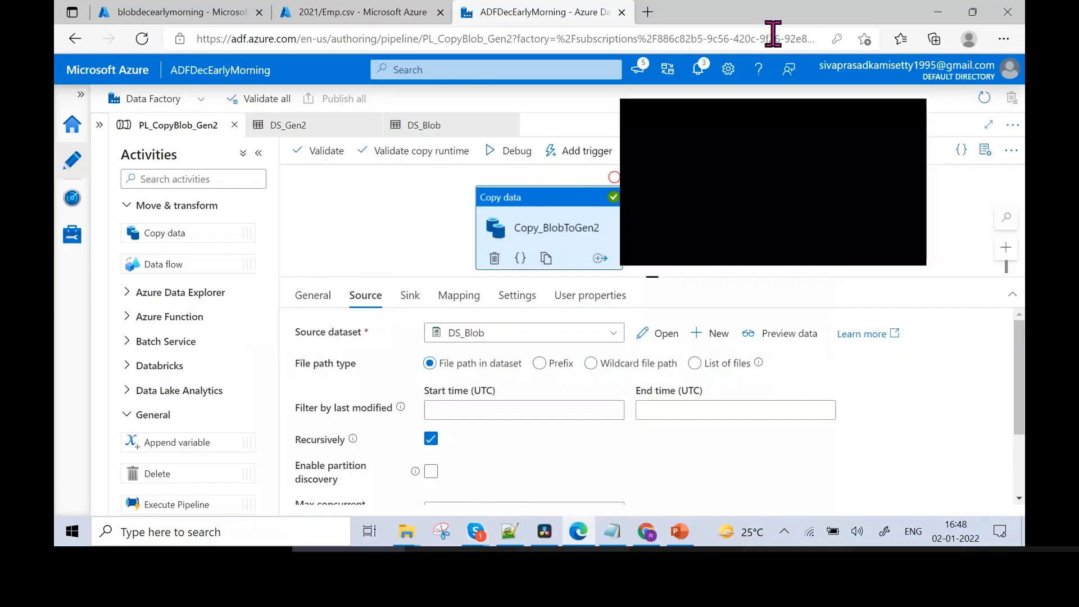
click(919, 113)
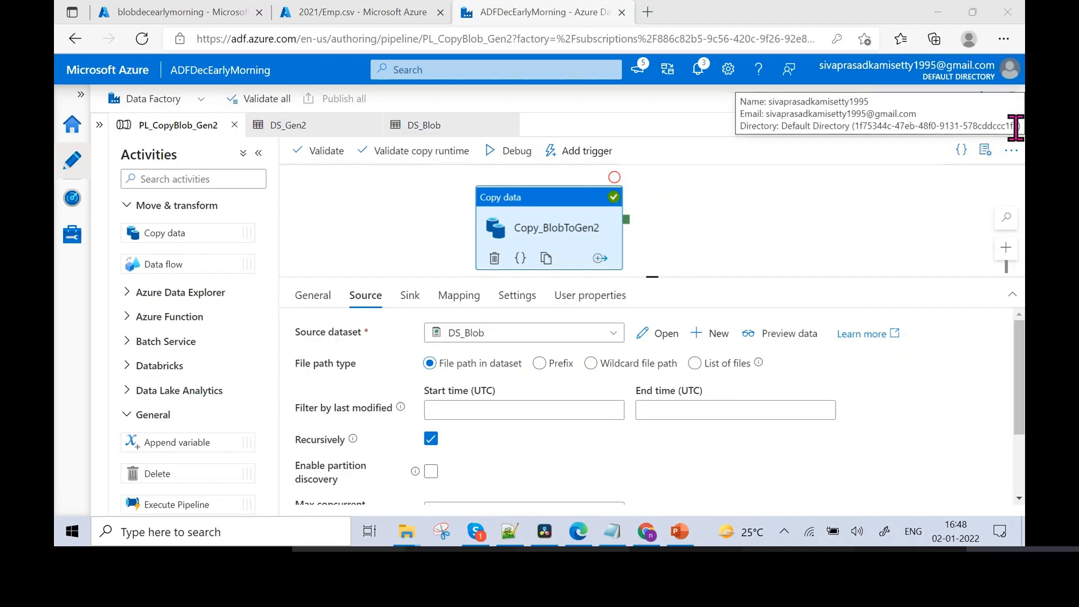
click(1013, 125)
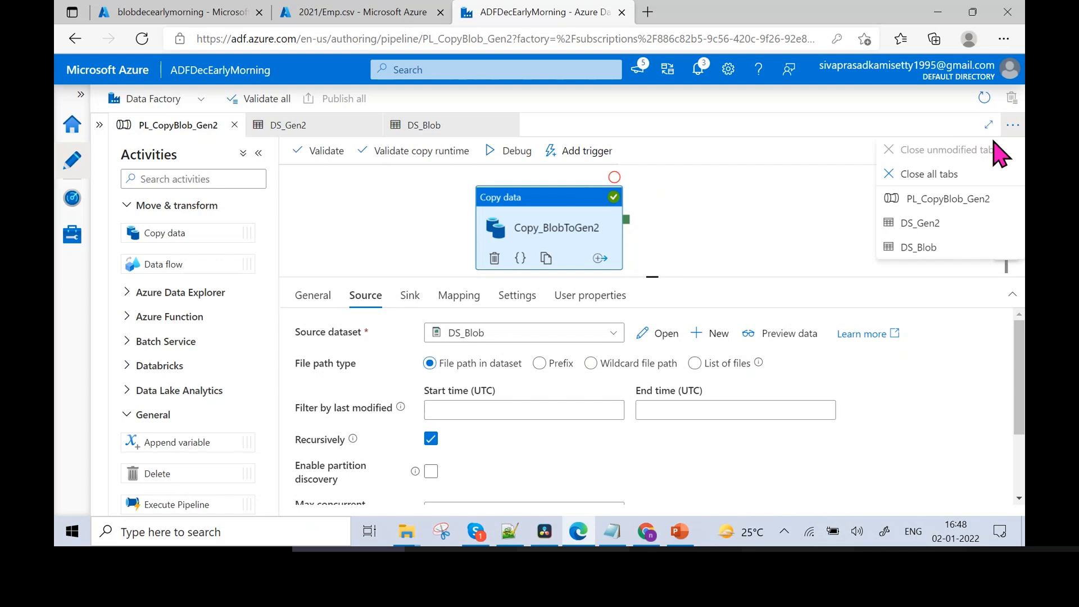
click(955, 175)
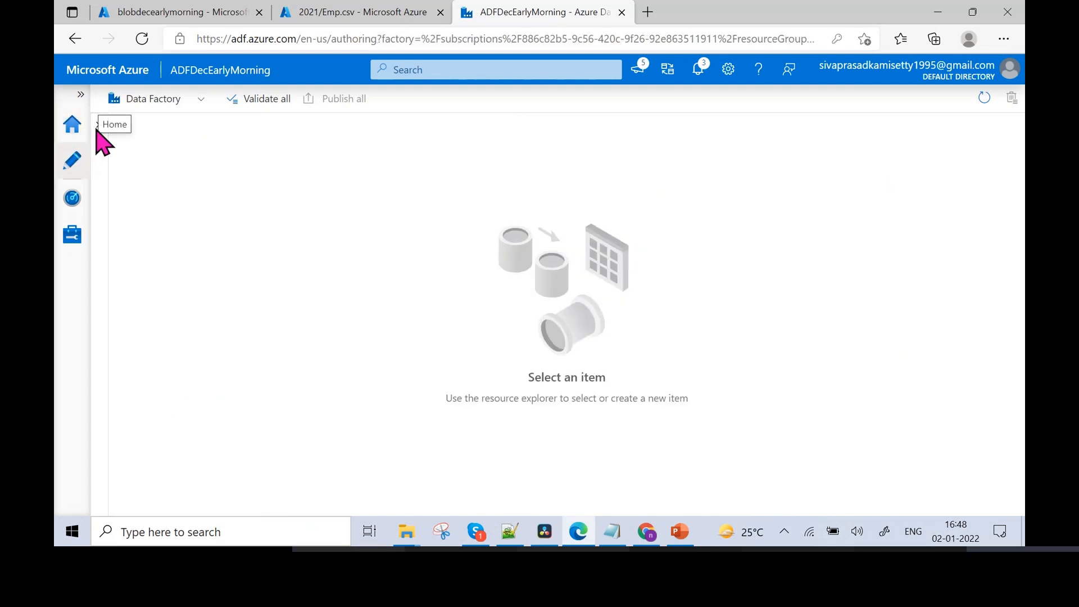
Create a new blank pipeline in the Factory Resources and collapse the resource list
click(101, 138)
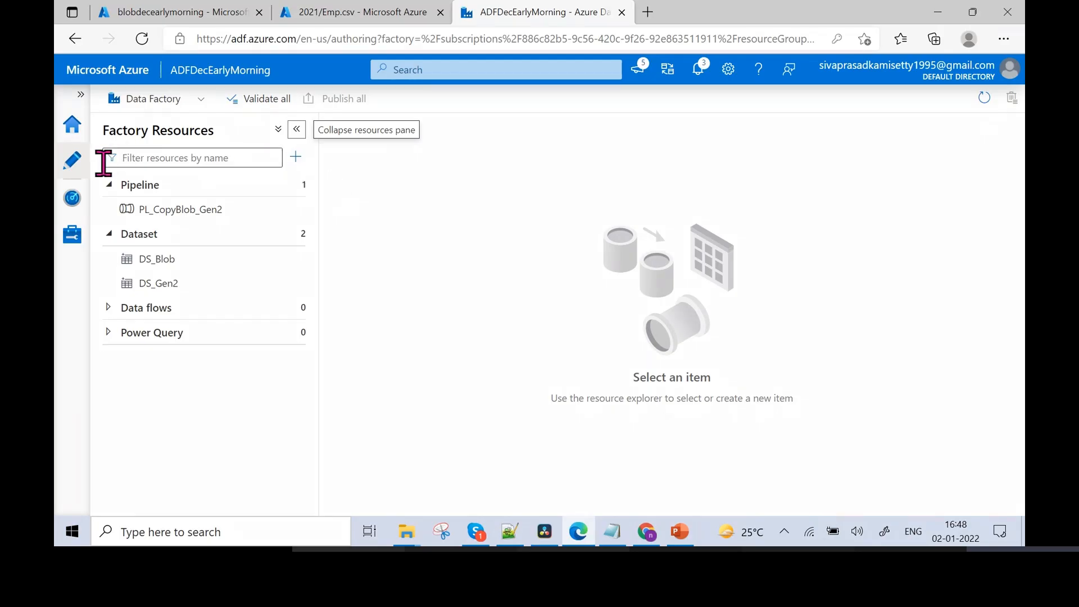
click(295, 188)
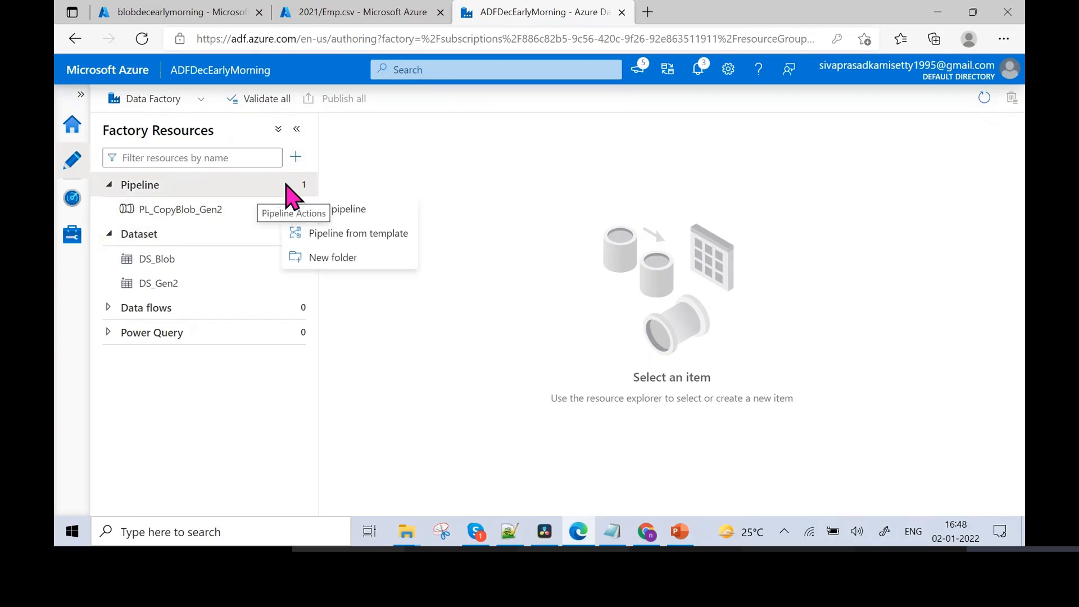
click(337, 209)
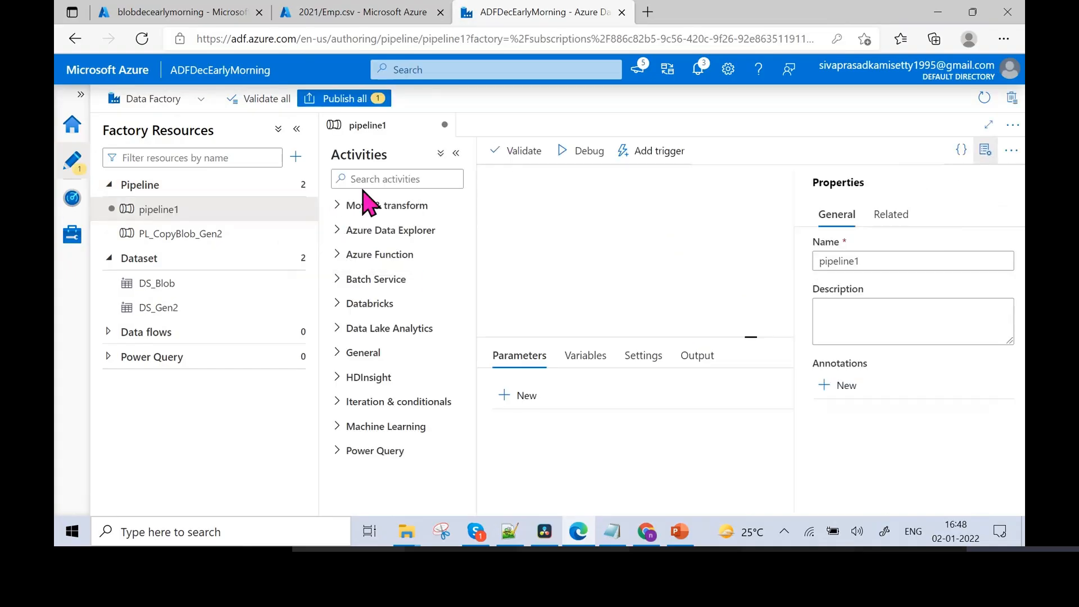
click(296, 130)
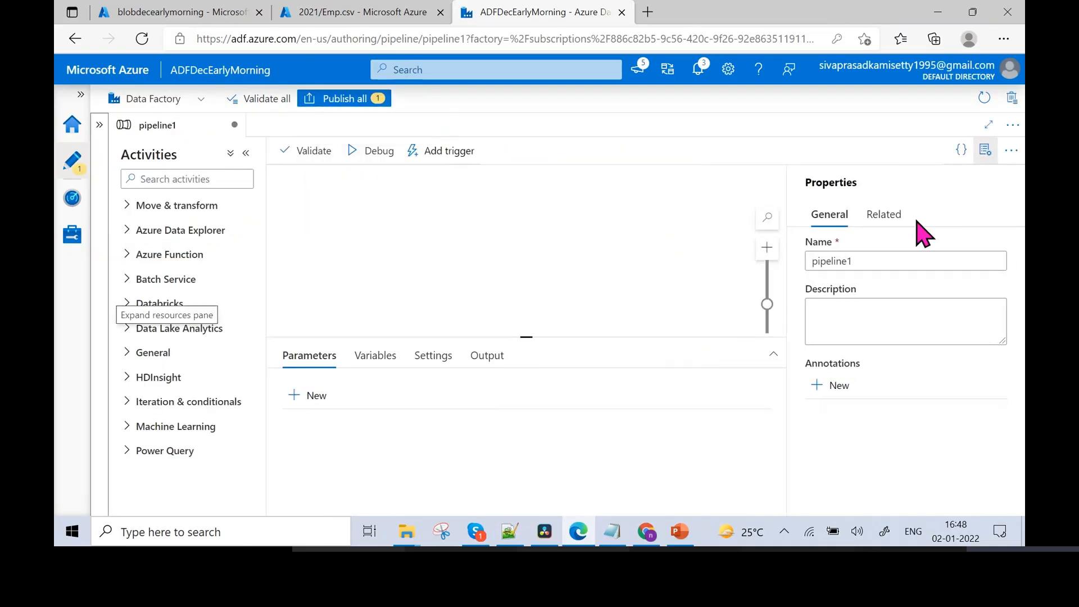
Switch to the Day-1 notes and review the Day-3 activity list, highlighting the Wait and Get meta data entries
click(612, 531)
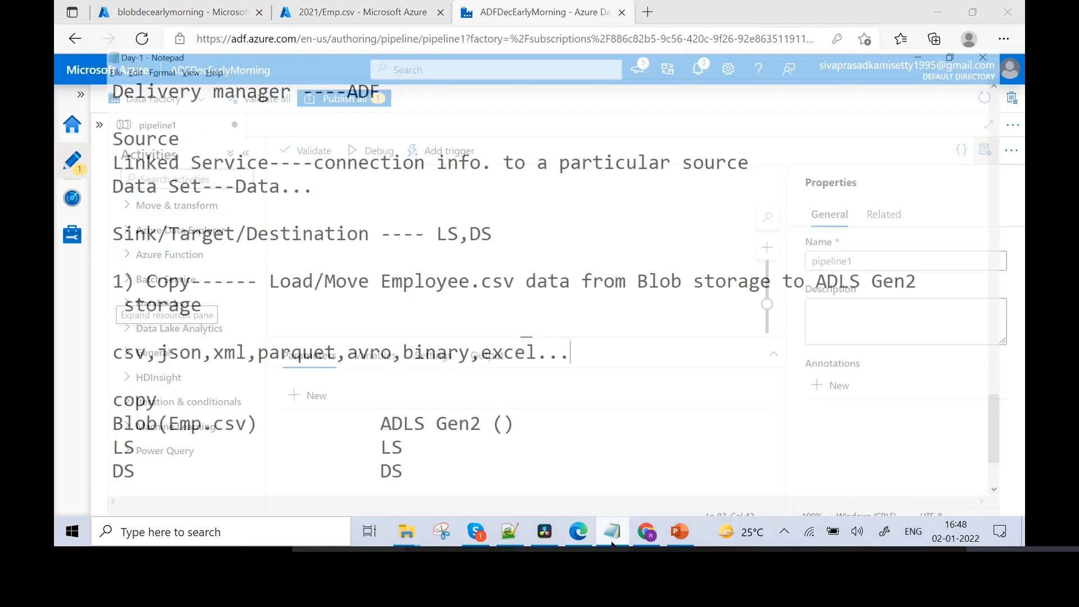
scroll(534, 258, down, 2)
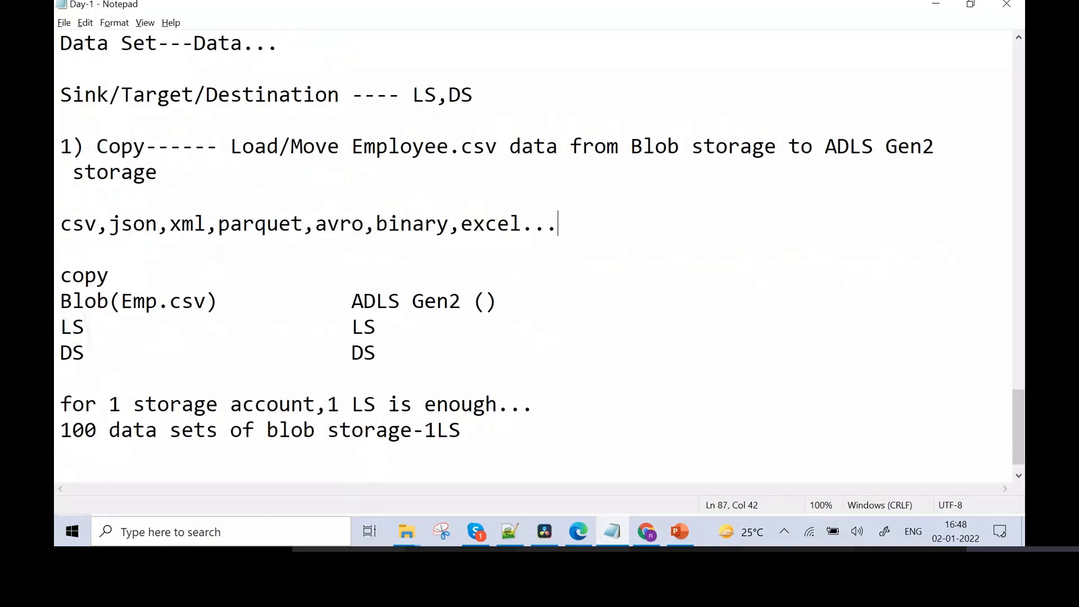
scroll(534, 258, up, 5)
scroll(534, 259, up, 5)
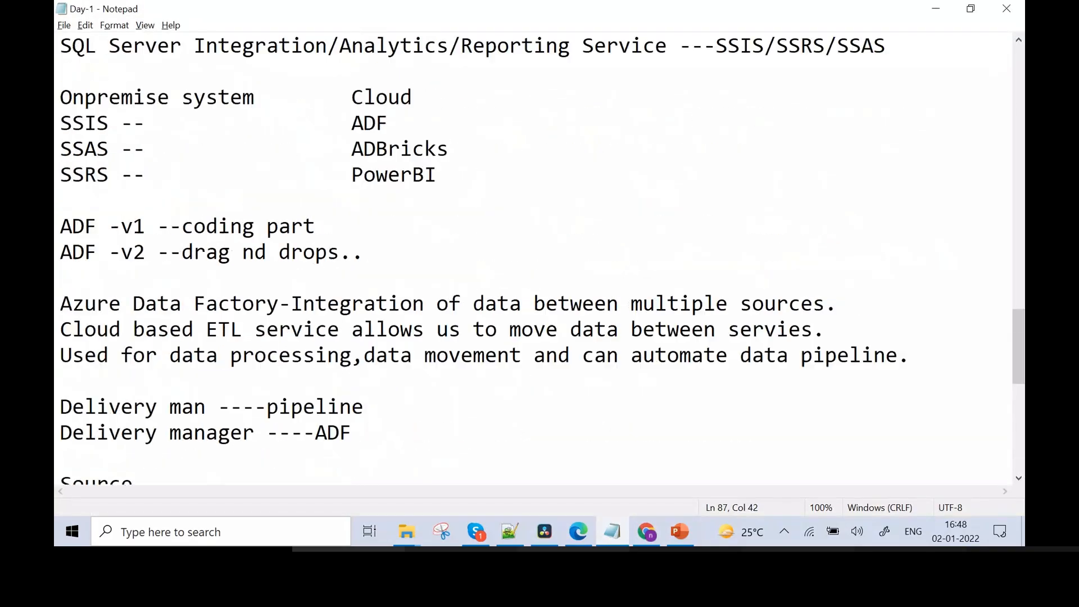
scroll(534, 259, down, 1)
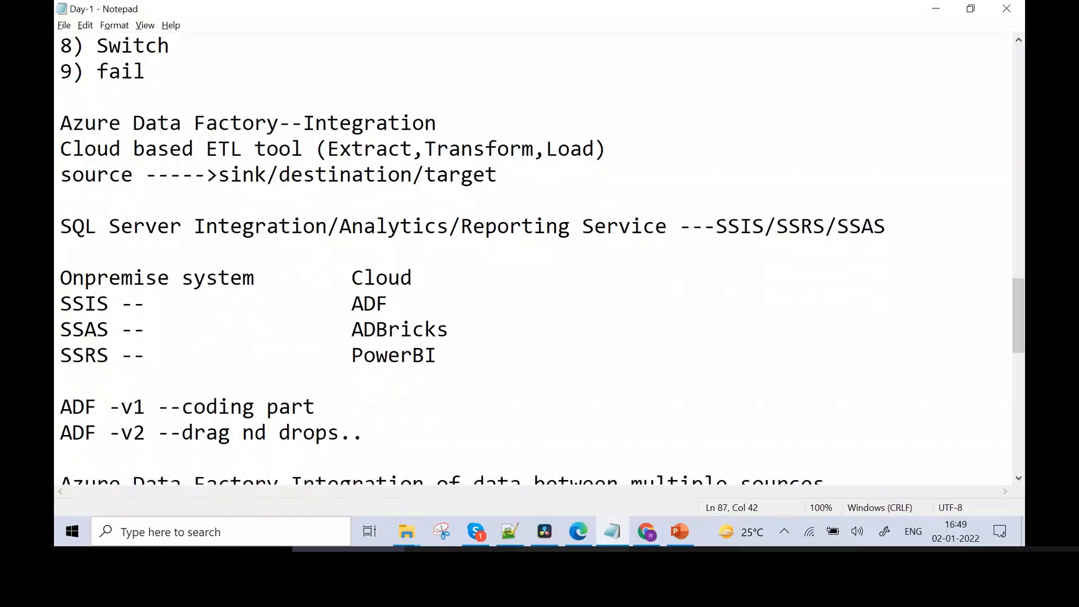
scroll(398, 87, up, 3)
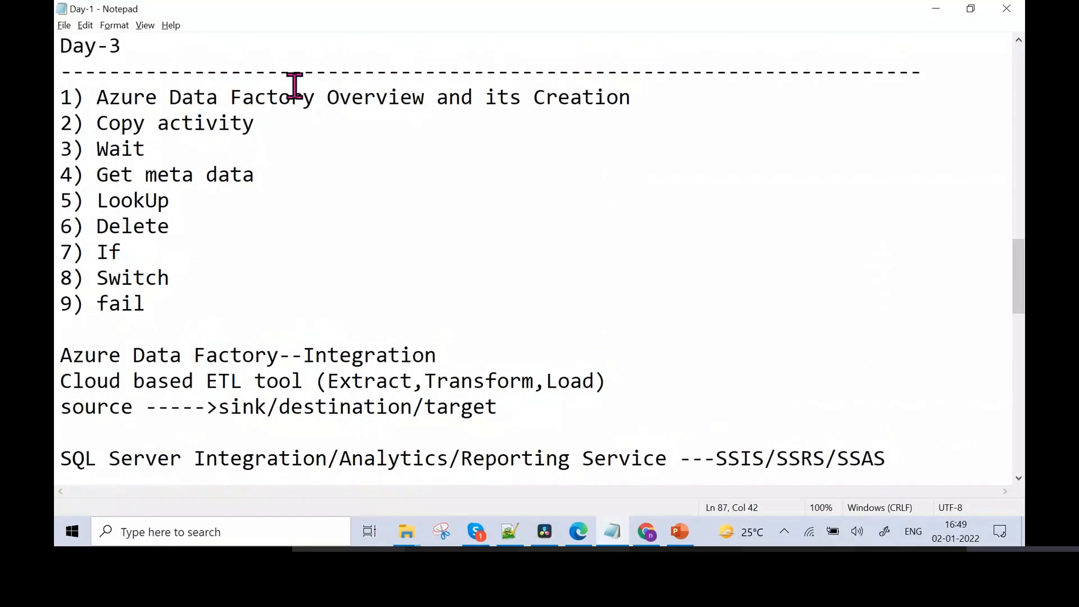
double_click(121, 147)
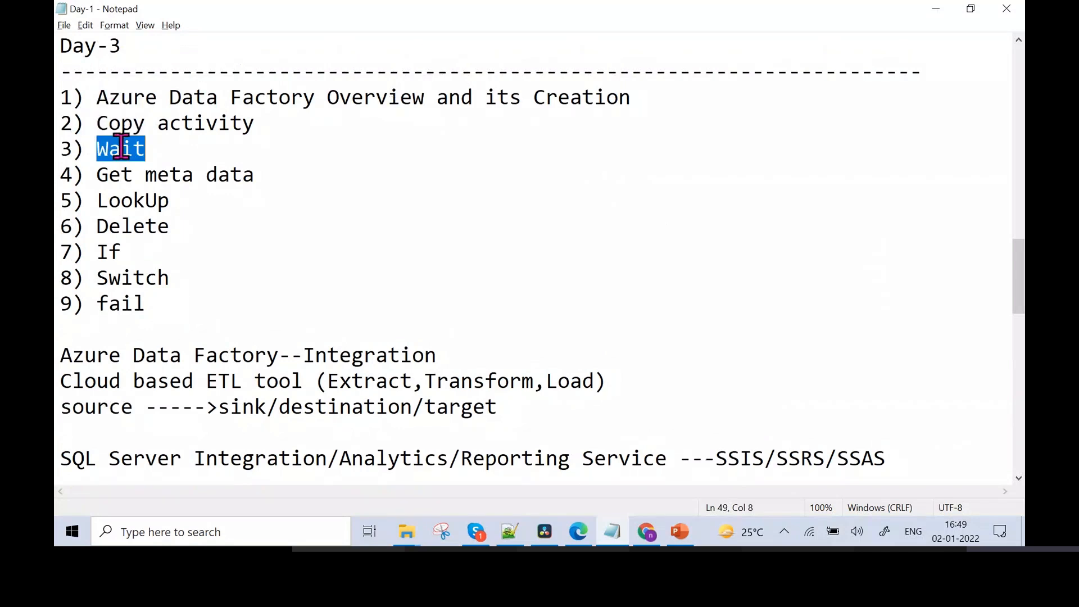
click(179, 148)
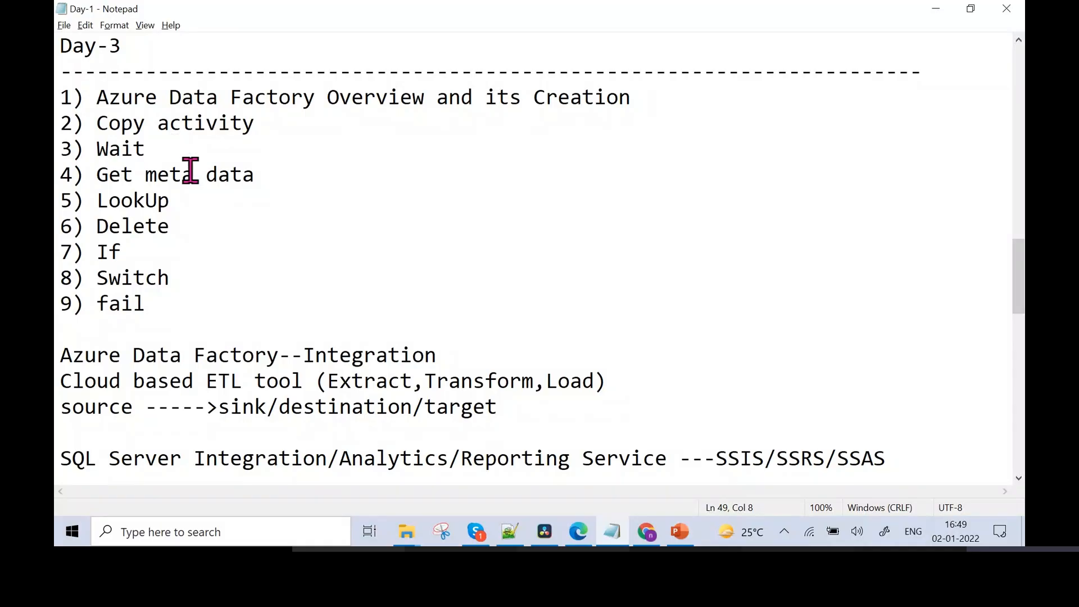
drag(95, 178, 255, 176)
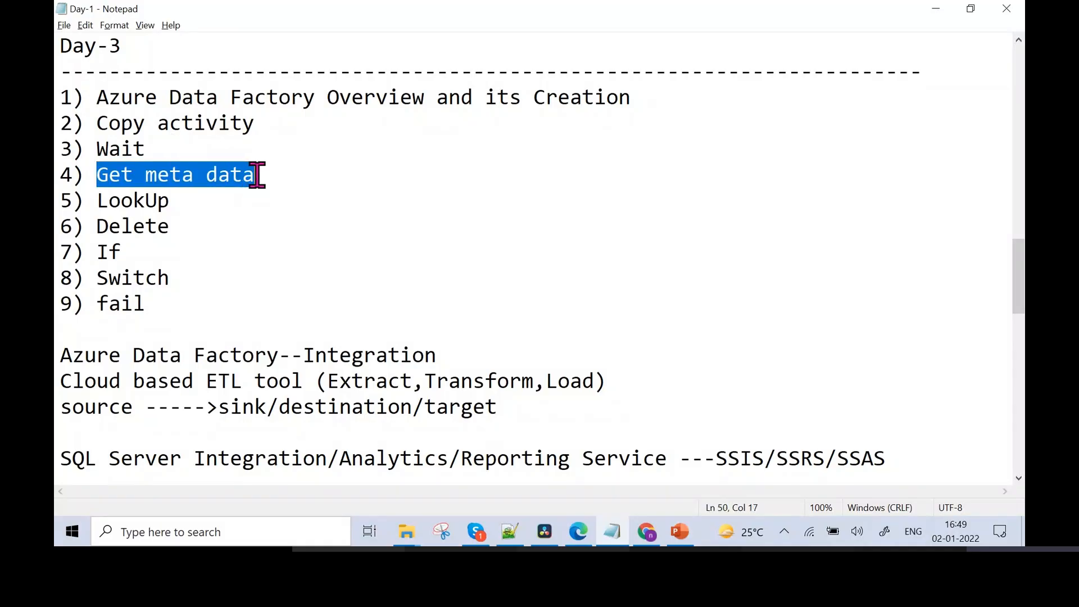
Switch back to Azure Data Factory, find activities matching "get" and add a Get Metadata activity to the canvas, then hide the pipeline properties
key(alt+Tab)
click(230, 170)
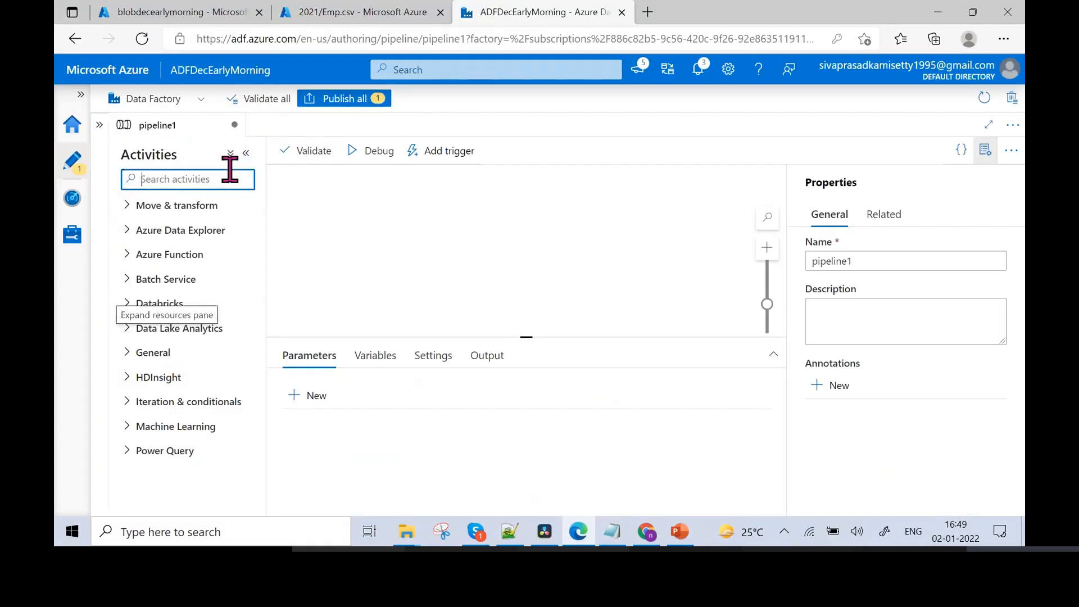
text(get)
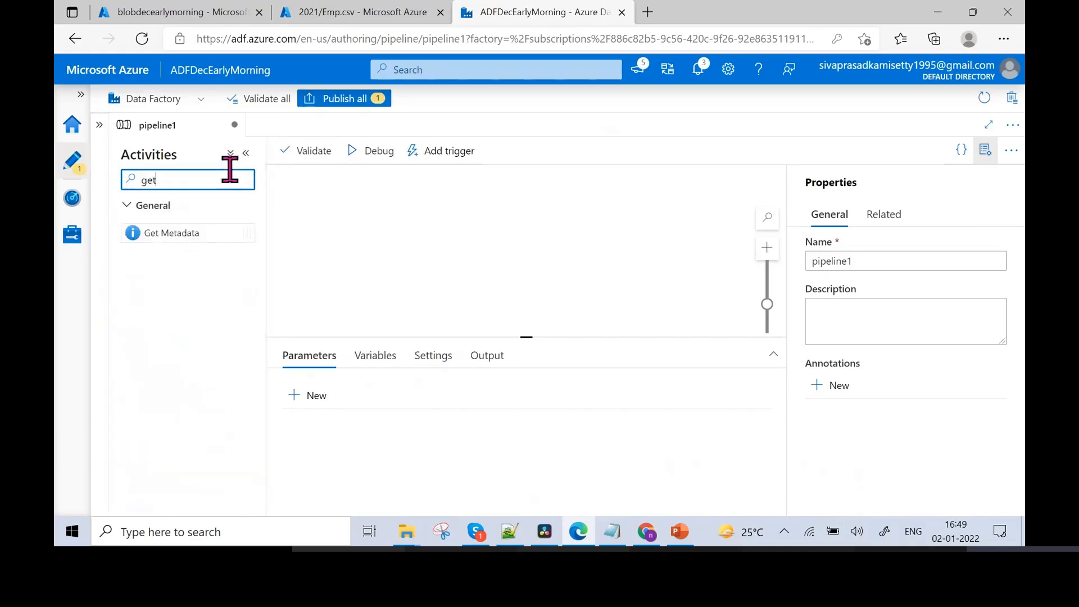
drag(208, 234, 560, 231)
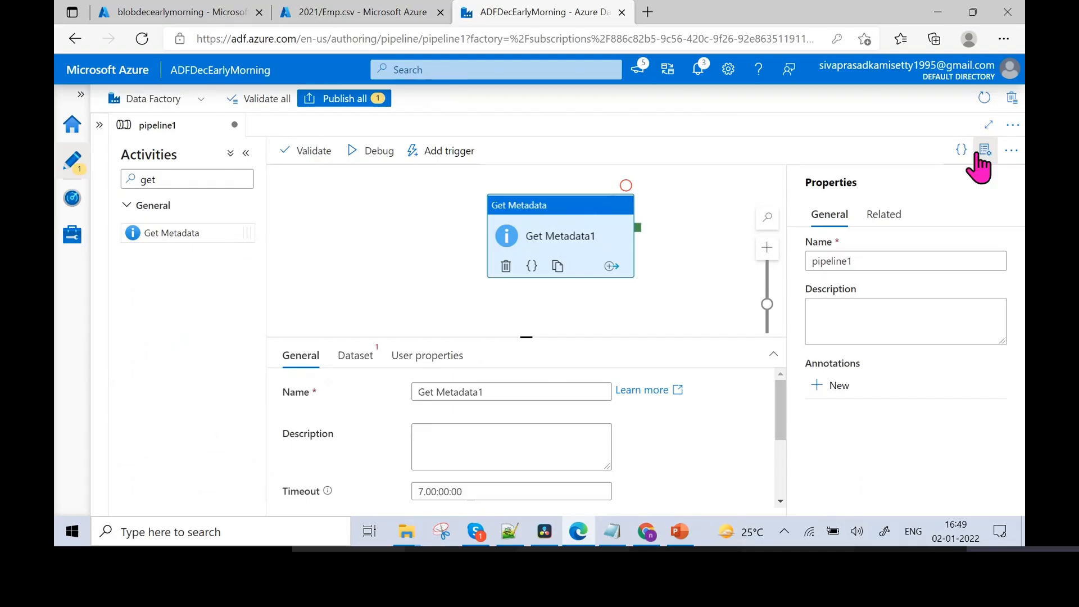
click(986, 150)
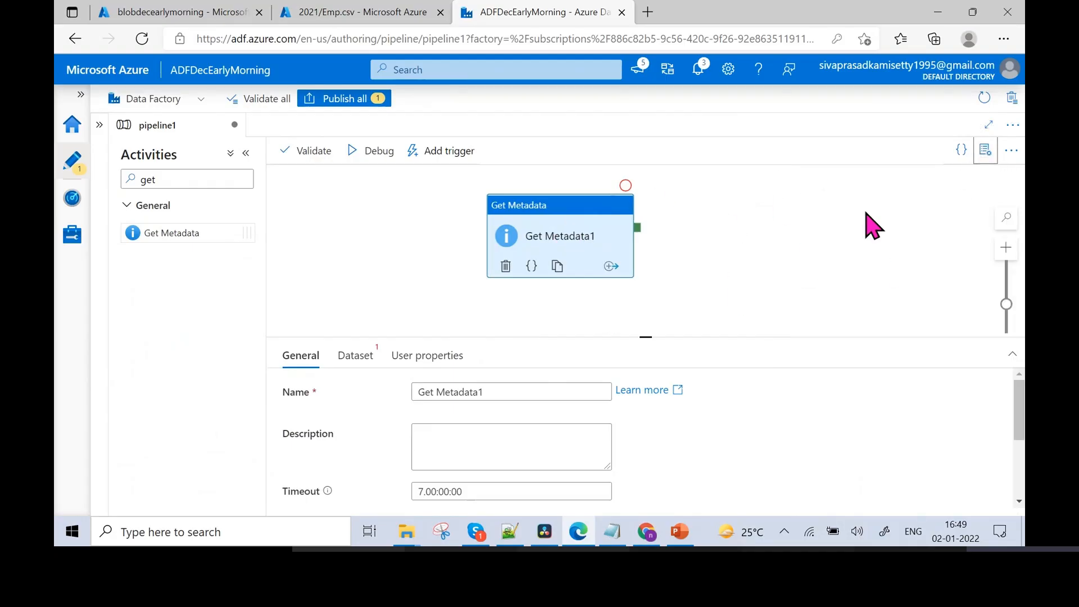
Try adding a second Get Metadata activity linked after the first one, and delete it again
drag(192, 233, 781, 212)
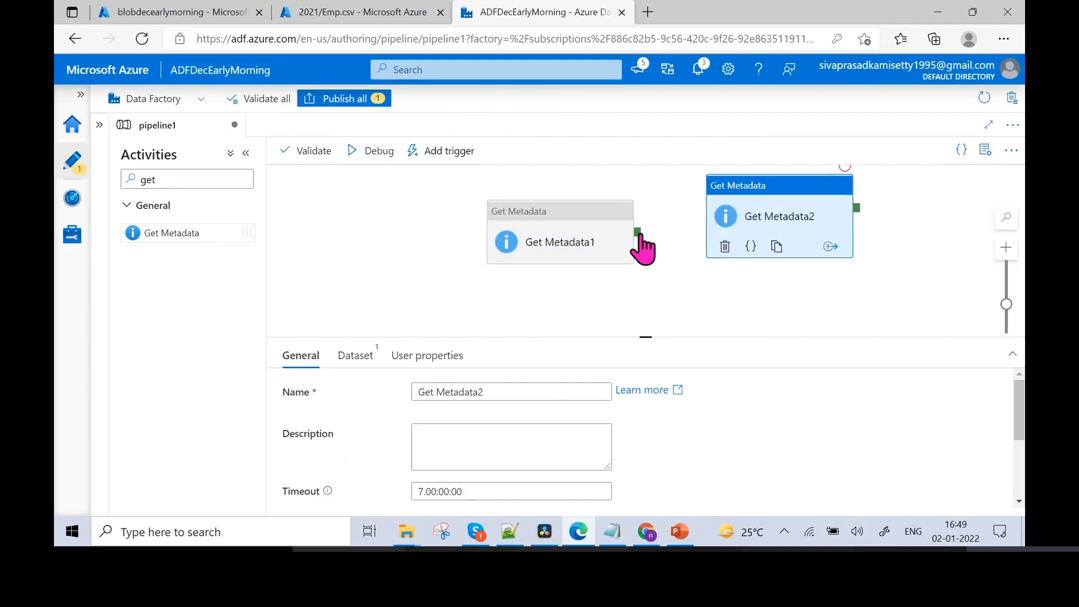
drag(638, 232, 749, 198)
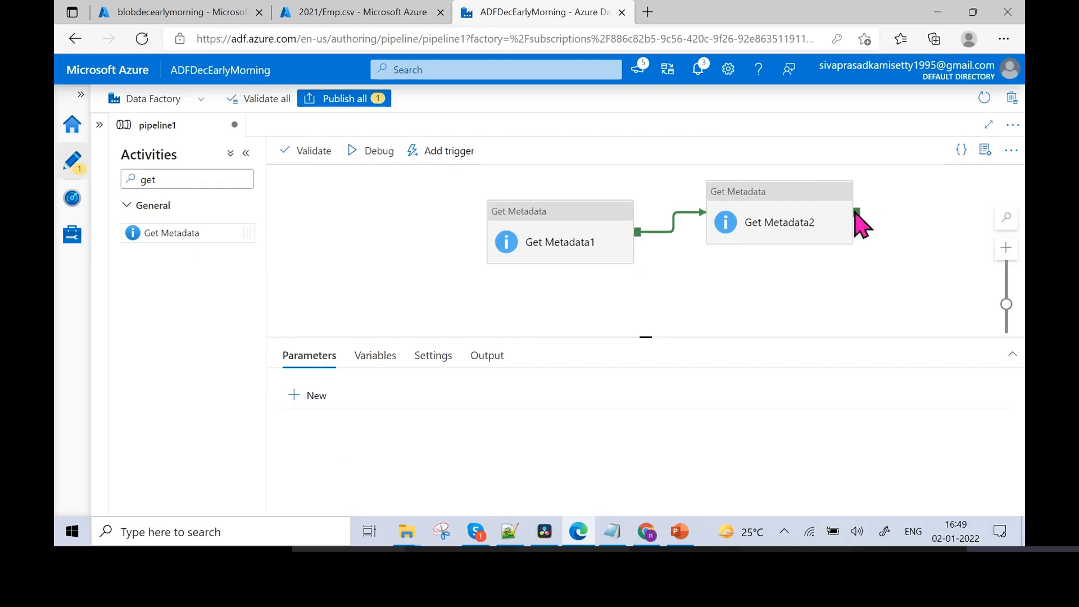
click(804, 219)
key(Delete)
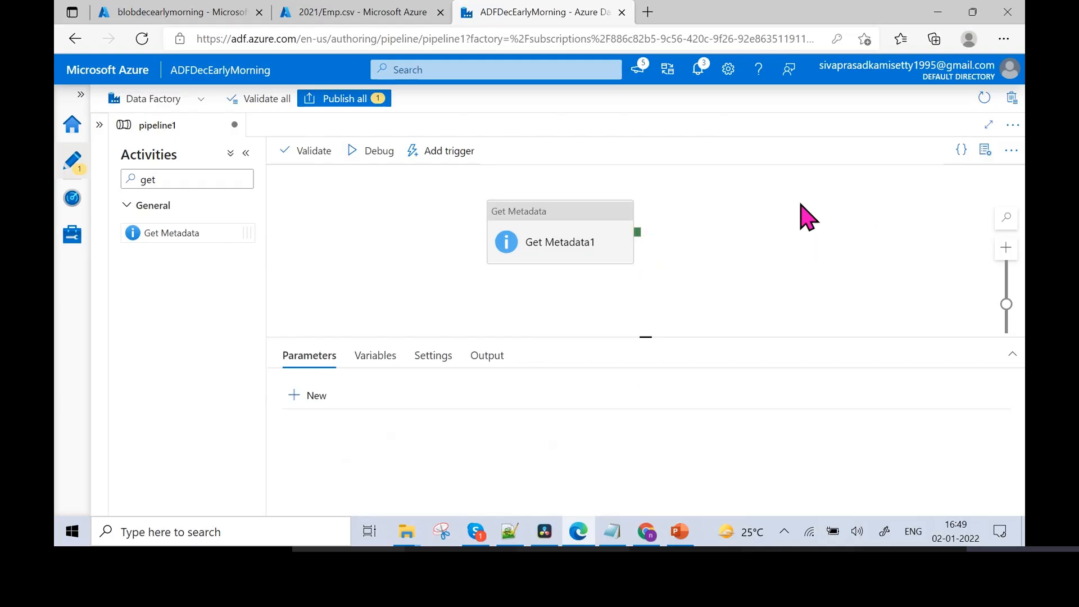
Reposition the Get Metadata activity on the canvas and rename the pipeline as PL_GetMD
drag(574, 222, 486, 228)
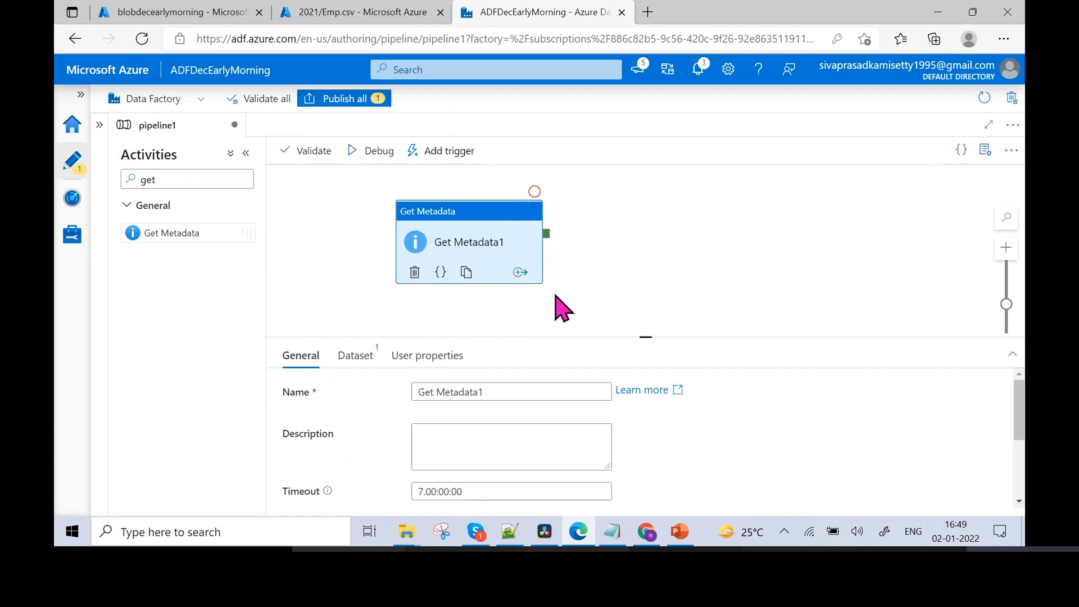
click(986, 158)
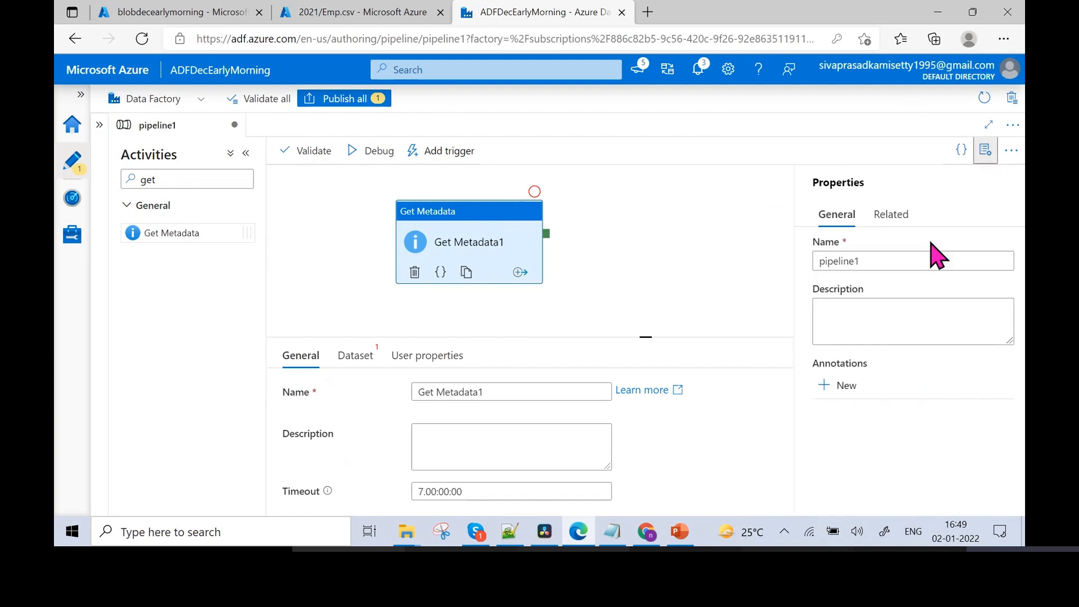
click(920, 258)
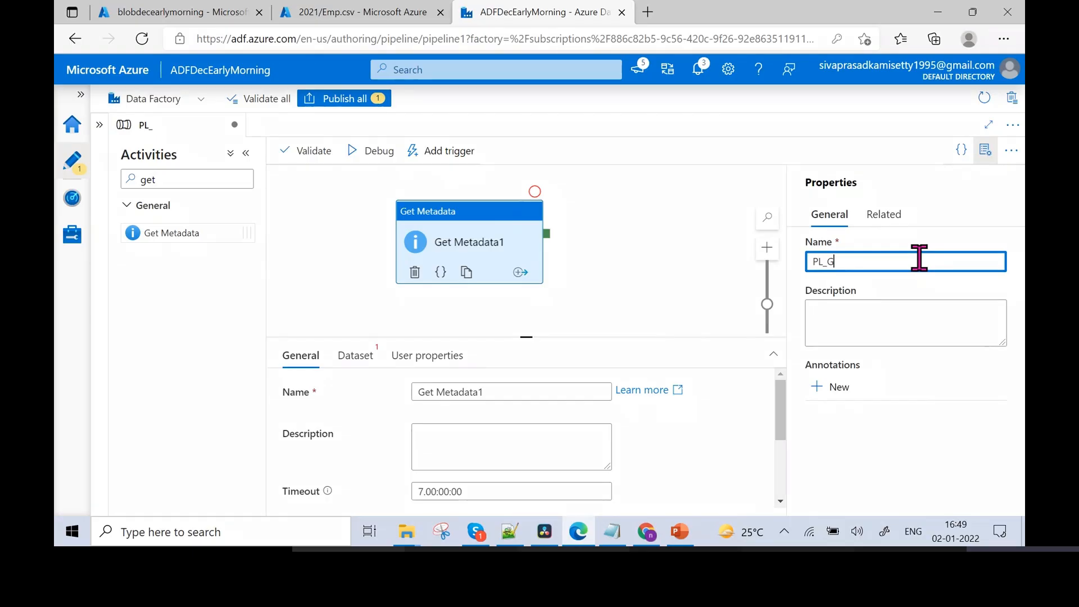
text(PL_GetMD)
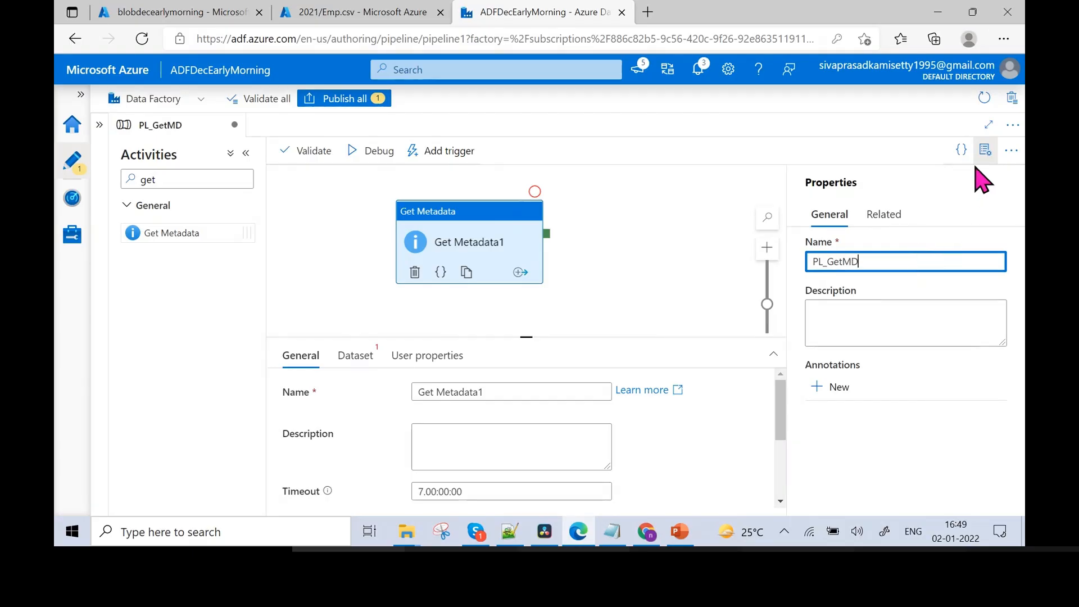
click(985, 152)
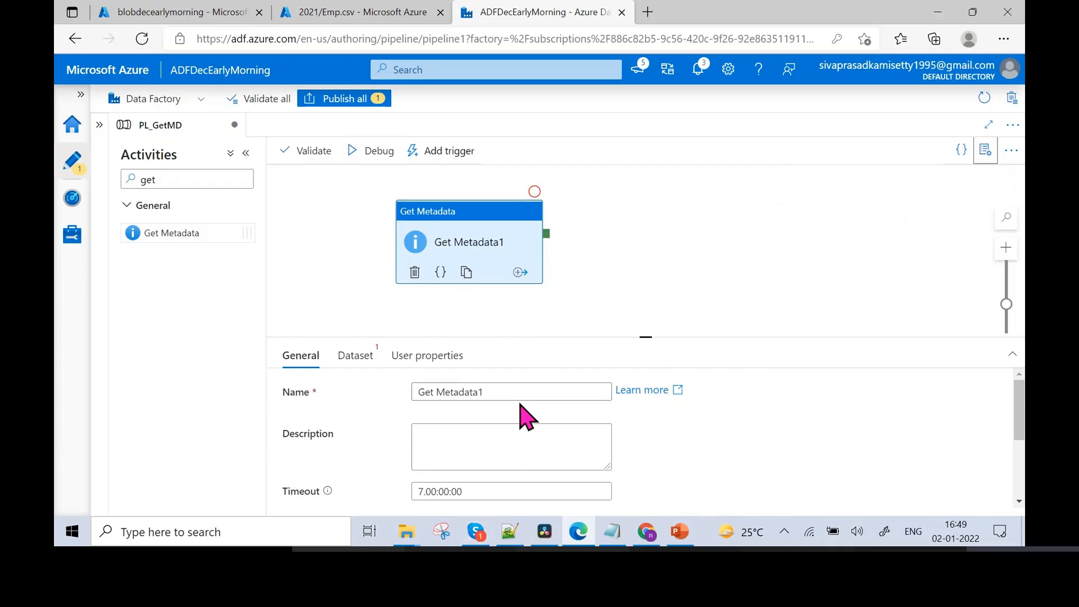
Compare the Get Metadata activity's name setting with the pipeline's name in its properties
double_click(518, 393)
triple_click(519, 393)
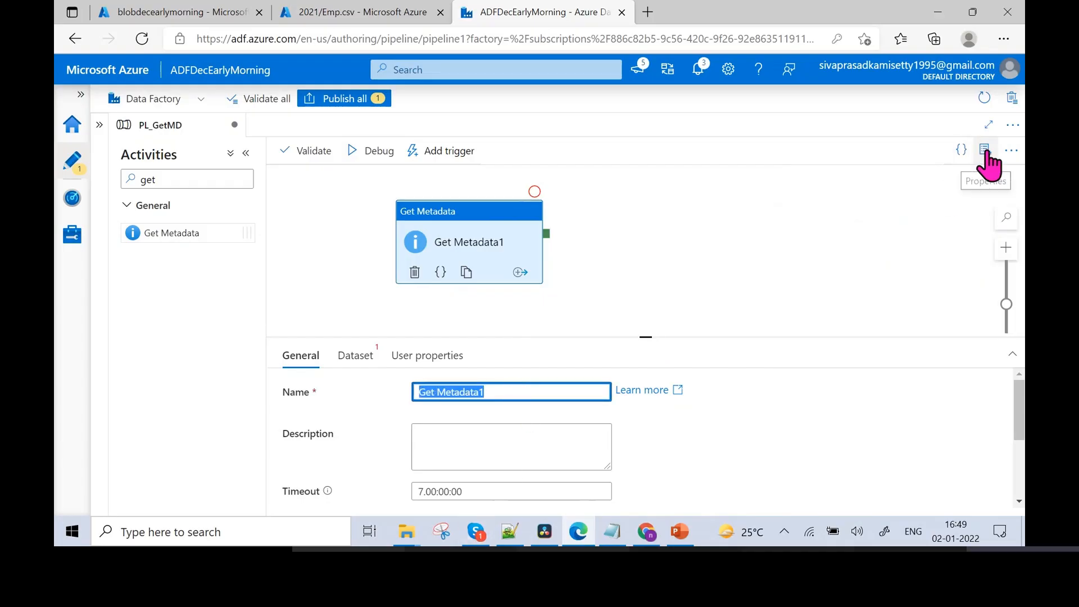
click(985, 151)
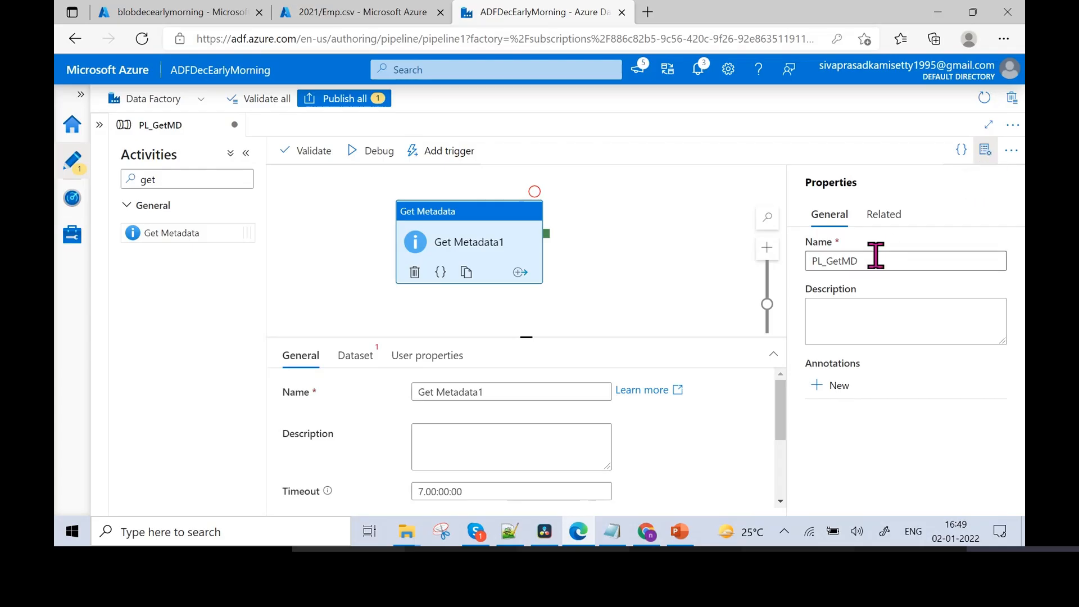
click(875, 261)
drag(875, 261, 818, 261)
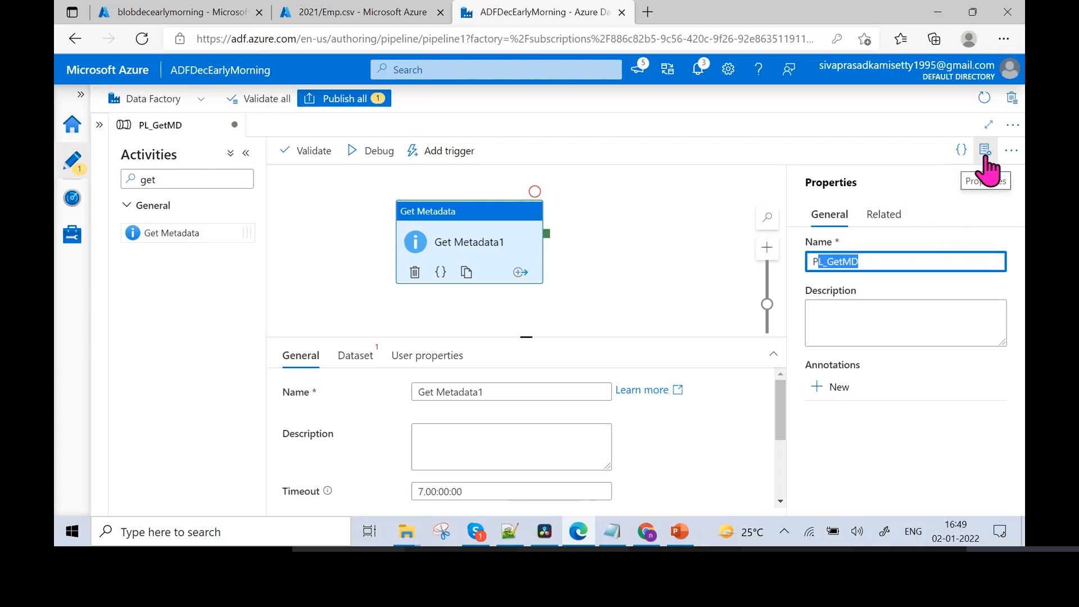
Hide the pipeline properties and rename the activity as Get Metadata
click(985, 150)
double_click(515, 392)
drag(417, 403, 410, 403)
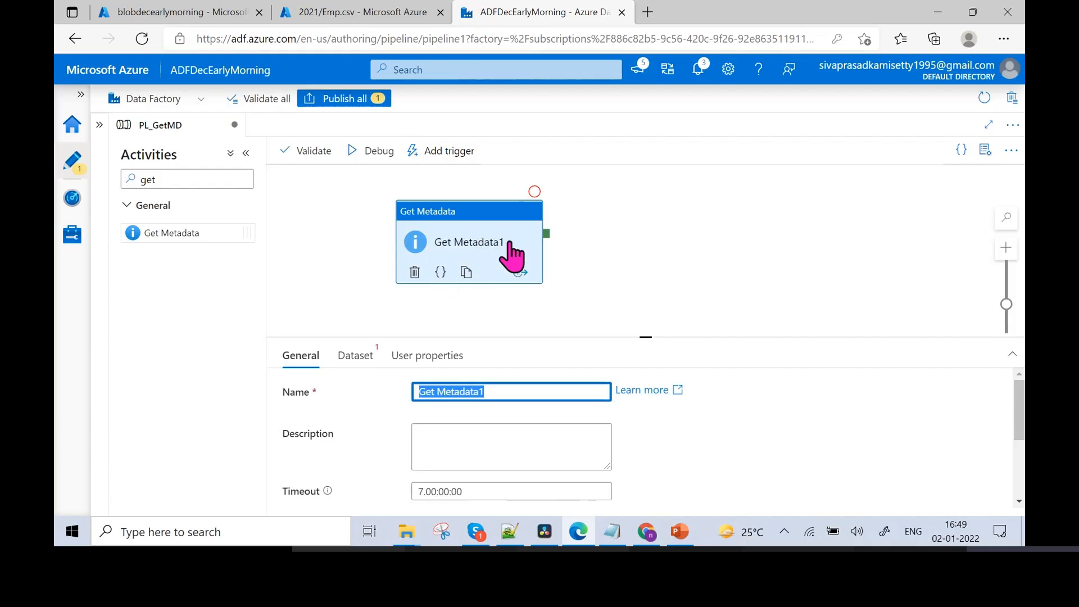
click(509, 394)
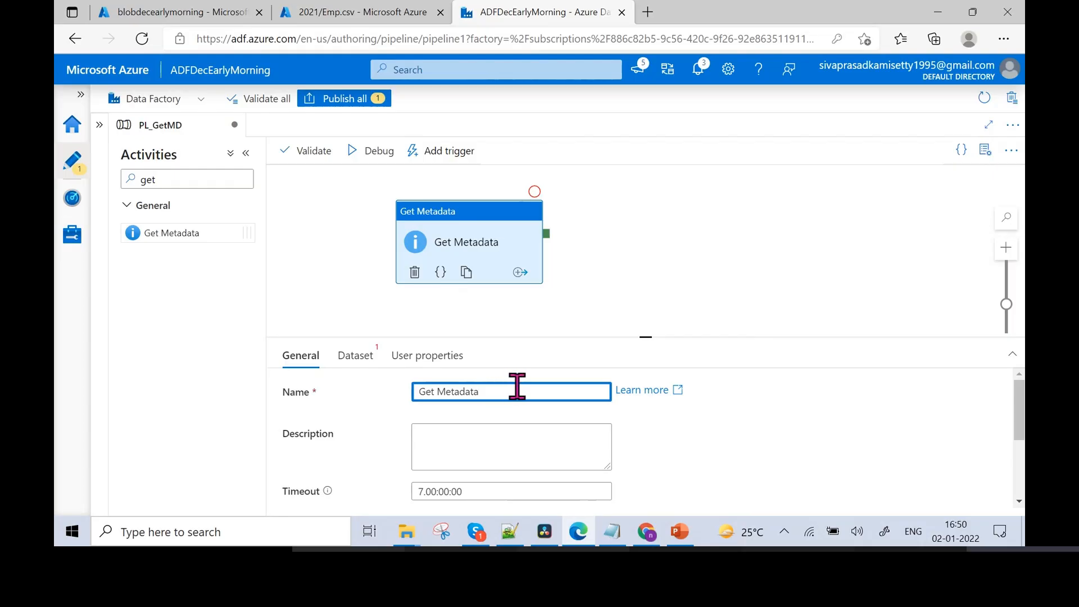
Set the Get Metadata activity's dataset to DS_Blob and add a new argument row to its field list
click(371, 362)
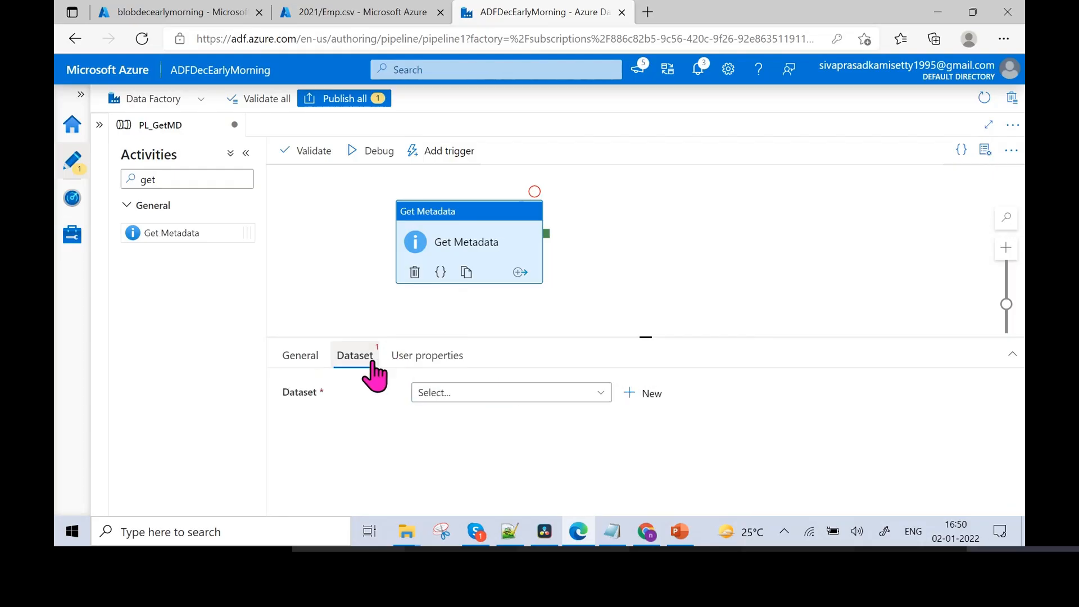
drag(556, 337, 548, 296)
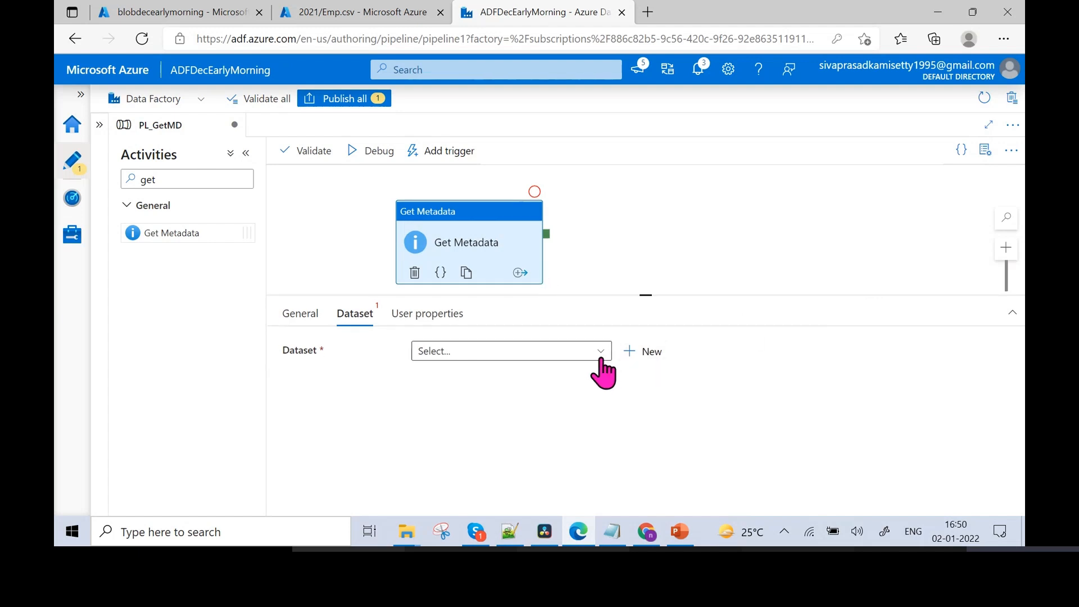
click(601, 358)
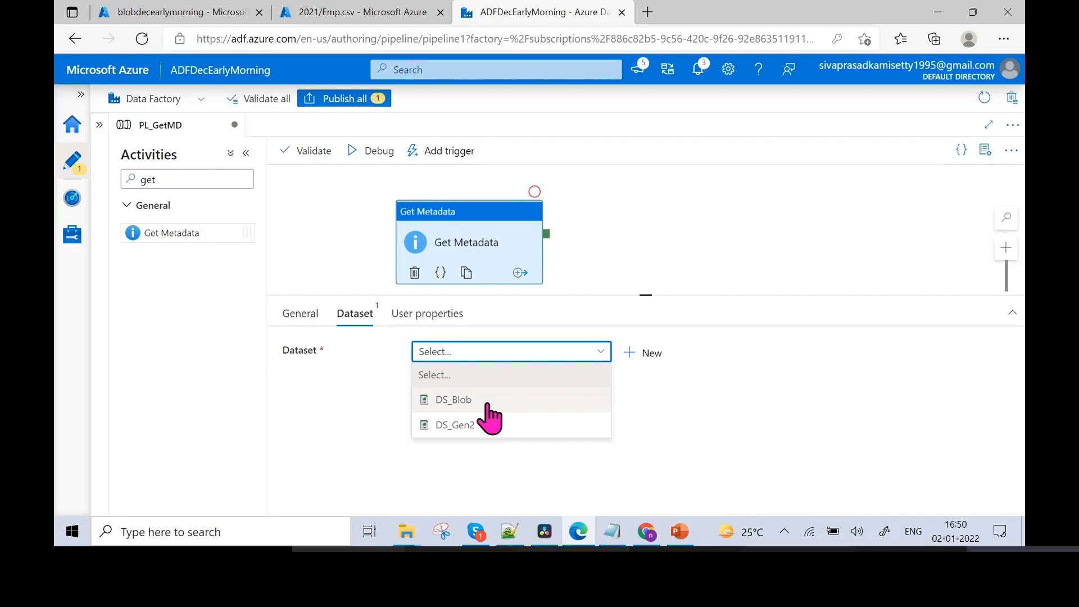
click(488, 404)
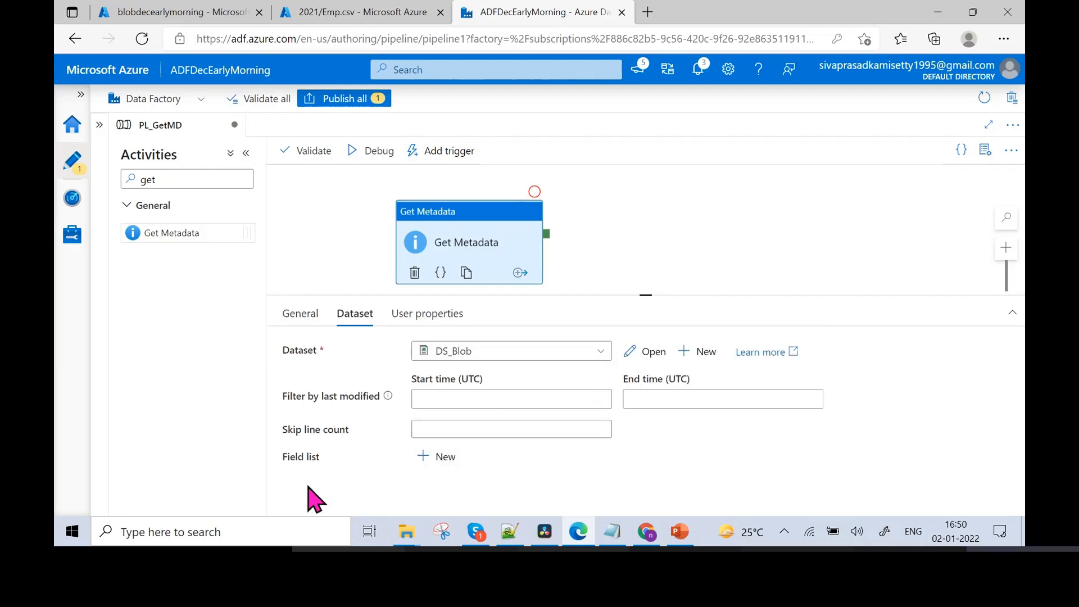
click(293, 459)
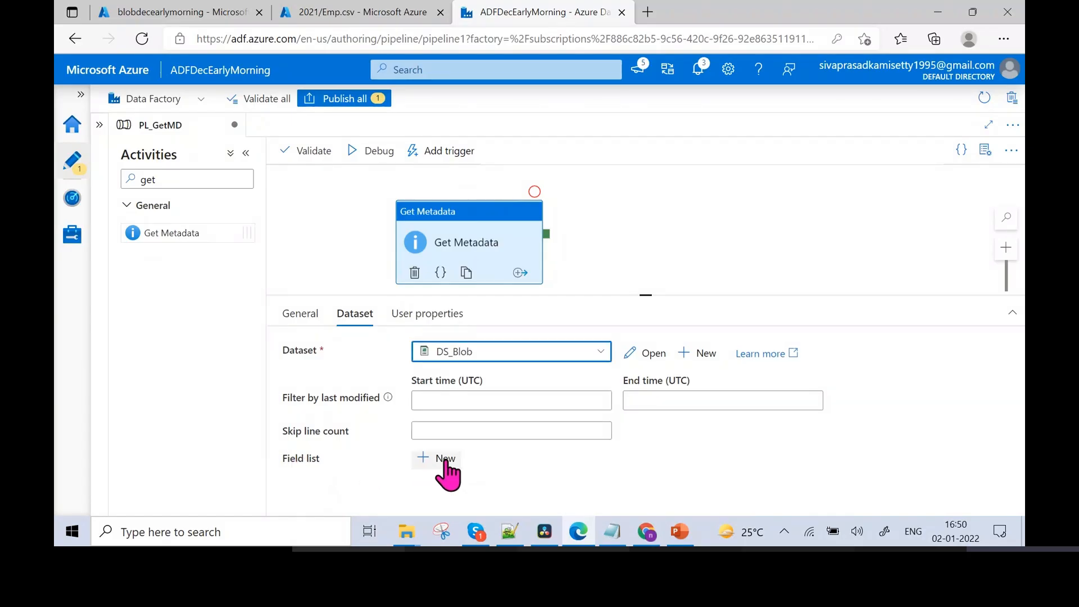
click(446, 459)
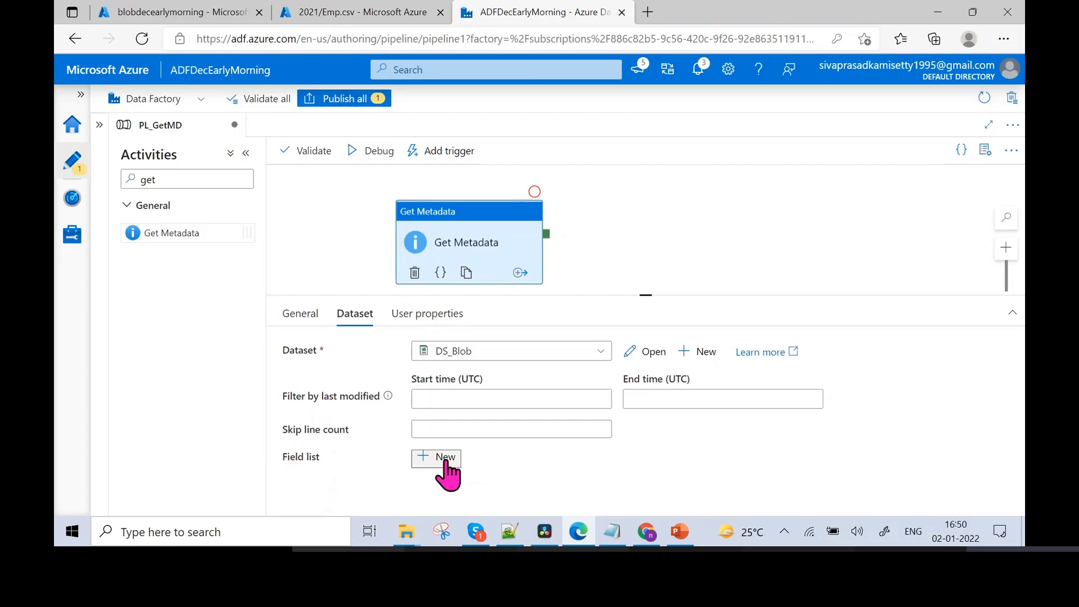
scroll(1023, 410, down, 1)
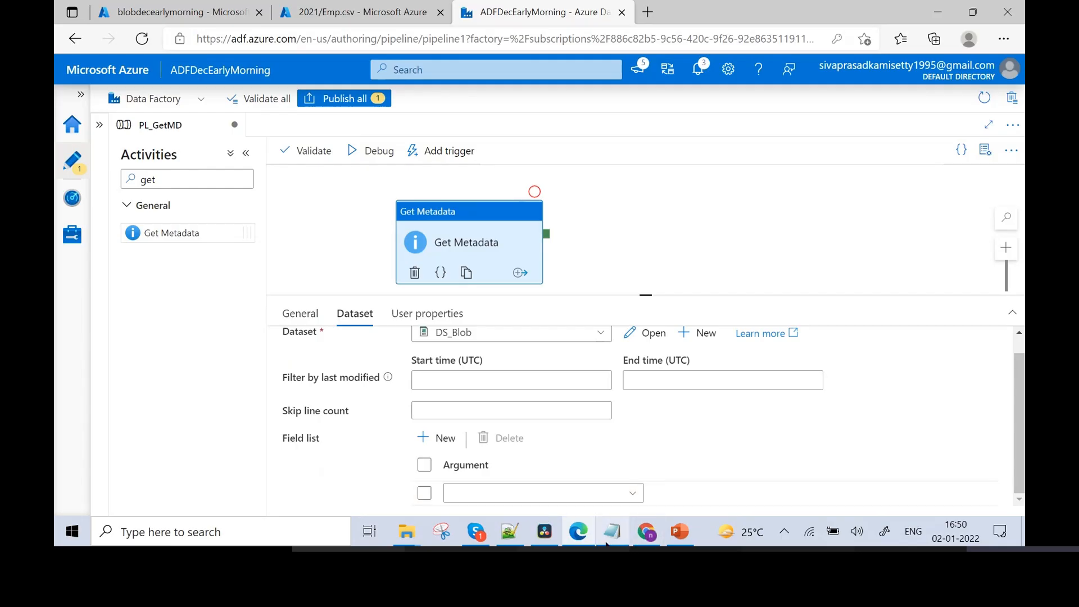
Switch to the Day-1 notes in Notepad and add the line "Get meta data---- Meta data info." at the end
click(613, 531)
click(290, 182)
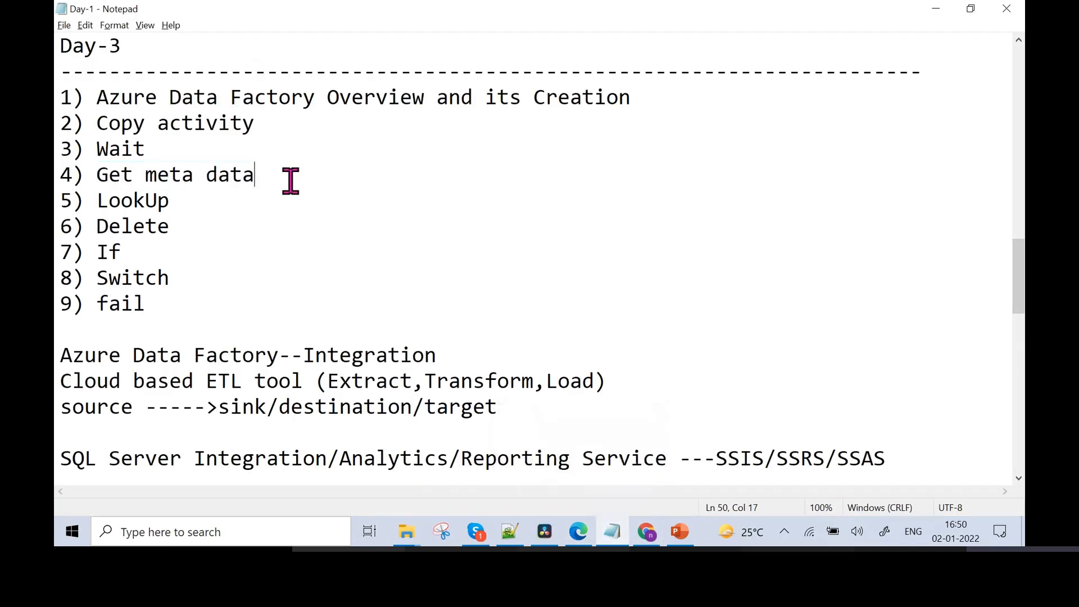
drag(290, 181, 113, 175)
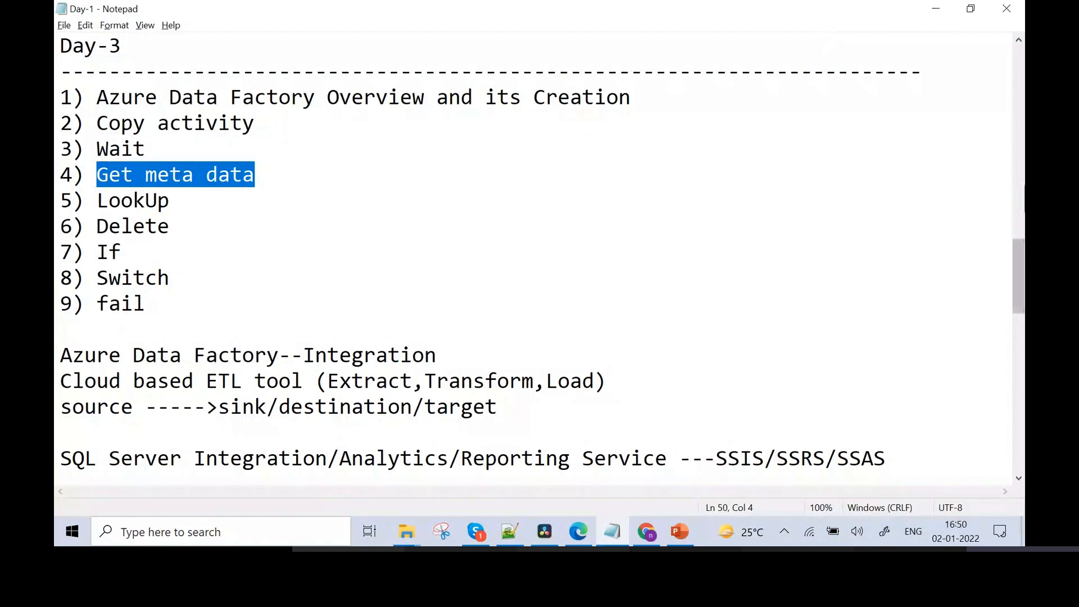
drag(1022, 272, 1022, 430)
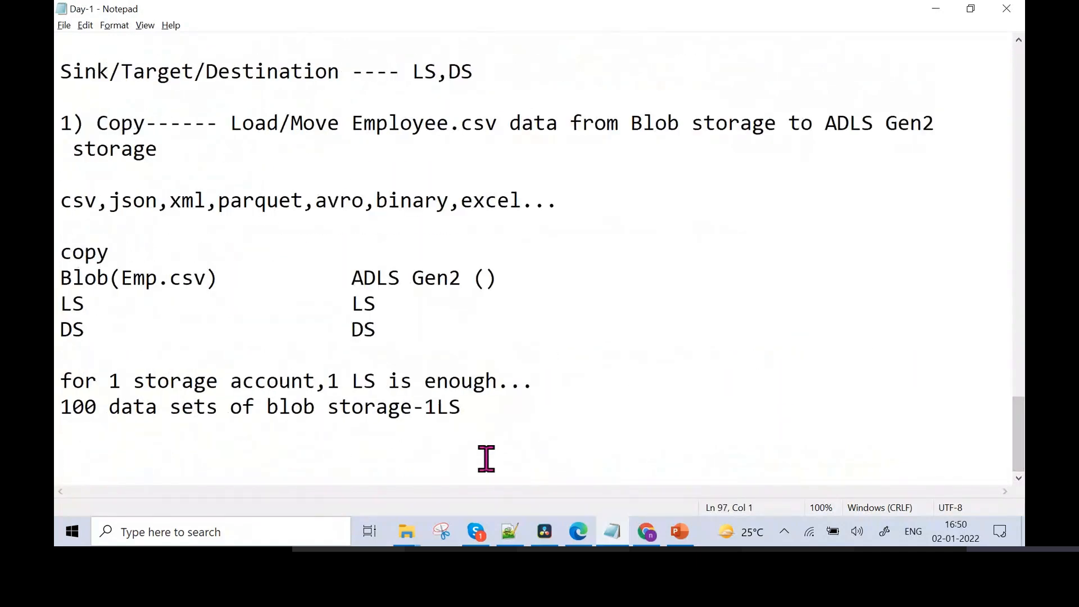
text(Get meta data)
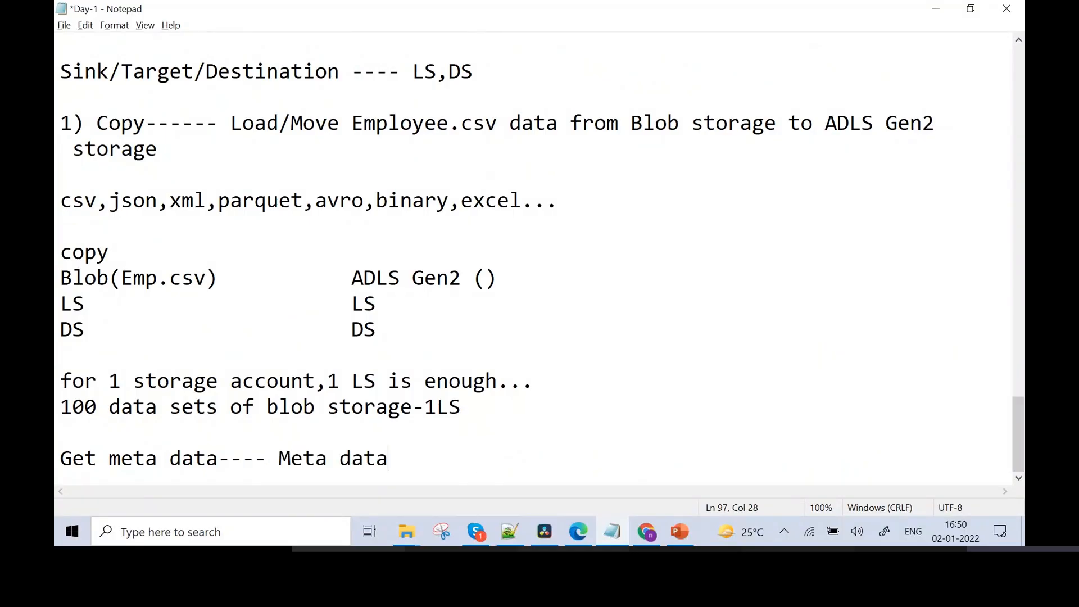
text(---- Meta data info.)
key(Return)
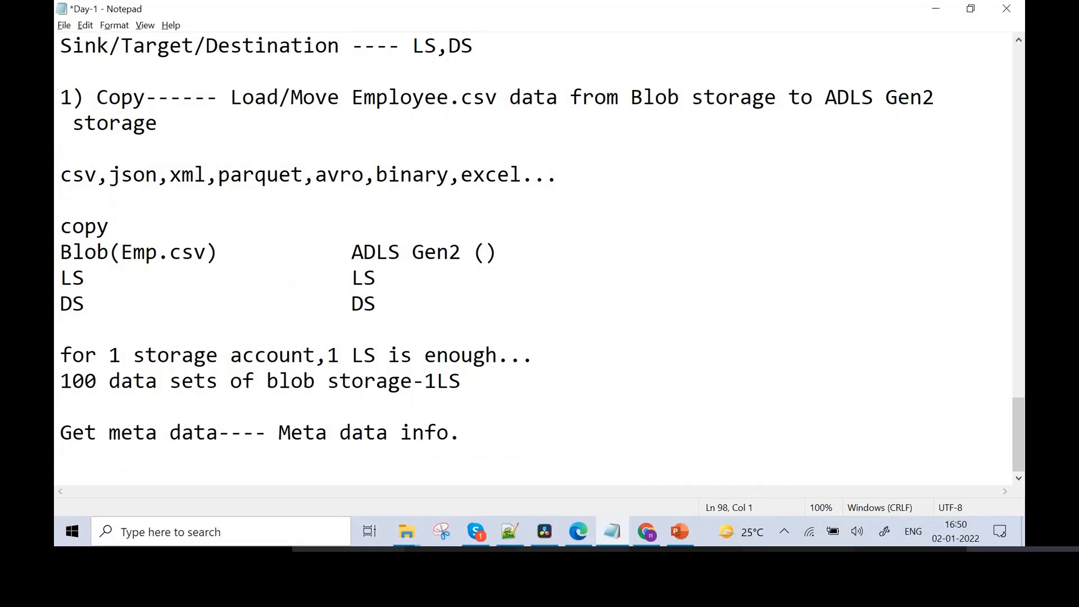
Switch to the ADE folder in File Explorer and examine the properties of the Azure Data Engineer1 presentation as a metadata example
mouse_move(406, 532)
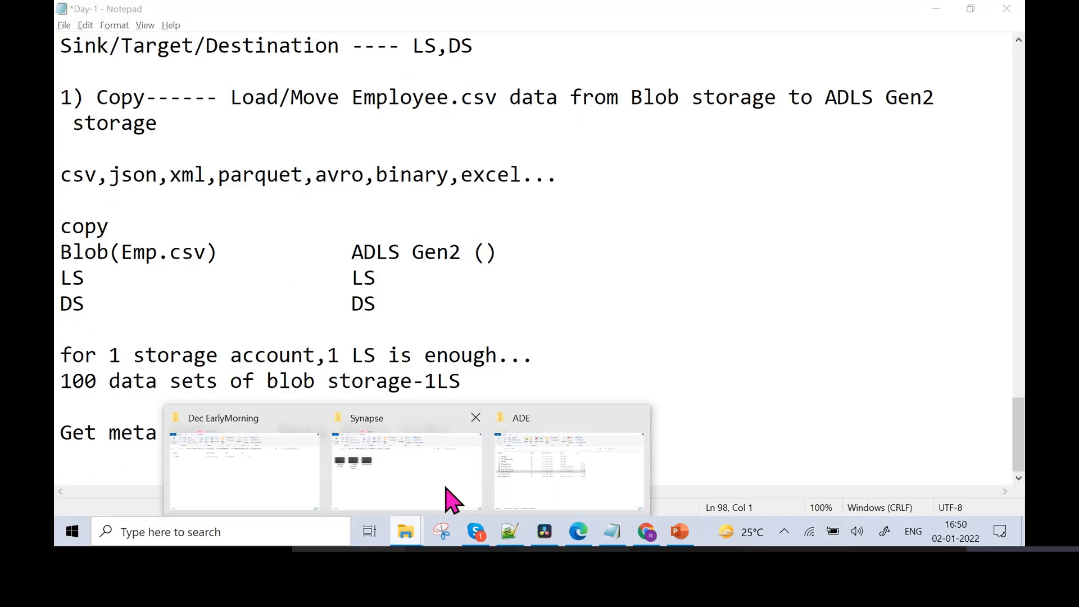
click(557, 479)
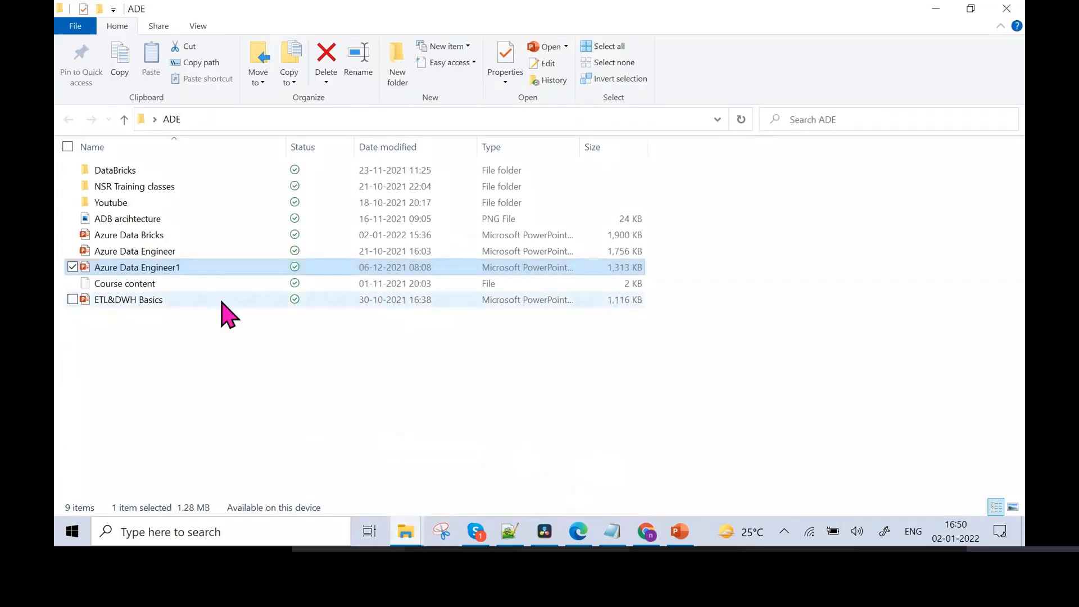
right_click(195, 267)
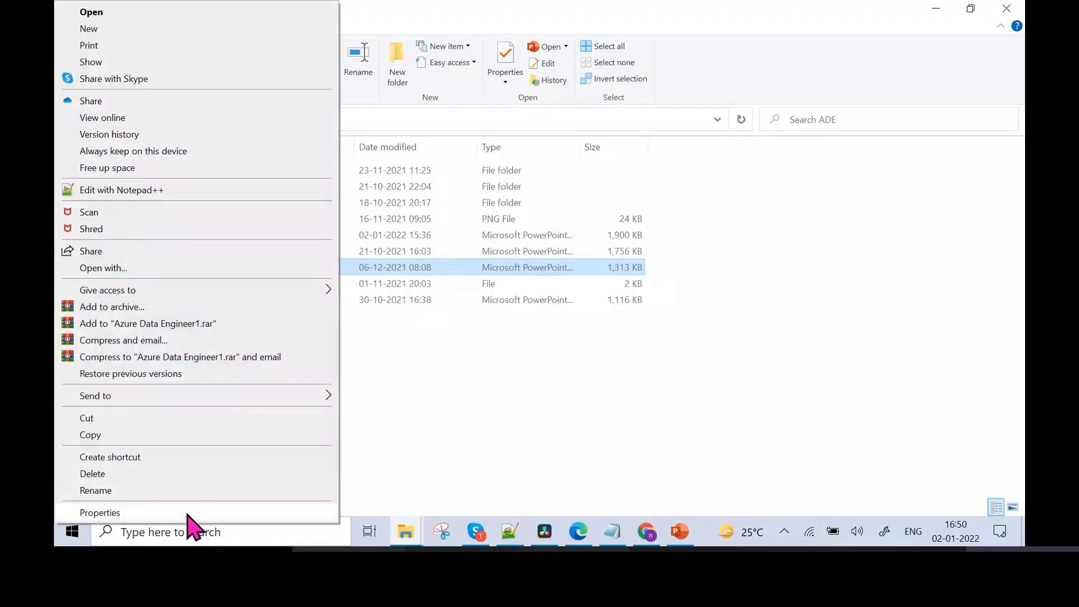
click(188, 513)
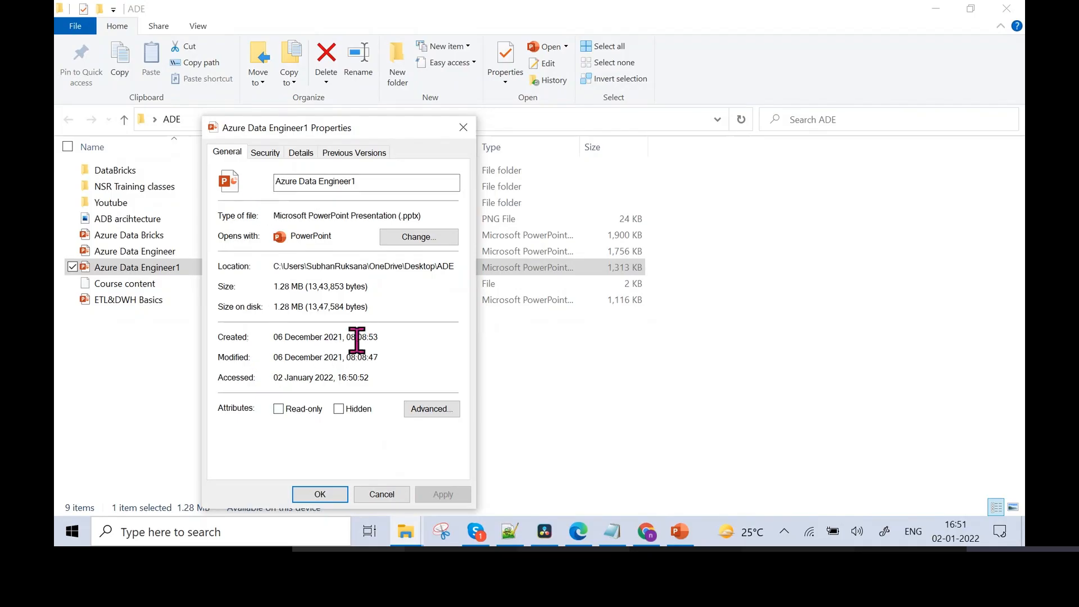
click(463, 128)
Add the line "size,type,last modified,cihld items," below the Get meta data note in Notepad and return to Data Factory in the browser
key(alt+Tab)
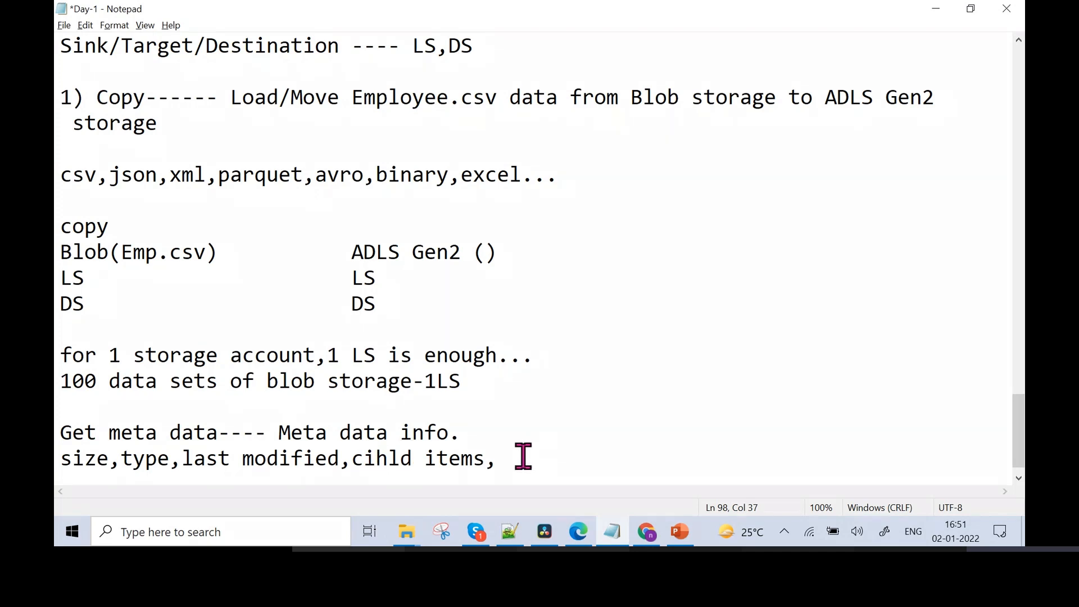
key(alt+Tab)
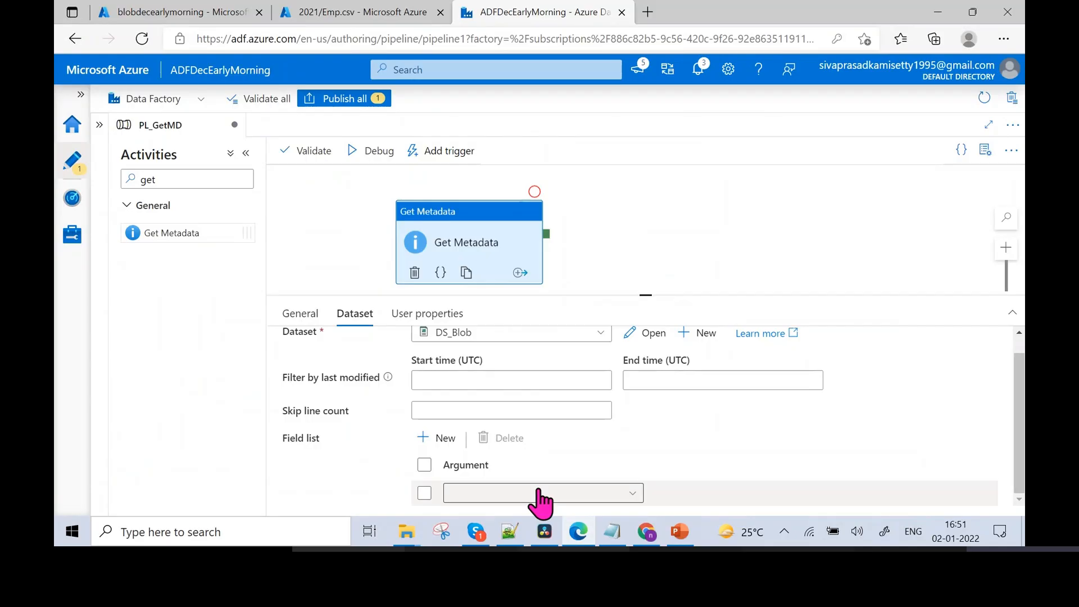
Validate the PL_GetMD pipeline and examine which arguments the Get Metadata field list offers for the file dataset
click(311, 152)
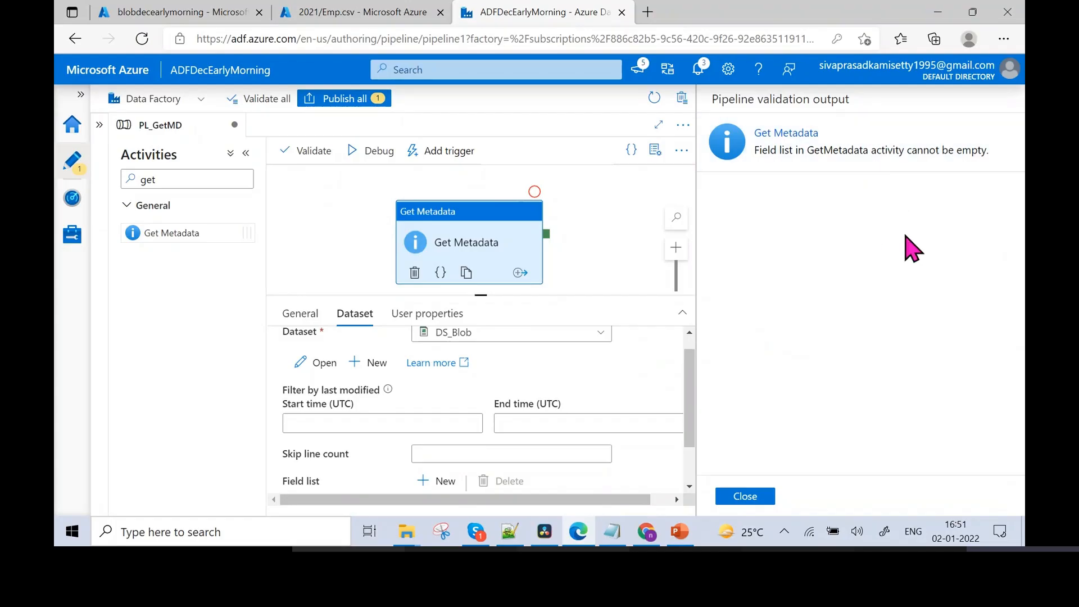
click(752, 496)
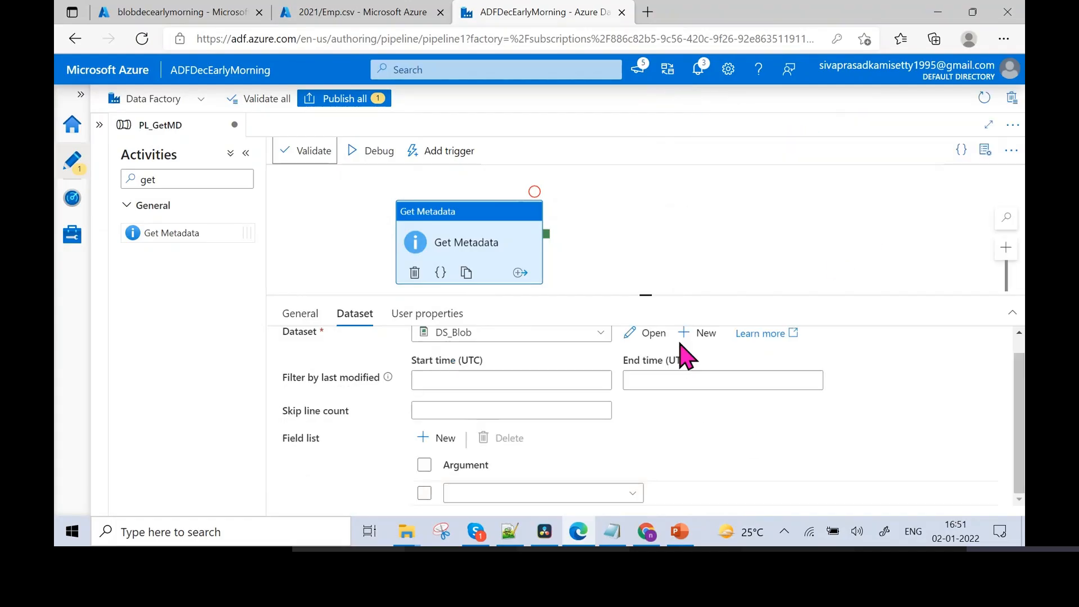
drag(670, 294, 669, 210)
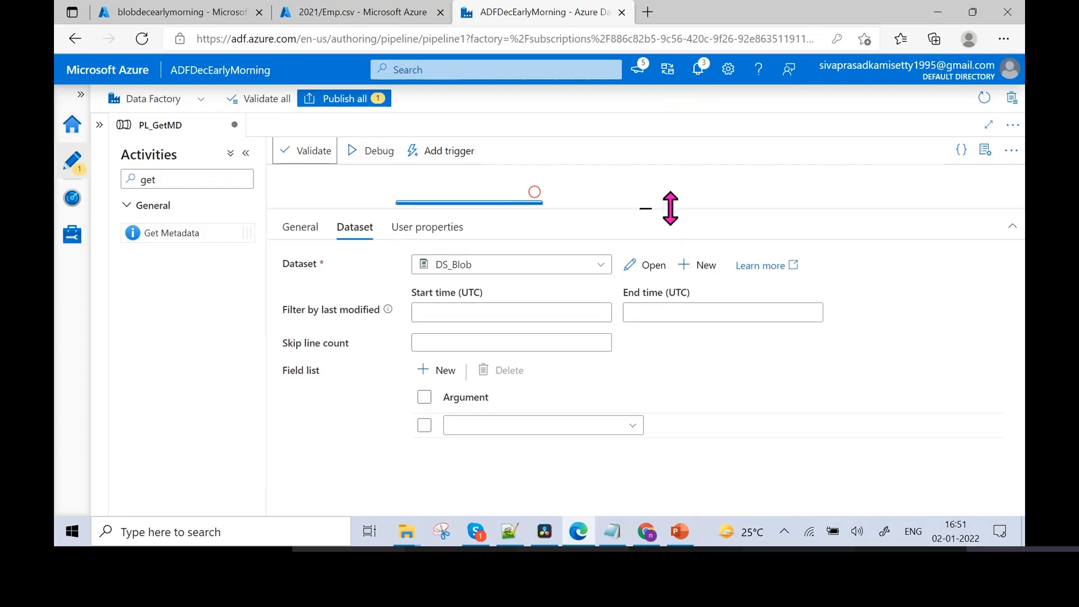
click(587, 426)
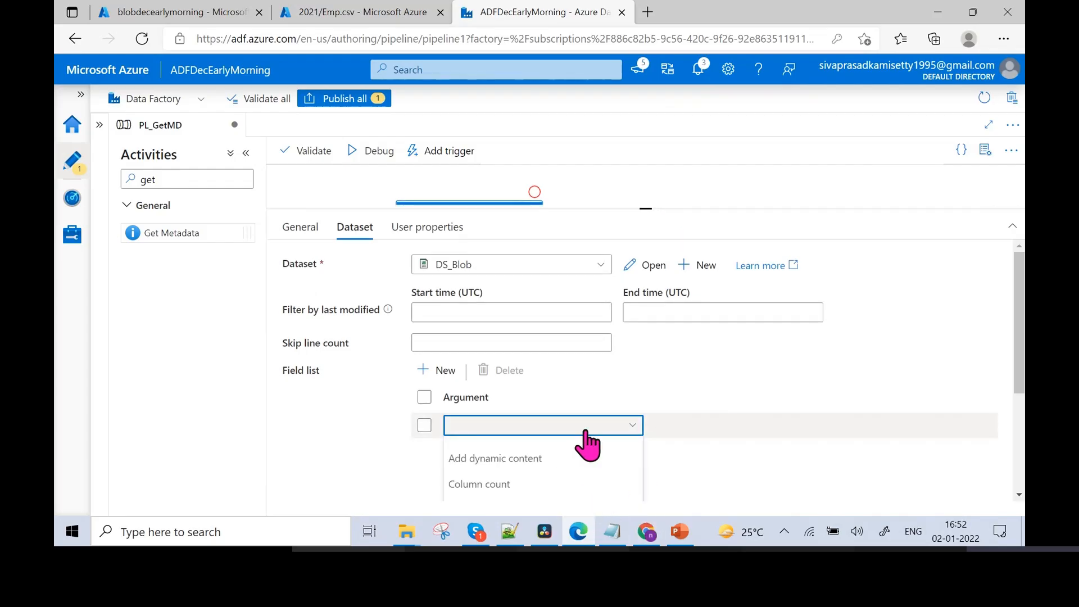
scroll(591, 445, down, 1)
scroll(591, 444, down, 5)
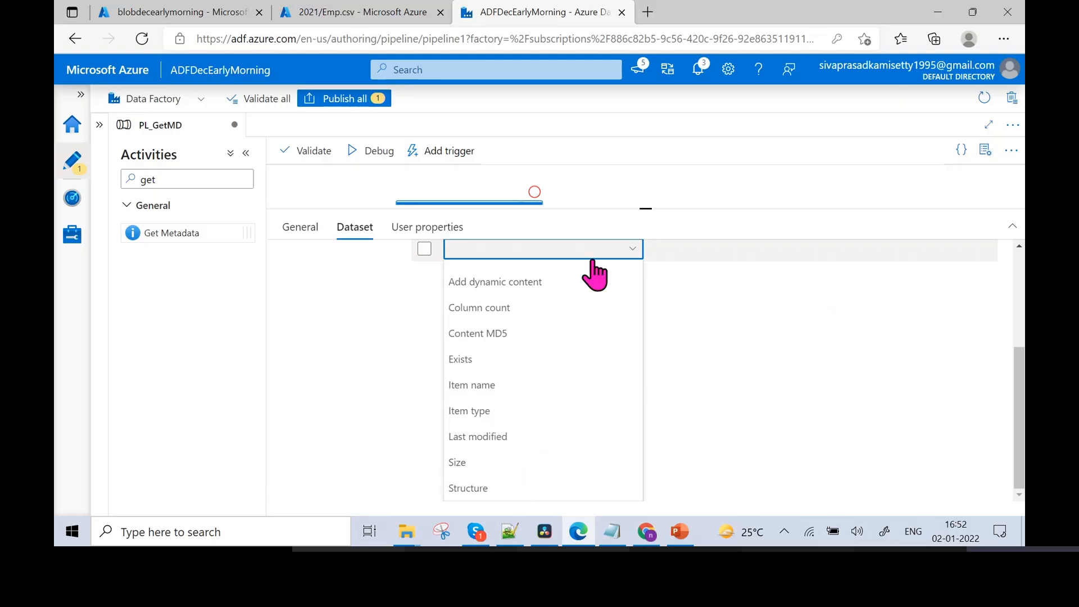
click(797, 441)
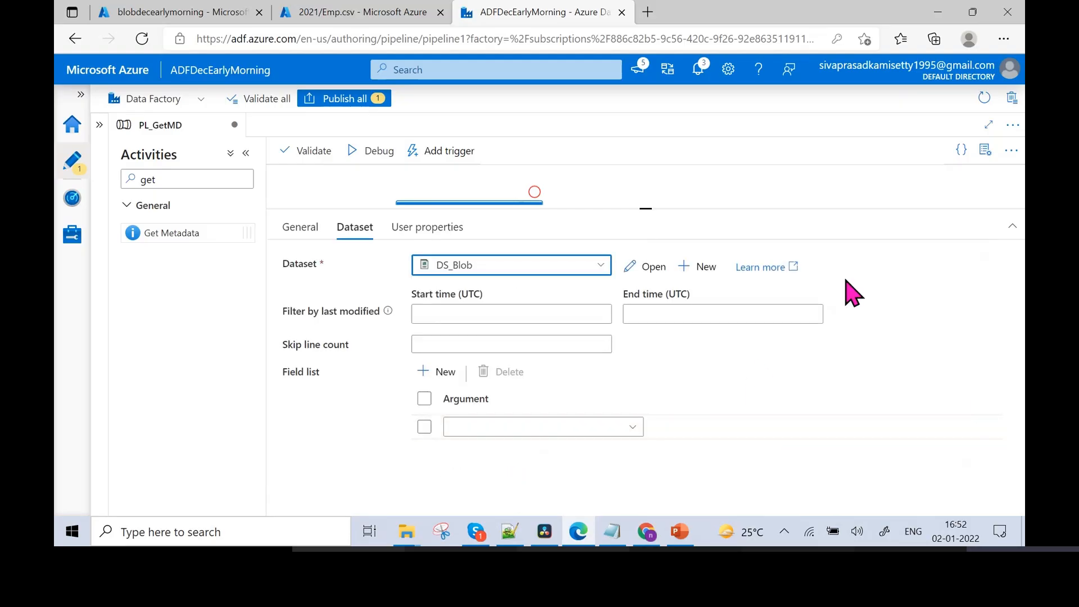
Open the DS_Blob dataset and change its file path to the inputcontainer folder instead of a single file
drag(758, 208, 750, 272)
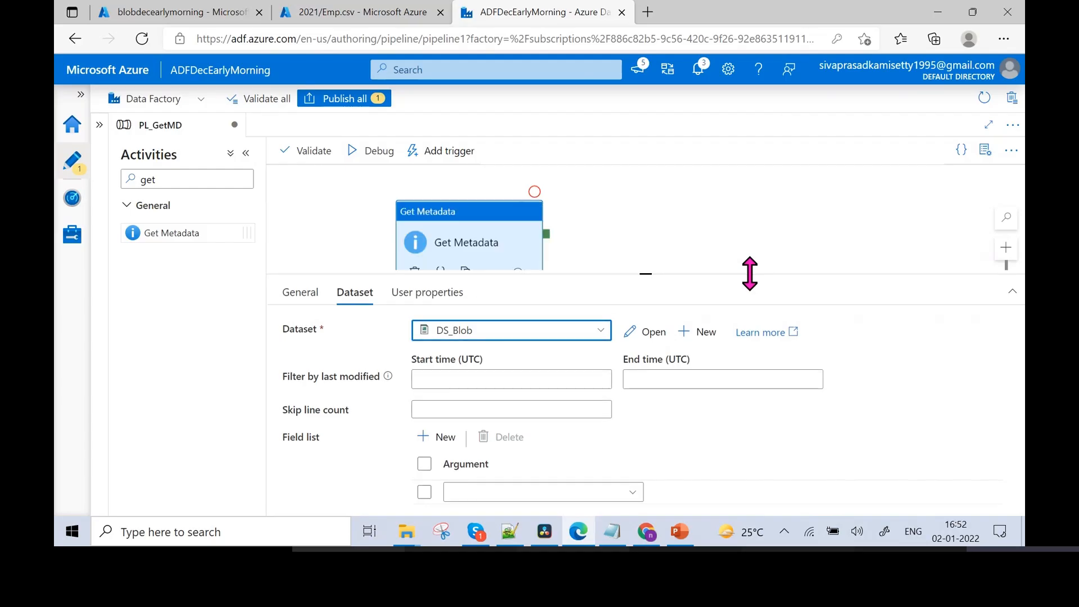
click(635, 333)
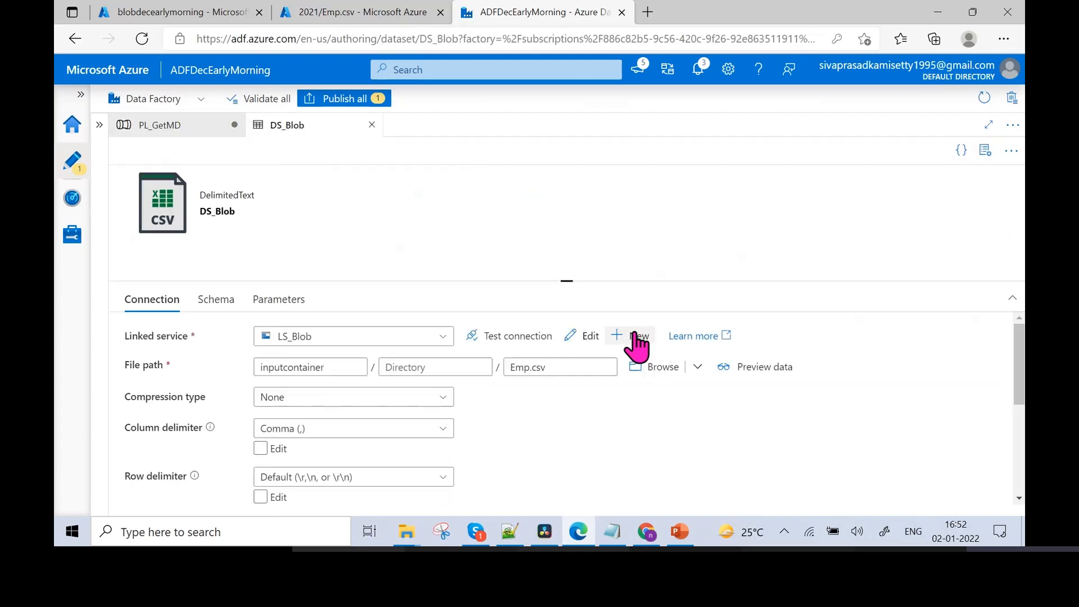
drag(559, 366, 510, 366)
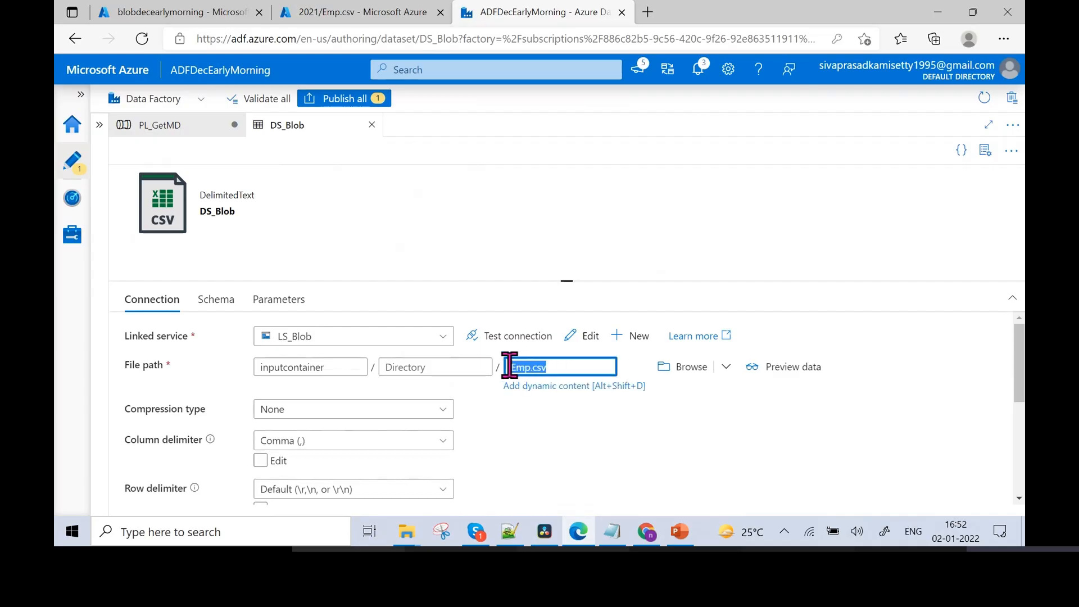
click(672, 372)
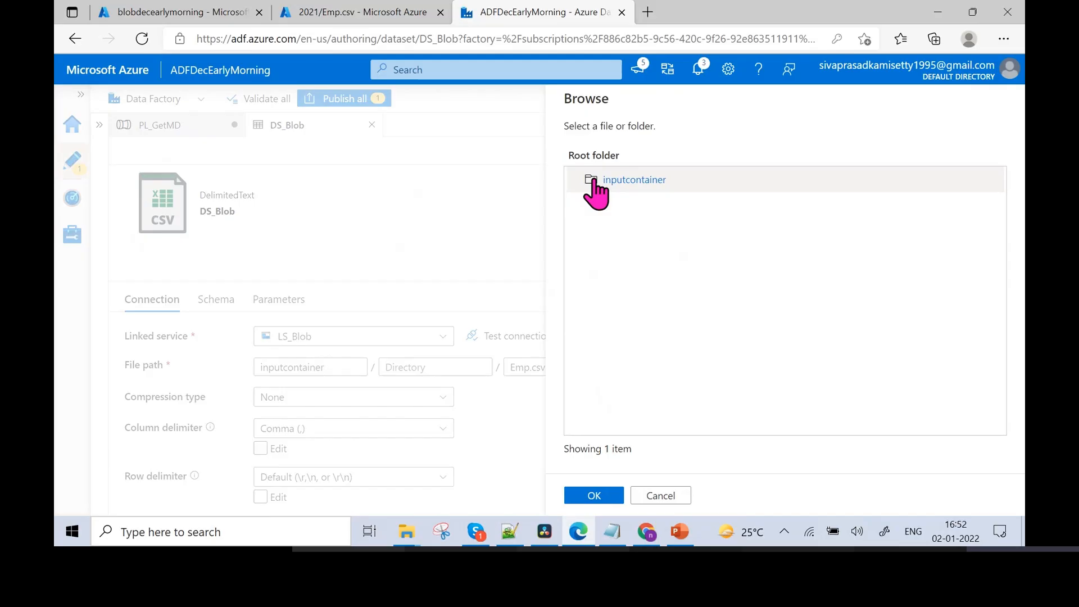
click(594, 180)
click(594, 180)
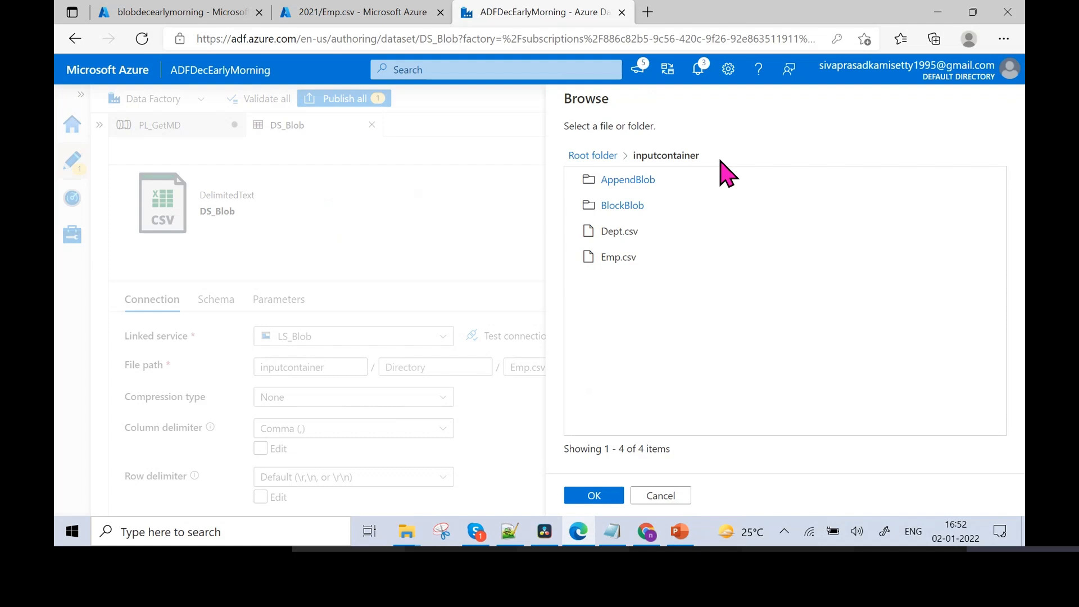
click(612, 497)
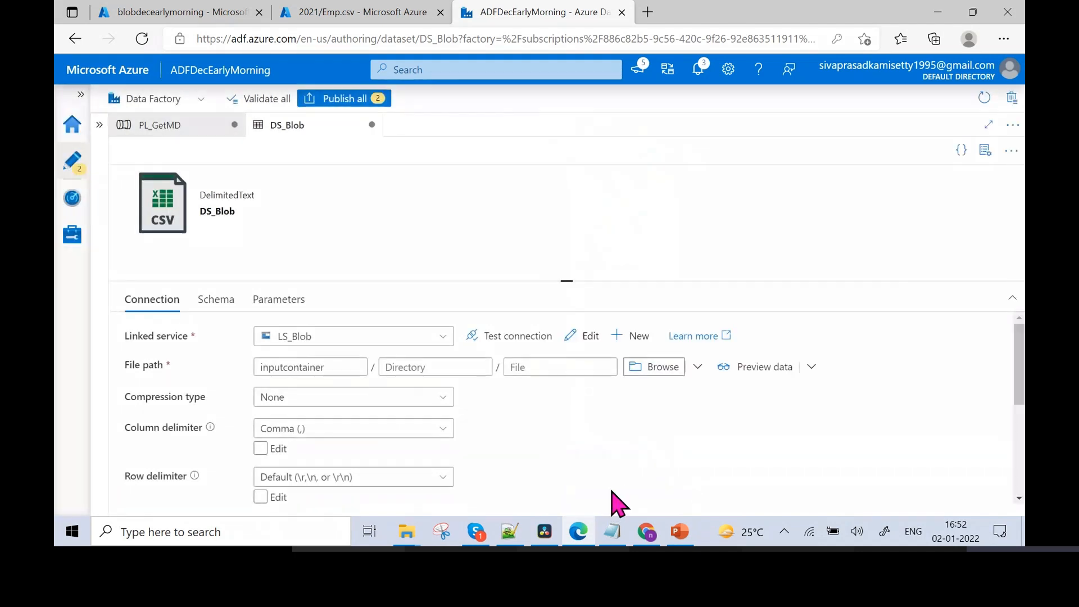
Return to the PL_GetMD pipeline and set the Get Metadata field list argument to Child items
click(191, 127)
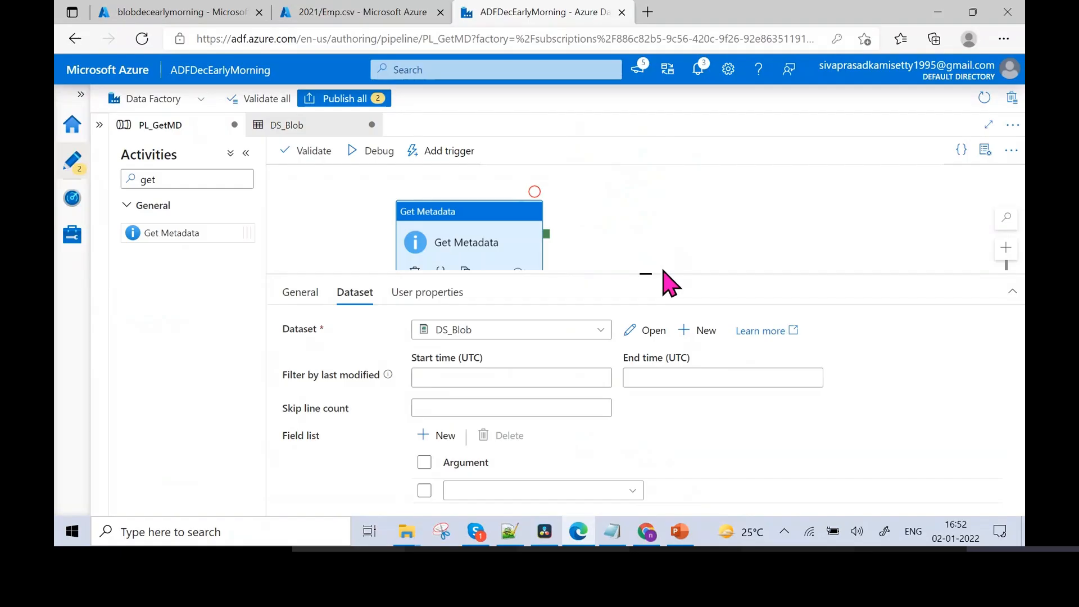
drag(663, 273, 664, 194)
click(626, 413)
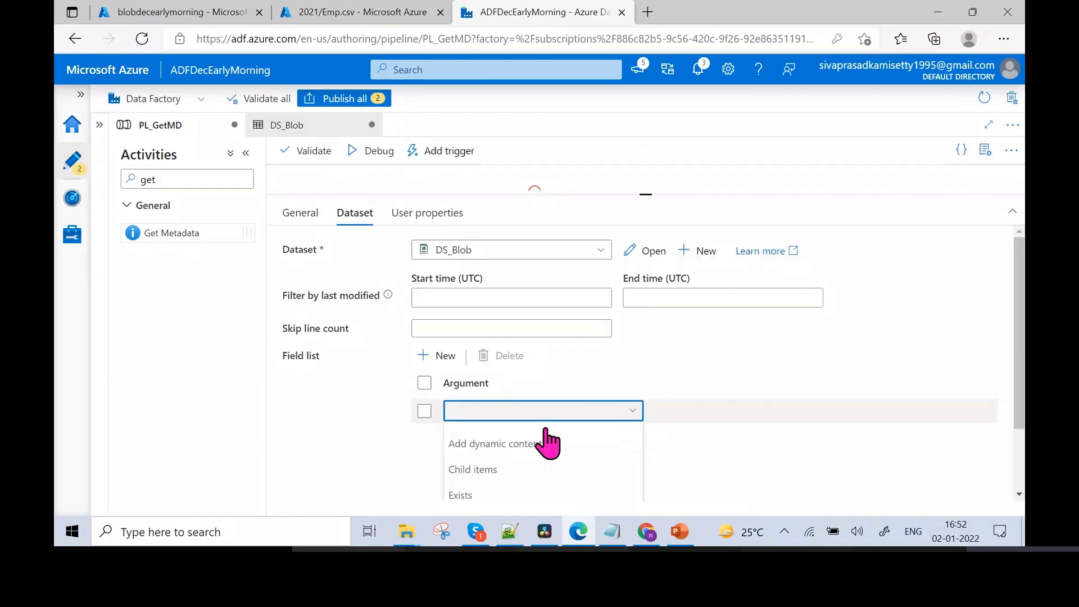
click(500, 470)
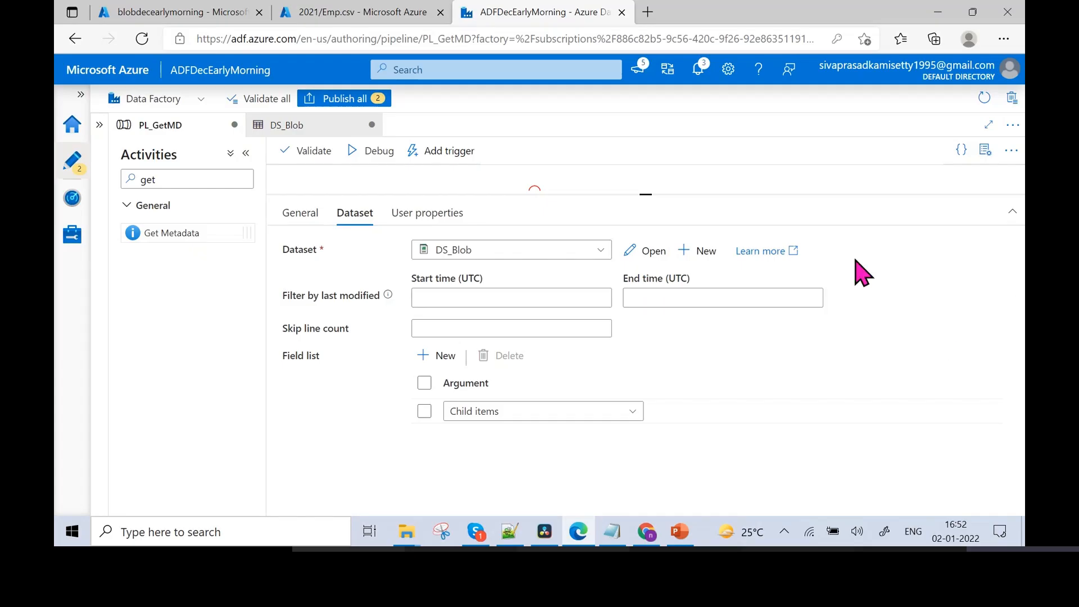
drag(703, 204, 704, 288)
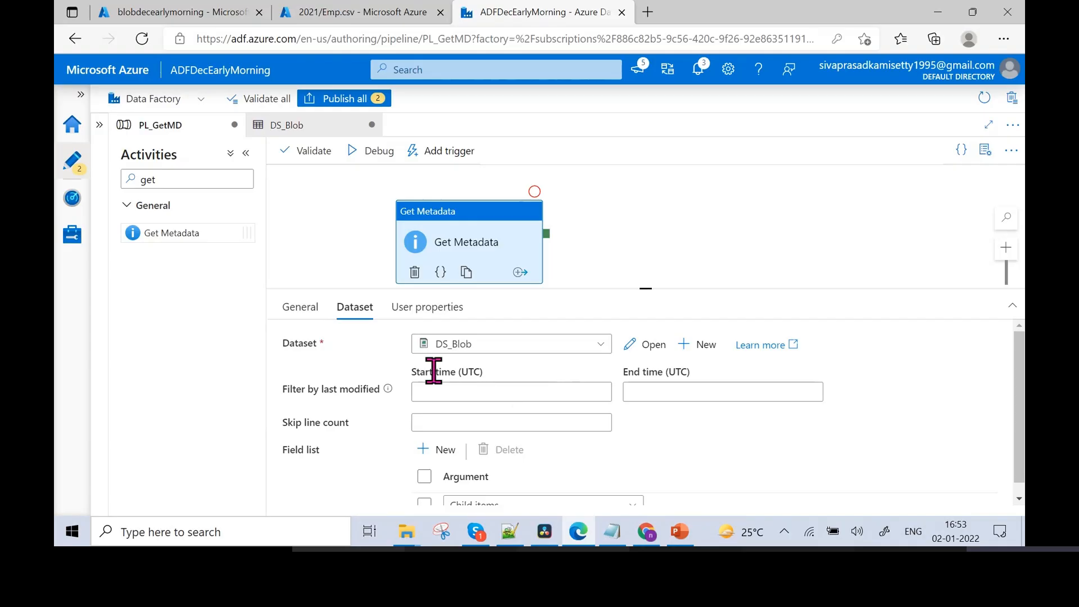
Open inputcontainer in the blobdecearlymorning storage account and examine its location, folders and files
click(210, 13)
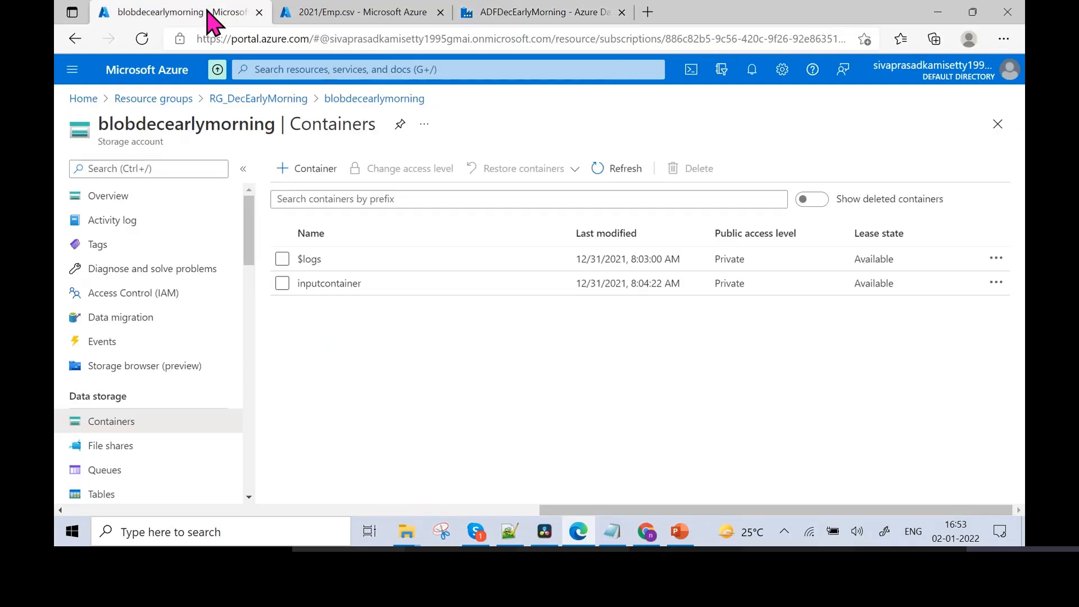
click(354, 298)
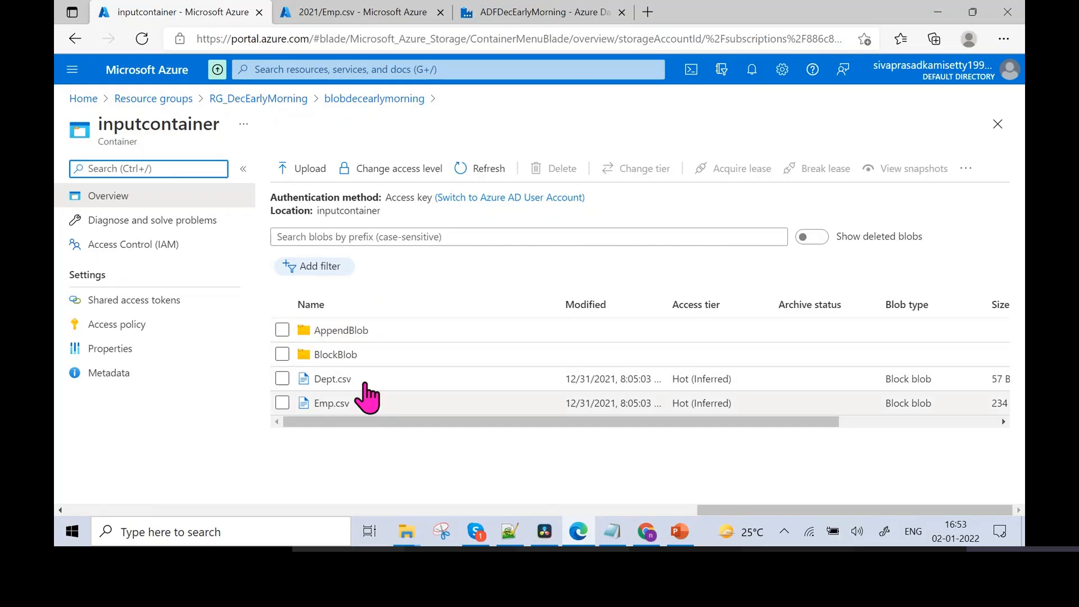
click(355, 213)
double_click(356, 214)
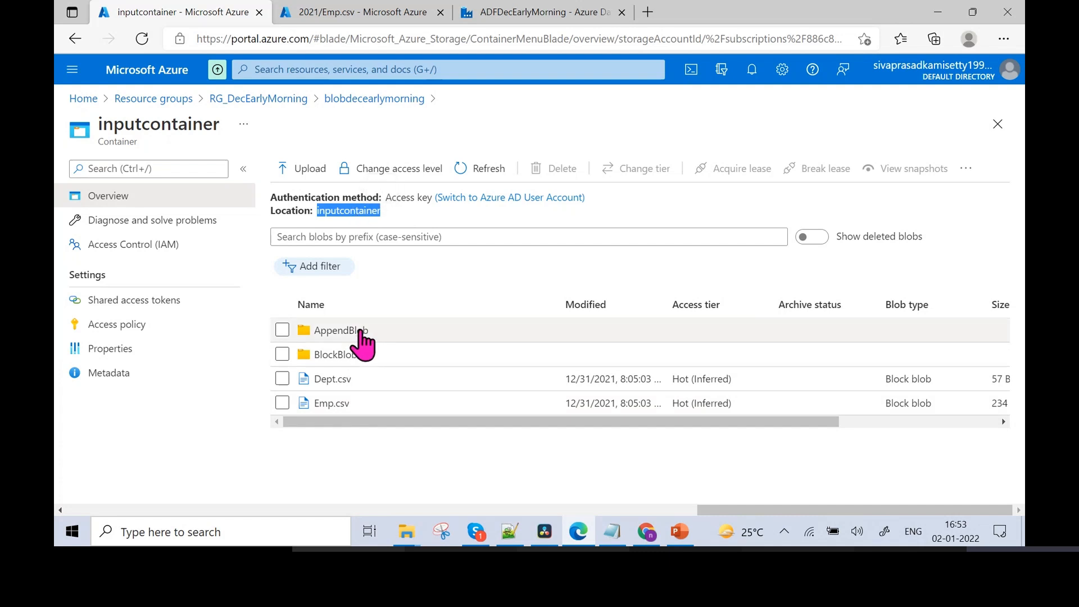
Return to Data Factory, validate the PL_GetMD pipeline and start a debug run
click(499, 14)
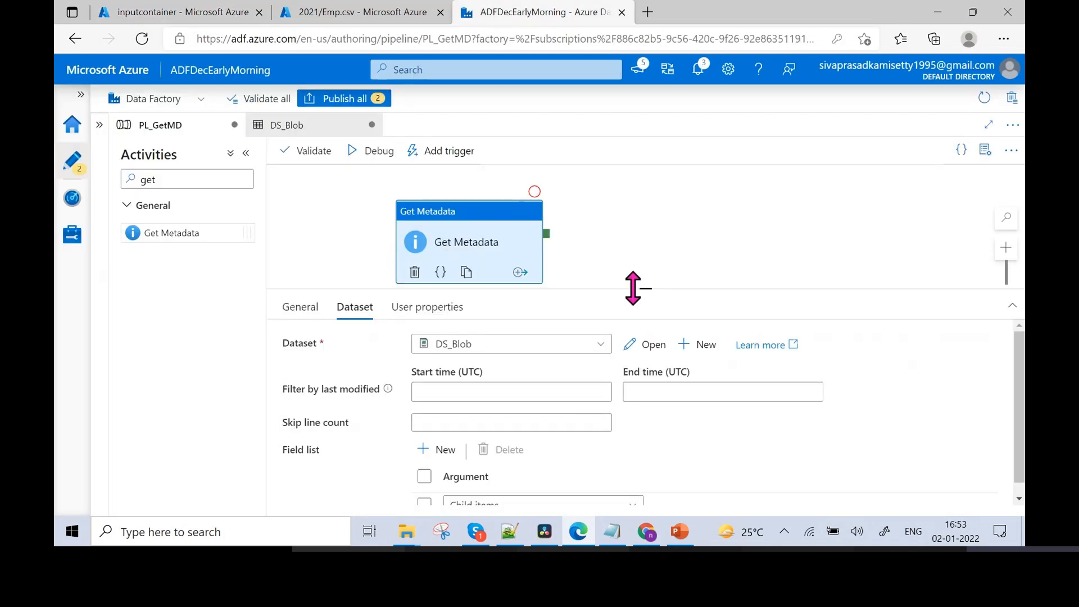
drag(634, 288, 635, 238)
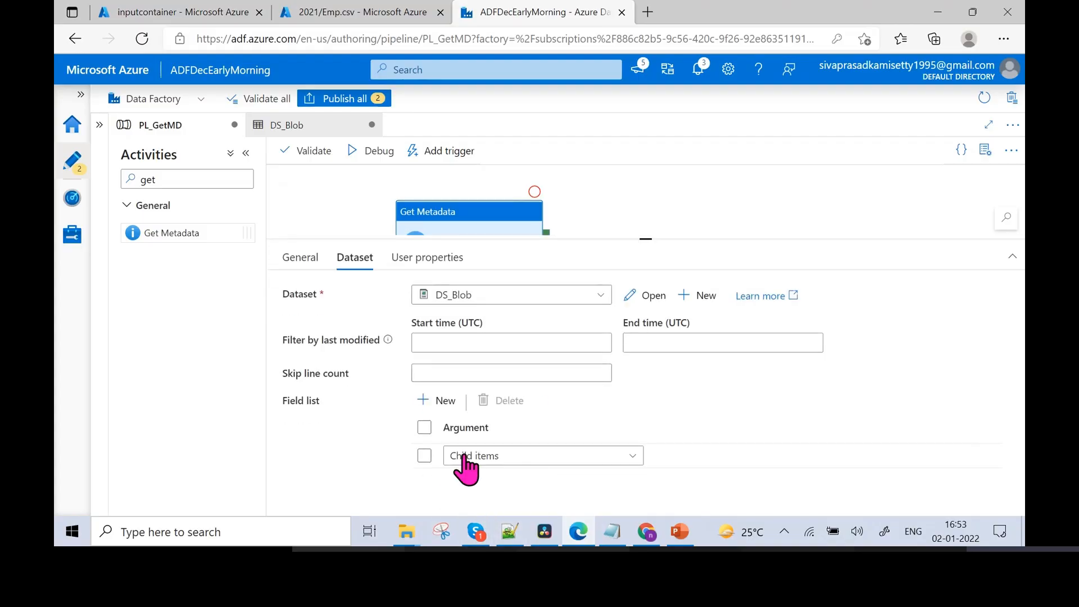
click(313, 158)
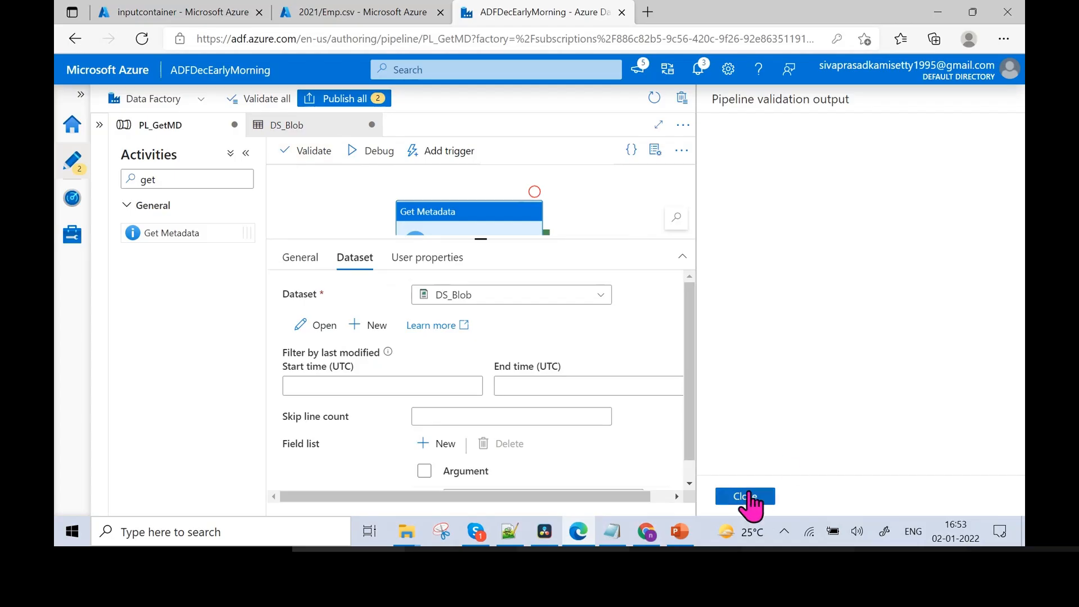
click(745, 497)
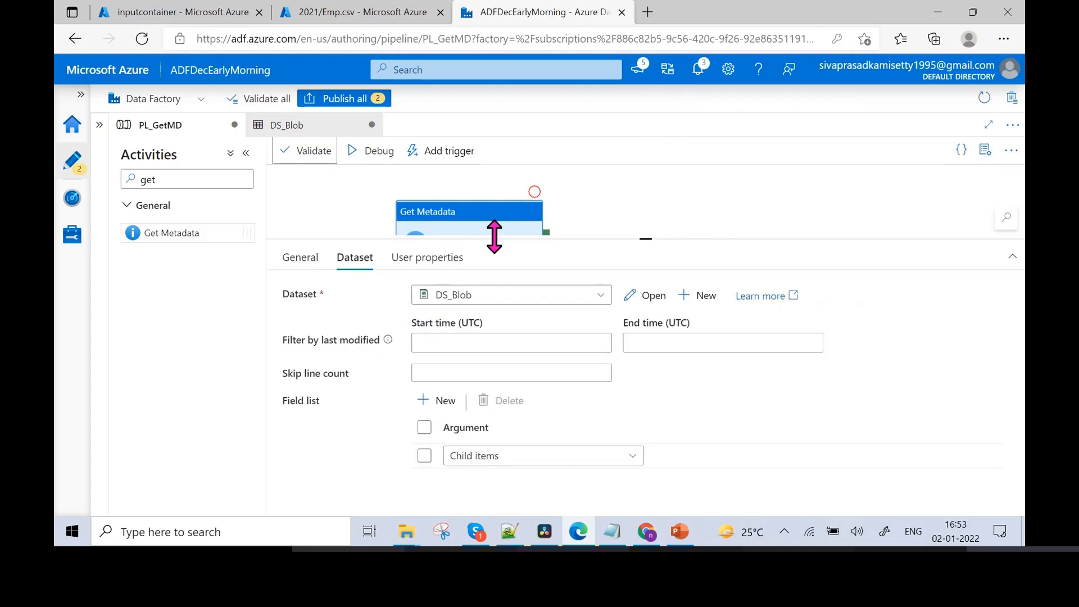
click(388, 156)
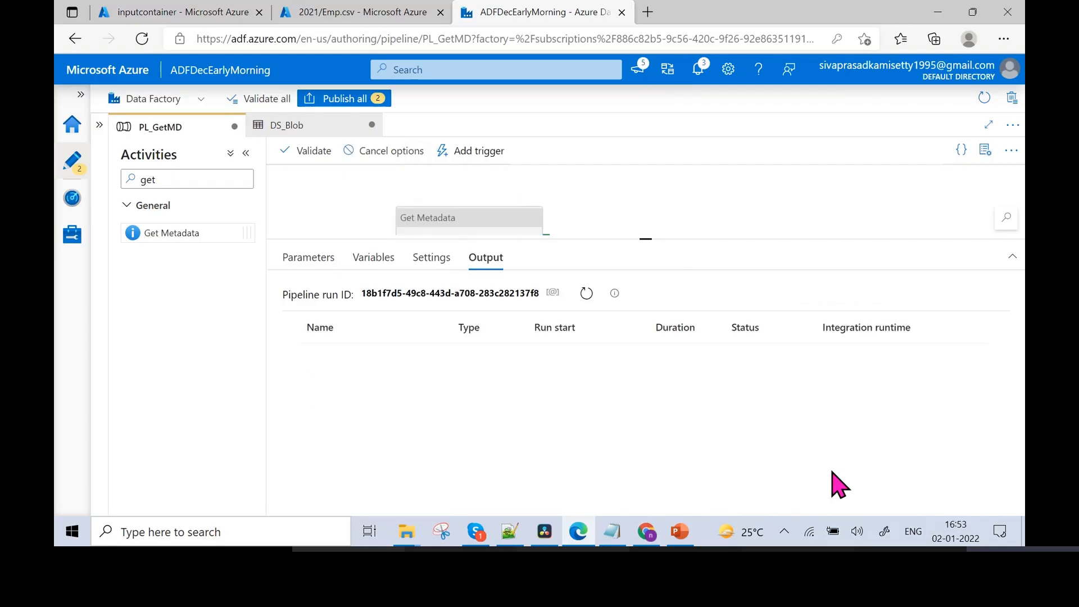
Recheck the contents of inputcontainer in the portal and examine the fieldList entry in the Get Metadata run's input
click(155, 8)
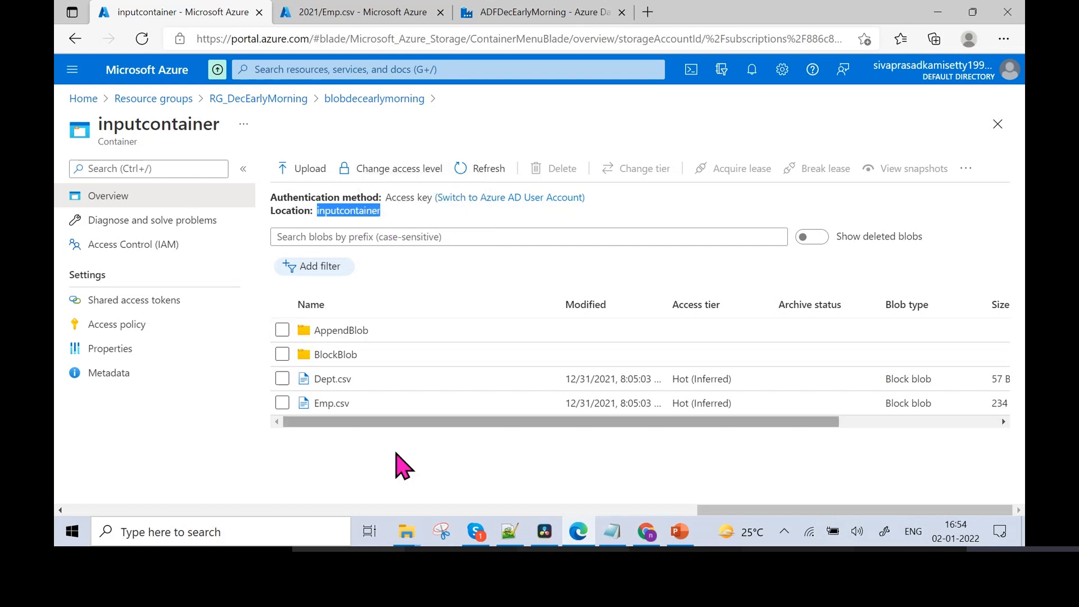
click(579, 14)
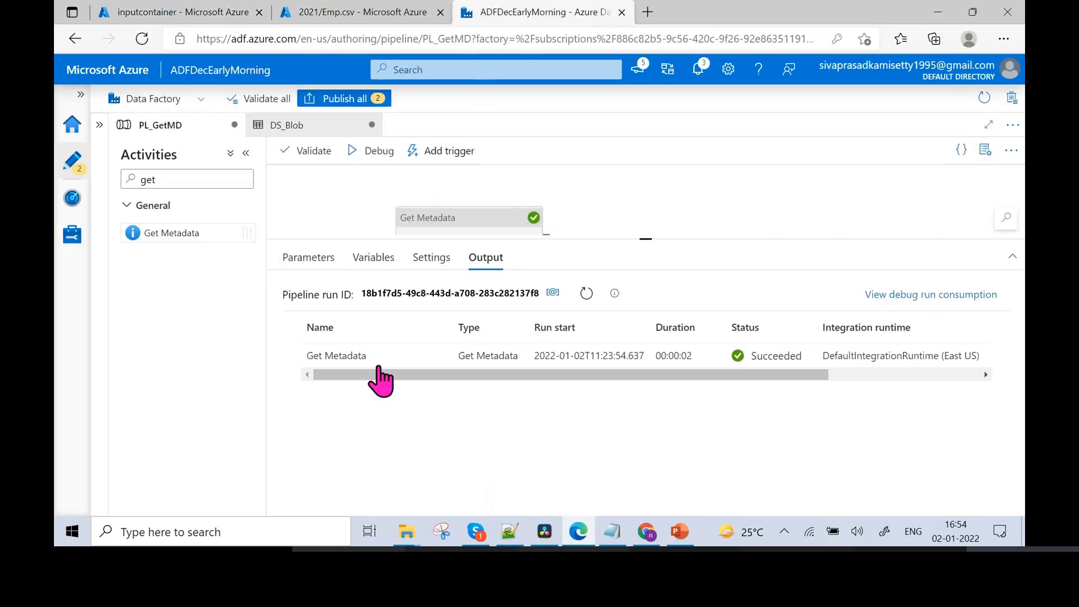
click(412, 356)
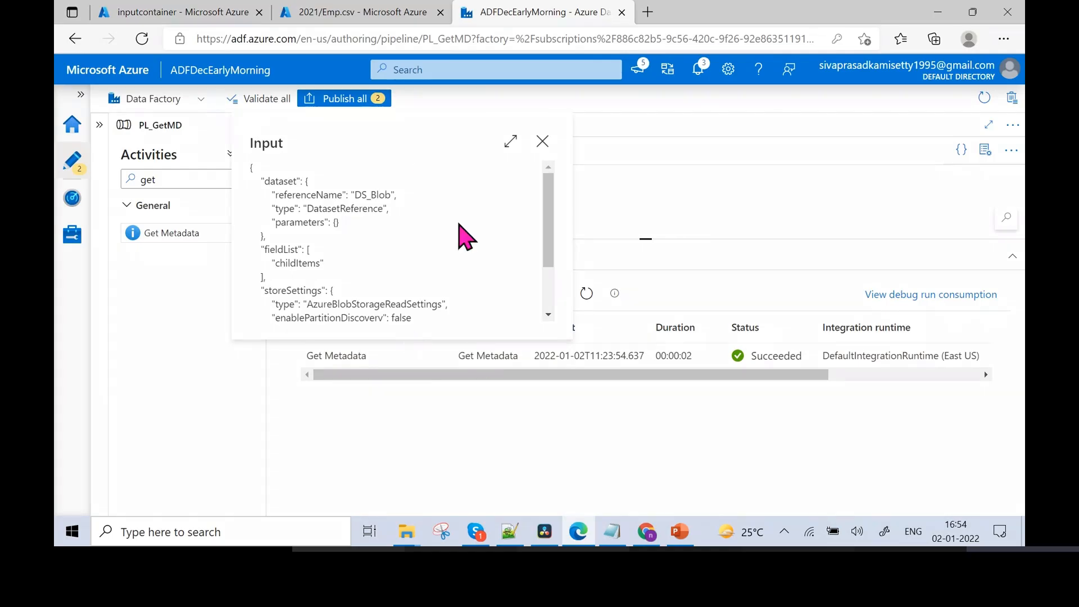
double_click(284, 251)
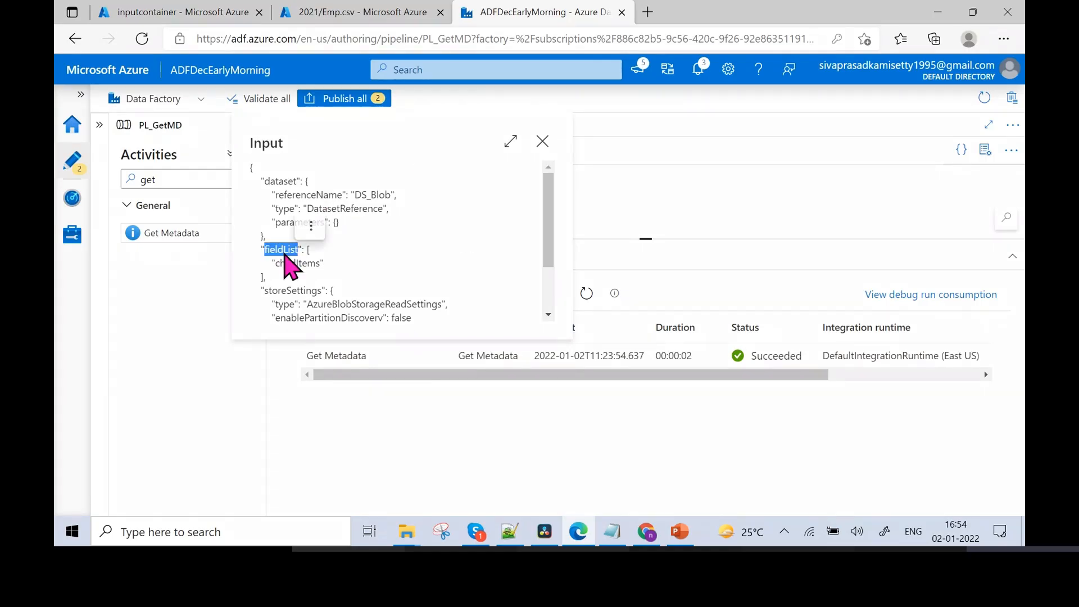
double_click(300, 264)
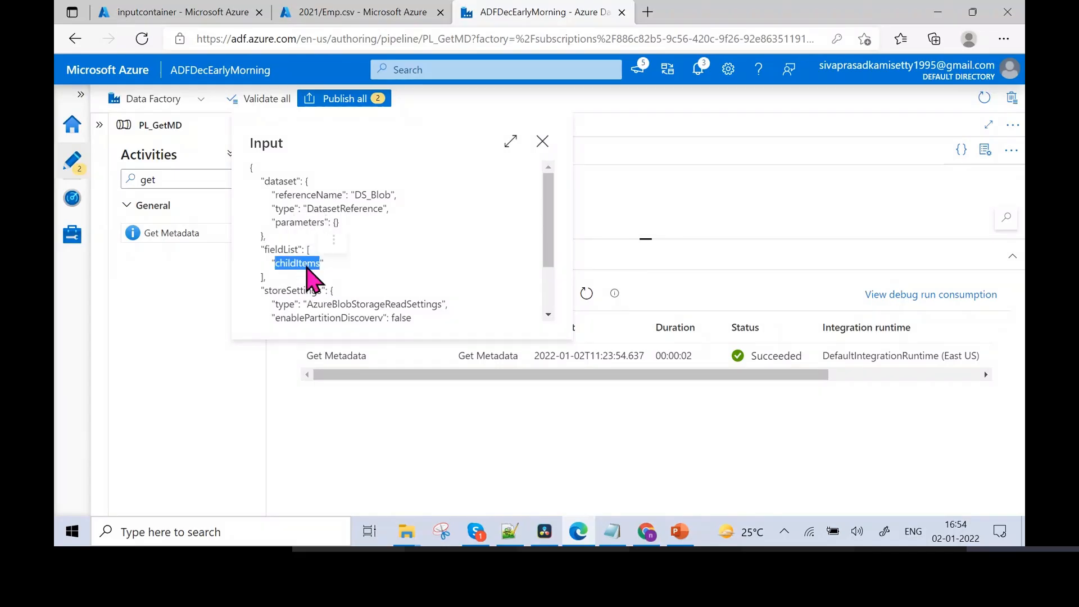
click(331, 240)
click(443, 209)
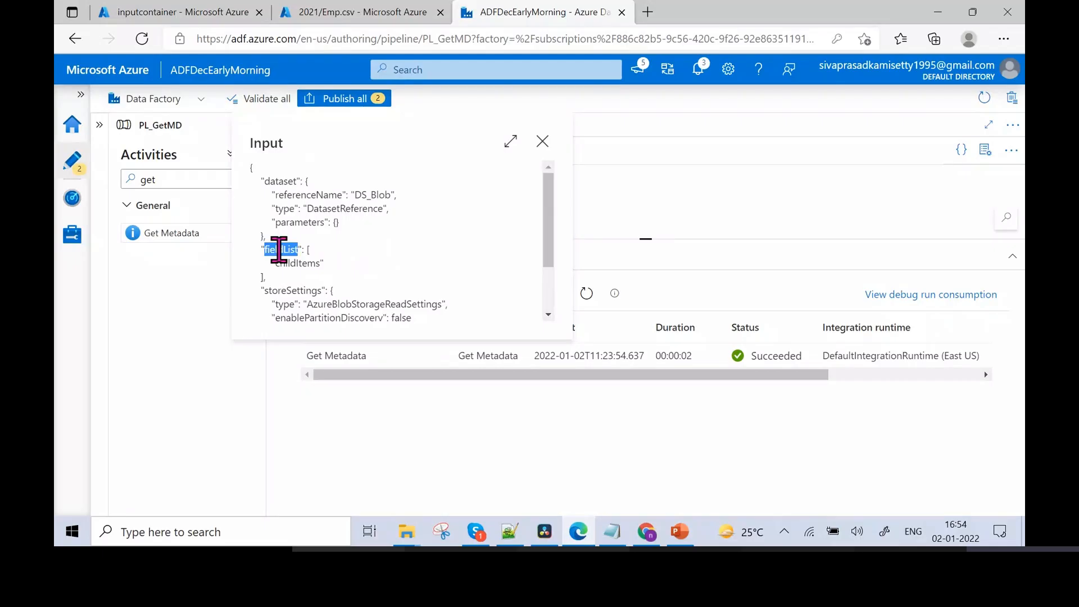
double_click(298, 264)
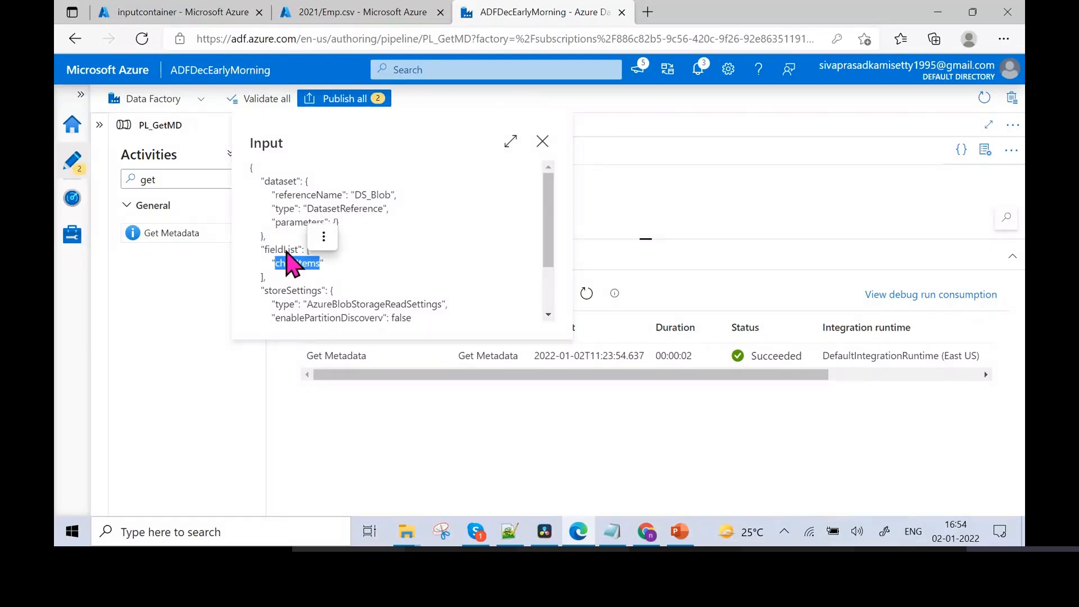
drag(284, 250, 288, 251)
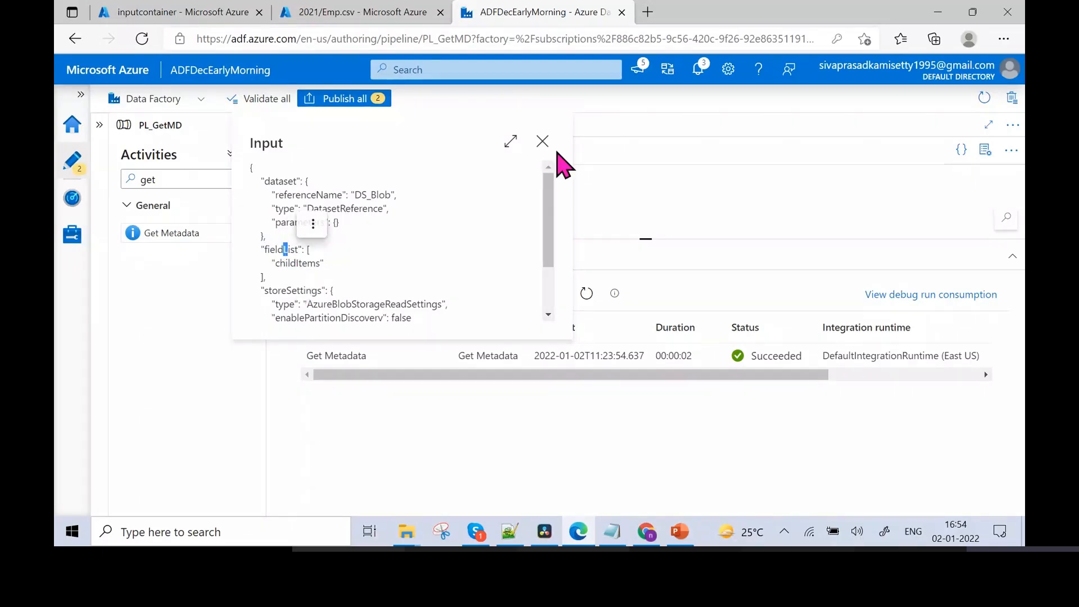
click(543, 141)
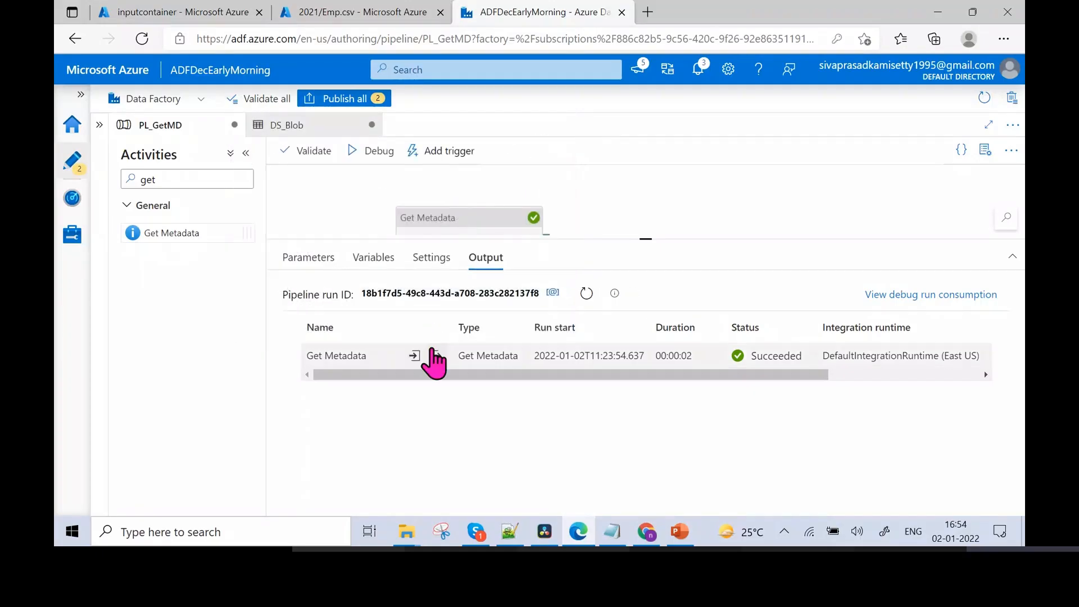
Open the Get Metadata run's output in full view and compare its childItems array with the contents of inputcontainer
click(435, 356)
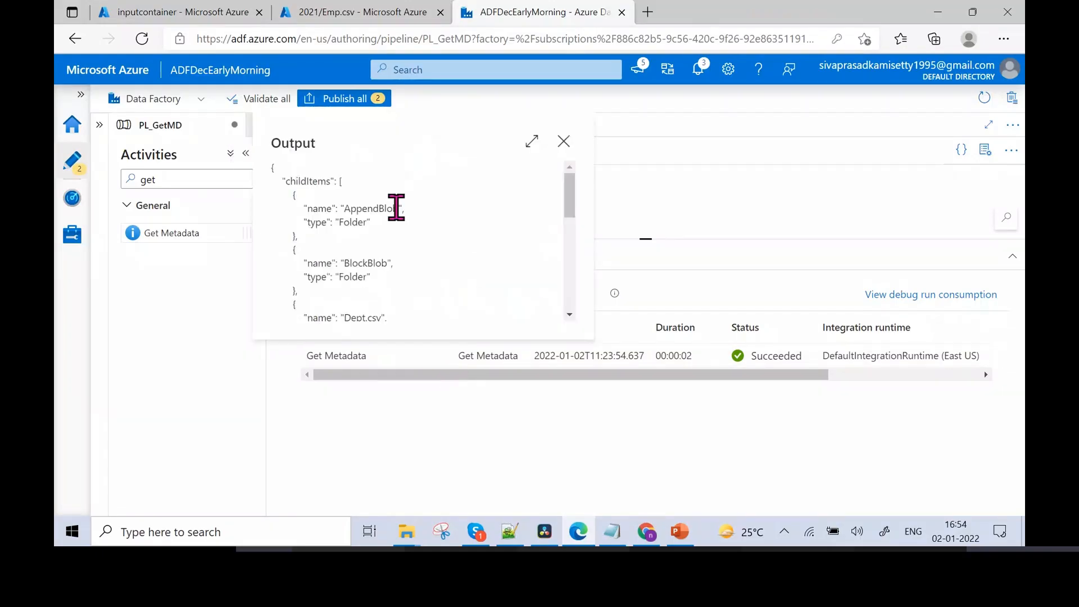
double_click(318, 223)
click(521, 146)
click(522, 145)
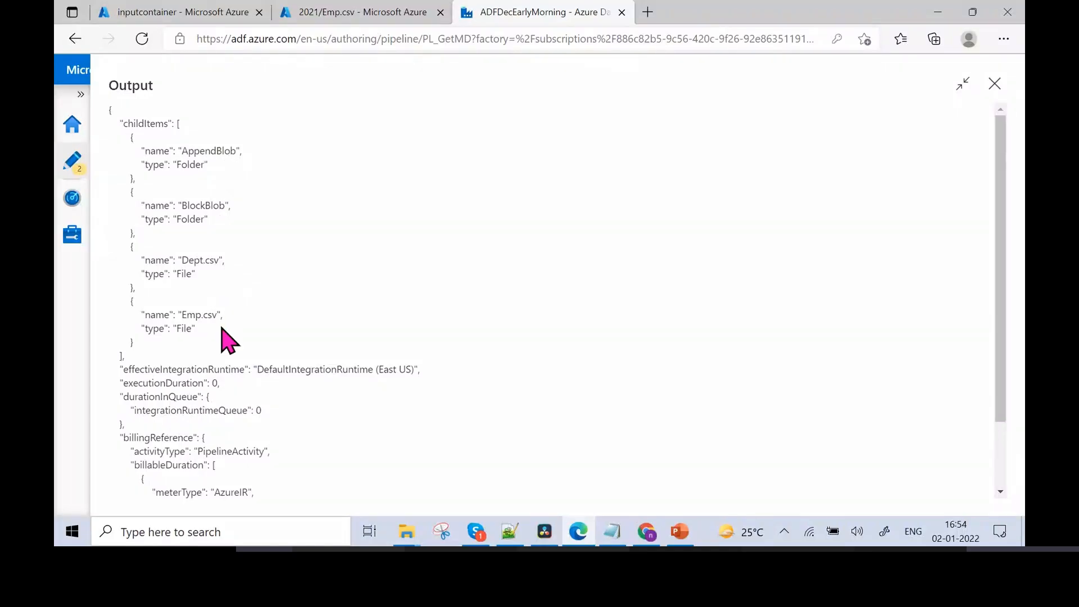
drag(222, 343, 115, 122)
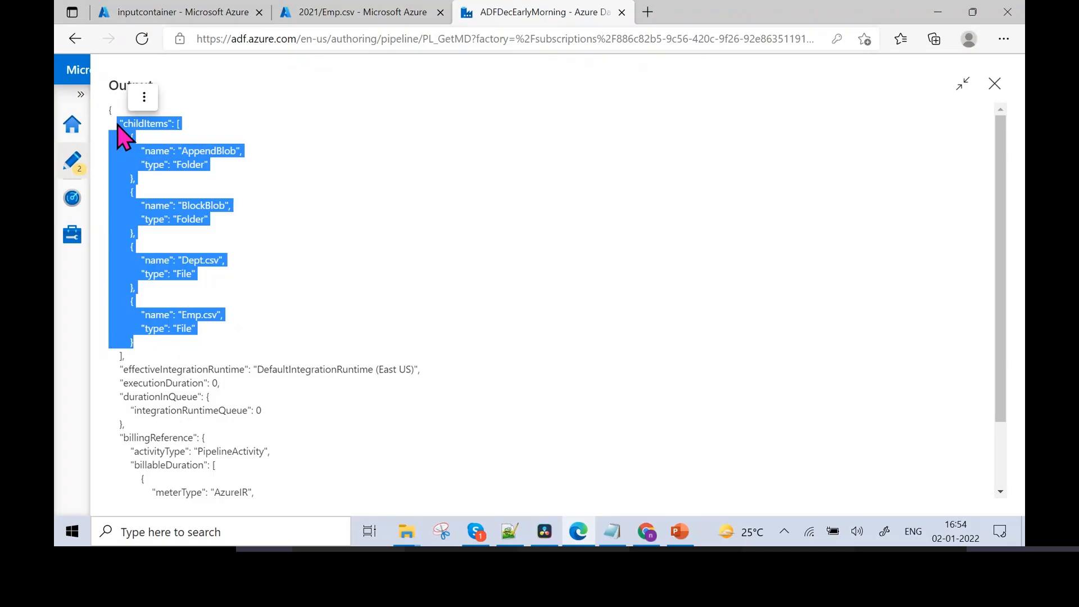
click(260, 340)
click(203, 12)
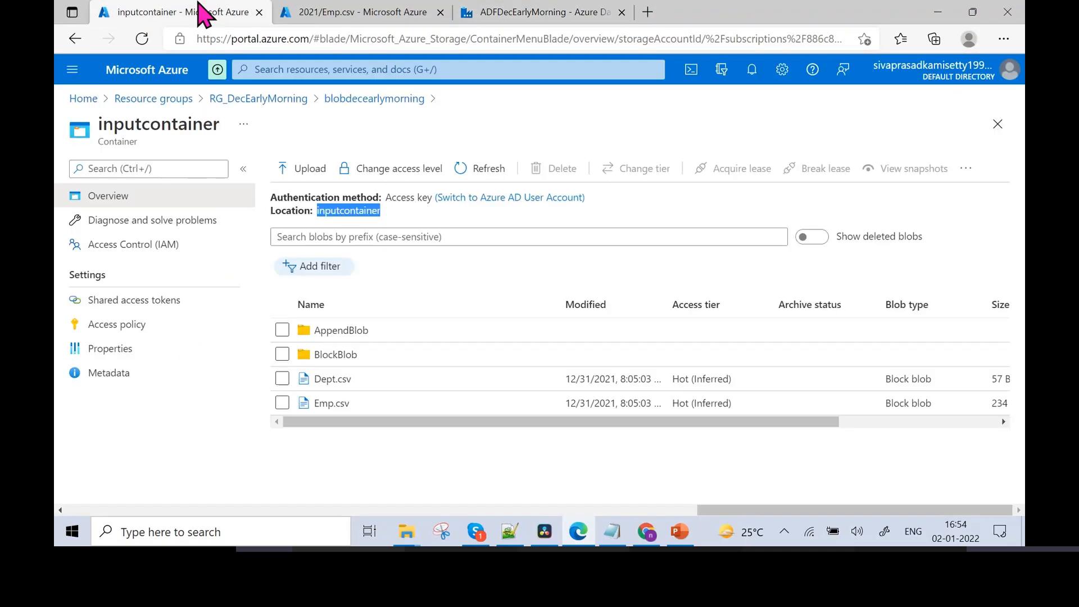
click(514, 12)
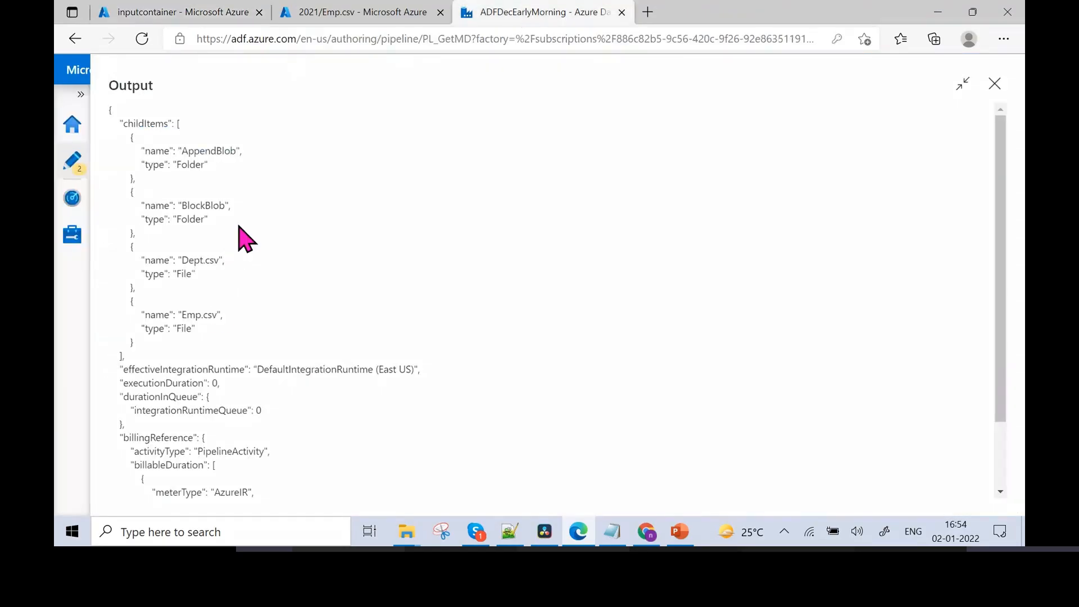
Examine the name and type properties of the folder and file entries in the childItems output
double_click(155, 151)
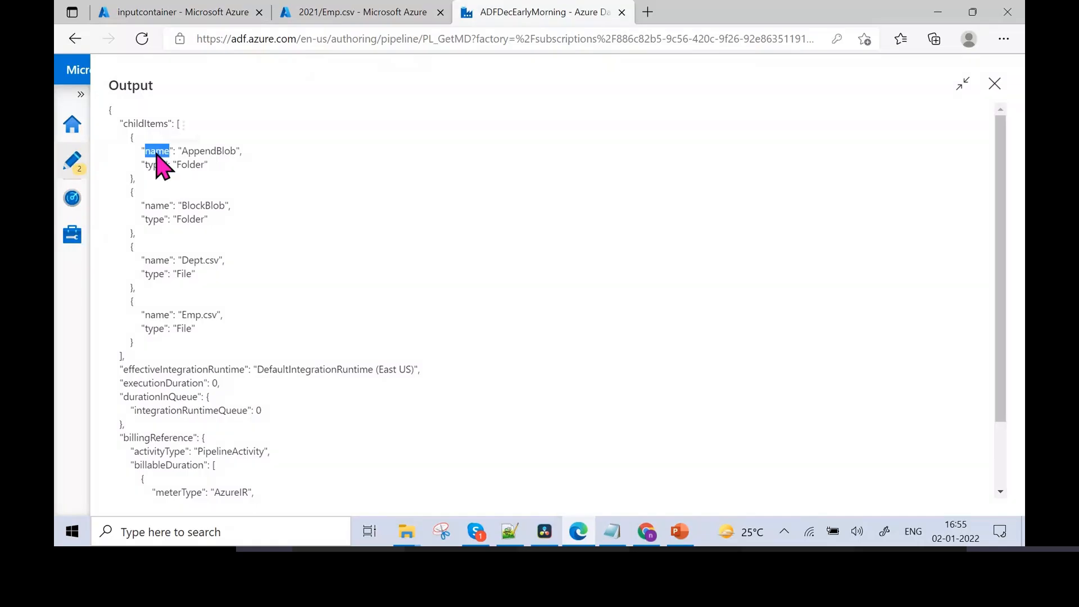
double_click(211, 151)
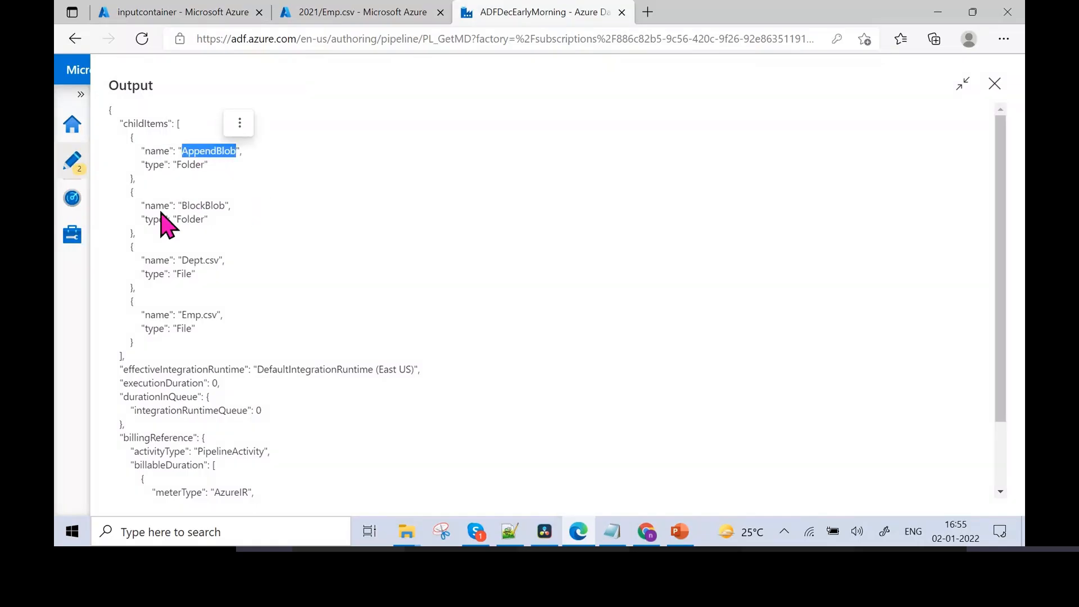
drag(145, 206, 225, 206)
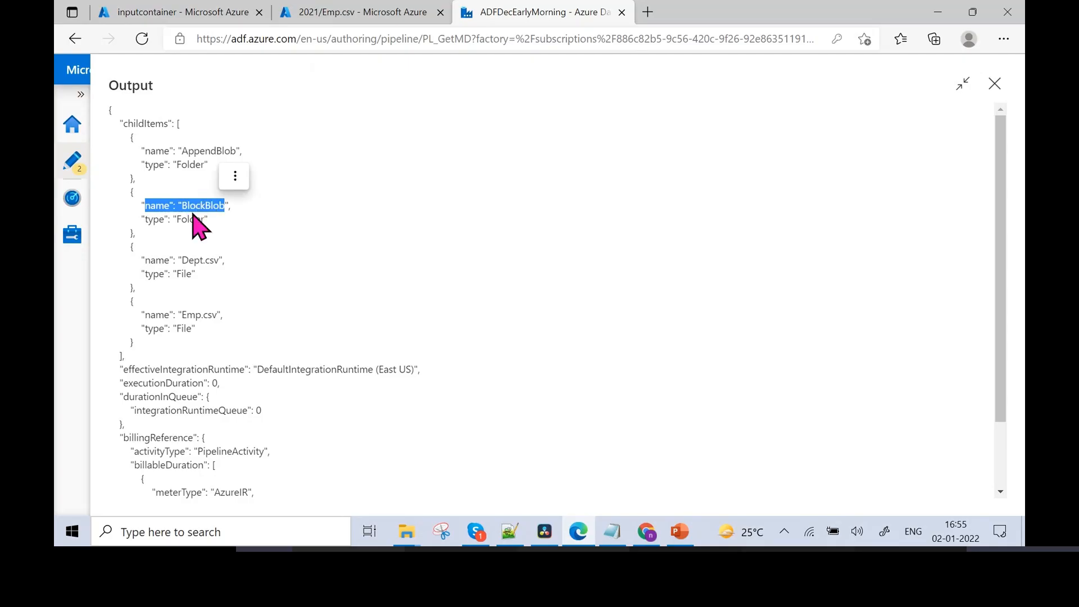
double_click(154, 167)
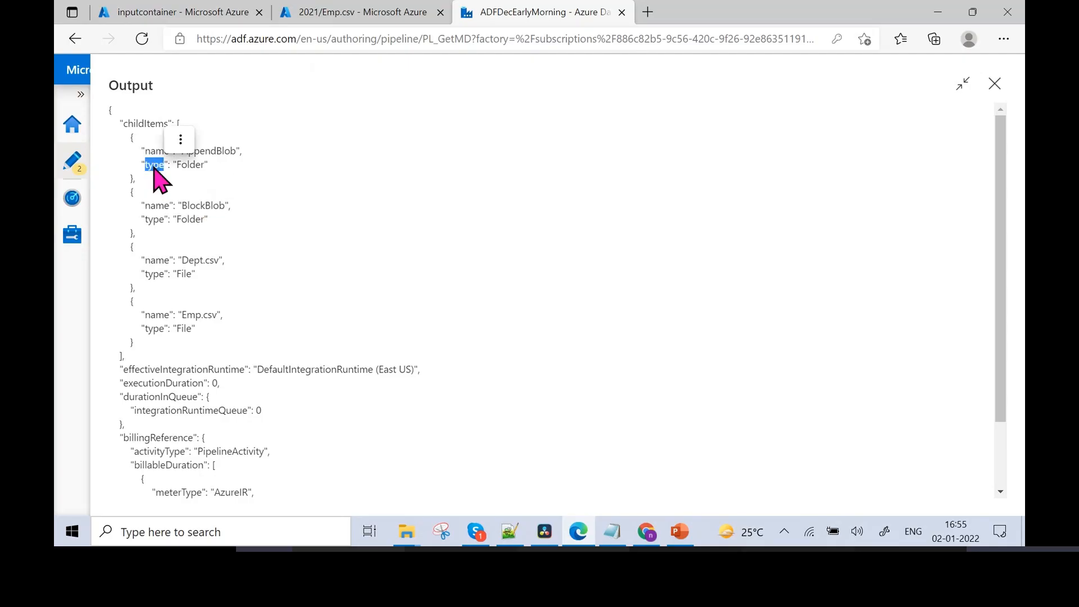
click(202, 167)
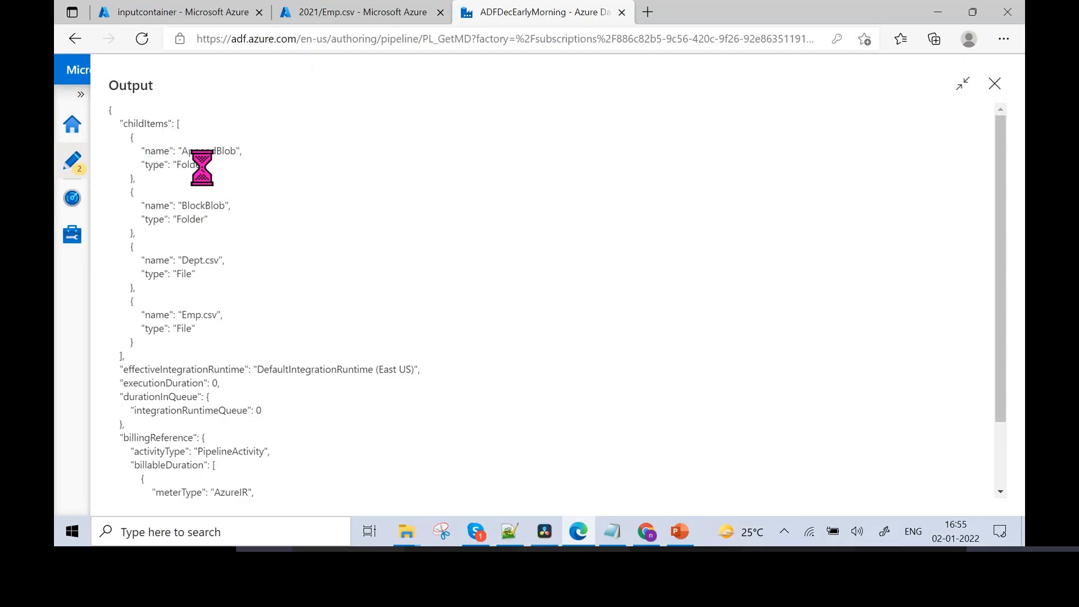
double_click(186, 273)
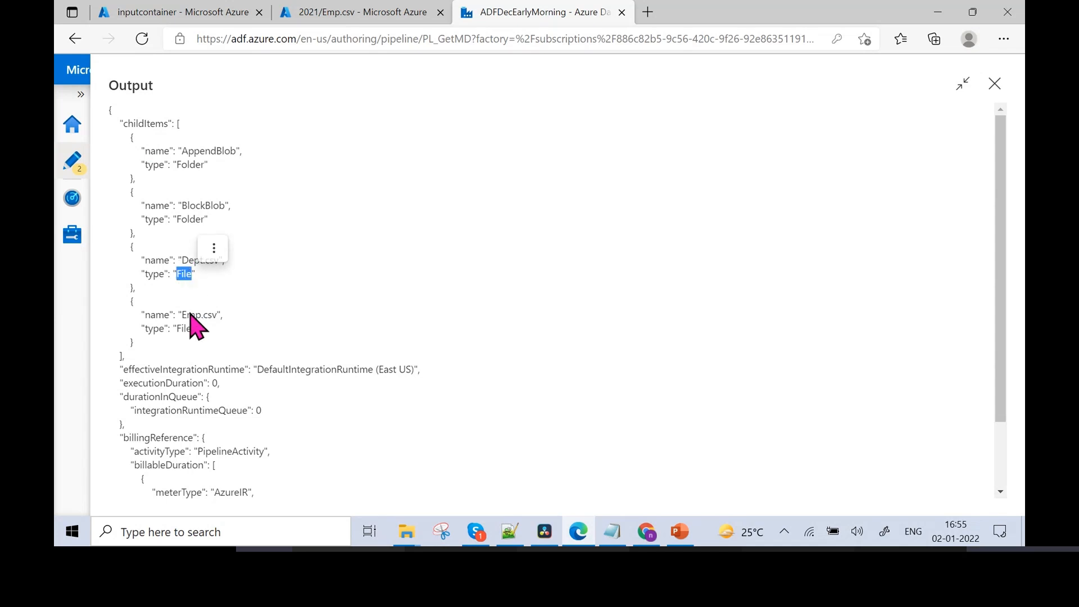
drag(182, 315, 201, 316)
click(217, 286)
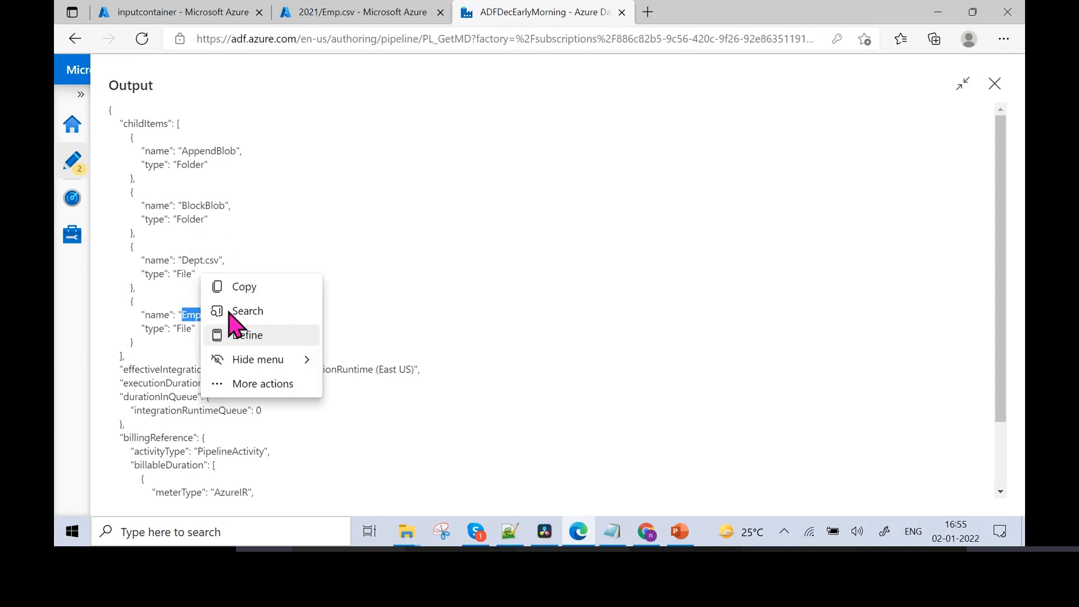
click(359, 318)
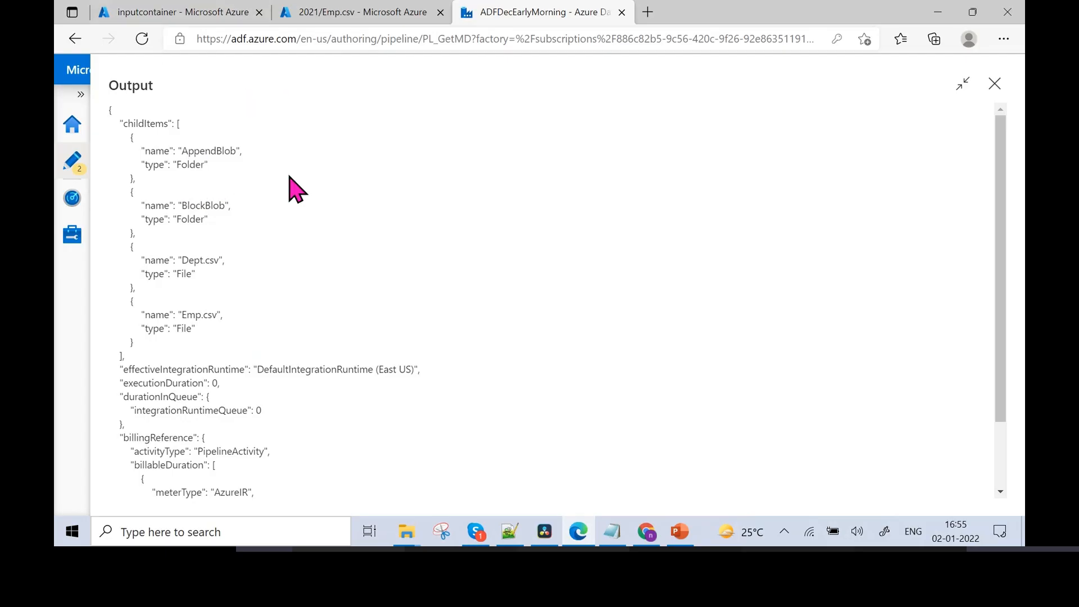
Review the childItems array name in the output, close the output and enlarge the pipeline canvas
double_click(159, 124)
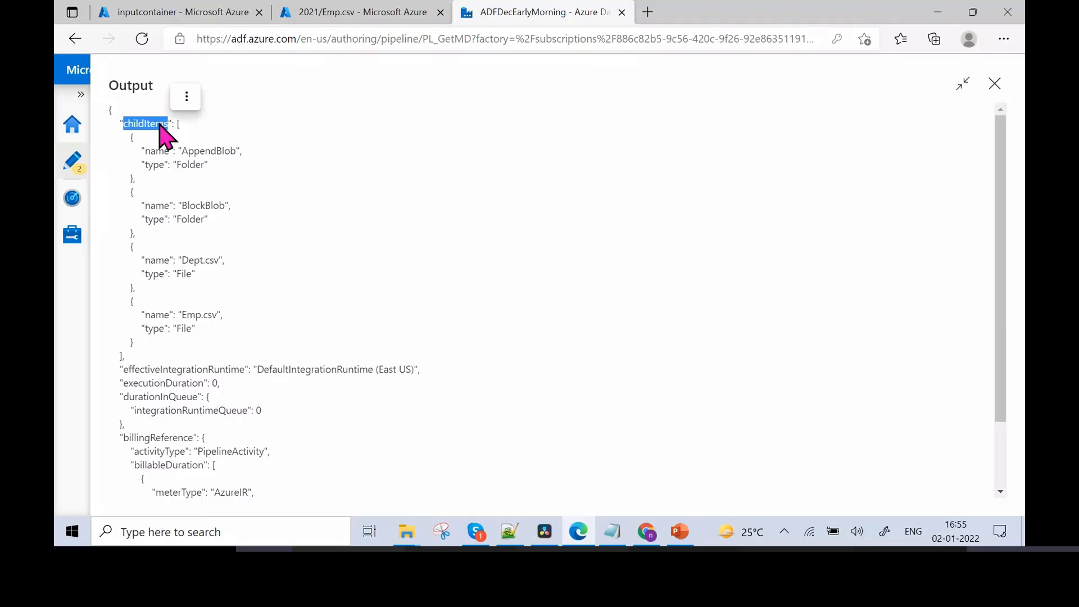
click(211, 139)
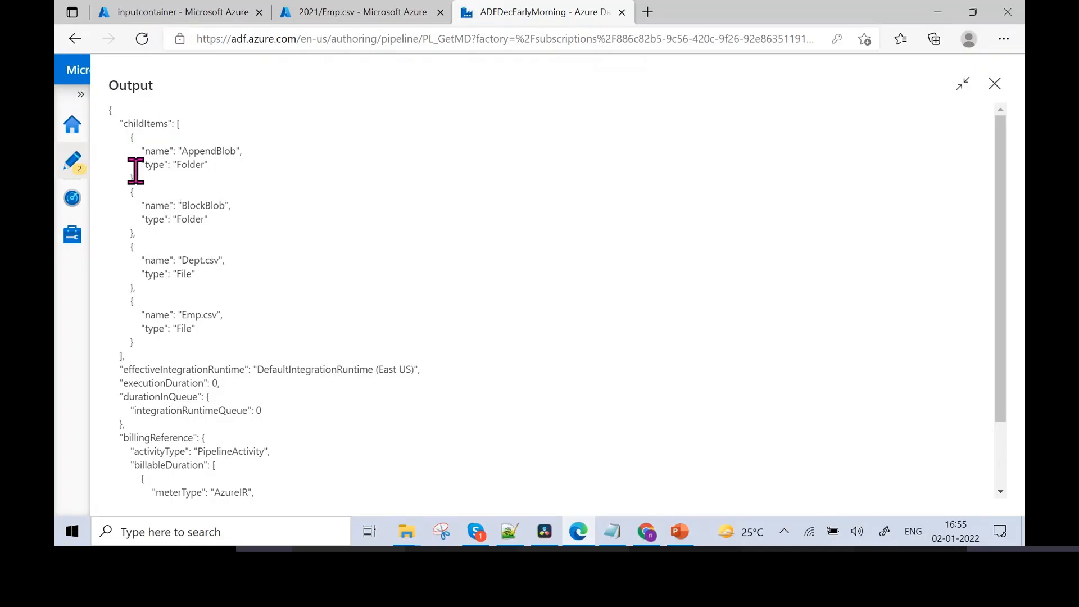
double_click(142, 123)
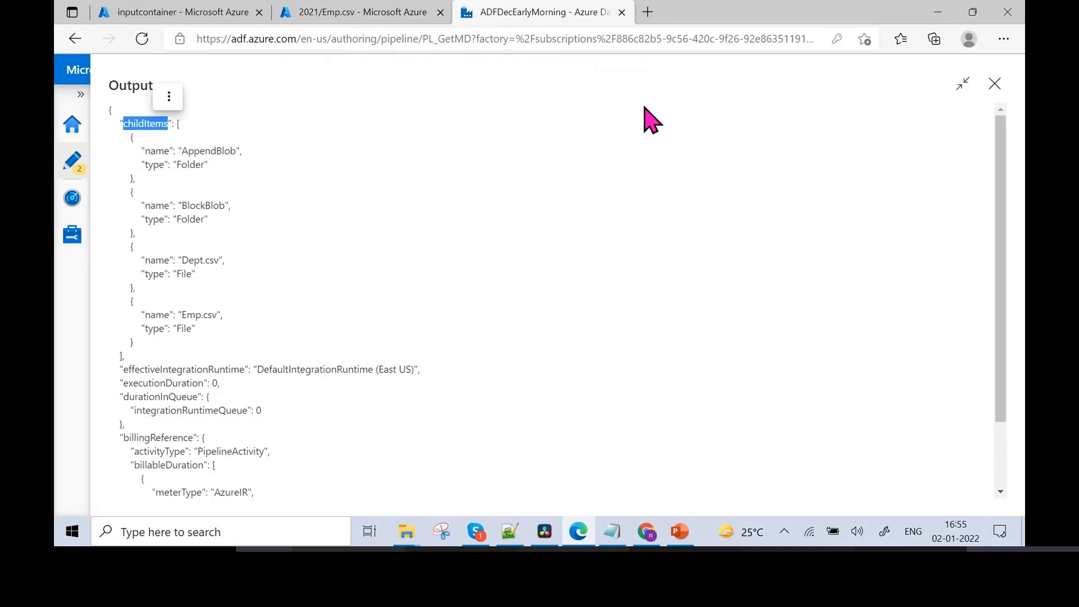
click(996, 93)
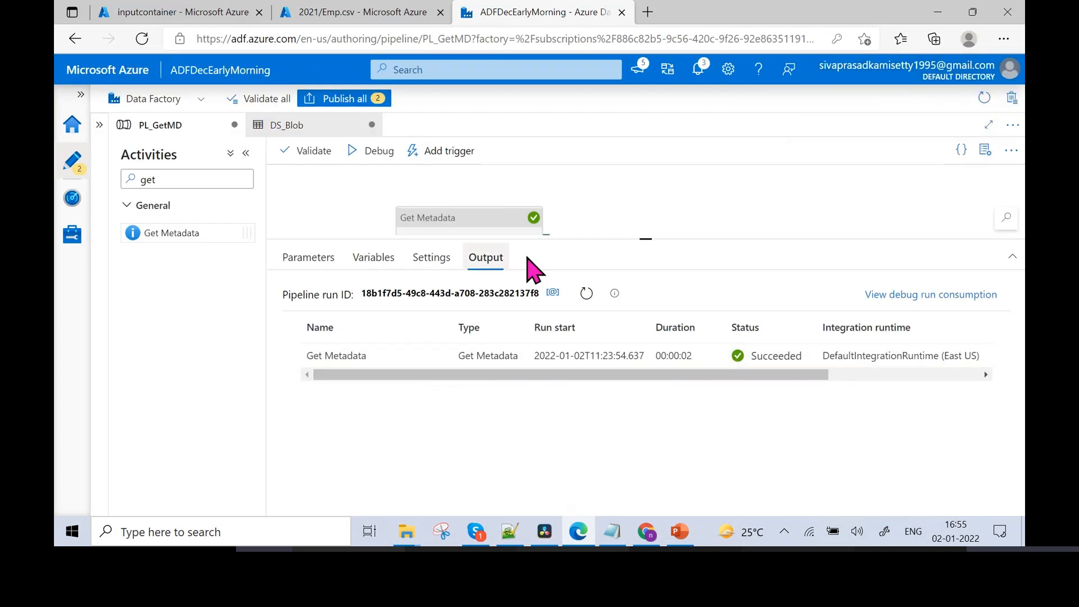
drag(557, 239, 551, 294)
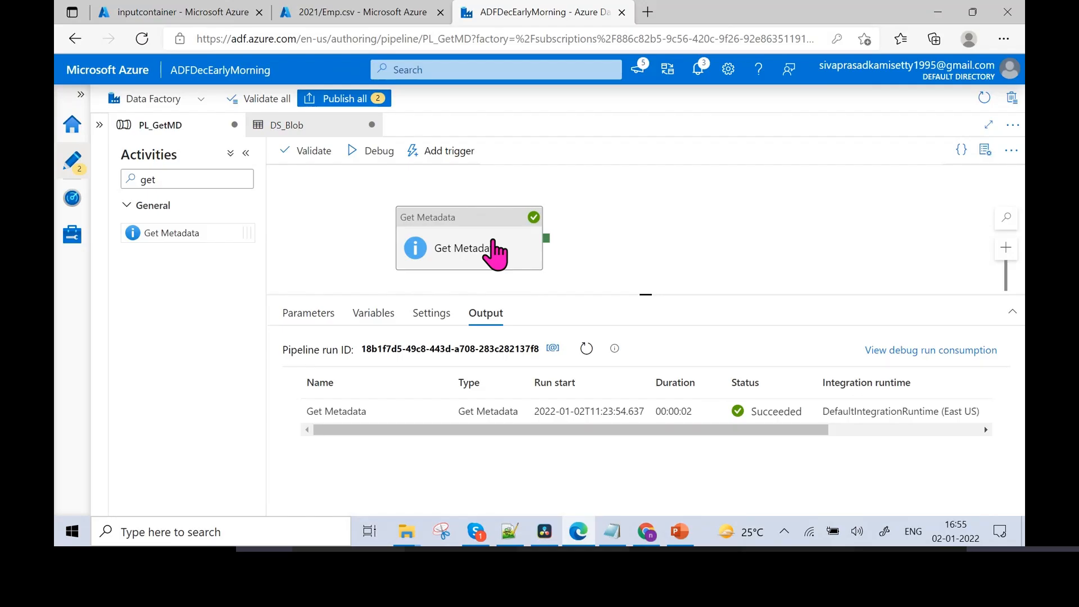
Change the Get Metadata activity's field list argument to Last modified
click(492, 247)
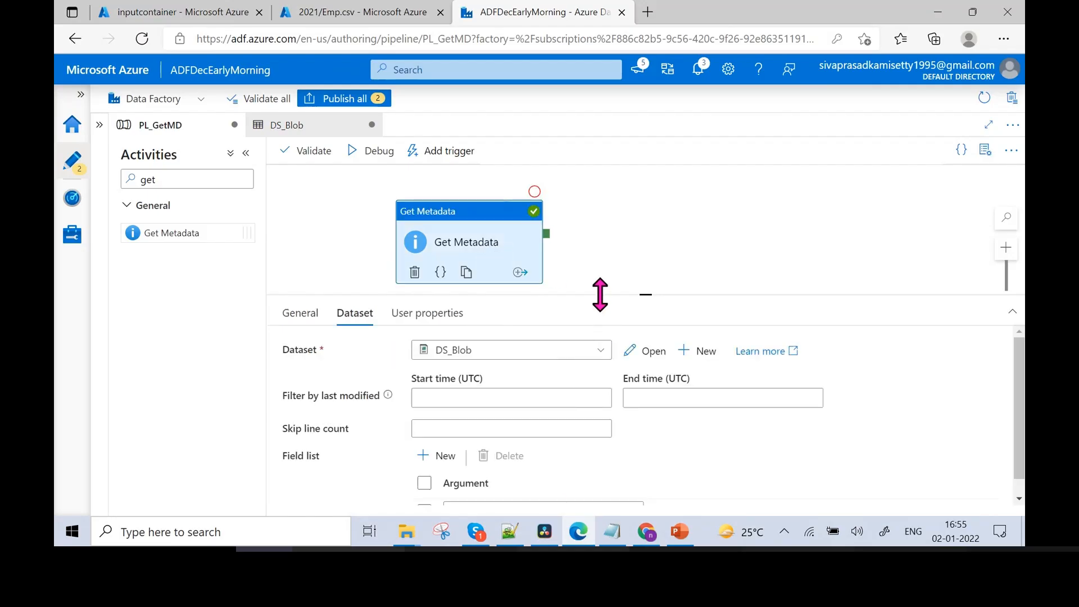
drag(600, 294, 603, 225)
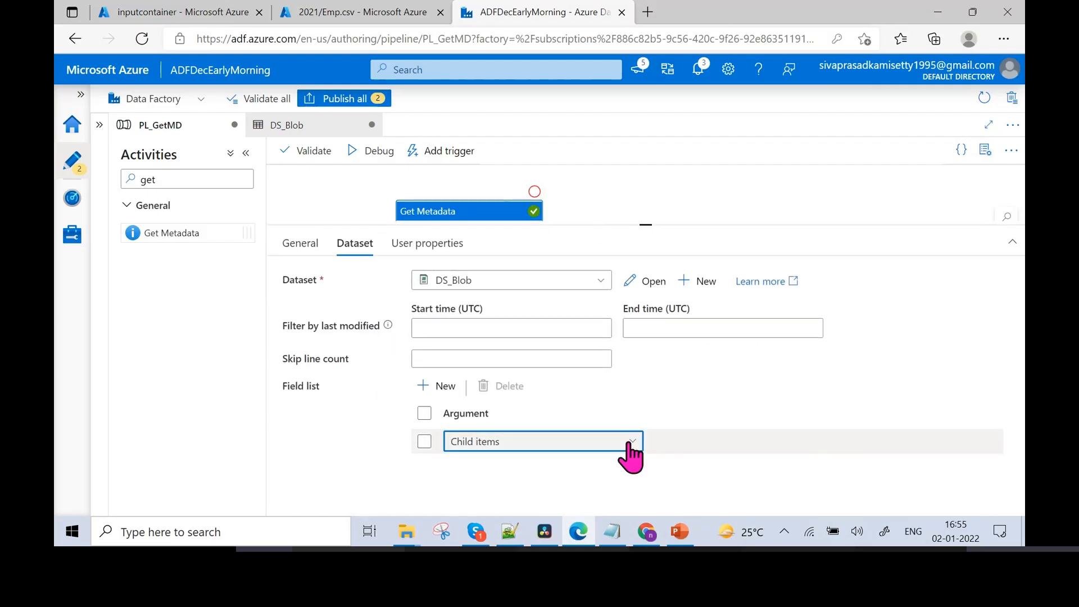
click(631, 445)
scroll(646, 484, down, 3)
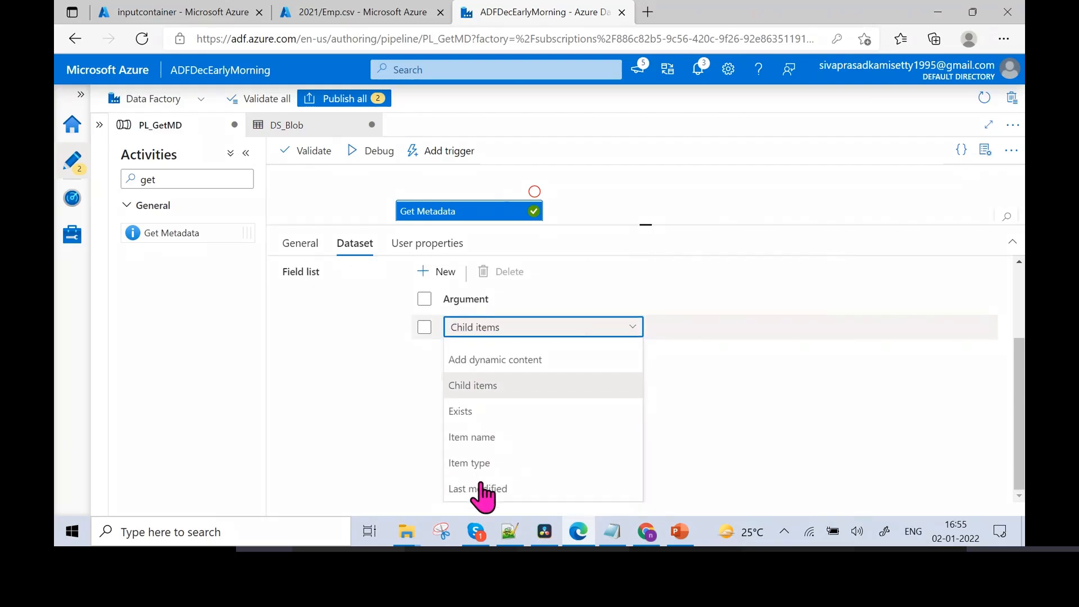
click(477, 489)
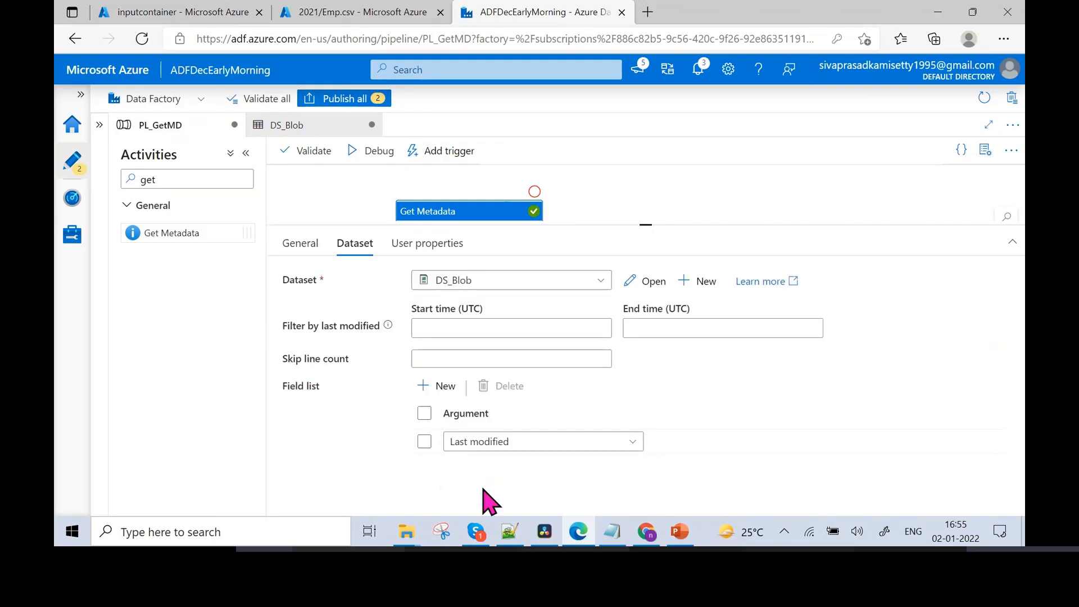
Validate the PL_GetMD pipeline, dismiss the validation output and start a debug run
click(308, 152)
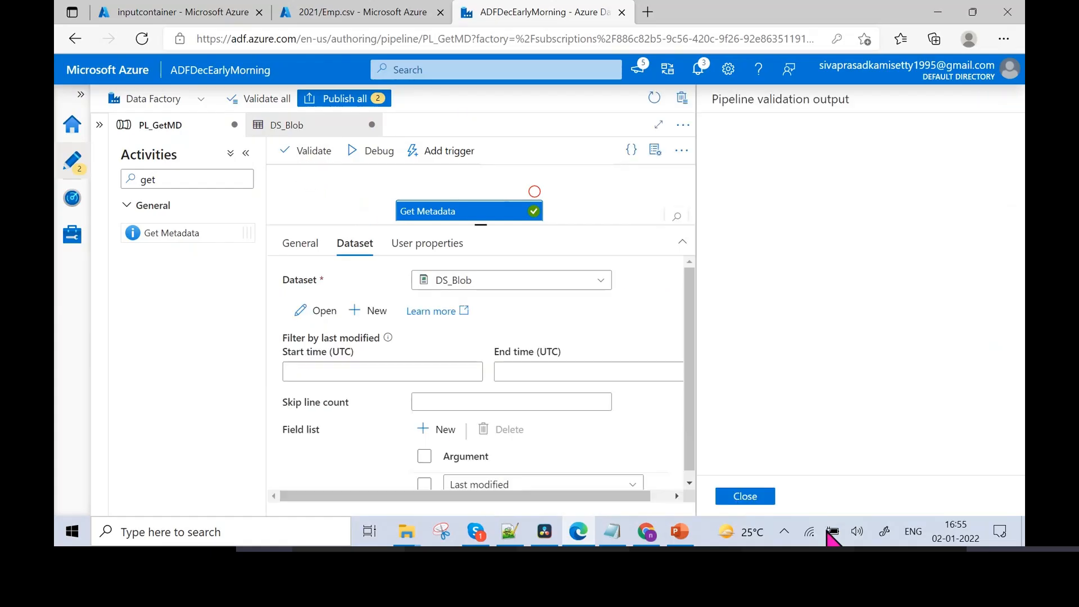
click(746, 497)
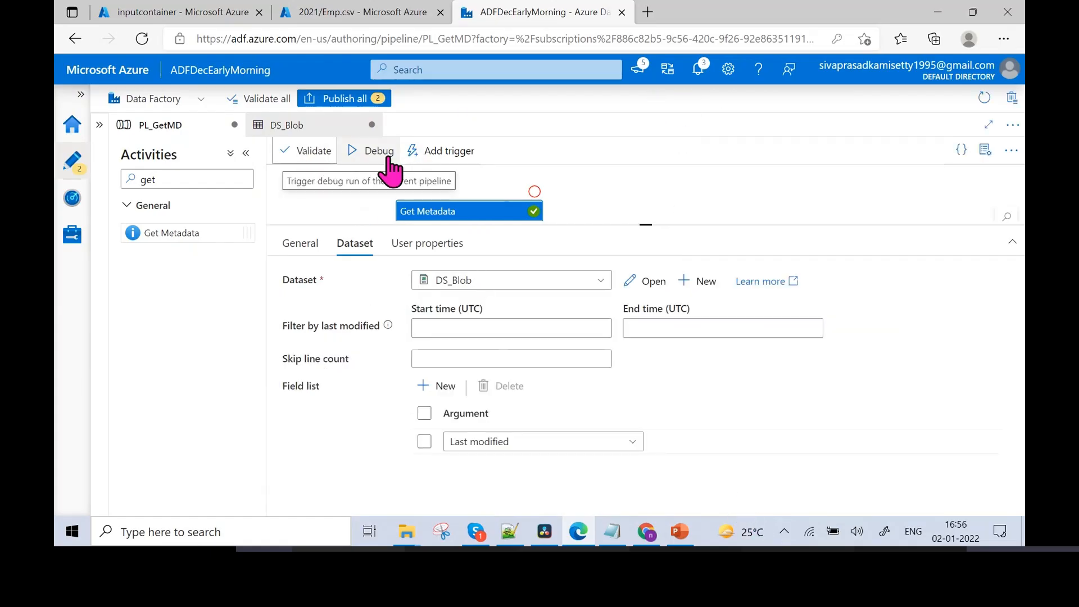
click(387, 158)
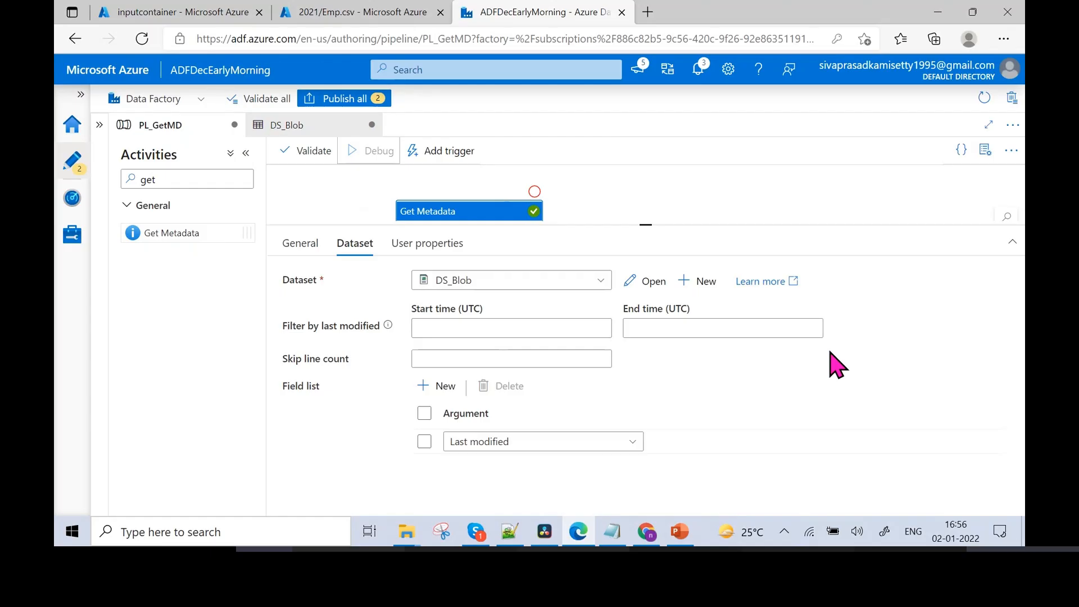